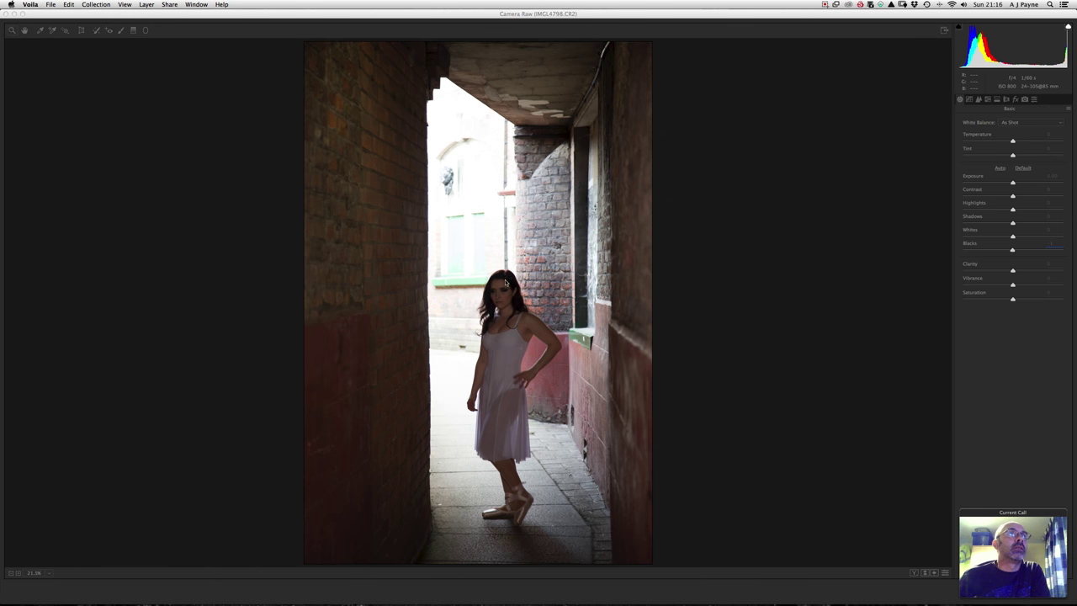
Preview the white clipping and lower Whites to -100 to recover the bright background.
{"action": "left_click", "coordinate": [846, 283]}
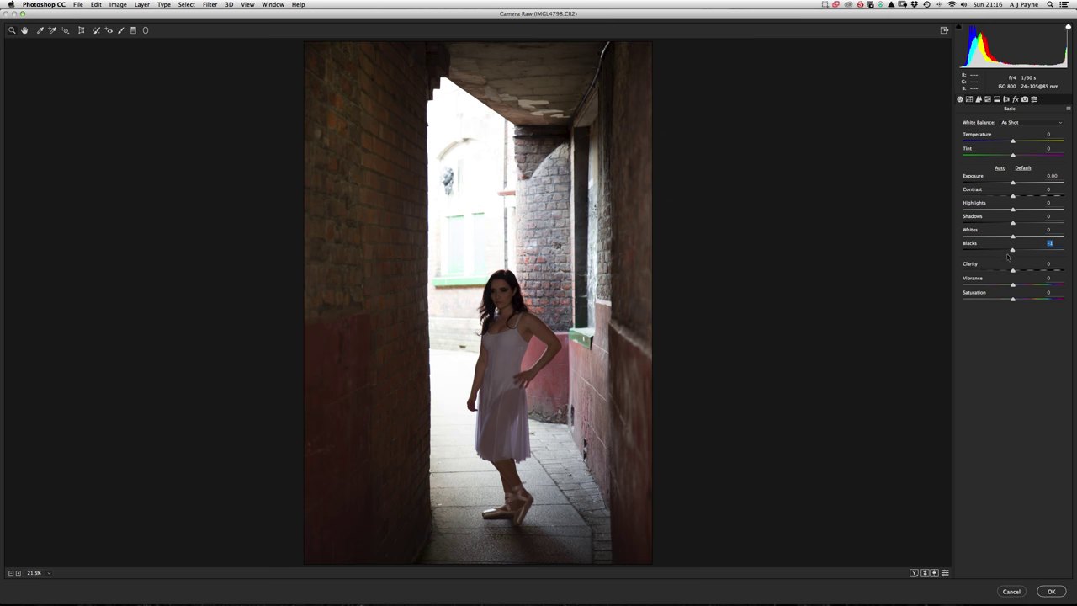
{"action": "key", "text": "alt"}
{"action": "left_click", "coordinate": [1013, 237], "text": "alt"}
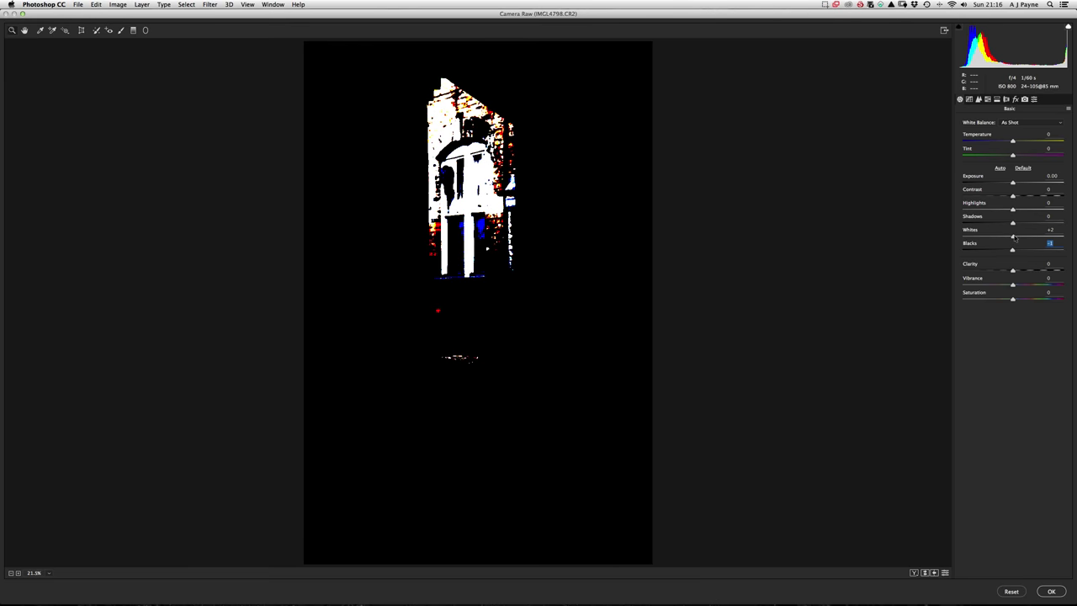
{"action": "left_click_drag", "start_coordinate": [1016, 239], "coordinate": [909, 238]}
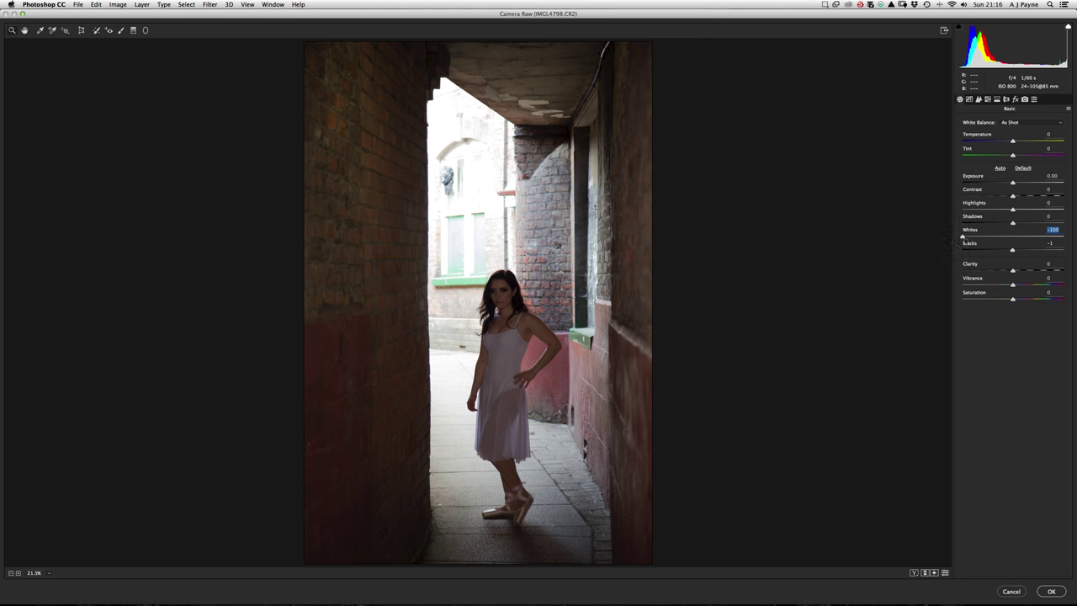
{"action": "mouse_move", "coordinate": [962, 238]}
{"action": "left_mouse_down"}
{"action": "mouse_move", "coordinate": [1001, 238]}
{"action": "mouse_move", "coordinate": [948, 241]}
{"action": "left_mouse_up"}
{"action": "key", "text": "alt"}
Preview the black clipping and set Blacks to -2.
{"action": "mouse_move", "coordinate": [1065, 47]}
{"action": "key", "text": "alt"}
{"action": "mouse_move", "coordinate": [1012, 251]}
{"action": "left_mouse_down"}
{"action": "mouse_move", "coordinate": [996, 252]}
{"action": "mouse_move", "coordinate": [1036, 251]}
{"action": "mouse_move", "coordinate": [1011, 254]}
{"action": "left_mouse_up"}
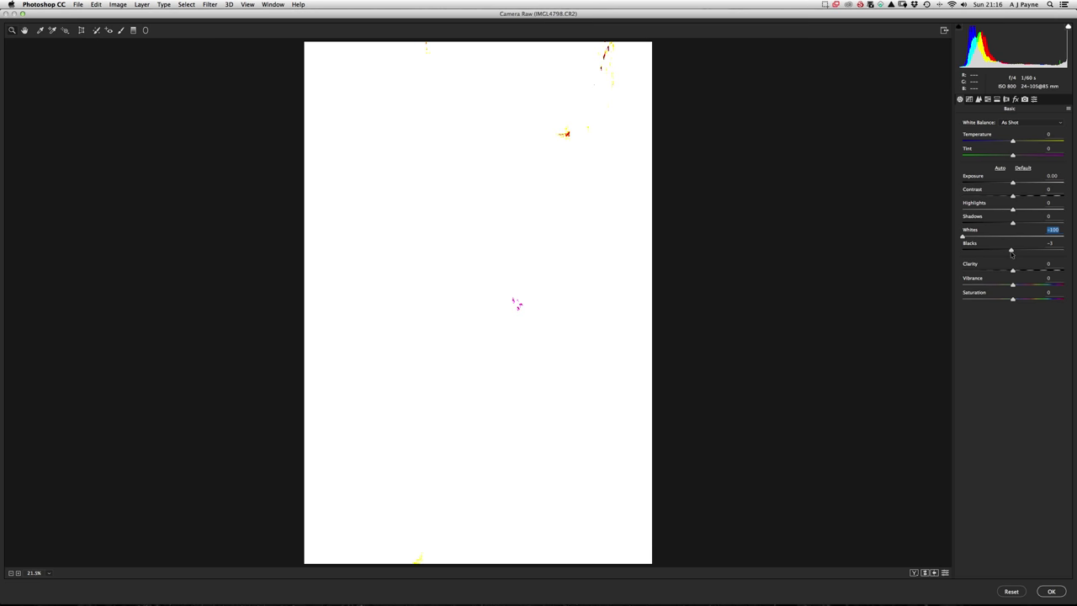
{"action": "left_click_drag", "start_coordinate": [1011, 254], "coordinate": [1012, 254]}
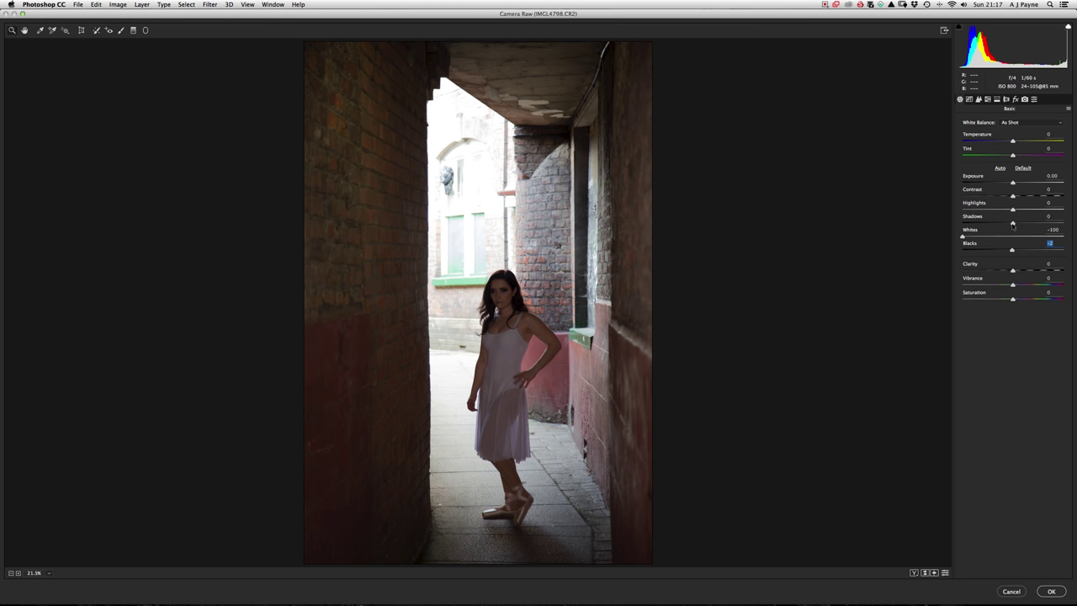
Set Highlights and Shadows to -3 each, try strongly raised Blacks, and settle Blacks at -1.
{"action": "mouse_move", "coordinate": [1014, 210]}
{"action": "left_mouse_down"}
{"action": "mouse_move", "coordinate": [991, 212]}
{"action": "mouse_move", "coordinate": [1007, 211]}
{"action": "left_mouse_up"}
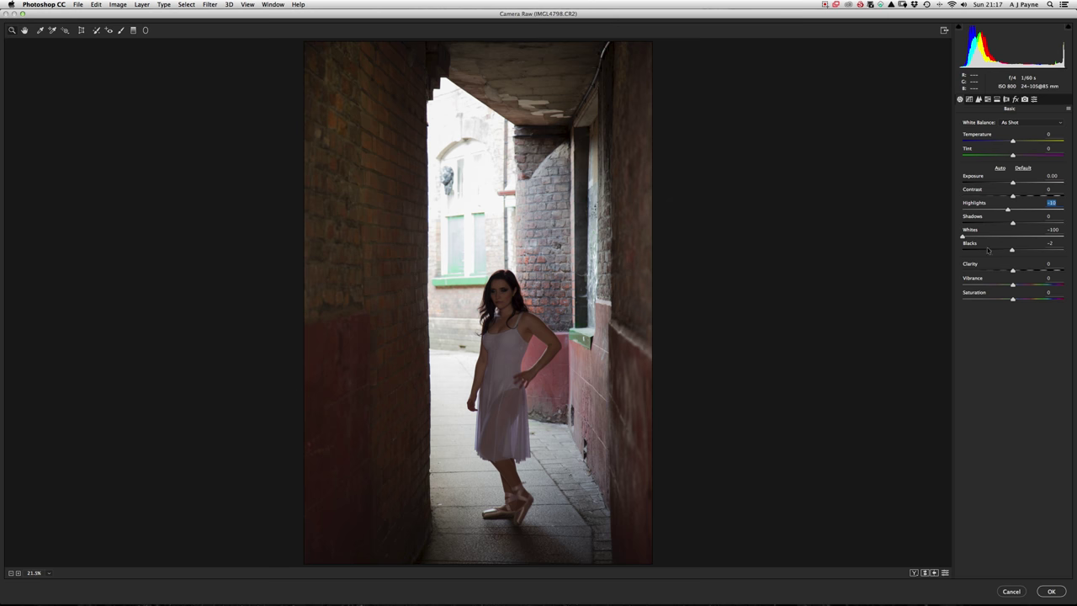
{"action": "mouse_move", "coordinate": [1009, 211]}
{"action": "left_mouse_down"}
{"action": "mouse_move", "coordinate": [950, 214]}
{"action": "mouse_move", "coordinate": [1013, 218]}
{"action": "left_mouse_up"}
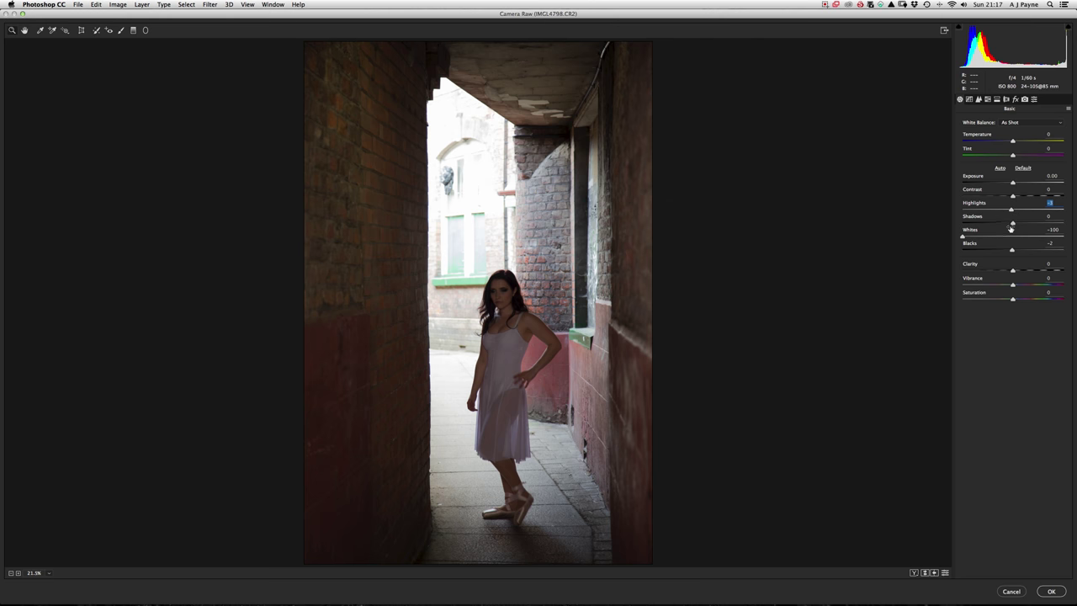
{"action": "mouse_move", "coordinate": [1013, 224]}
{"action": "left_mouse_down"}
{"action": "mouse_move", "coordinate": [980, 225]}
{"action": "mouse_move", "coordinate": [1038, 232]}
{"action": "mouse_move", "coordinate": [1011, 229]}
{"action": "left_mouse_up"}
{"action": "left_click_drag", "start_coordinate": [1011, 229], "coordinate": [1005, 230]}
{"action": "left_click_drag", "start_coordinate": [1012, 251], "coordinate": [1057, 255]}
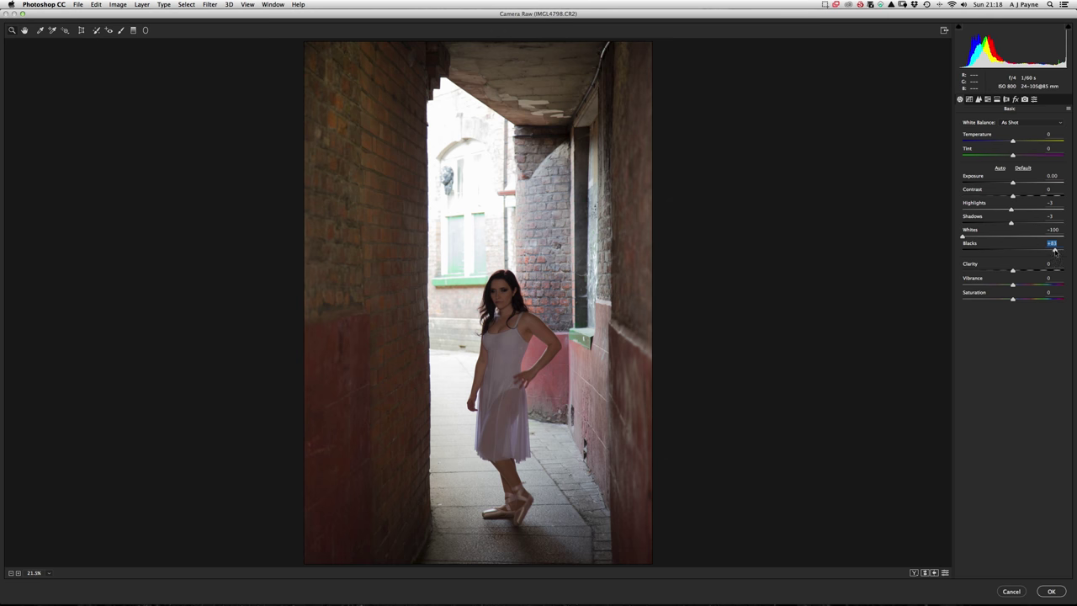
{"action": "left_click_drag", "start_coordinate": [1055, 251], "coordinate": [1012, 249]}
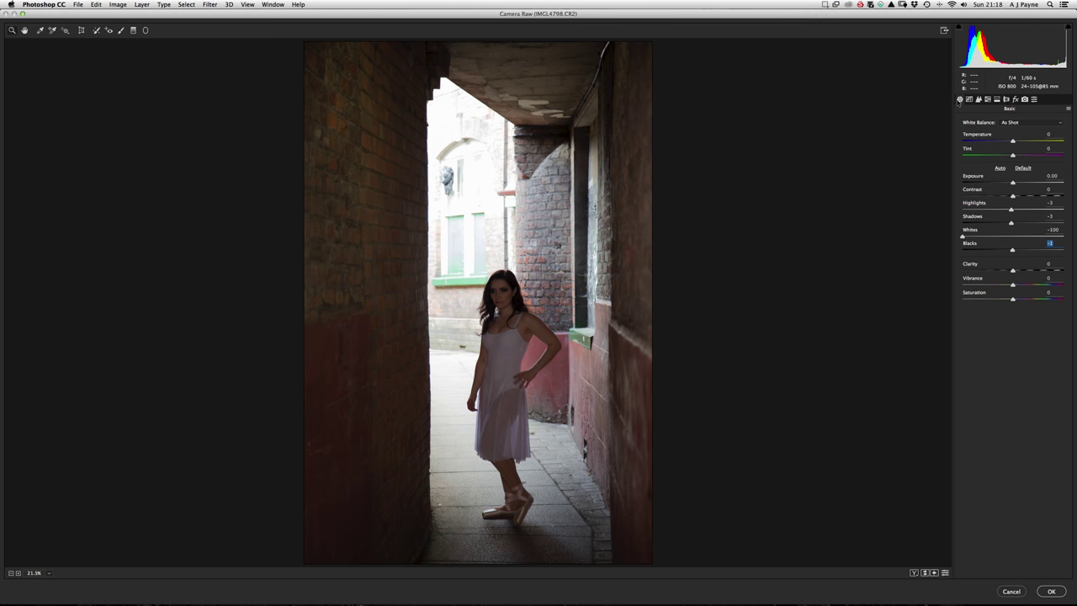
Set the sharpening amount to 25 after trying a much higher value.
{"action": "left_click", "coordinate": [969, 100]}
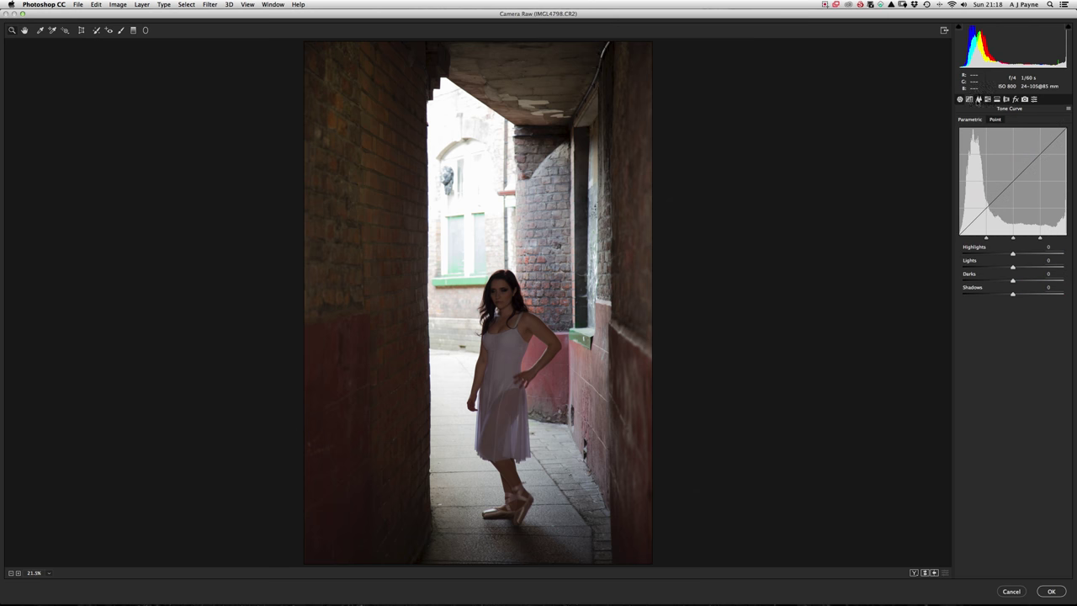
{"action": "left_click", "coordinate": [978, 100]}
{"action": "left_click", "coordinate": [987, 100]}
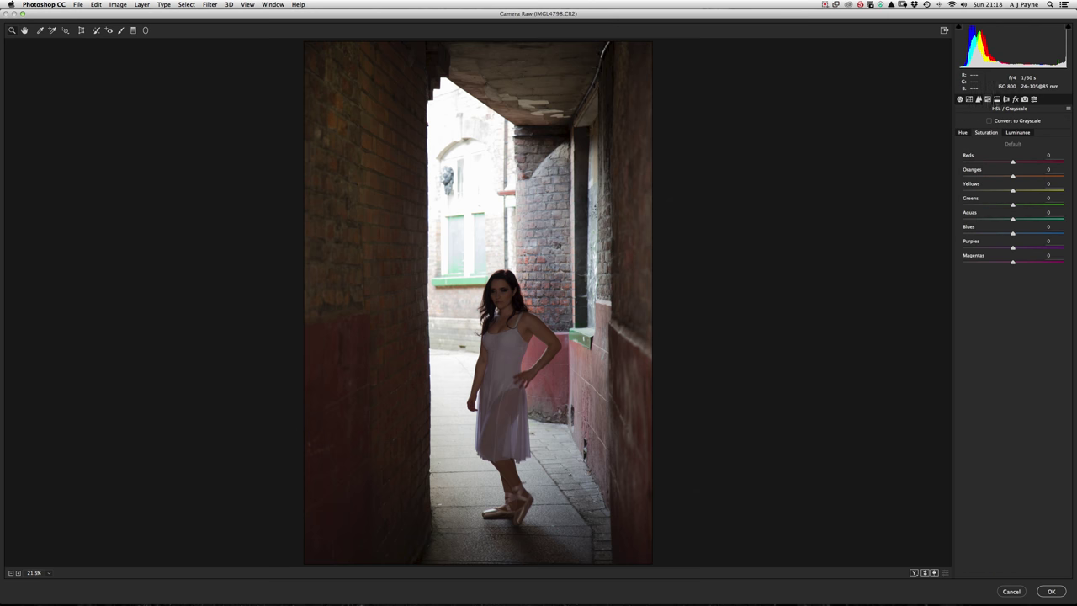
{"action": "left_click", "coordinate": [979, 100]}
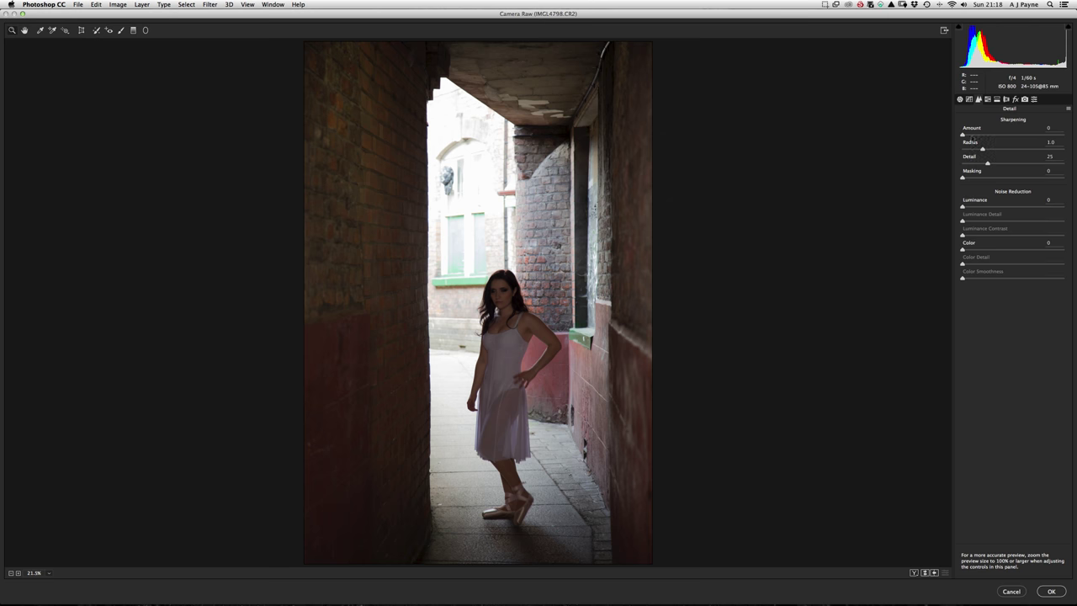
{"action": "left_click_drag", "start_coordinate": [963, 136], "coordinate": [1062, 142]}
{"action": "left_click_drag", "start_coordinate": [1062, 135], "coordinate": [978, 137]}
{"action": "left_click", "coordinate": [964, 206]}
Review the Lens Corrections, Basic and Detail settings, and apply the Camera Raw adjustments to the image.
{"action": "left_click", "coordinate": [1006, 100]}
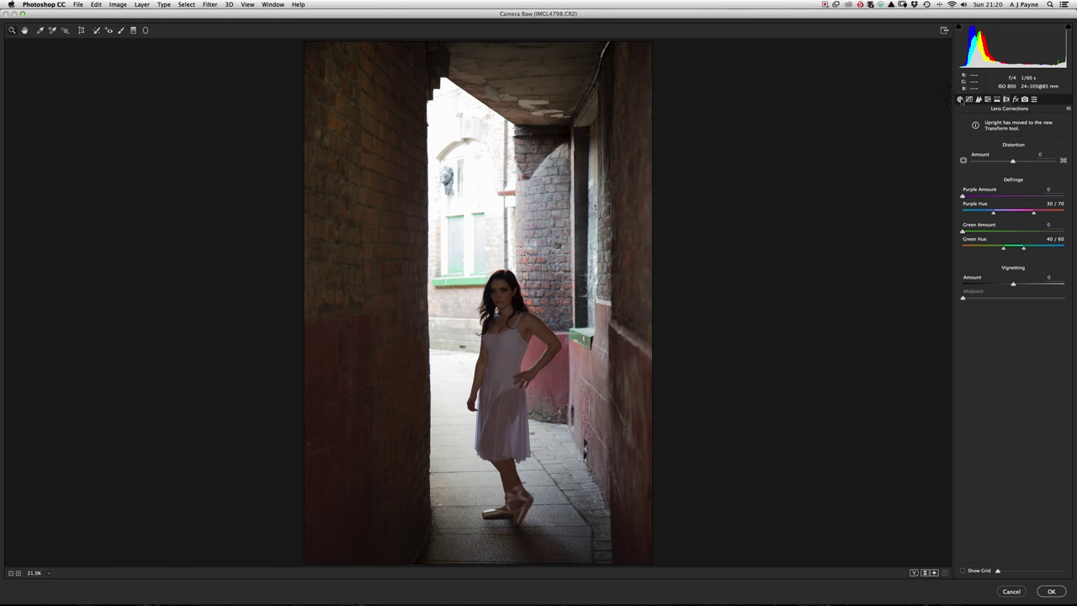
{"action": "left_click", "coordinate": [960, 99]}
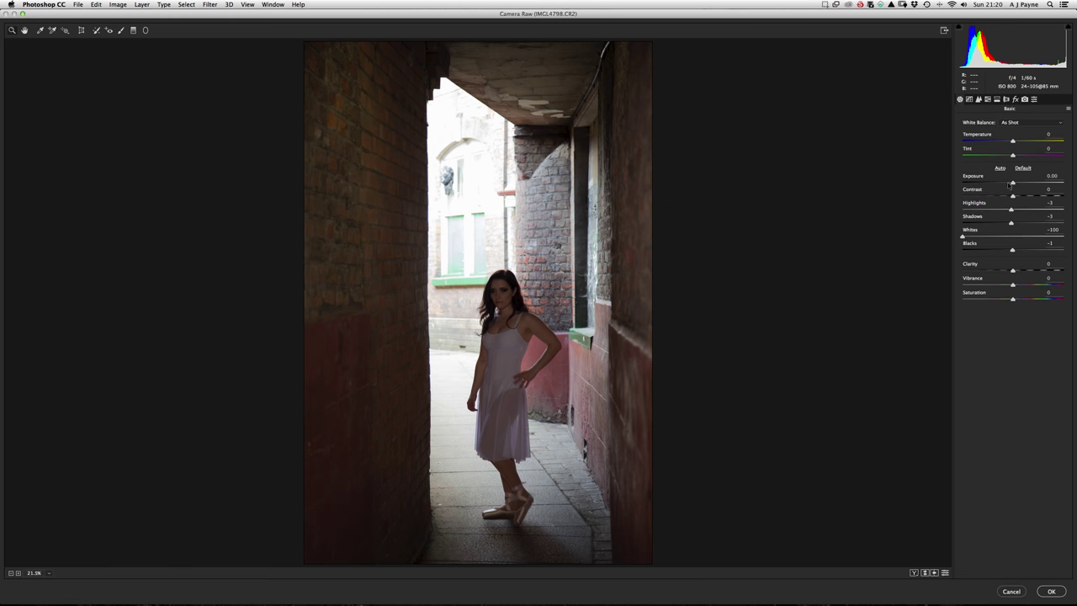
{"action": "left_click", "coordinate": [979, 99]}
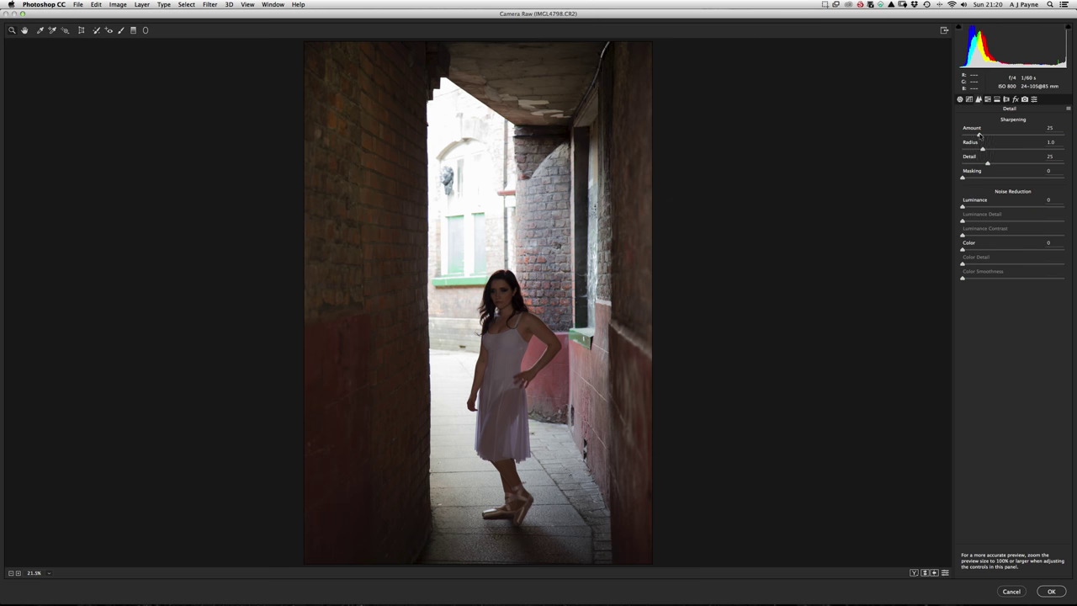
{"action": "left_click", "coordinate": [1050, 591]}
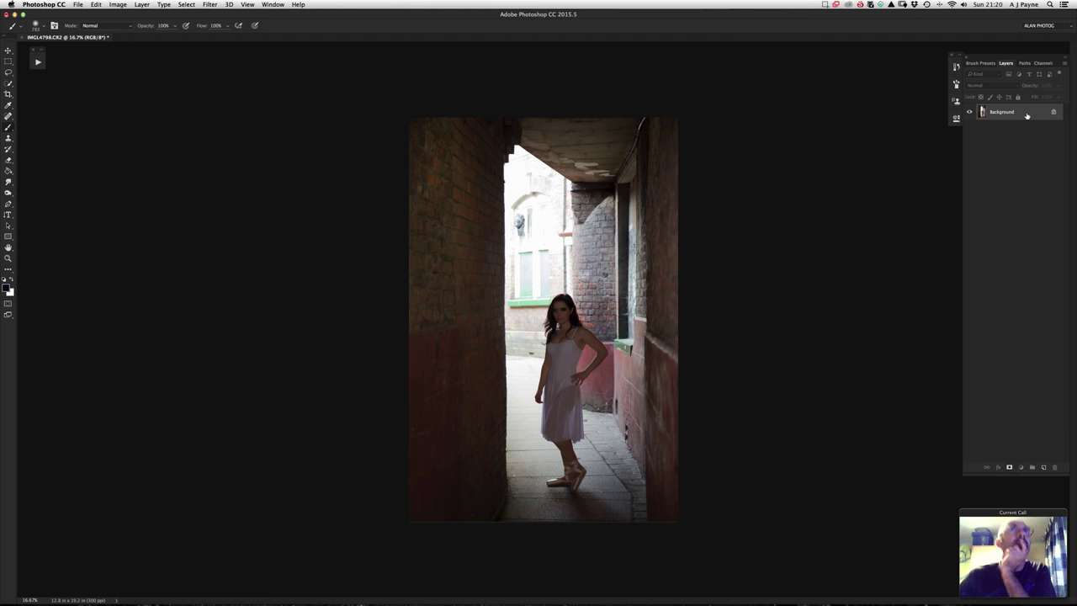
Duplicate the Background layer and rename the copy "orig".
{"action": "left_click_drag", "start_coordinate": [1026, 115], "coordinate": [1043, 467]}
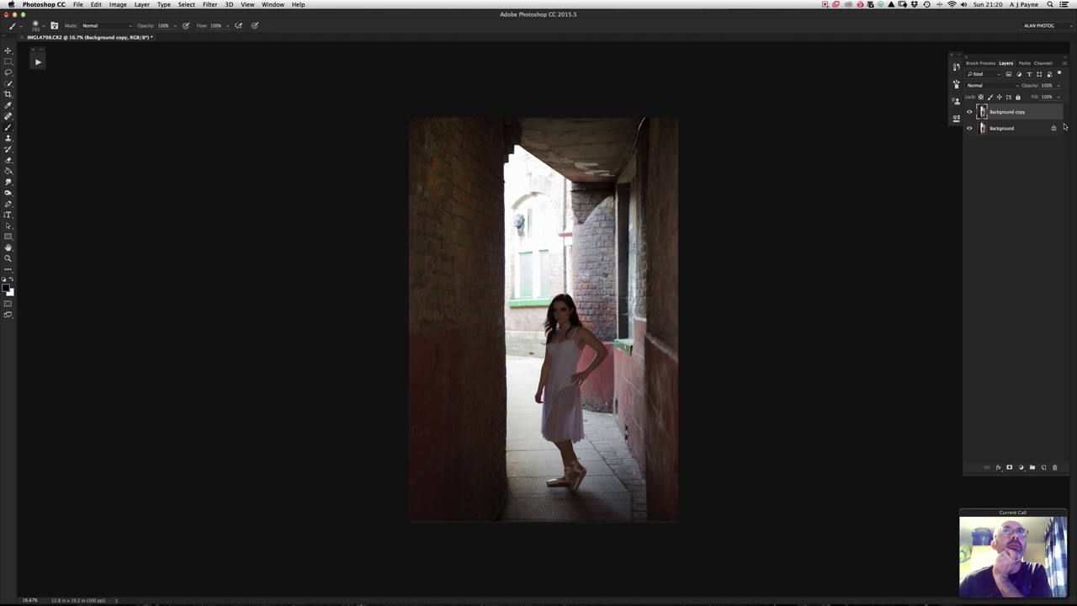
{"action": "left_click", "coordinate": [1005, 130]}
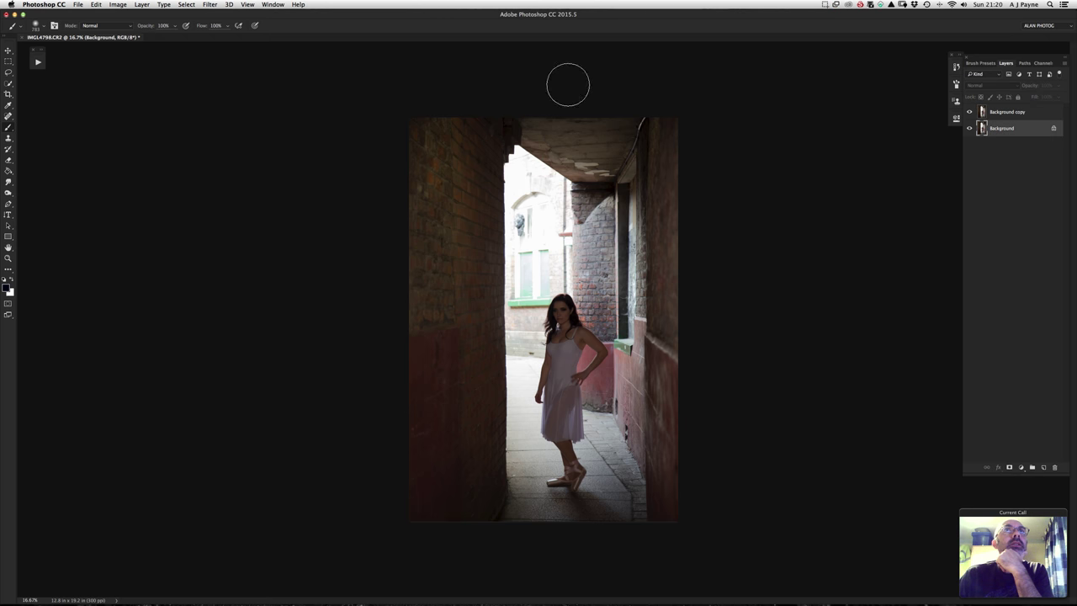
{"action": "double_click", "coordinate": [1003, 113]}
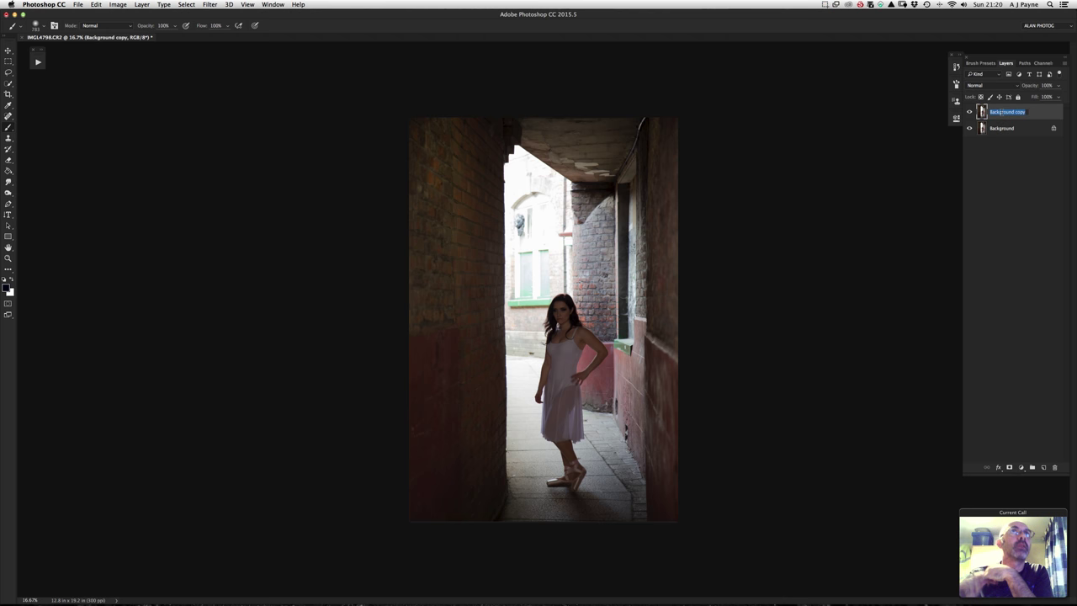
{"action": "type", "text": "dod"}
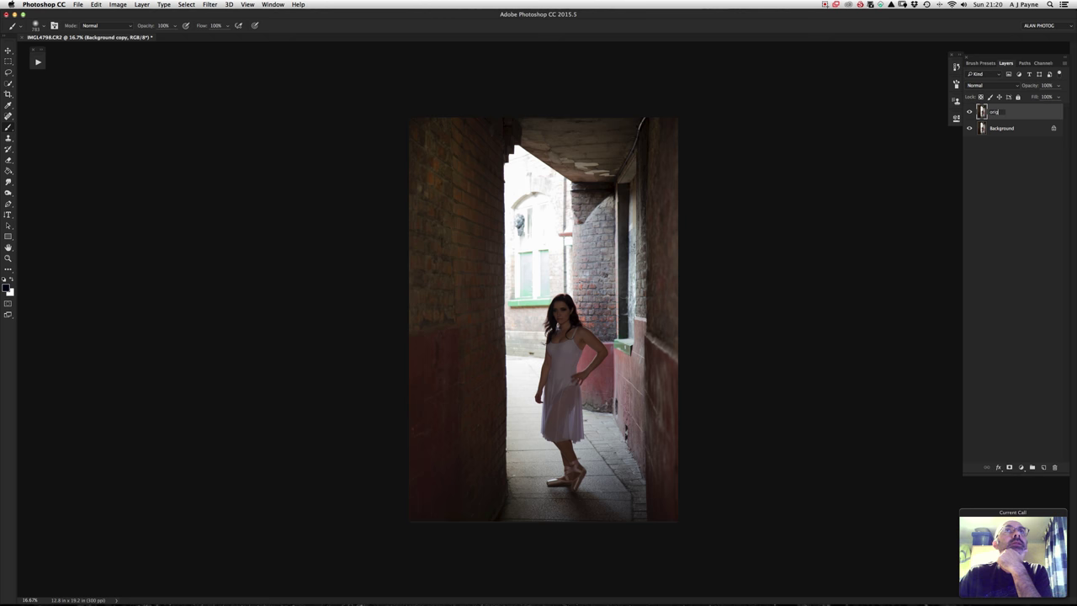
{"action": "key", "text": "Return"}
Hide the orig layer and apply Lens Correction to the Background with geometric distortion, chromatic aberration, vignette and auto scale enabled.
{"action": "left_click", "coordinate": [1001, 134]}
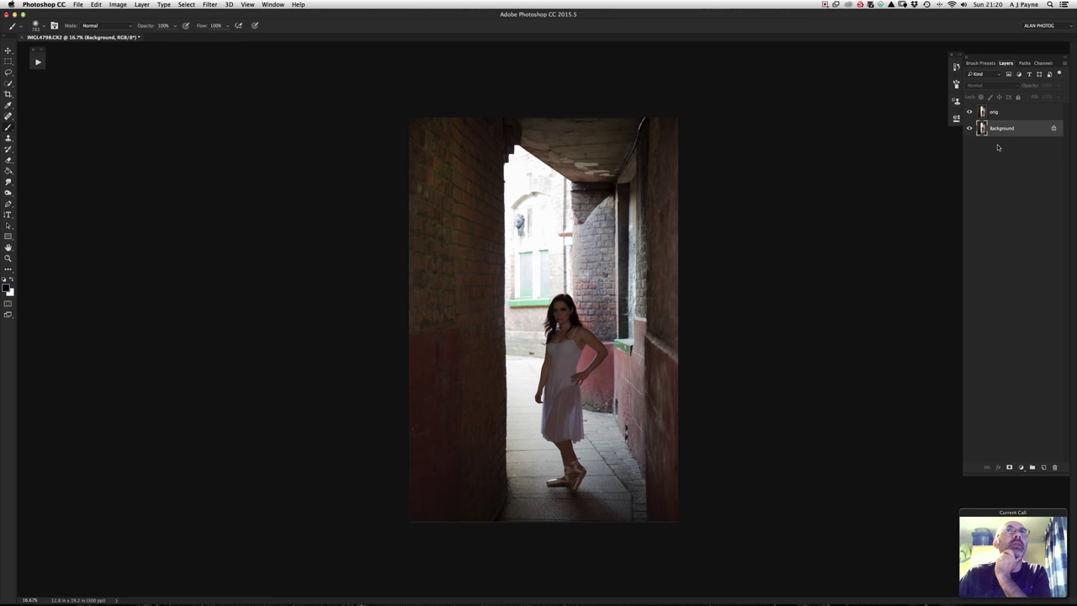
{"action": "left_click", "coordinate": [969, 111]}
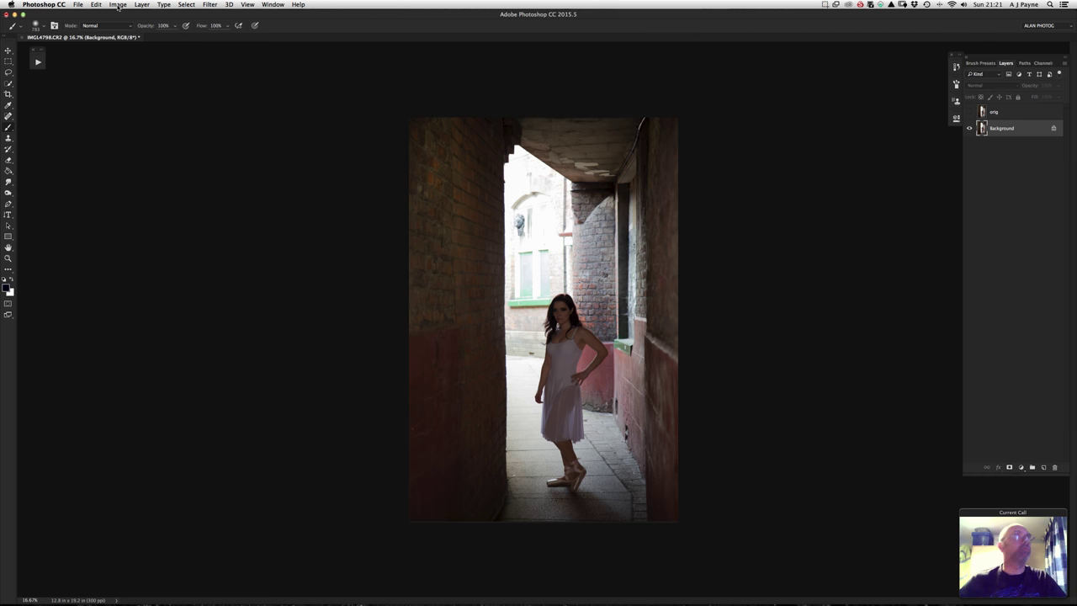
{"action": "left_click", "coordinate": [118, 5]}
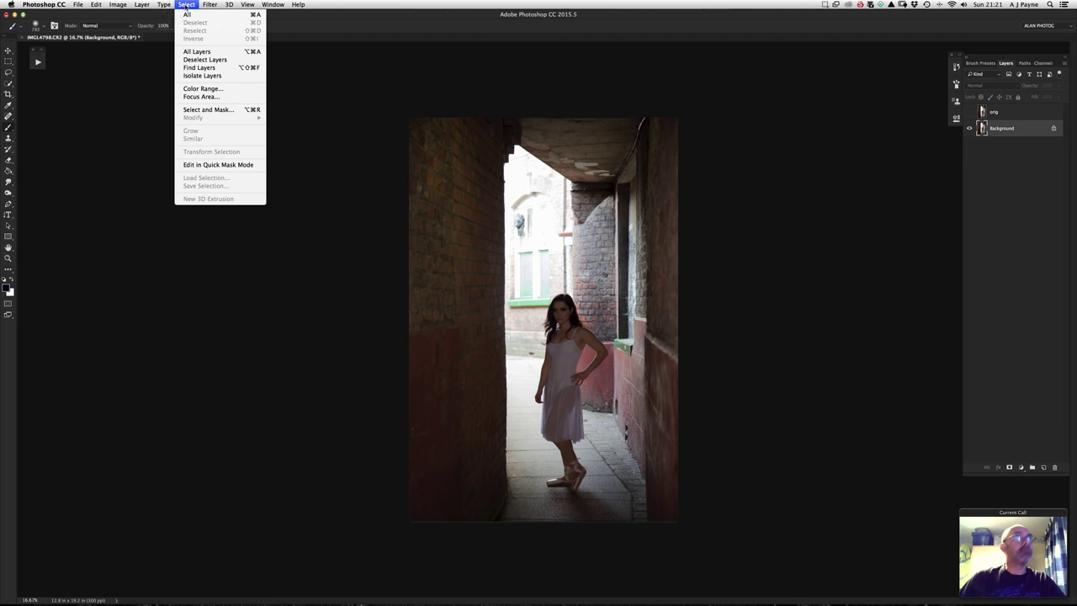
{"action": "mouse_move", "coordinate": [209, 6]}
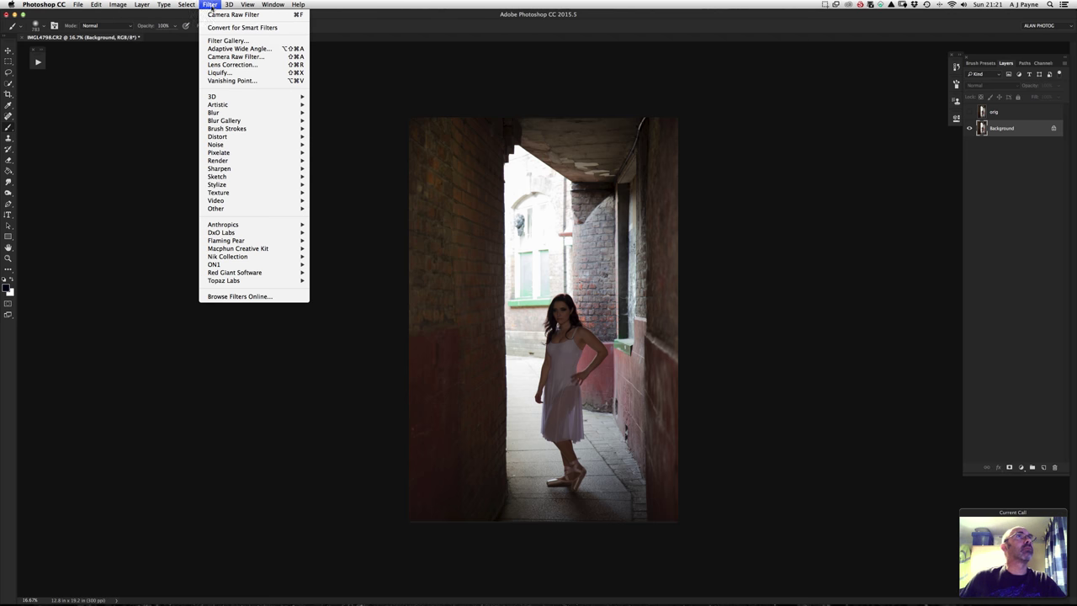
{"action": "left_click", "coordinate": [233, 65]}
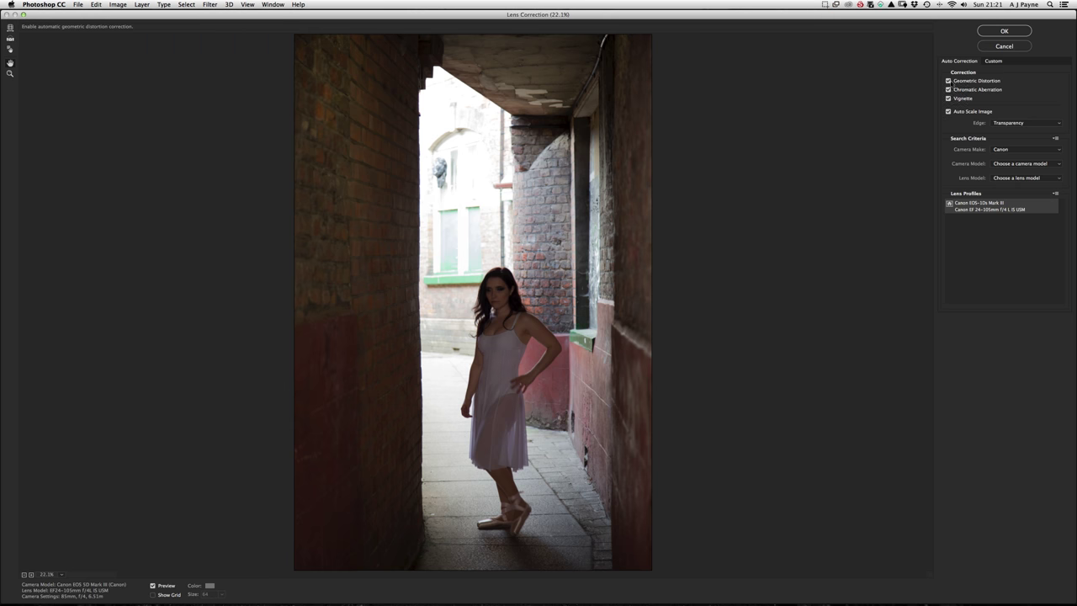
{"action": "left_click", "coordinate": [948, 81]}
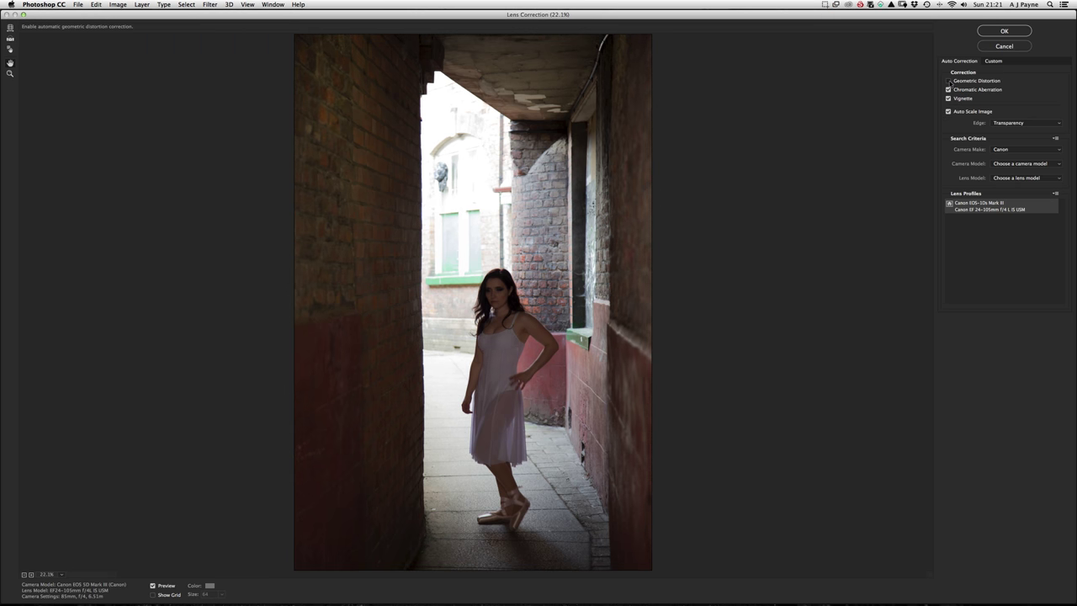
{"action": "left_click", "coordinate": [948, 81]}
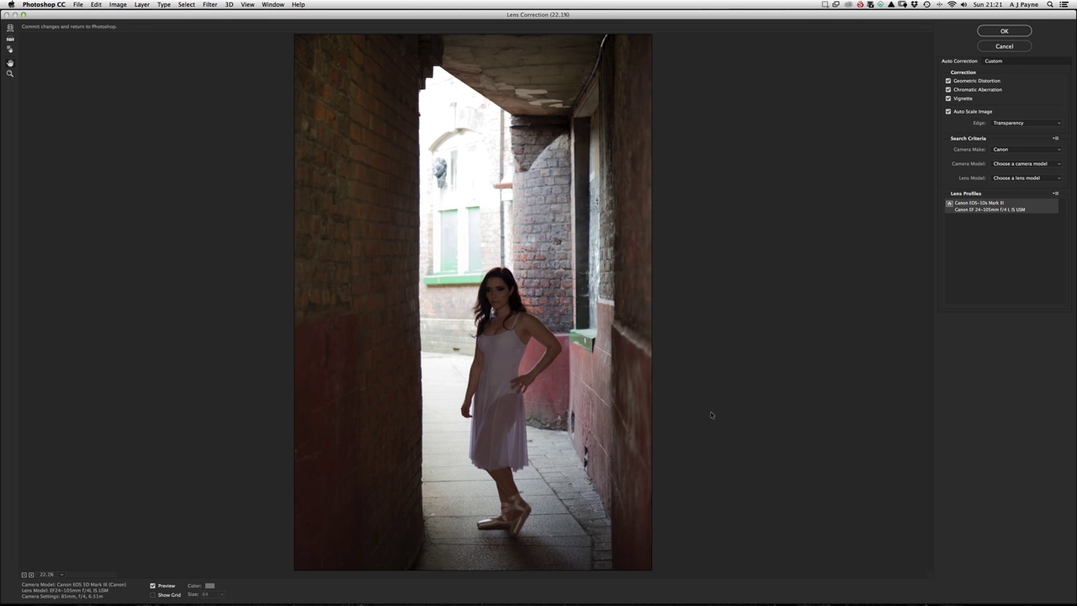
{"action": "left_click", "coordinate": [1006, 31]}
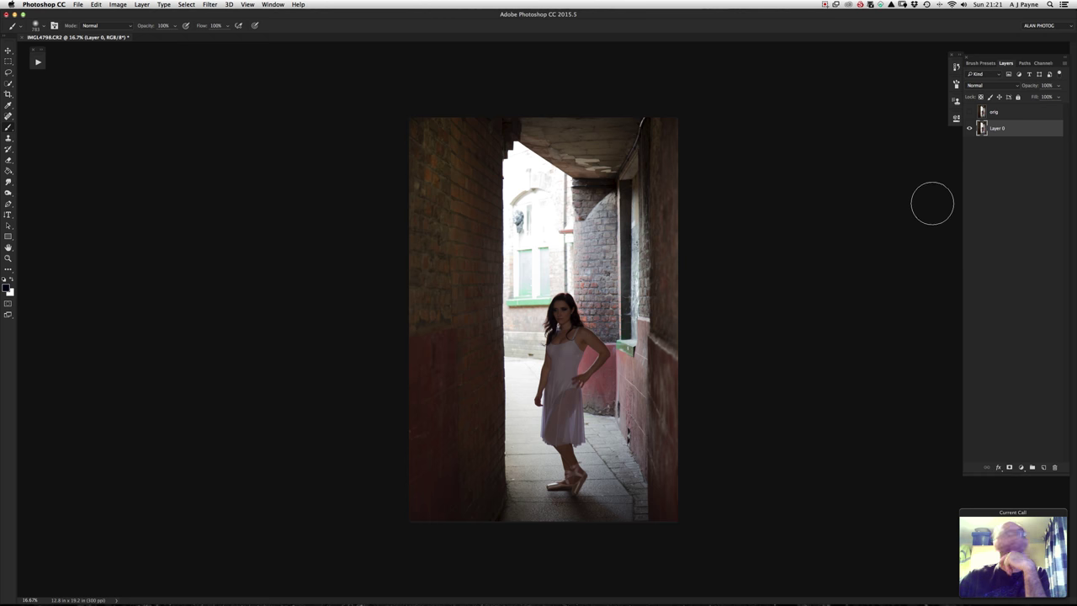
Compare the lens-corrected image with the orig layer, leaving orig shown.
{"action": "left_click", "coordinate": [969, 112]}
{"action": "left_click", "coordinate": [970, 113]}
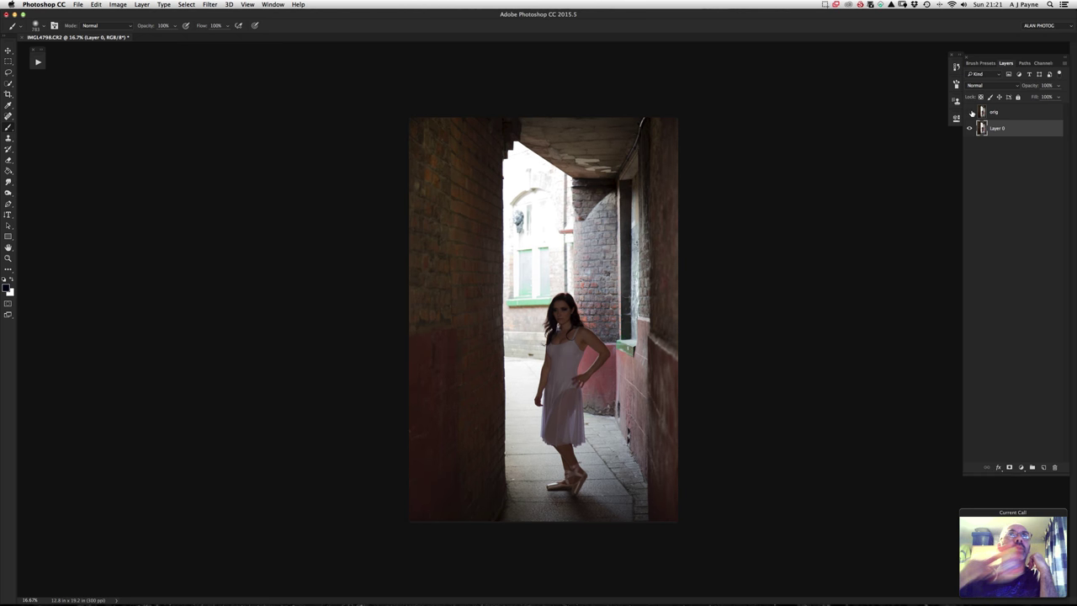
{"action": "left_click", "coordinate": [970, 112]}
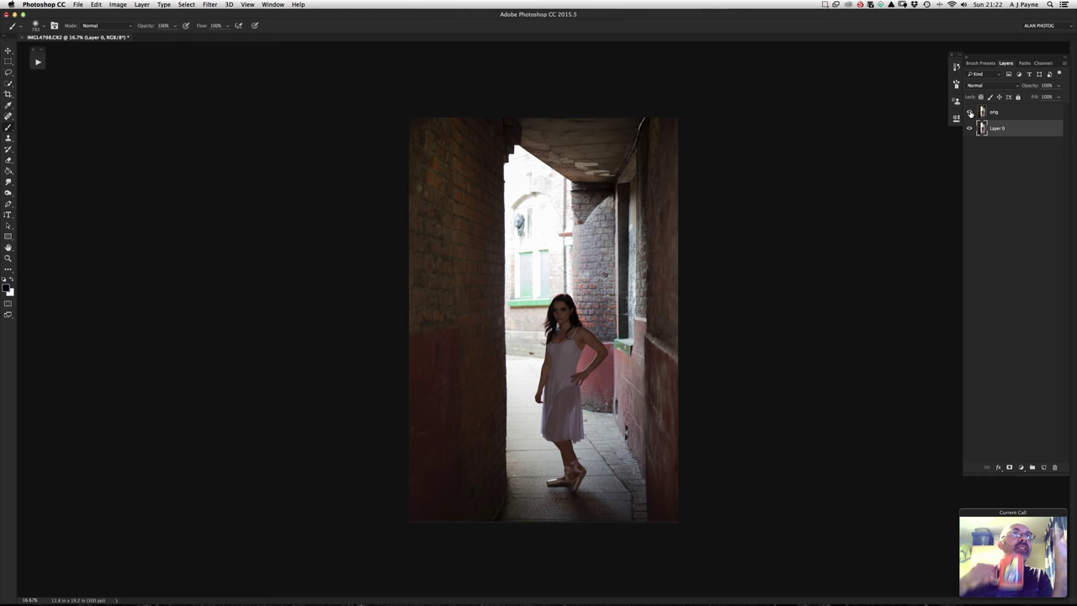
{"action": "left_click", "coordinate": [970, 113]}
{"action": "left_click", "coordinate": [970, 113]}
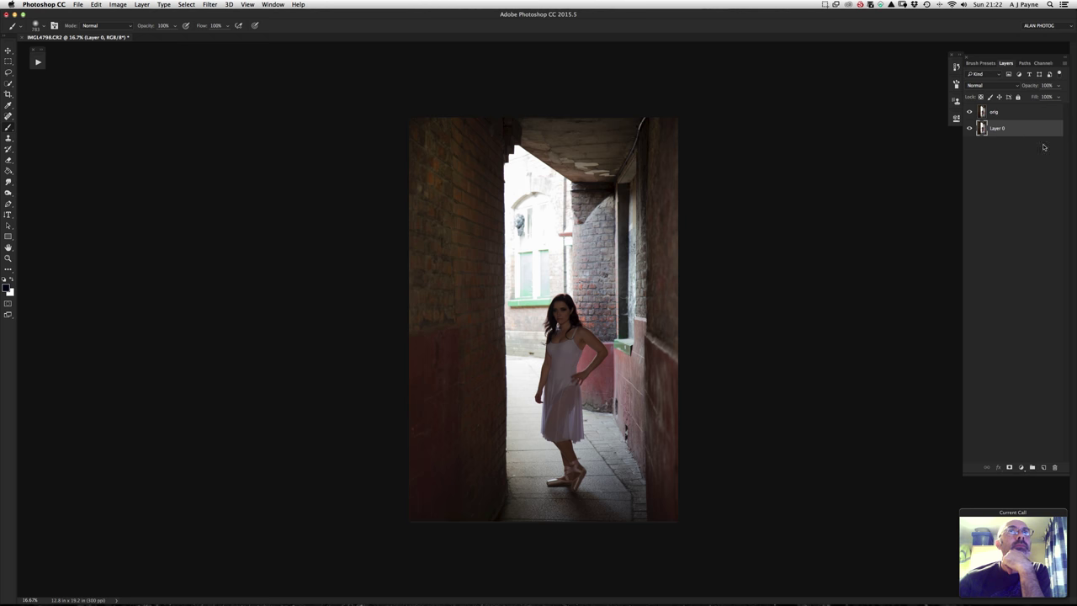
Add a new empty layer between orig and Layer 0, and make white the foreground colour.
{"action": "left_click", "coordinate": [1044, 467]}
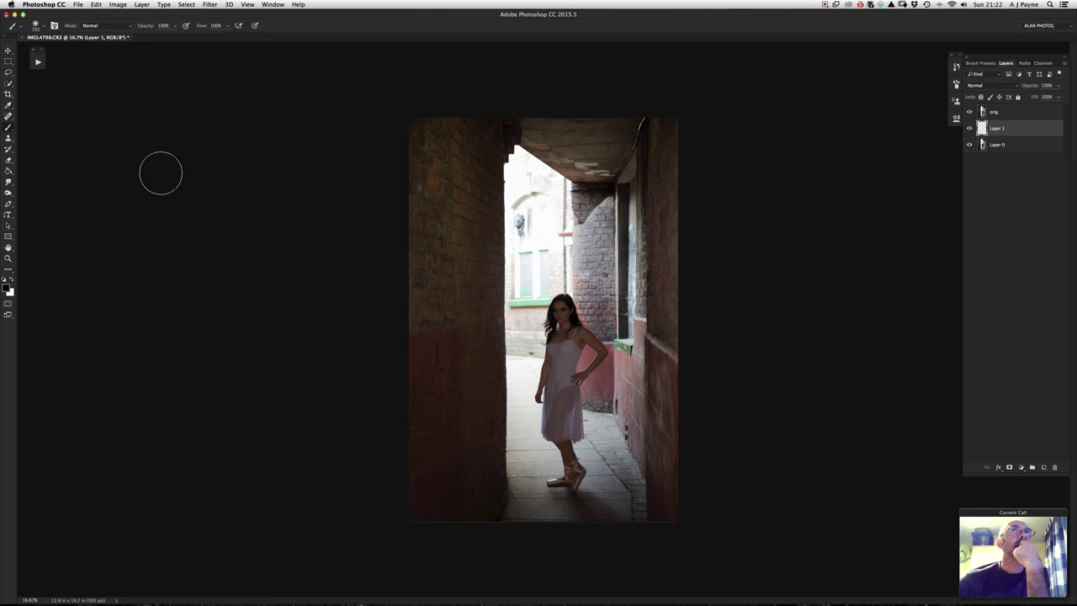
{"action": "left_click", "coordinate": [12, 281]}
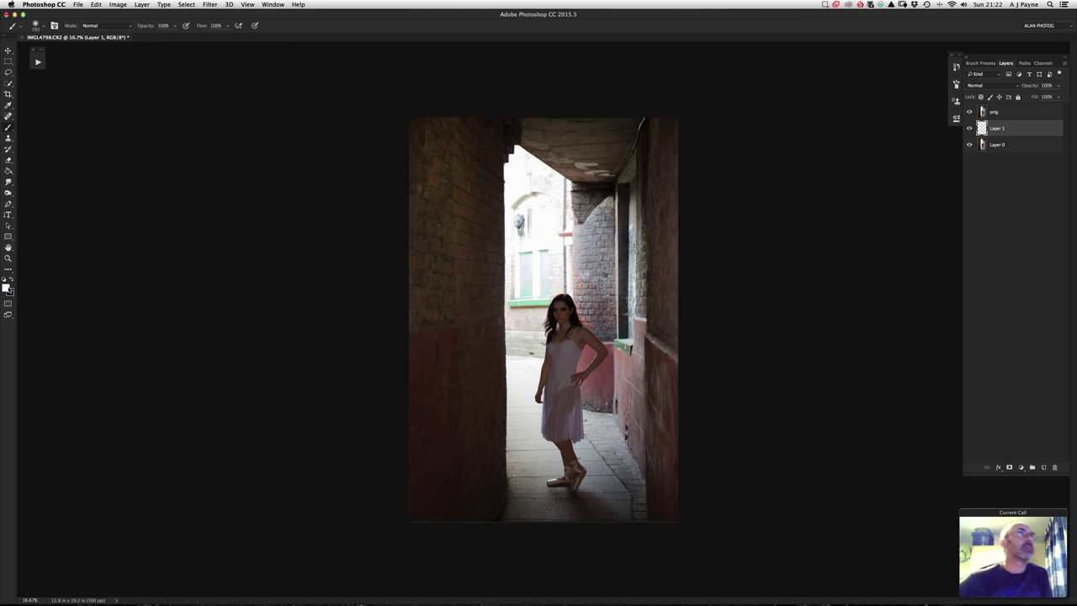
{"action": "left_click", "coordinate": [6, 289]}
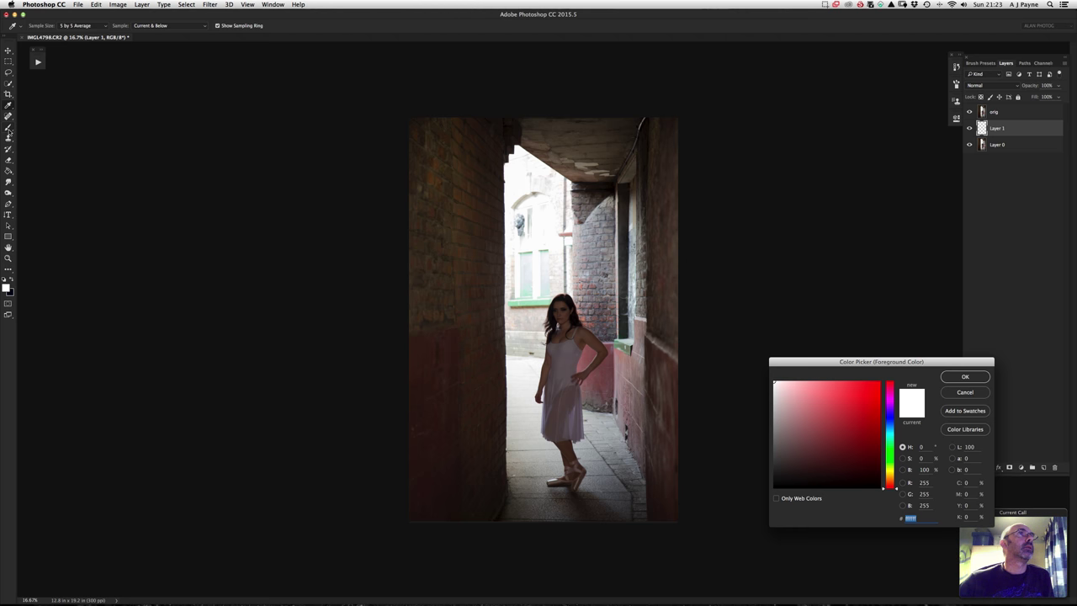
{"action": "left_click", "coordinate": [971, 393]}
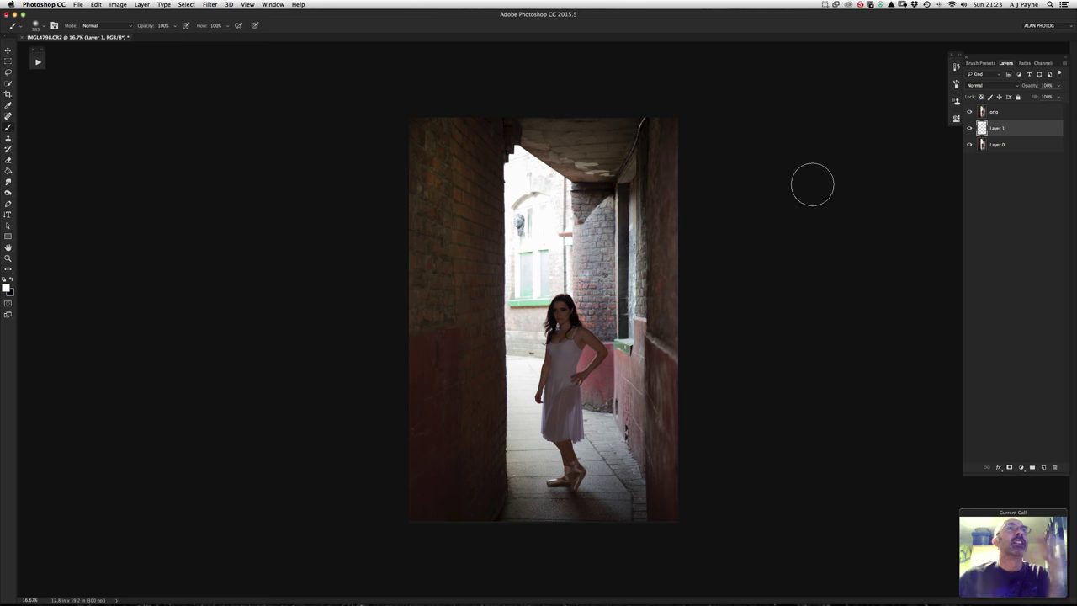
Hide the orig layer and paint white over the left and right alley walls on Layer 1 with the Brush.
{"action": "left_click", "coordinate": [969, 112]}
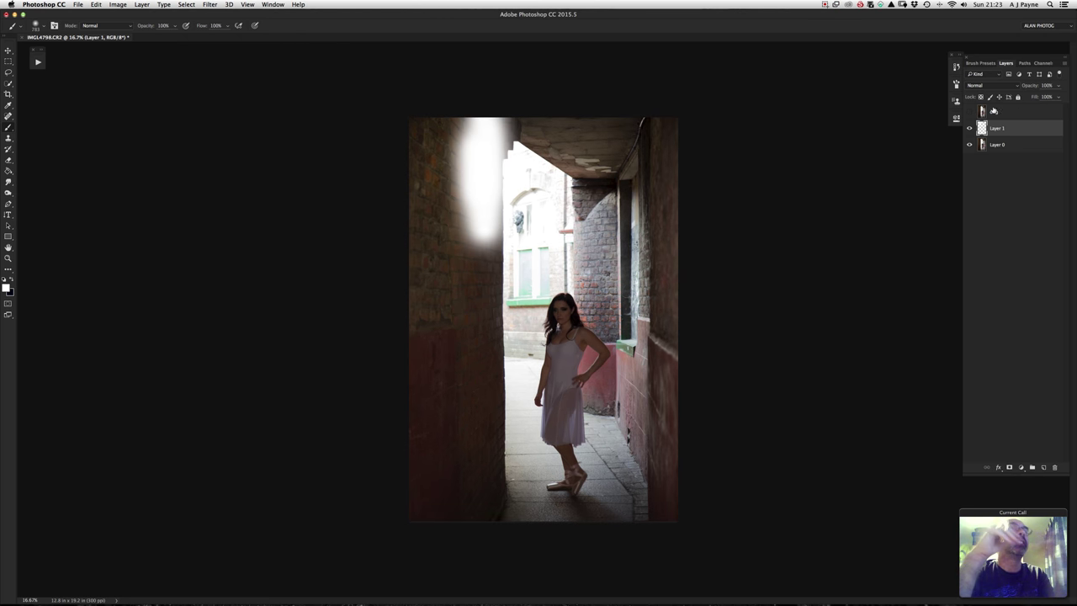
{"action": "mouse_move", "coordinate": [496, 139]}
{"action": "left_mouse_down"}
{"action": "mouse_move", "coordinate": [471, 126]}
{"action": "mouse_move", "coordinate": [485, 481]}
{"action": "mouse_move", "coordinate": [469, 510]}
{"action": "mouse_move", "coordinate": [463, 205]}
{"action": "mouse_move", "coordinate": [447, 228]}
{"action": "mouse_move", "coordinate": [435, 533]}
{"action": "mouse_move", "coordinate": [422, 114]}
{"action": "mouse_move", "coordinate": [439, 538]}
{"action": "left_mouse_up"}
{"action": "mouse_move", "coordinate": [666, 508]}
{"action": "left_mouse_down"}
{"action": "mouse_move", "coordinate": [668, 516]}
{"action": "mouse_move", "coordinate": [664, 64]}
{"action": "left_mouse_up"}
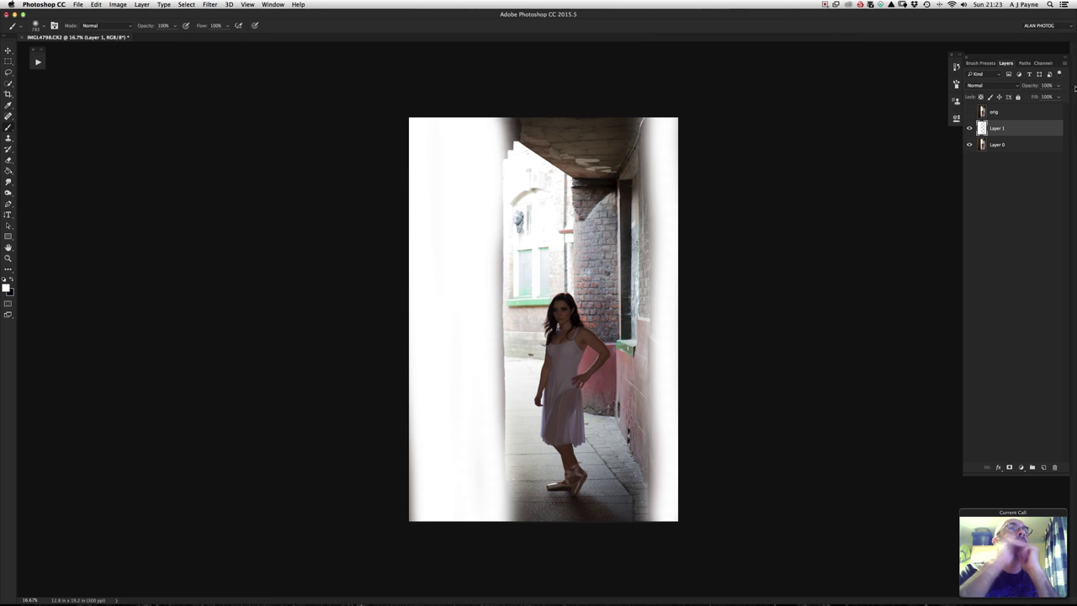
Try Soft Light as Layer 1's blend mode and settle on Overlay.
{"action": "left_click", "coordinate": [996, 86]}
{"action": "left_click", "coordinate": [998, 87]}
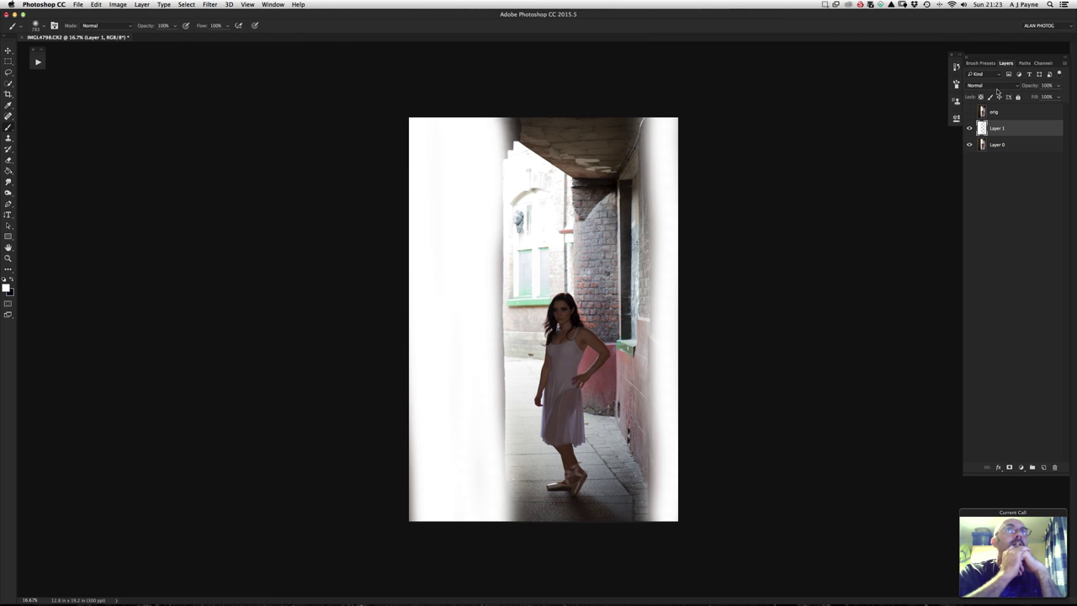
{"action": "left_click", "coordinate": [997, 88]}
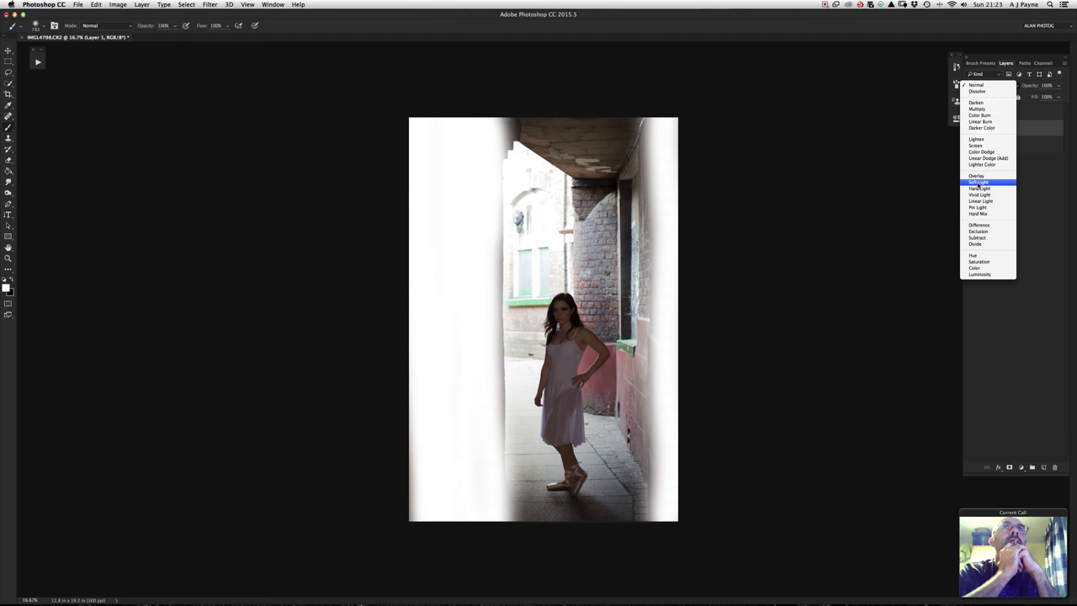
{"action": "left_click", "coordinate": [978, 183]}
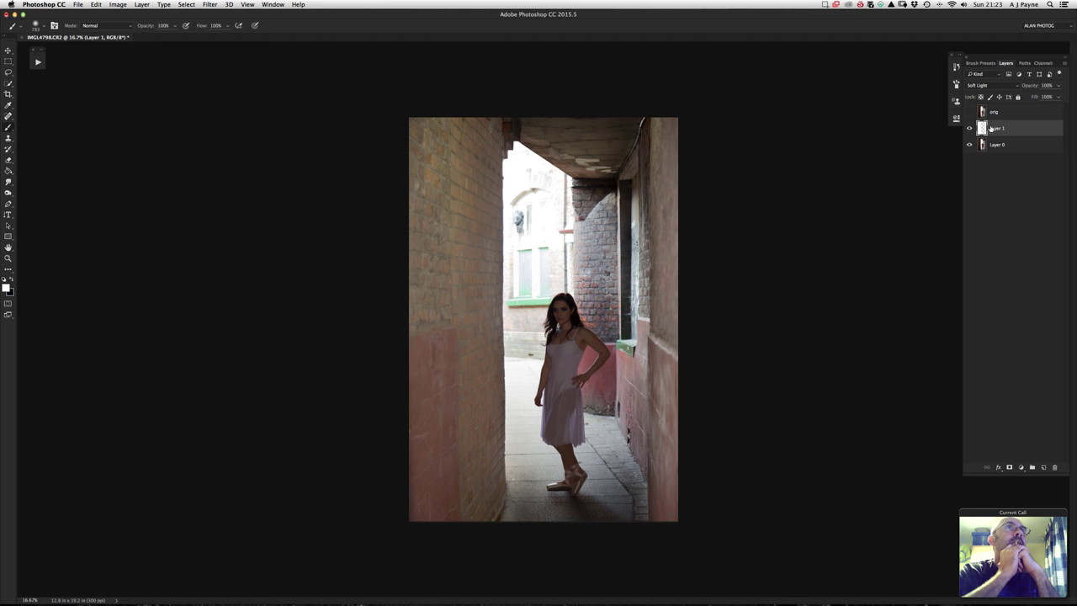
{"action": "left_click", "coordinate": [997, 90]}
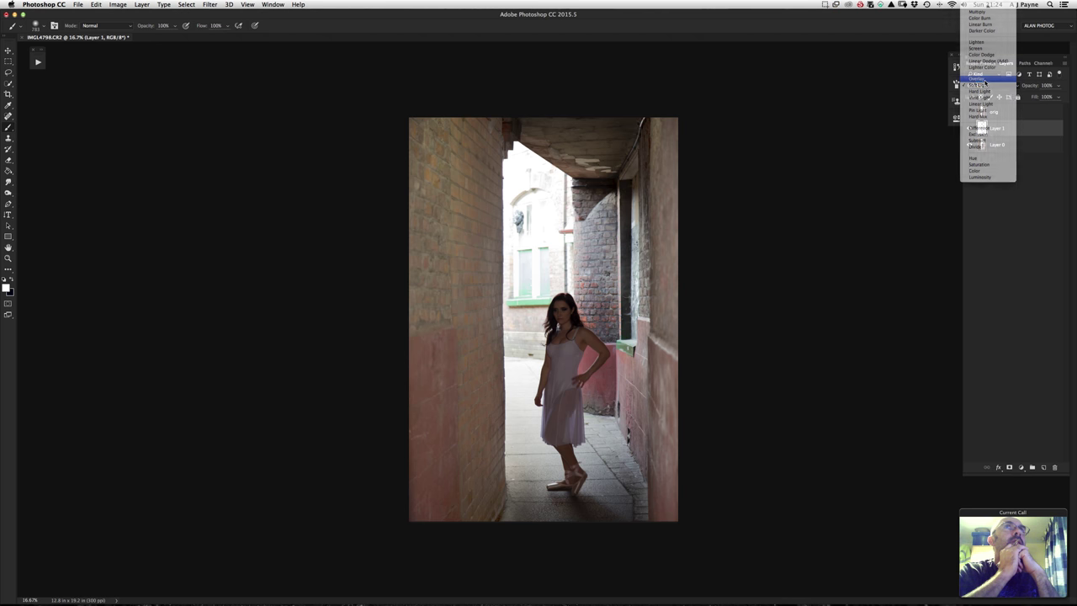
{"action": "left_click", "coordinate": [984, 80]}
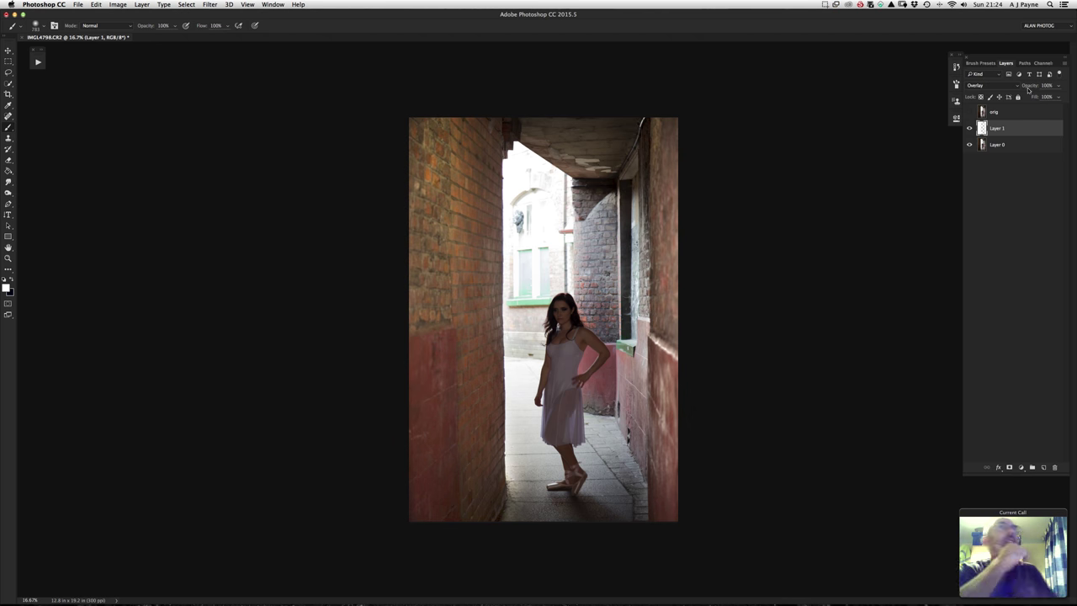
Lower Layer 1's opacity to 40%, comparing the alley walls with the layer shown and hidden.
{"action": "left_click", "coordinate": [969, 130]}
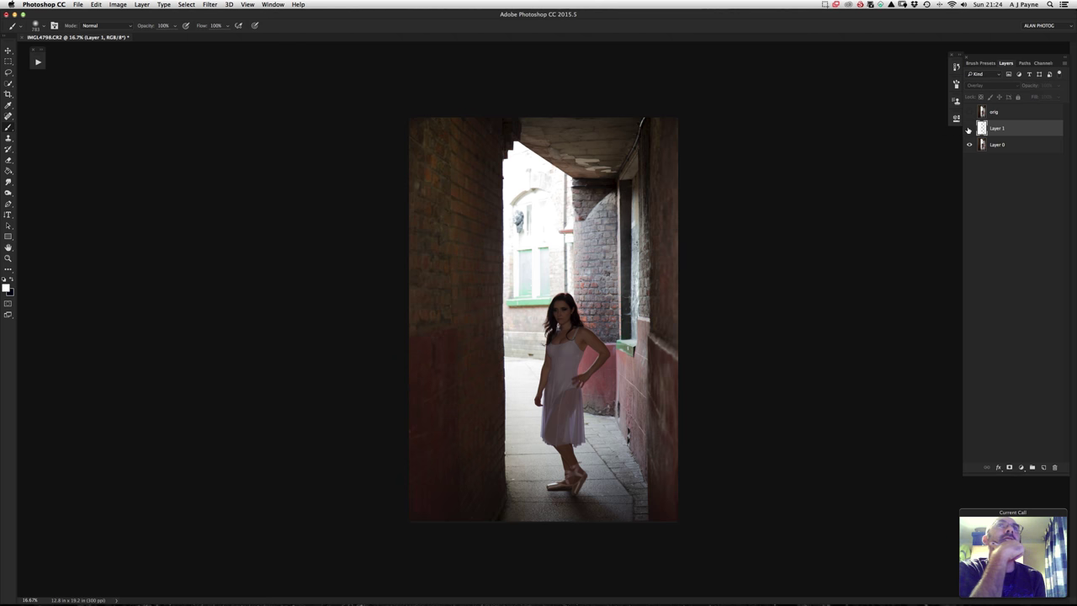
{"action": "left_click", "coordinate": [969, 128]}
{"action": "left_click", "coordinate": [970, 128]}
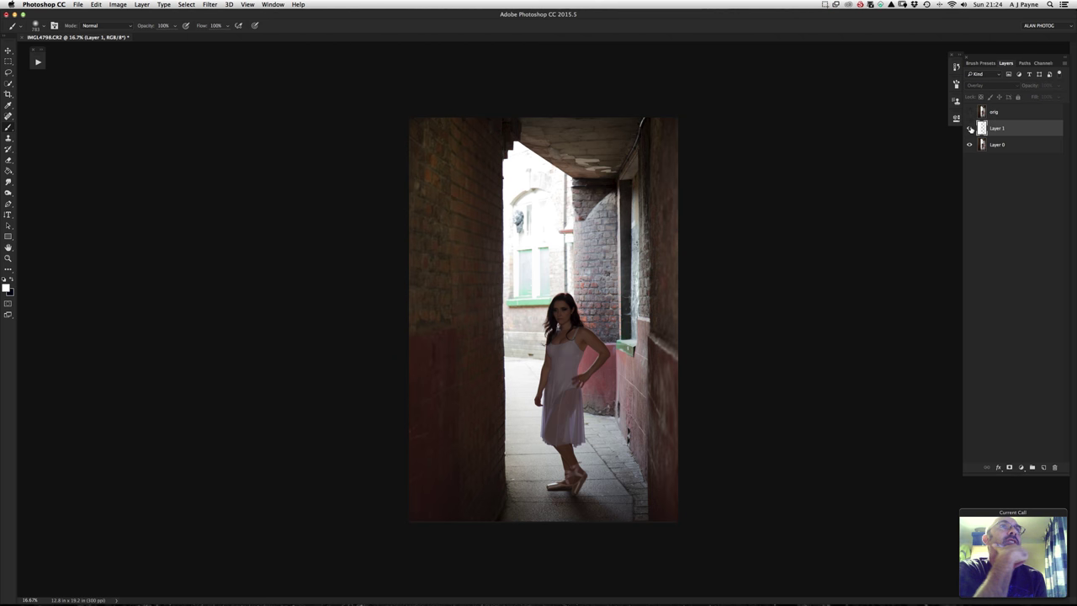
{"action": "left_click", "coordinate": [970, 128]}
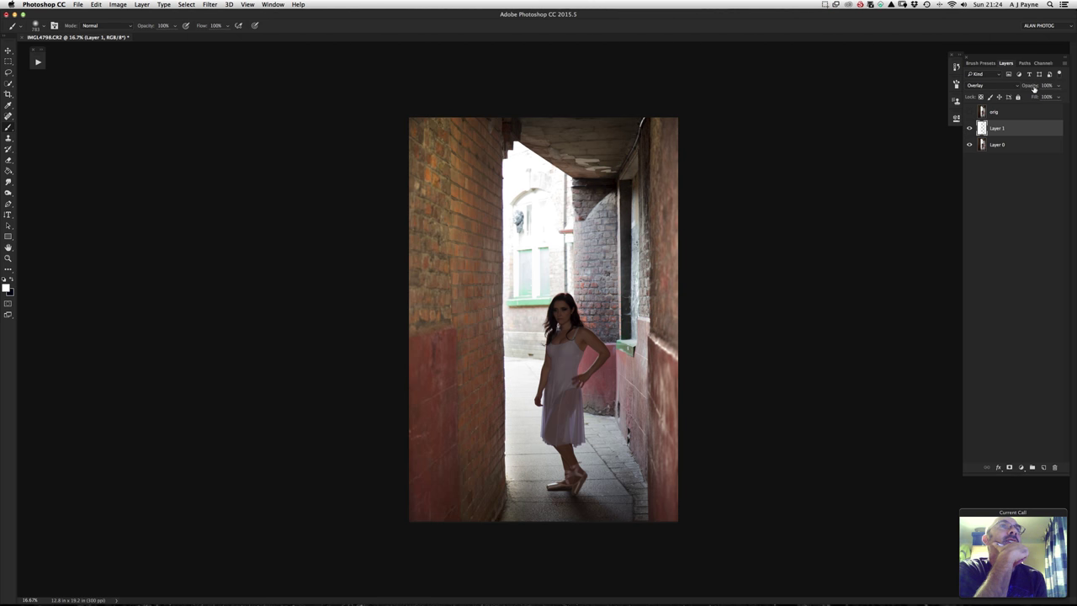
{"action": "left_click_drag", "start_coordinate": [1033, 87], "coordinate": [1033, 87]}
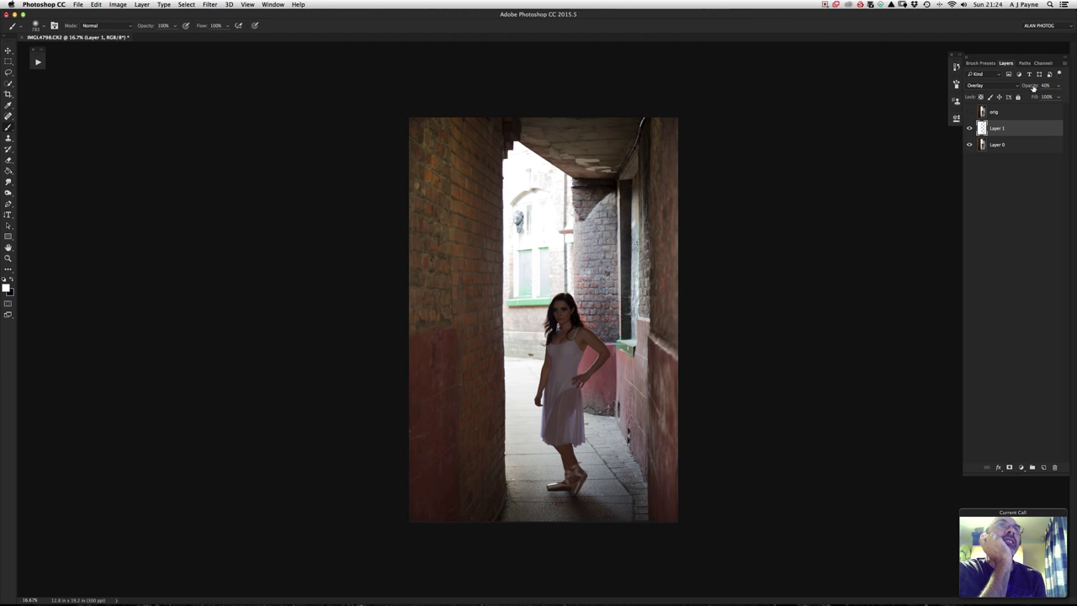
{"action": "left_click", "coordinate": [971, 128]}
{"action": "left_click", "coordinate": [971, 128]}
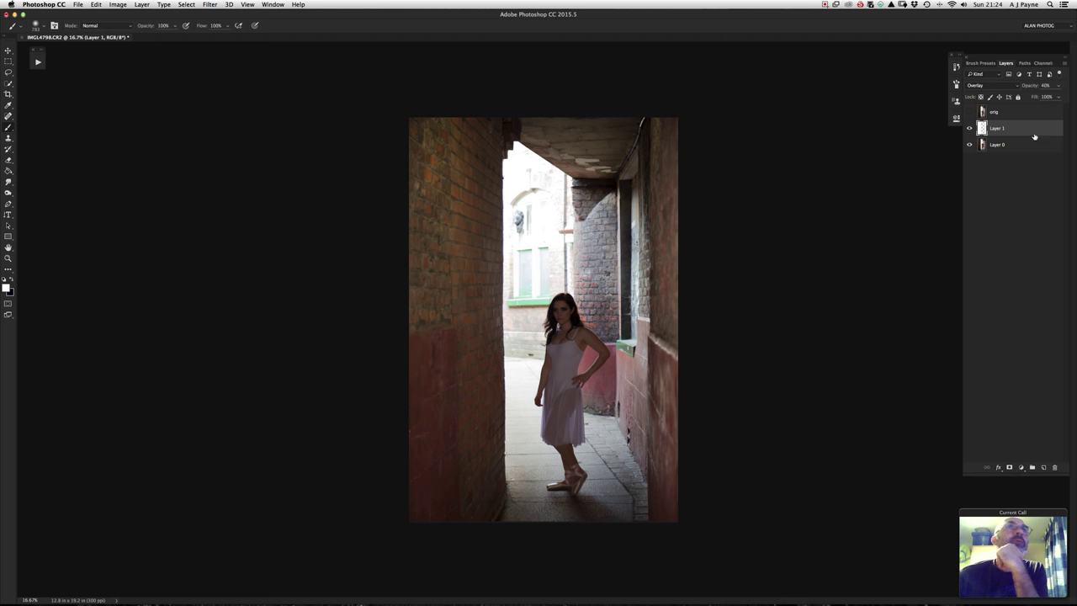
Paint a white spot over the dancer's face on a new layer above Layer 1 and blend it as Overlay.
{"action": "left_click", "coordinate": [1043, 467]}
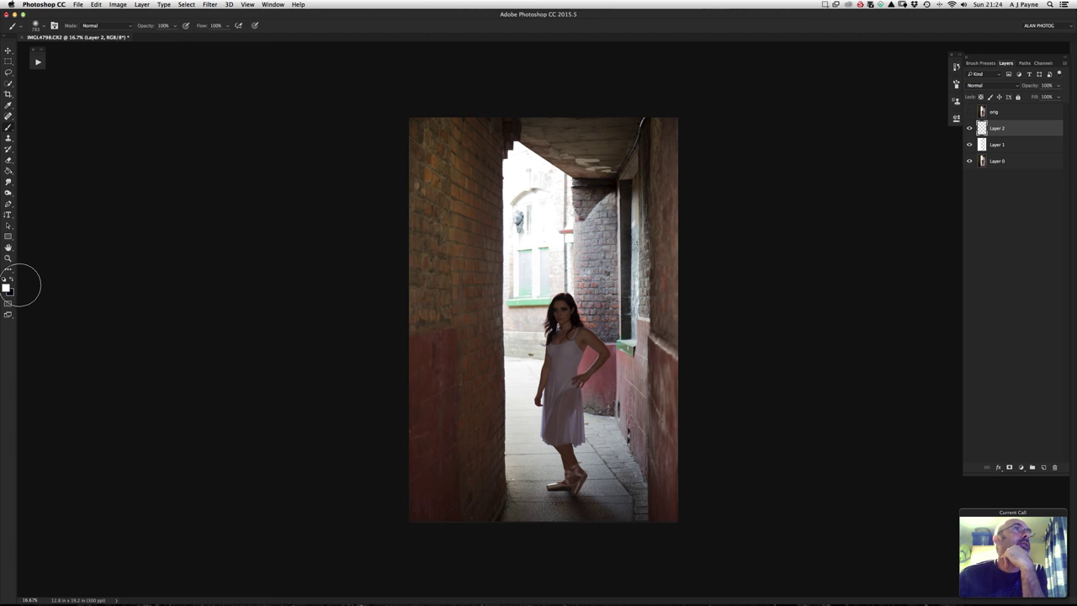
{"action": "left_click_drag", "start_coordinate": [565, 316], "coordinate": [572, 323]}
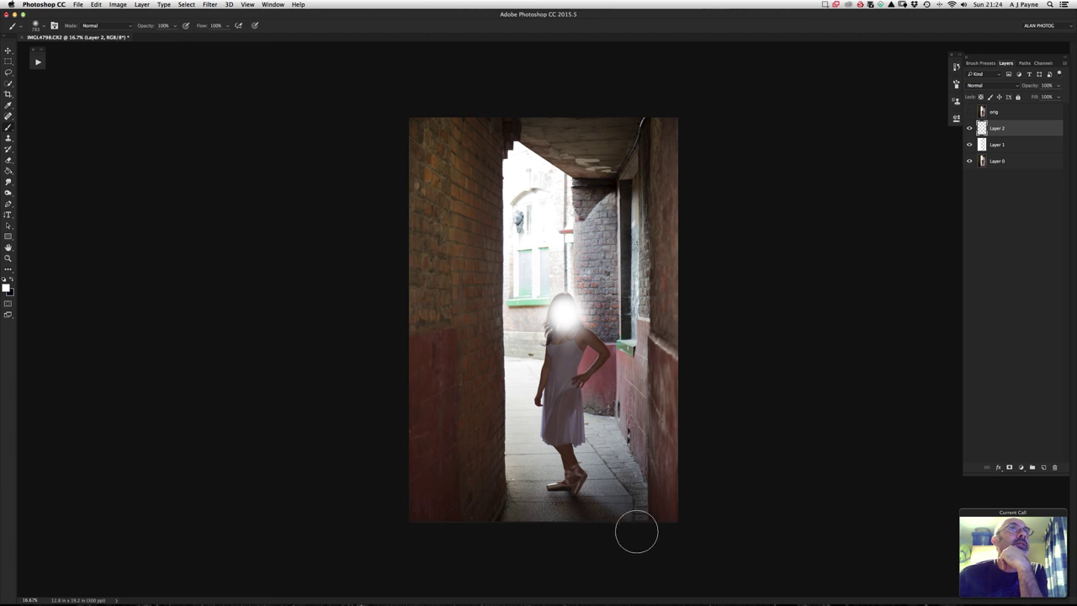
{"action": "left_click", "coordinate": [1002, 86]}
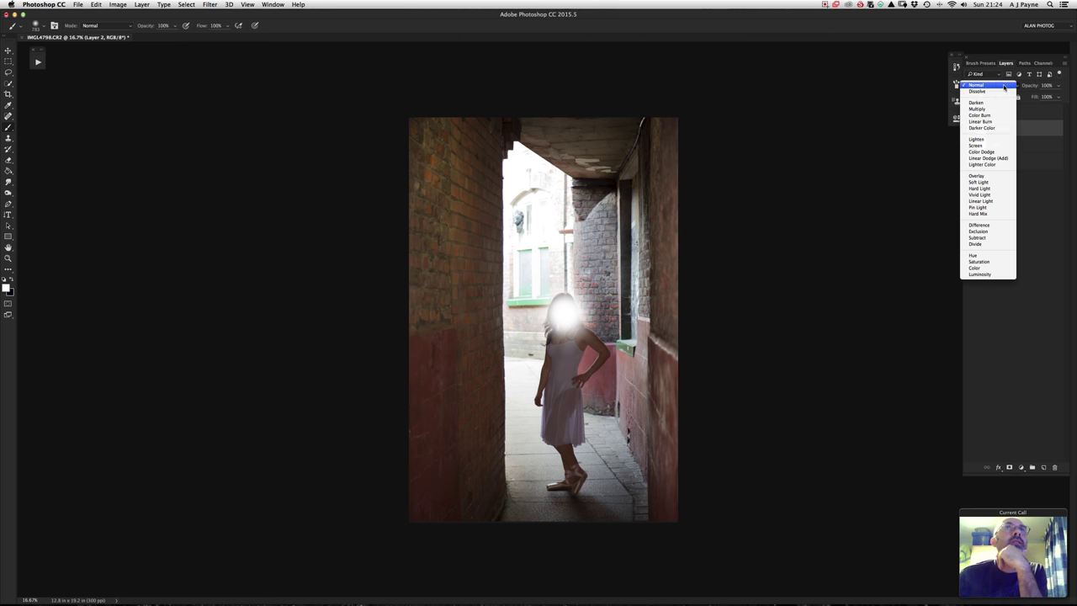
{"action": "left_click", "coordinate": [979, 182]}
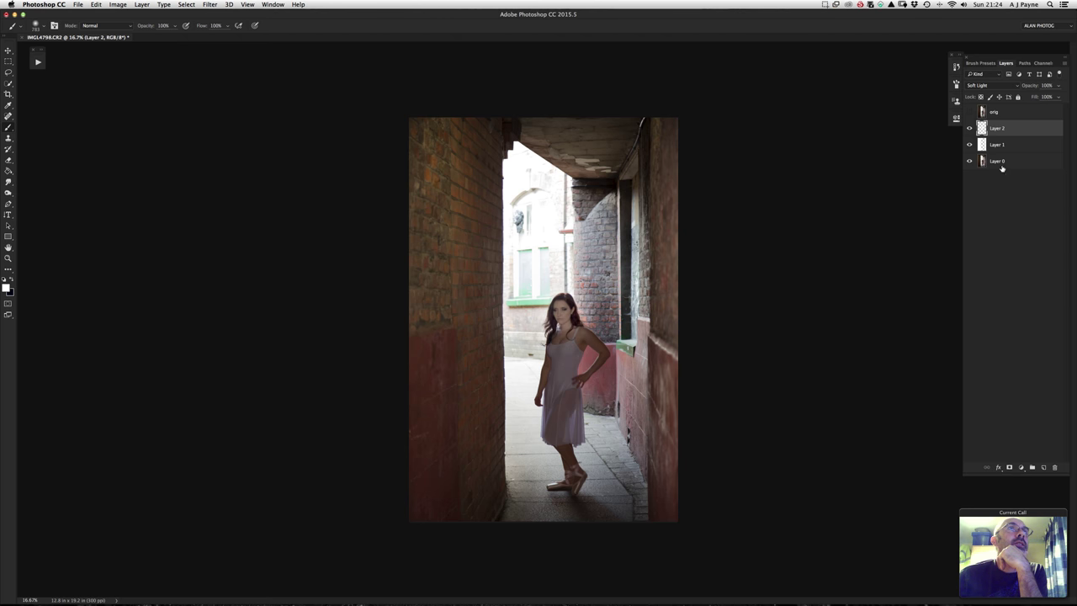
{"action": "left_click", "coordinate": [1004, 85]}
{"action": "left_click", "coordinate": [981, 78]}
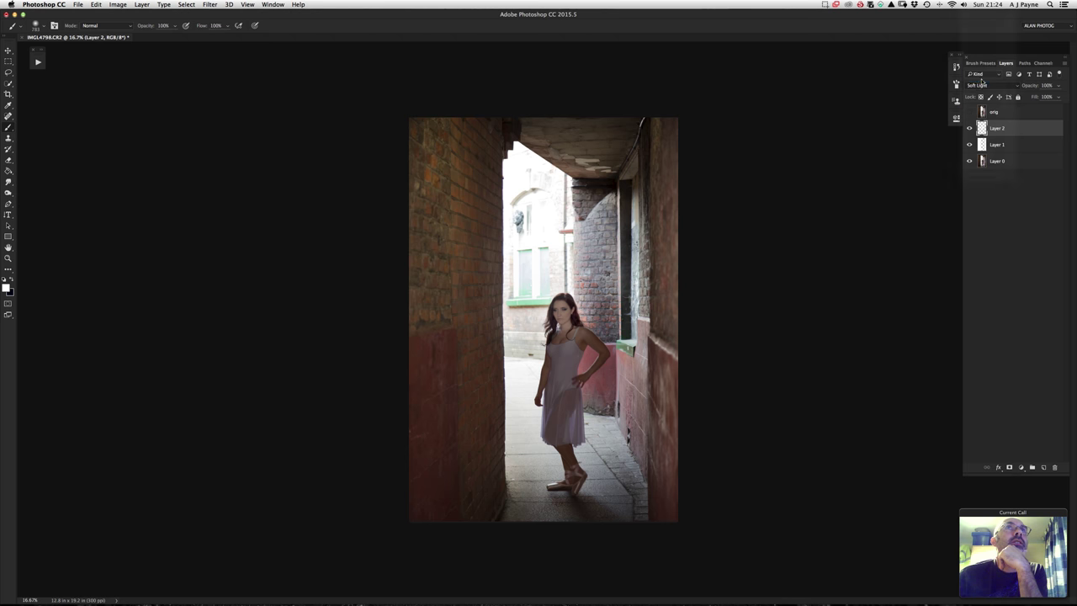
Lower Layer 2's opacity to 45%, comparing the face with the layer shown and hidden.
{"action": "left_click_drag", "start_coordinate": [1028, 86], "coordinate": [1023, 87]}
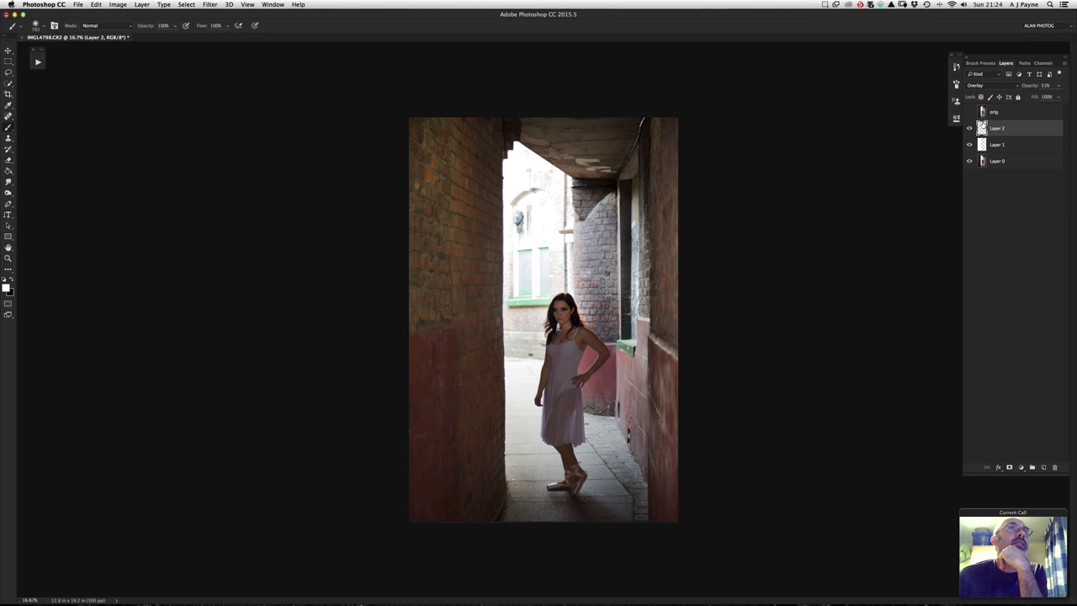
{"action": "left_click", "coordinate": [970, 129]}
{"action": "left_click", "coordinate": [970, 128]}
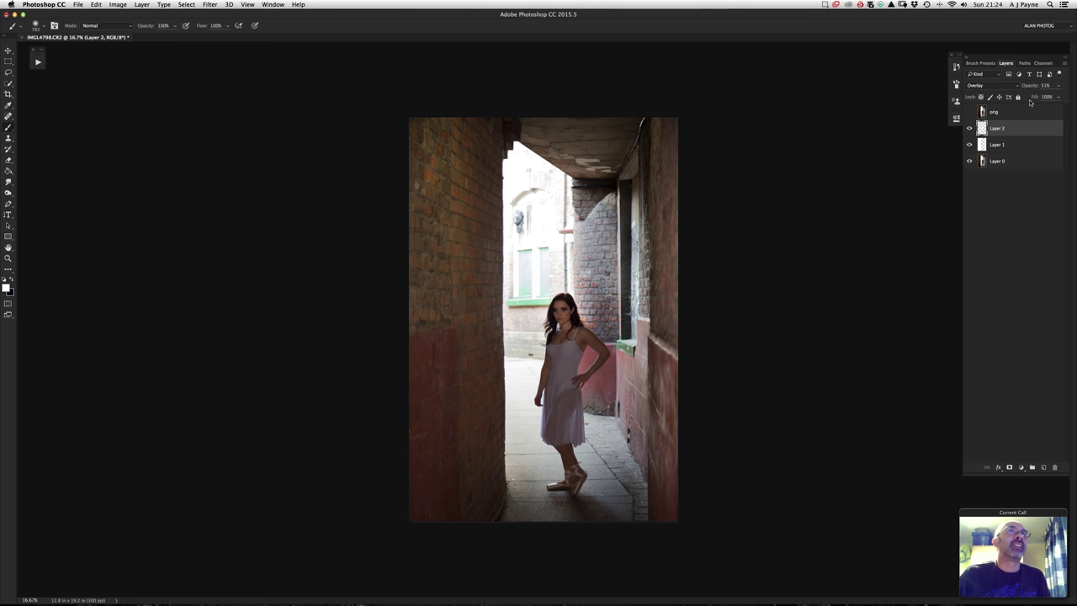
{"action": "left_click", "coordinate": [970, 129]}
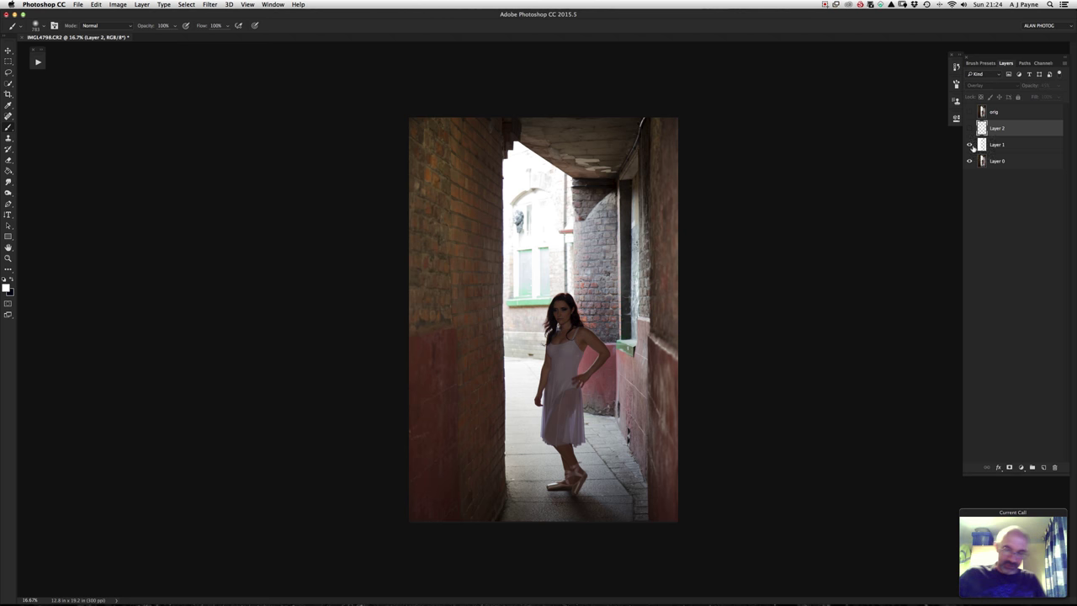
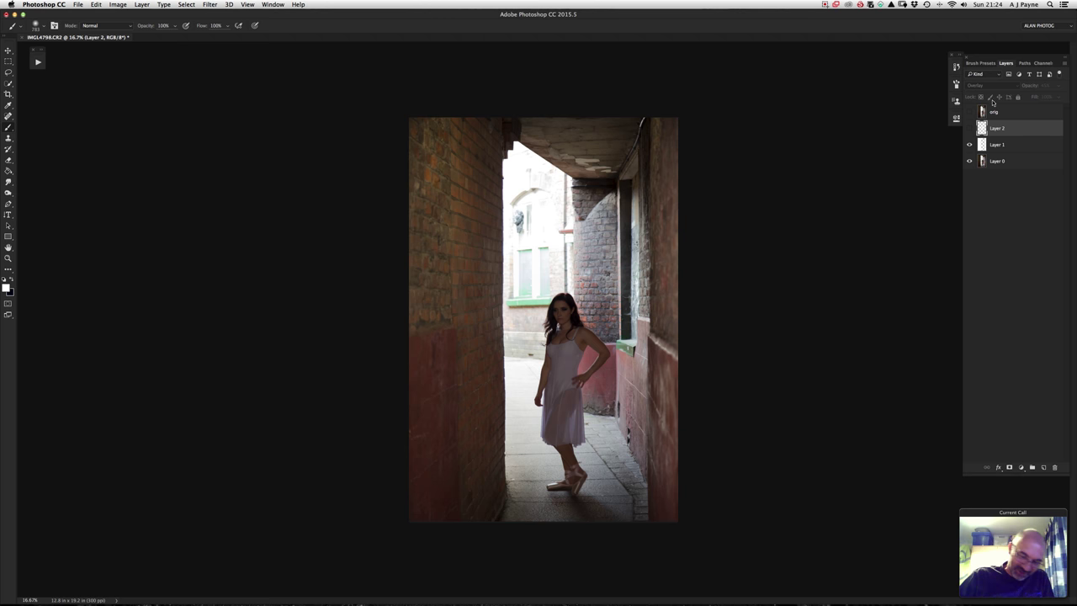
{"action": "left_click", "coordinate": [970, 128]}
{"action": "left_click", "coordinate": [970, 128]}
{"action": "left_click", "coordinate": [970, 128]}
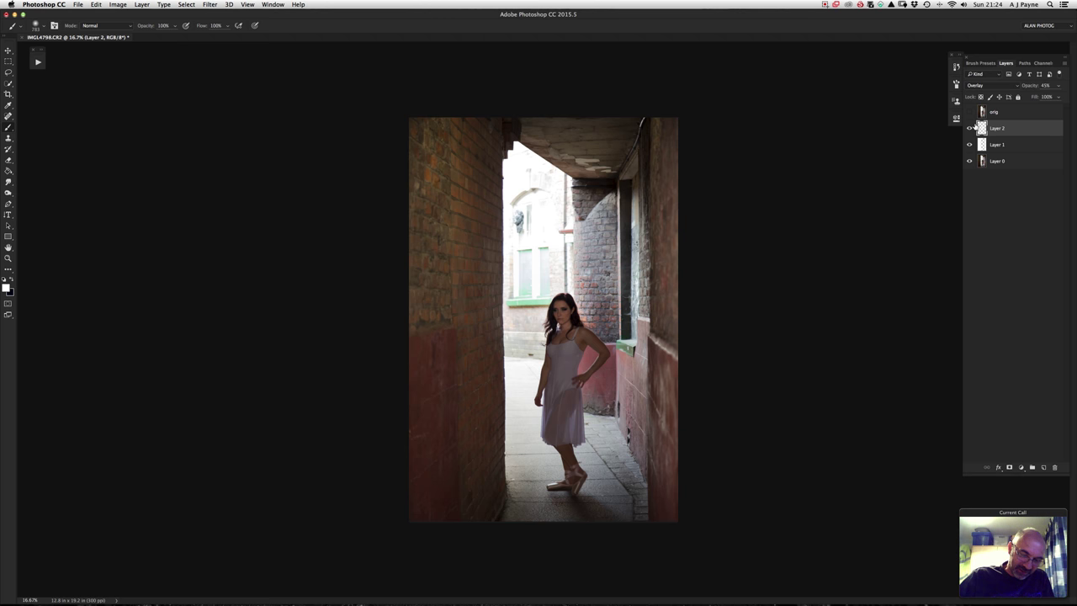
{"action": "left_click", "coordinate": [970, 129]}
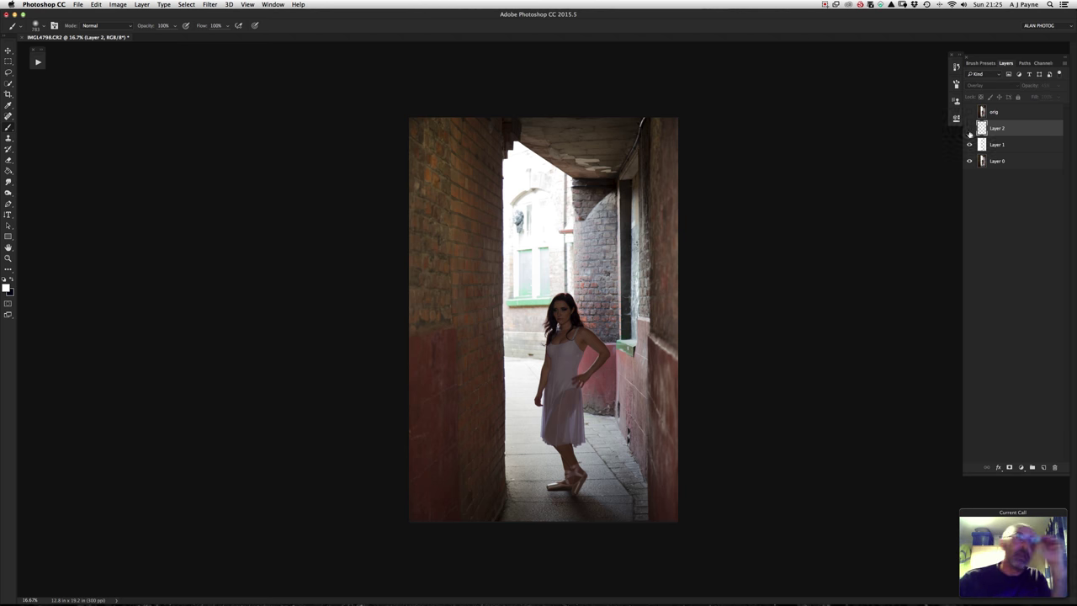
{"action": "left_click", "coordinate": [969, 129]}
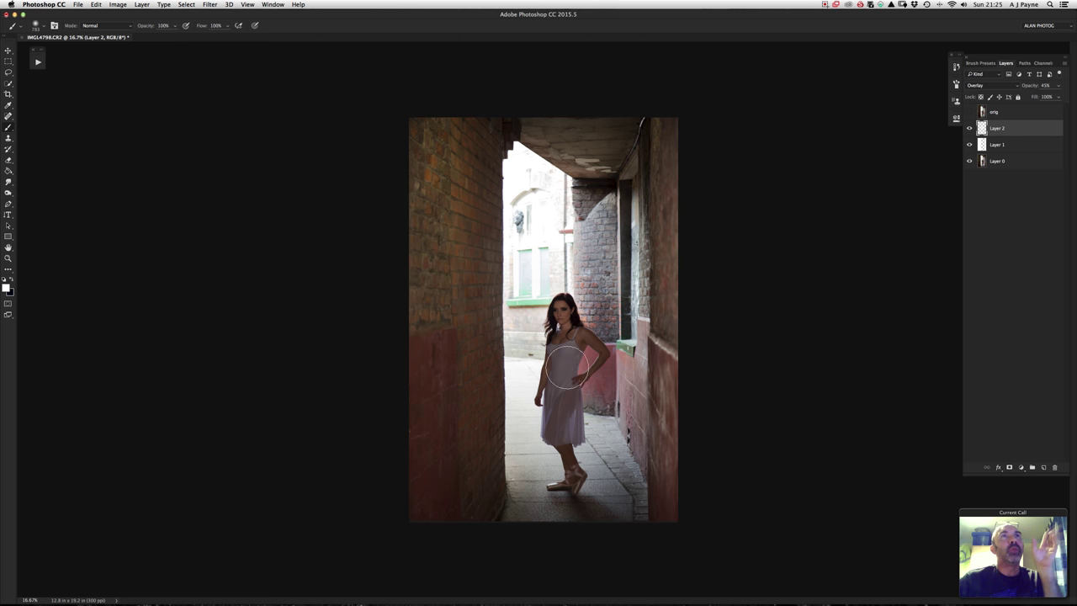
Examine the dancer's face and hair close up with Layer 2 hidden and shown, leaving the layer on.
{"action": "key", "text": "z"}
{"action": "left_click_drag", "start_coordinate": [571, 311], "coordinate": [622, 311]}
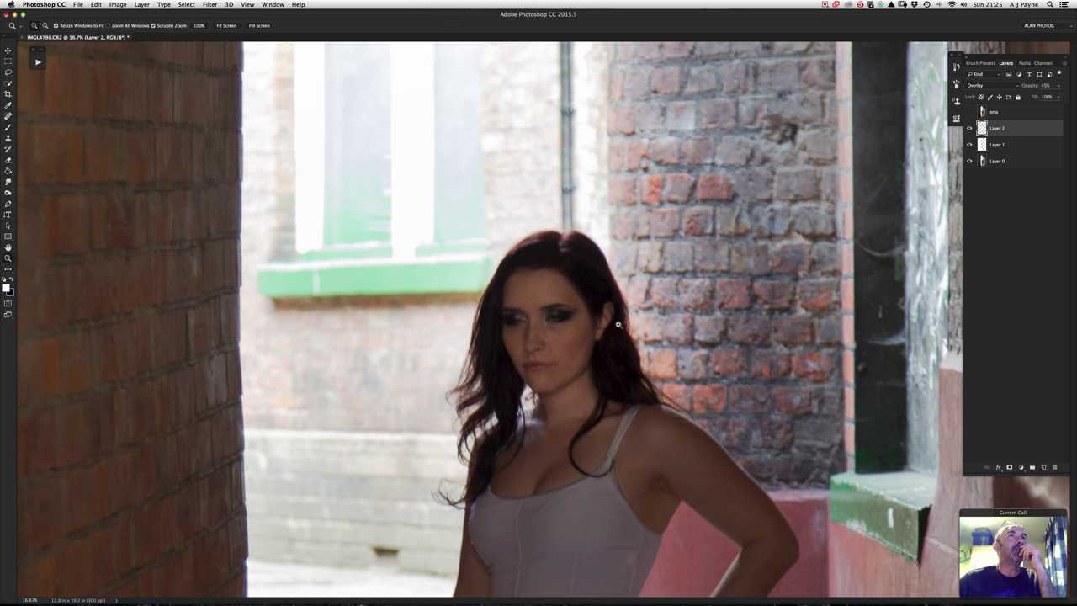
{"action": "key", "text": "b"}
{"action": "left_click", "coordinate": [970, 128]}
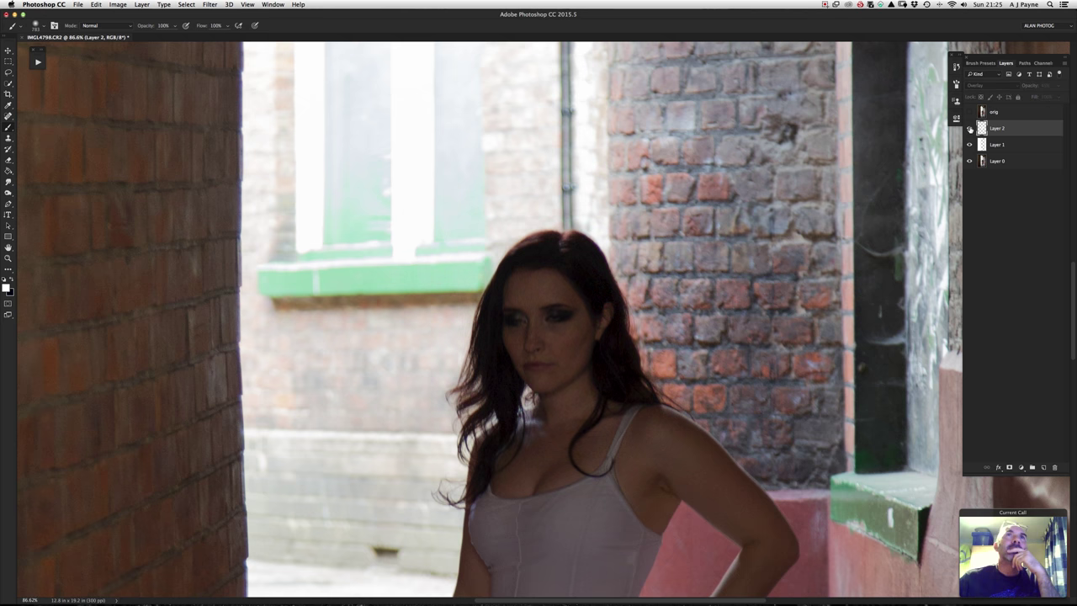
{"action": "left_click", "coordinate": [970, 128]}
{"action": "left_click", "coordinate": [970, 127]}
{"action": "left_click", "coordinate": [970, 128]}
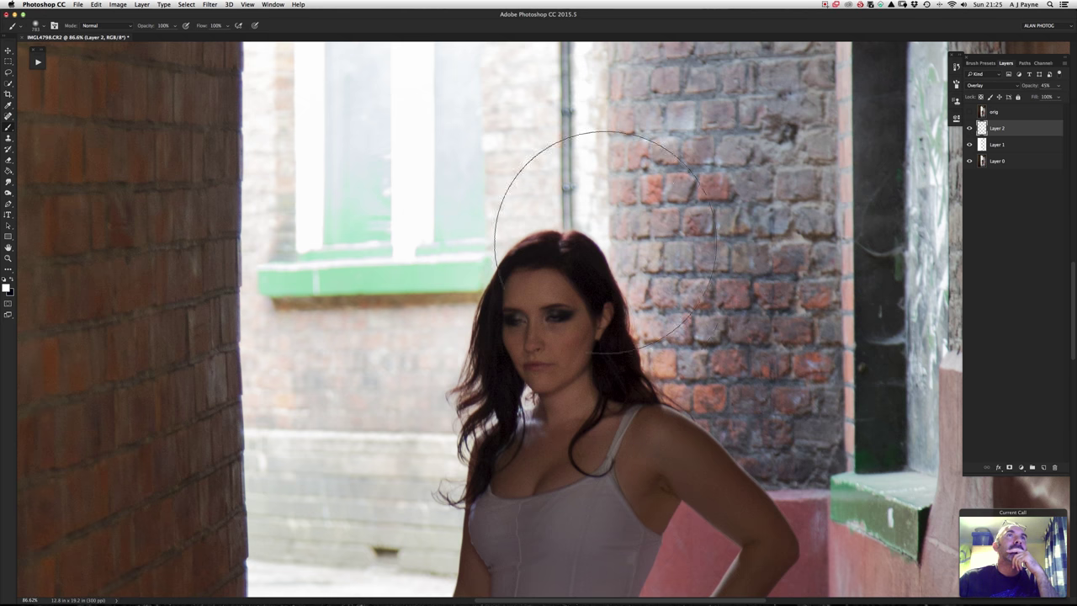
{"action": "left_click", "coordinate": [10, 50]}
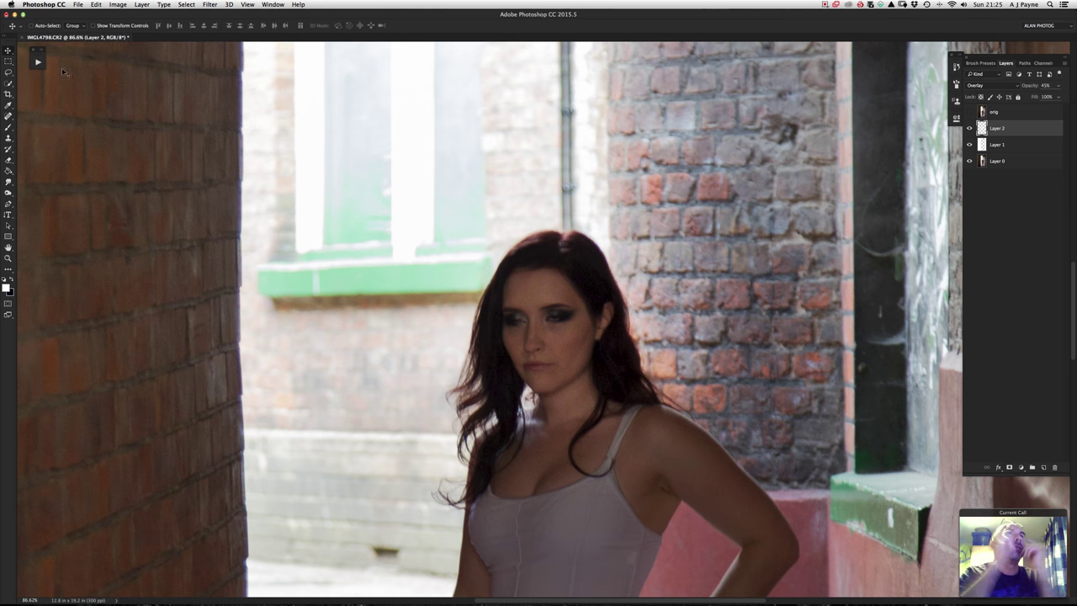
{"action": "left_click", "coordinate": [970, 127]}
{"action": "left_click", "coordinate": [970, 128]}
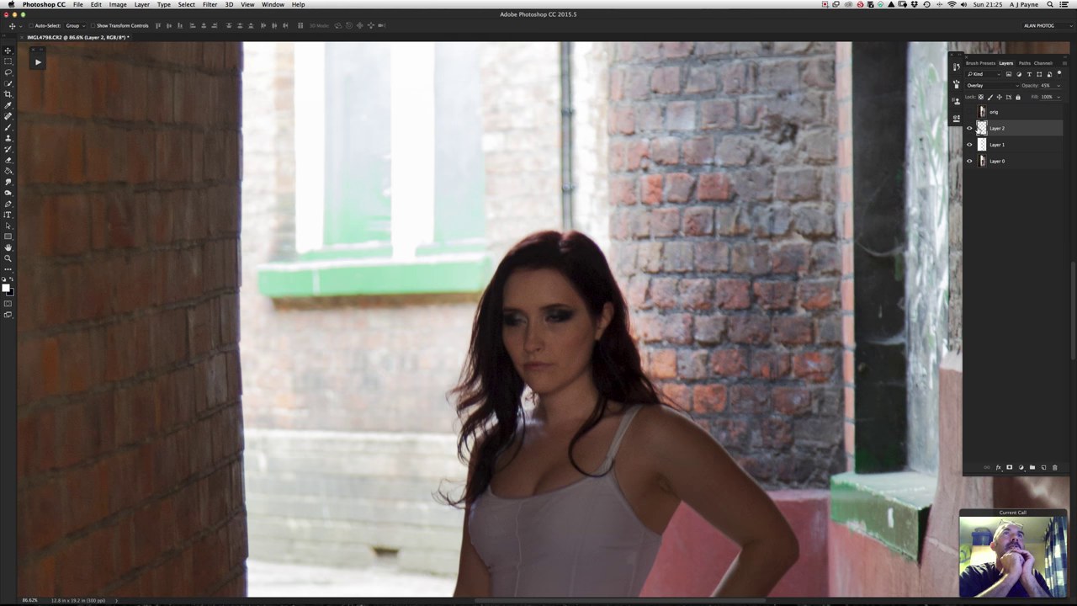
Add a layer mask to Layer 2 and set up the Brush with black at size 177 around the dancer's head.
{"action": "left_click", "coordinate": [1009, 467]}
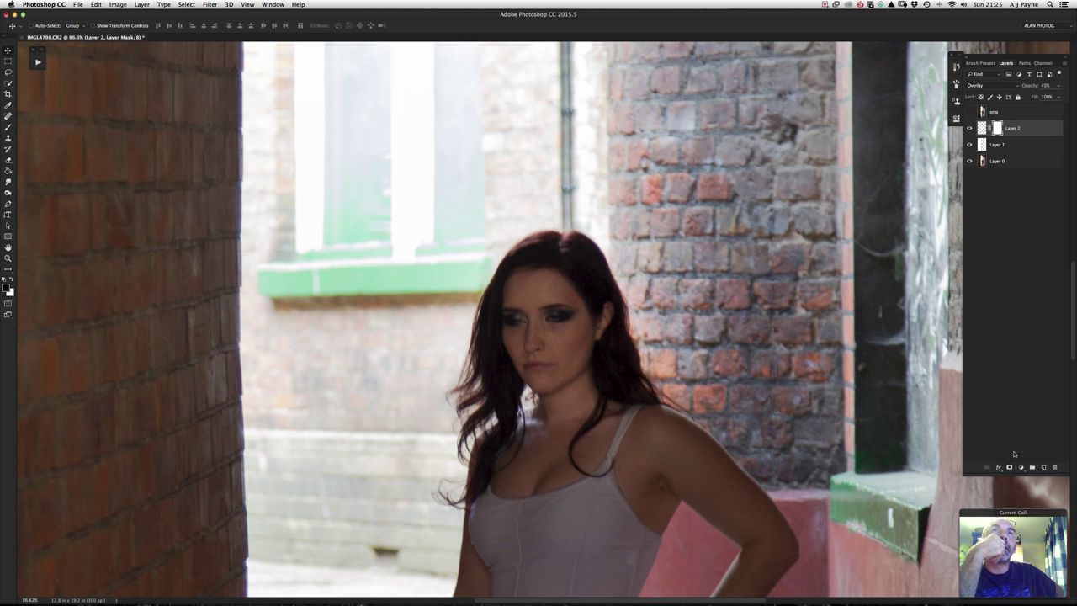
{"action": "left_click_drag", "start_coordinate": [998, 128], "coordinate": [1001, 132]}
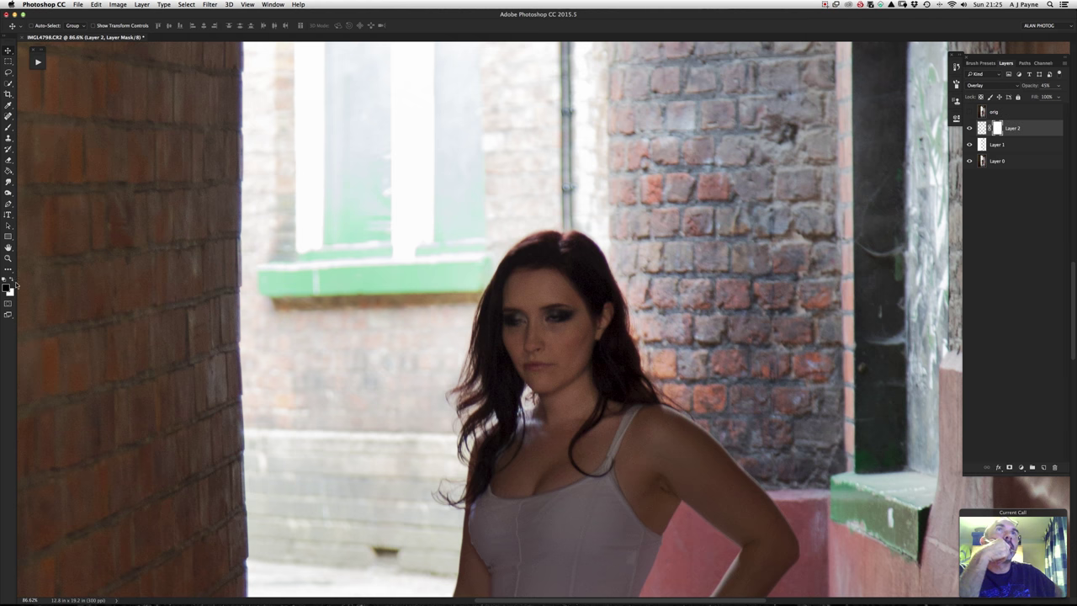
{"action": "left_click", "coordinate": [7, 127]}
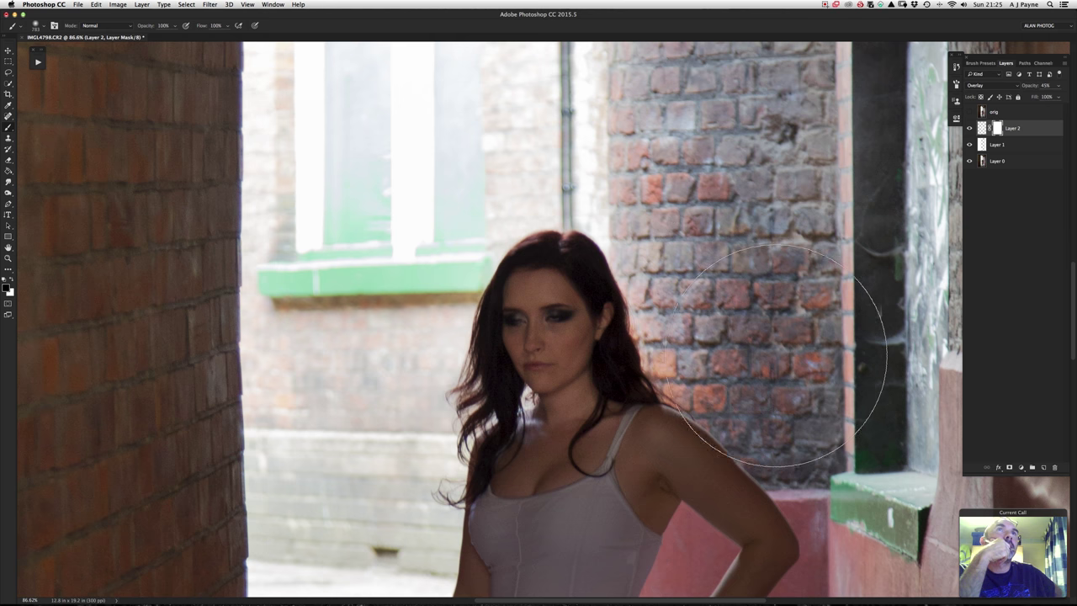
{"action": "key", "text": "z"}
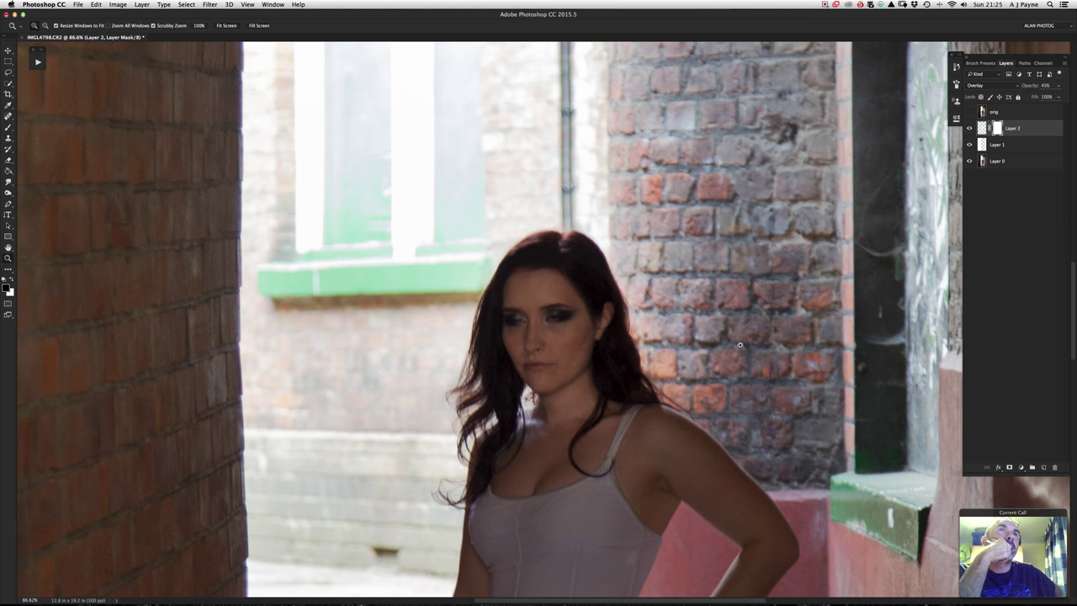
{"action": "mouse_move", "coordinate": [766, 336]}
{"action": "left_mouse_down"}
{"action": "mouse_move", "coordinate": [719, 345]}
{"action": "mouse_move", "coordinate": [745, 345]}
{"action": "left_mouse_up"}
{"action": "key", "text": "b"}
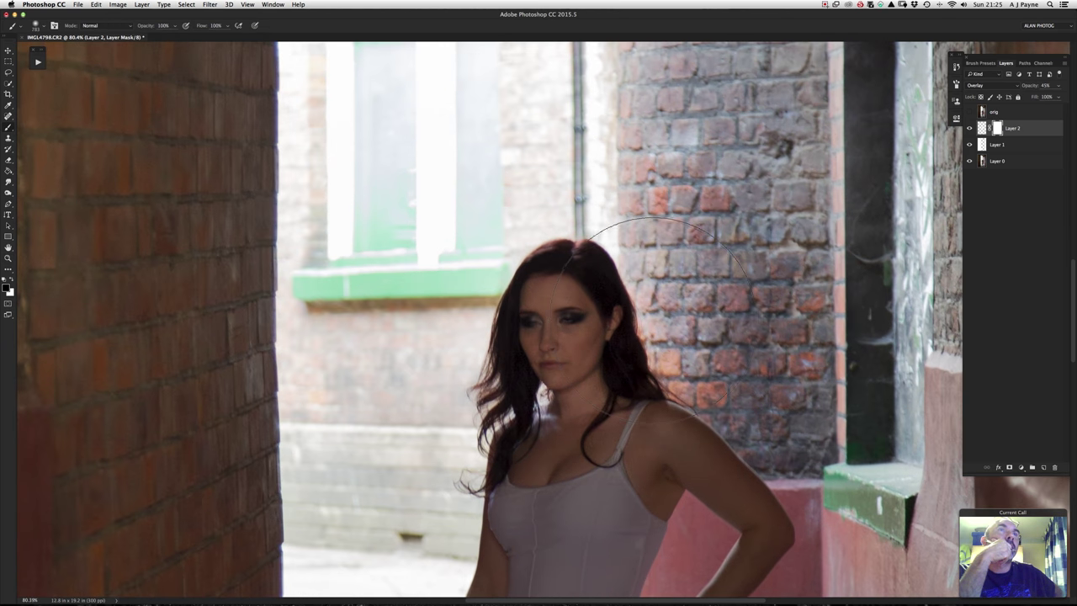
{"action": "mouse_move", "coordinate": [690, 309]}
{"action": "left_mouse_down"}
{"action": "mouse_move", "coordinate": [575, 326]}
{"action": "mouse_move", "coordinate": [630, 205]}
{"action": "left_mouse_up"}
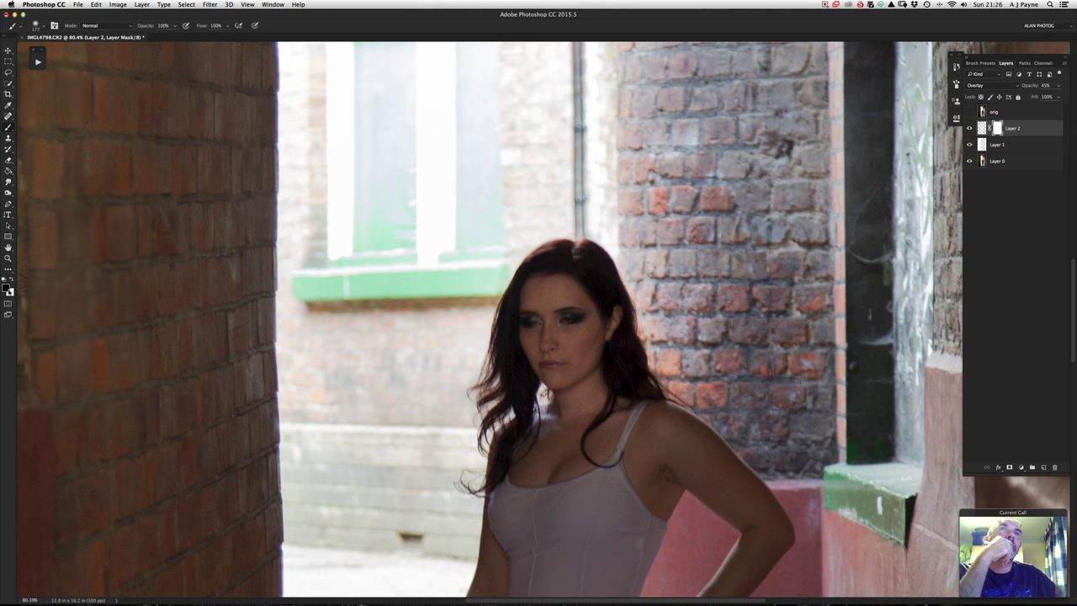
Compare the dancer's face and hair with Layer 2 hidden and shown, leaving the layer visible.
{"action": "left_click", "coordinate": [969, 128]}
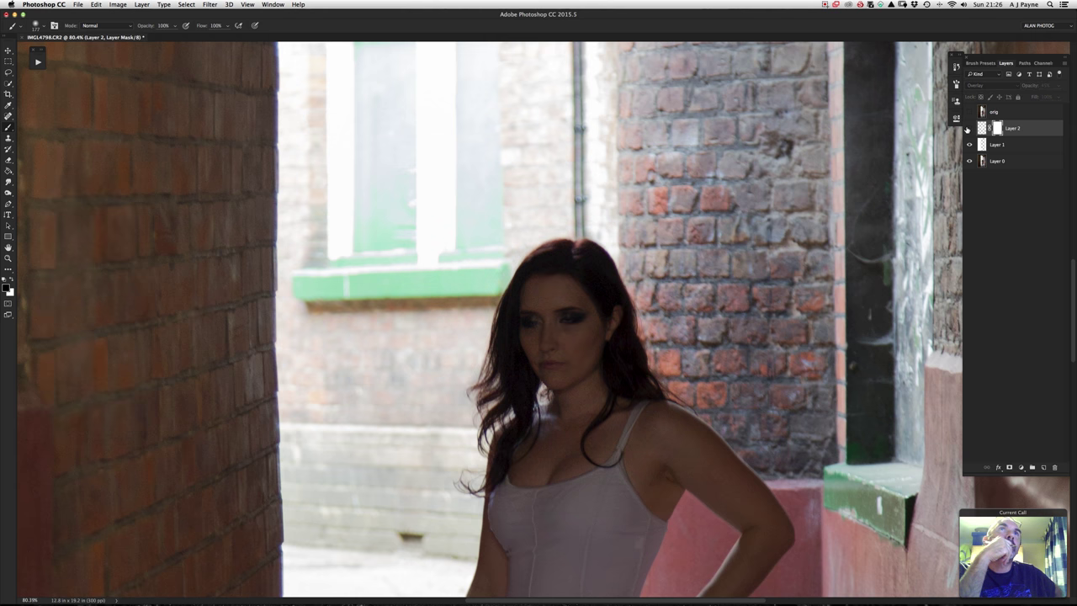
{"action": "left_click", "coordinate": [969, 128]}
{"action": "left_click", "coordinate": [968, 128]}
{"action": "left_click", "coordinate": [968, 128]}
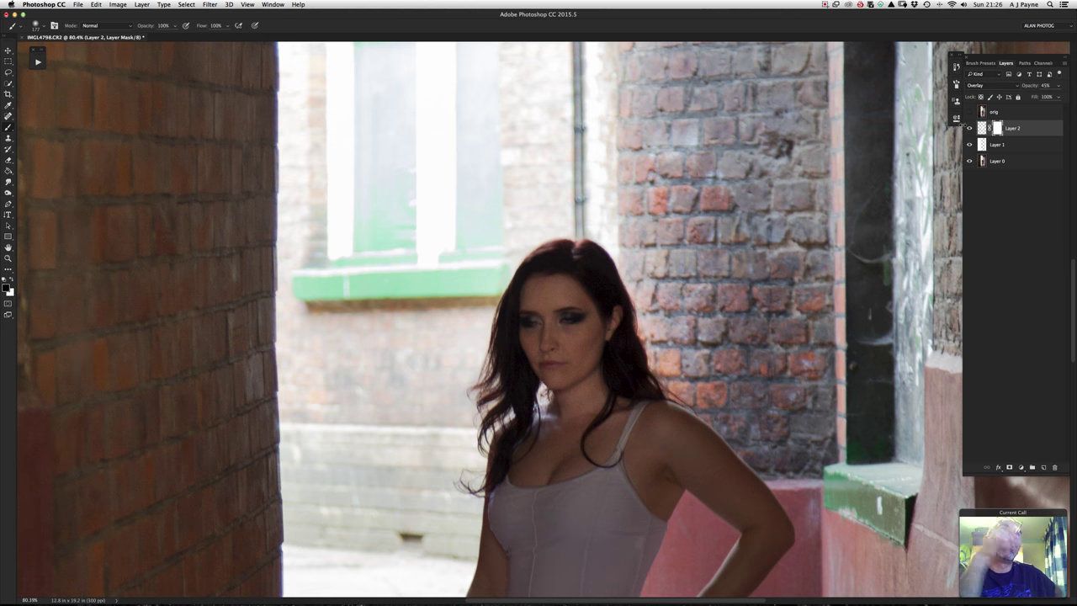
{"action": "left_click", "coordinate": [968, 128]}
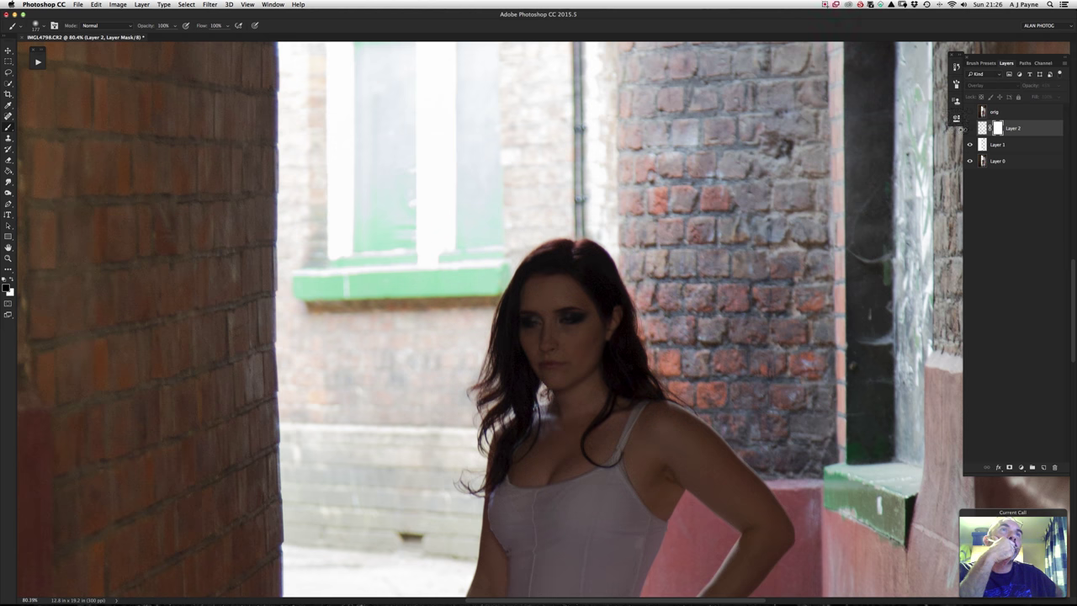
{"action": "left_click", "coordinate": [969, 127]}
{"action": "left_click", "coordinate": [969, 127]}
{"action": "left_click", "coordinate": [969, 128]}
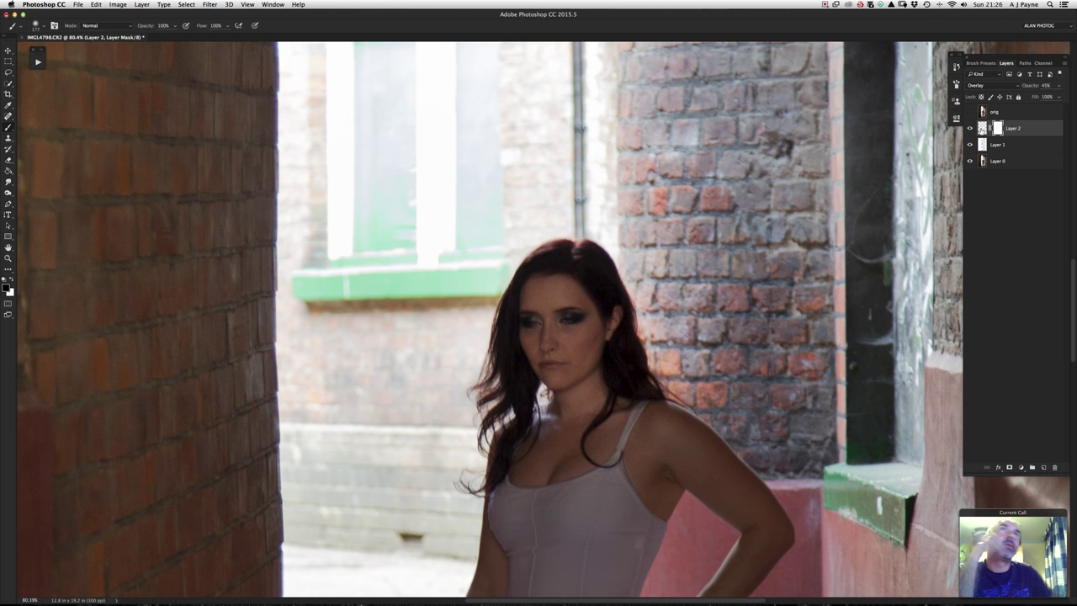
Paint black on Layer 2's mask around the dancer's hair to remove stray brightening, comparing the layer hidden and shown.
{"action": "left_click", "coordinate": [983, 128]}
{"action": "left_click", "coordinate": [996, 128]}
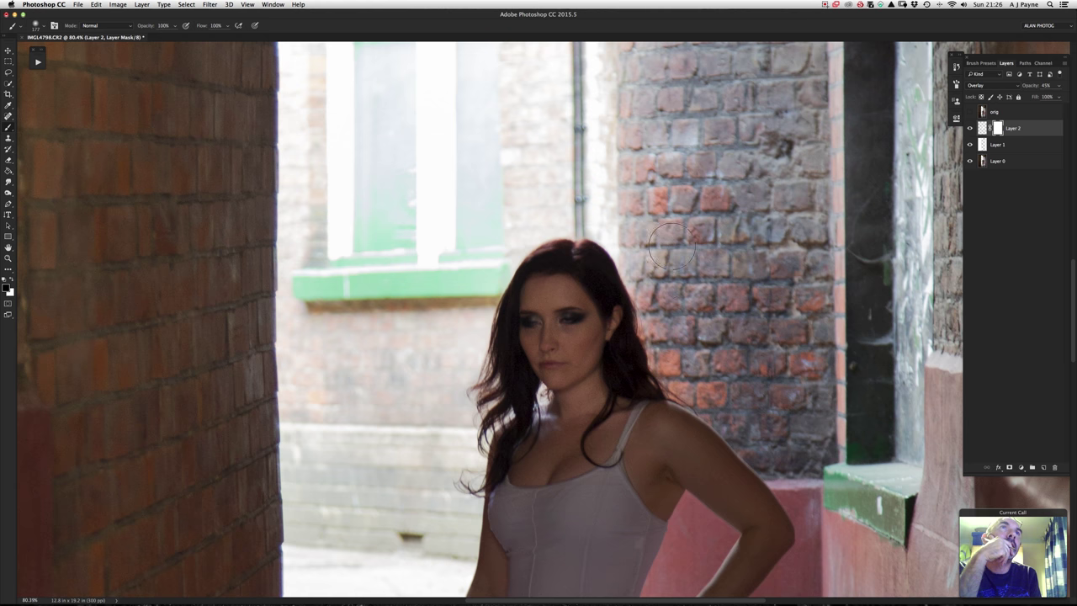
{"action": "mouse_move", "coordinate": [584, 217]}
{"action": "left_mouse_down"}
{"action": "mouse_move", "coordinate": [472, 264]}
{"action": "mouse_move", "coordinate": [445, 385]}
{"action": "mouse_move", "coordinate": [488, 505]}
{"action": "left_mouse_up"}
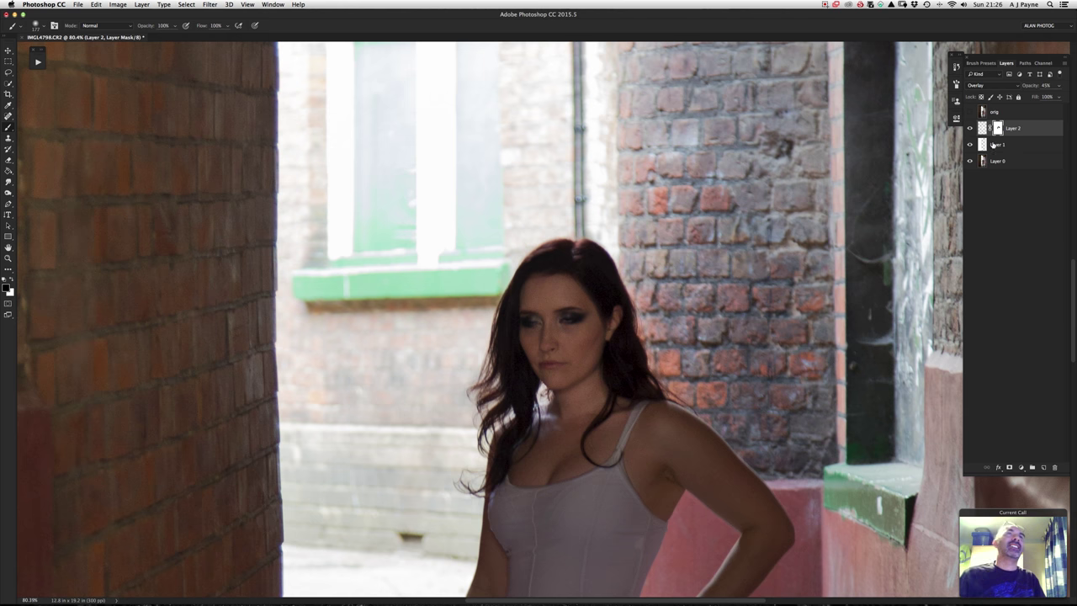
{"action": "left_click", "coordinate": [970, 128]}
{"action": "left_click", "coordinate": [970, 128]}
{"action": "left_click", "coordinate": [970, 128]}
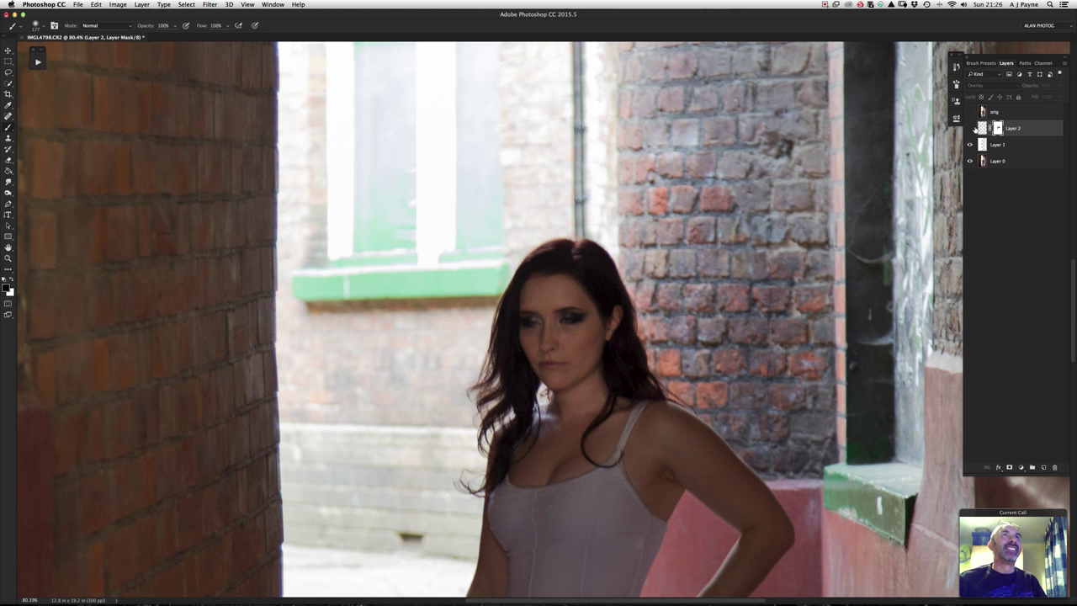
{"action": "left_click", "coordinate": [970, 128]}
Lower the opacity of Layer 2 to 28% and compare the dancer's face with the layer hidden and shown.
{"action": "key", "text": "super+2"}
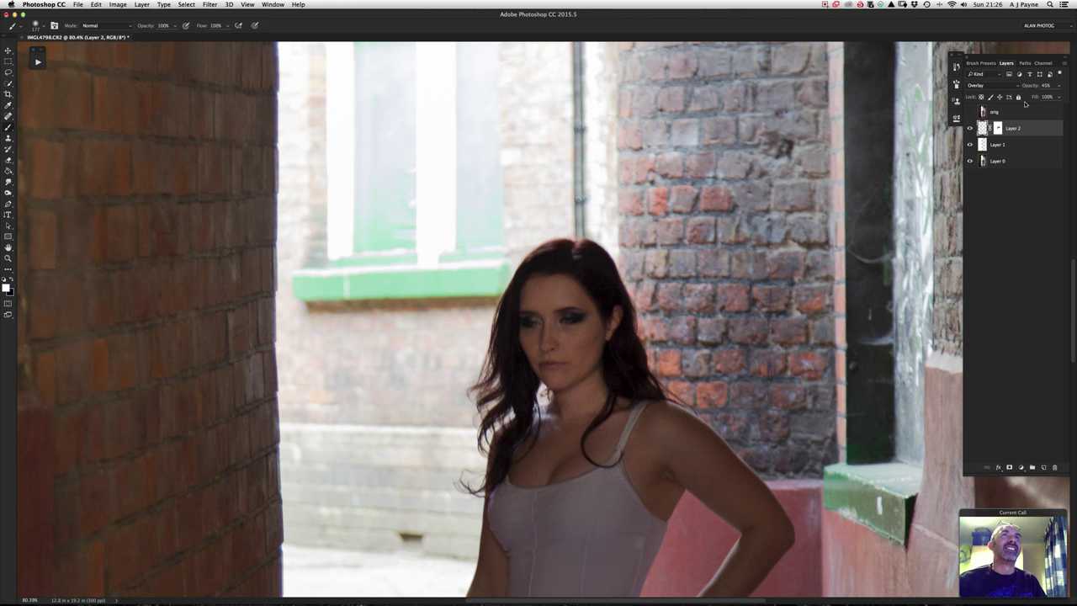
{"action": "left_click_drag", "start_coordinate": [1035, 90], "coordinate": [1031, 88]}
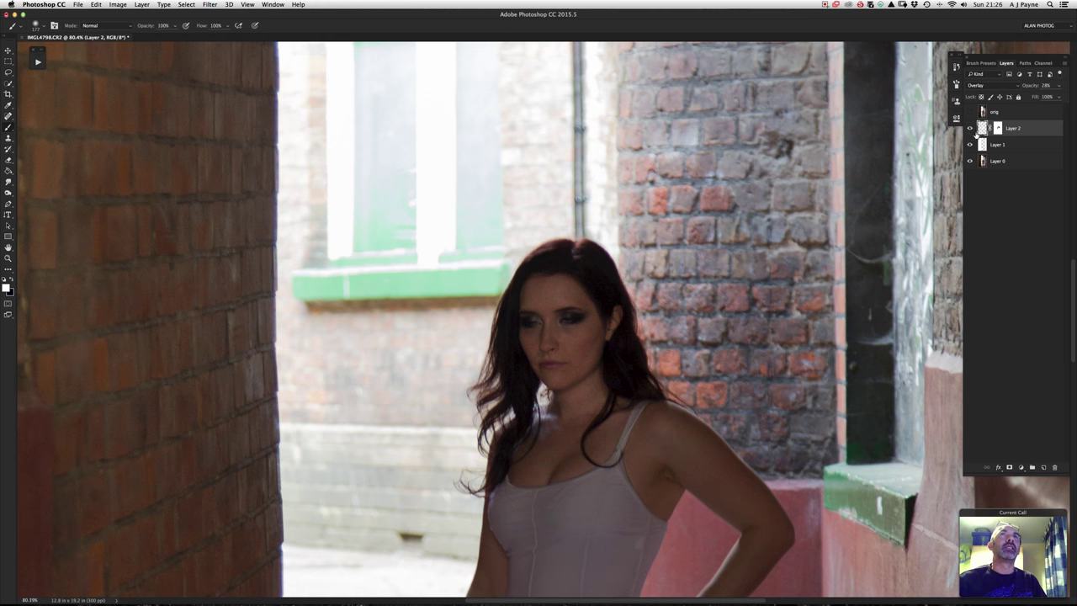
{"action": "left_click", "coordinate": [970, 128]}
{"action": "left_click", "coordinate": [970, 128]}
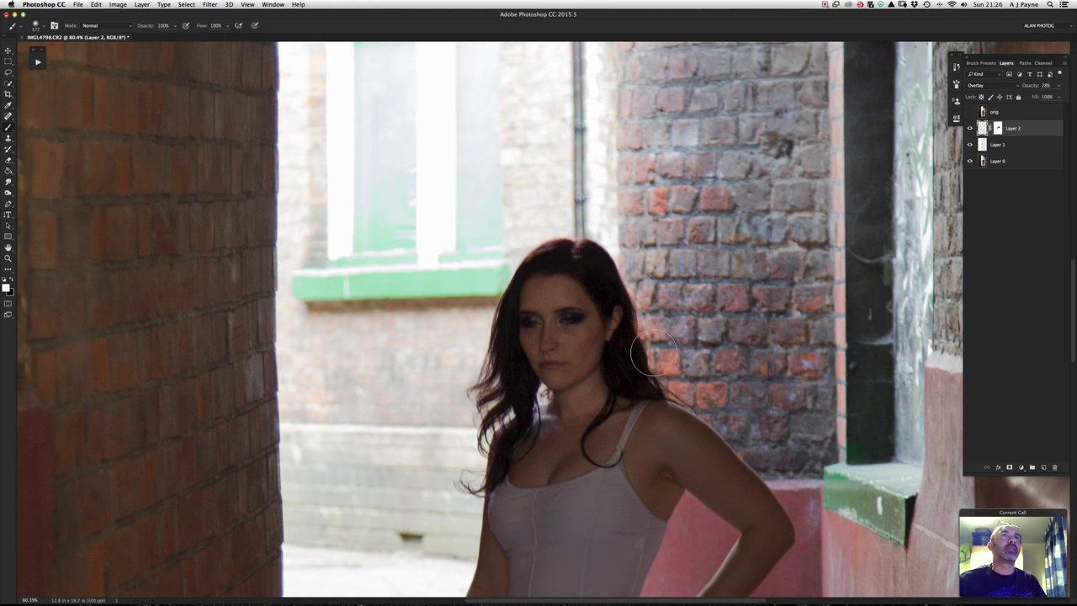
Compare the whole alleyway picture with Layer 0 alone and with the retouching layers on, leaving the layers visible.
{"action": "key", "text": "z"}
{"action": "left_click_drag", "start_coordinate": [629, 388], "coordinate": [638, 333]}
{"action": "key", "text": "b"}
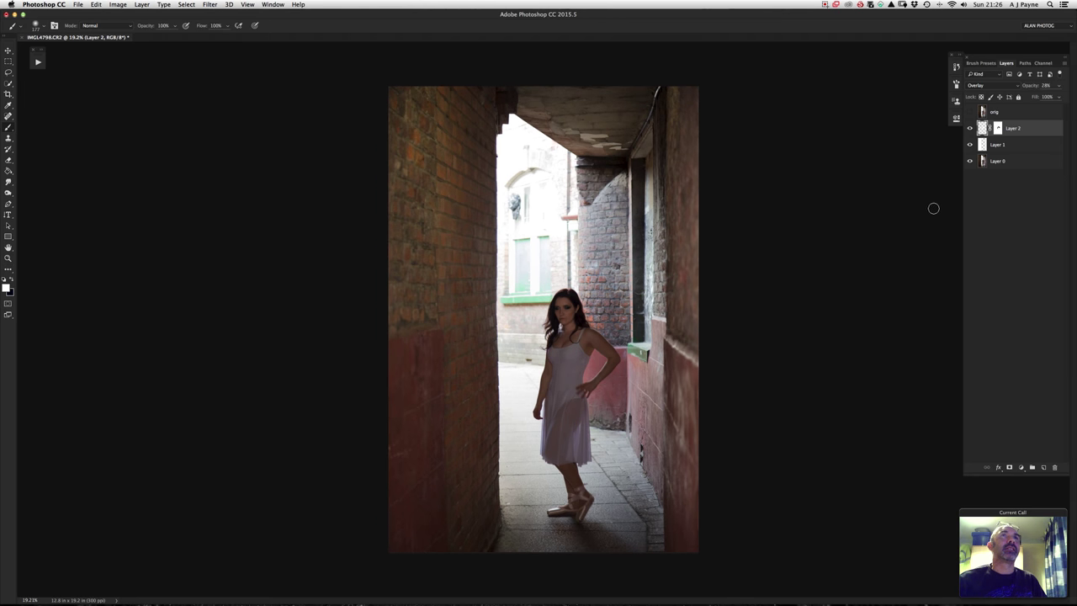
{"action": "left_click", "coordinate": [970, 162], "text": "alt"}
{"action": "left_click", "coordinate": [970, 161], "text": "alt"}
{"action": "left_click", "coordinate": [970, 162], "text": "alt"}
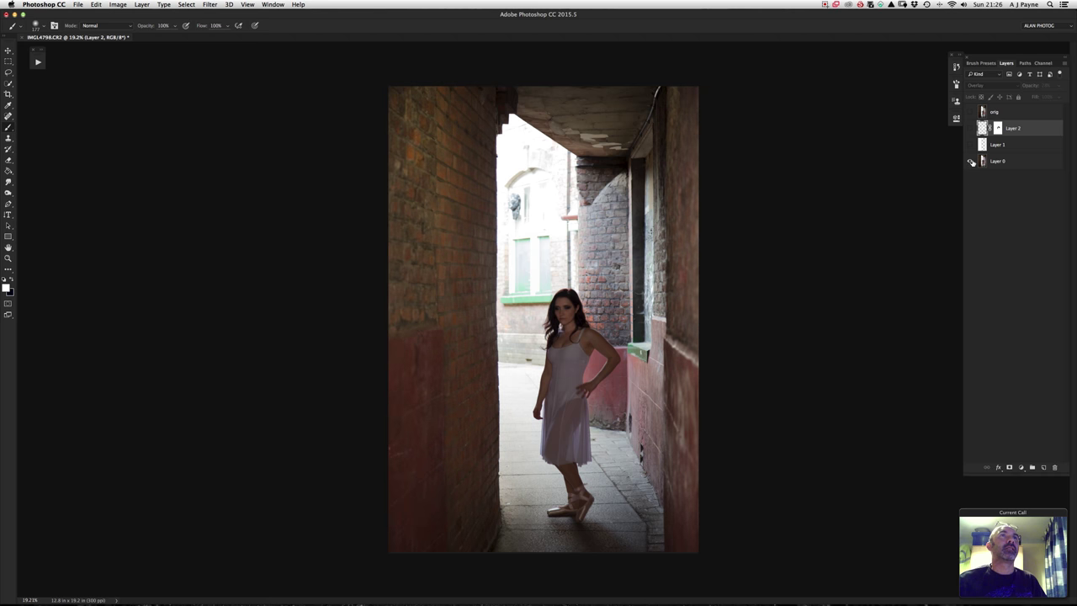
{"action": "left_click", "coordinate": [970, 162], "text": "alt"}
{"action": "left_click", "coordinate": [970, 162], "text": "alt"}
{"action": "left_click", "coordinate": [970, 161], "text": "alt"}
{"action": "left_click", "coordinate": [971, 161], "text": "alt"}
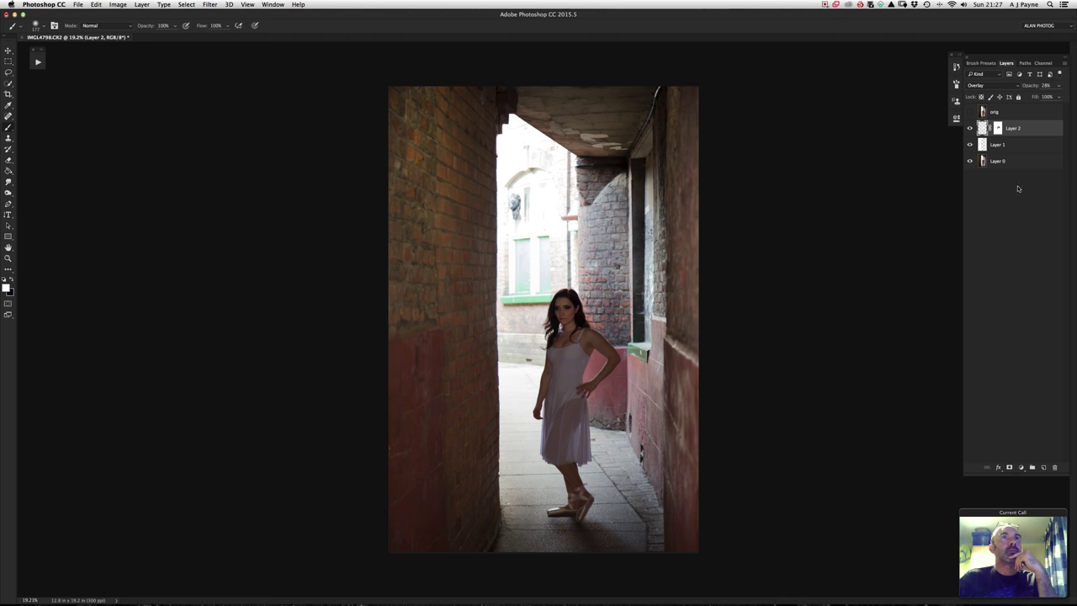
Add a new layer above Layer 2 and paint the ground and lower walls with a large, soft near-black brush.
{"action": "left_click", "coordinate": [1044, 467]}
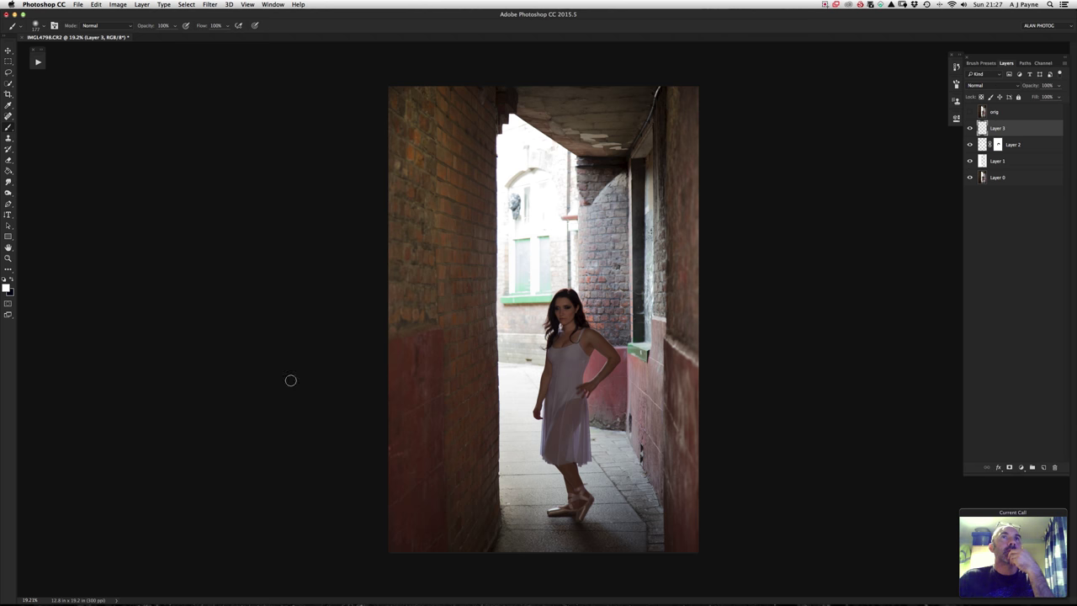
{"action": "left_click", "coordinate": [10, 278]}
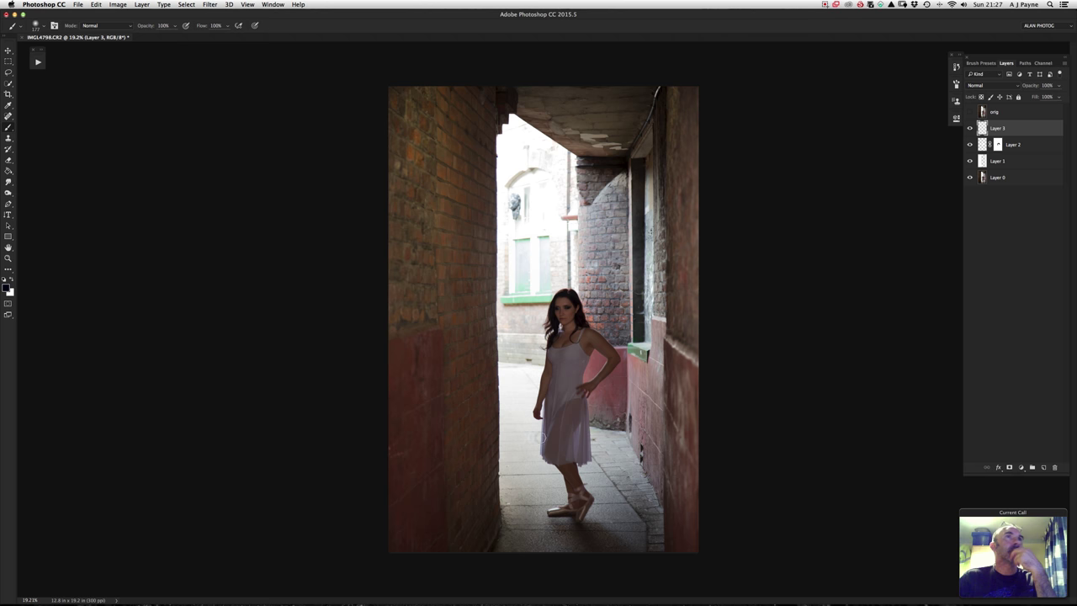
{"action": "mouse_move", "coordinate": [539, 425]}
{"action": "left_mouse_down"}
{"action": "mouse_move", "coordinate": [613, 424]}
{"action": "mouse_move", "coordinate": [602, 304]}
{"action": "mouse_move", "coordinate": [710, 536]}
{"action": "mouse_move", "coordinate": [684, 521]}
{"action": "mouse_move", "coordinate": [415, 523]}
{"action": "mouse_move", "coordinate": [215, 551]}
{"action": "left_mouse_up"}
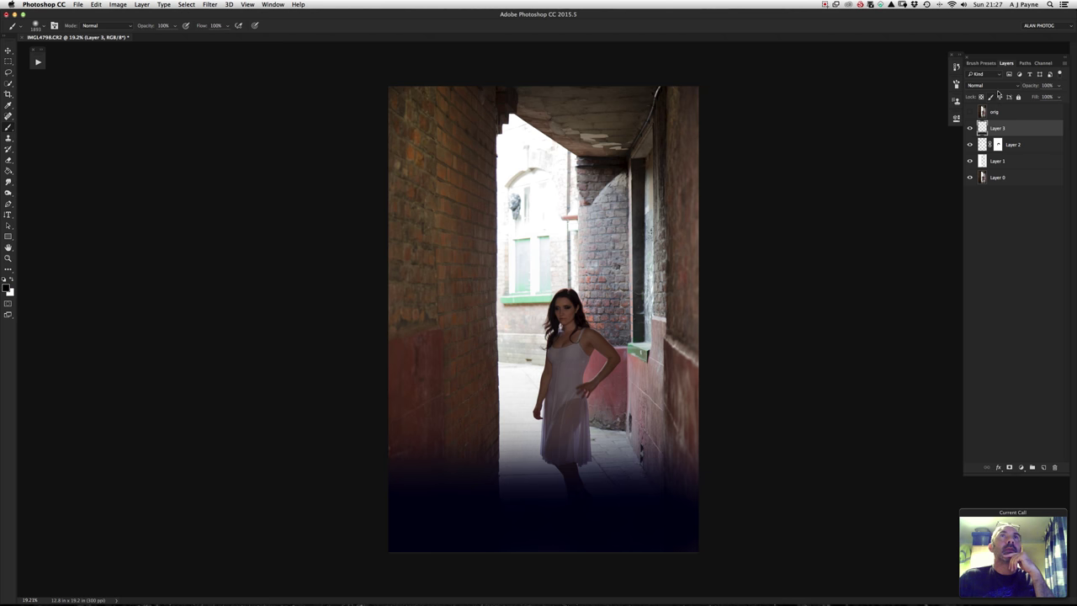
Blend the dark painted layer as Soft Light and lower its opacity to 57%.
{"action": "left_click", "coordinate": [998, 87]}
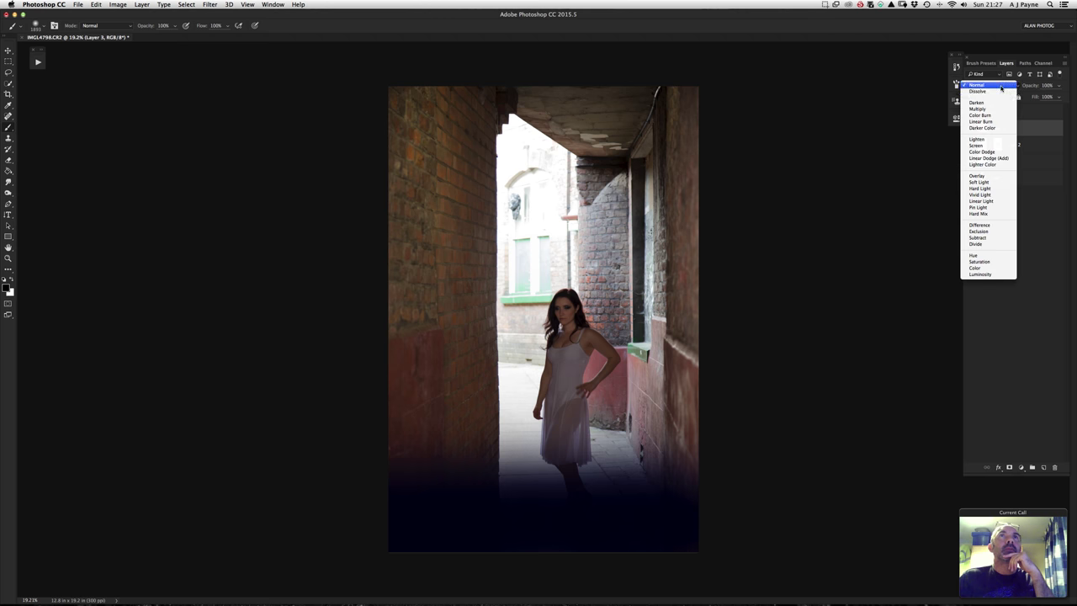
{"action": "left_click", "coordinate": [986, 183]}
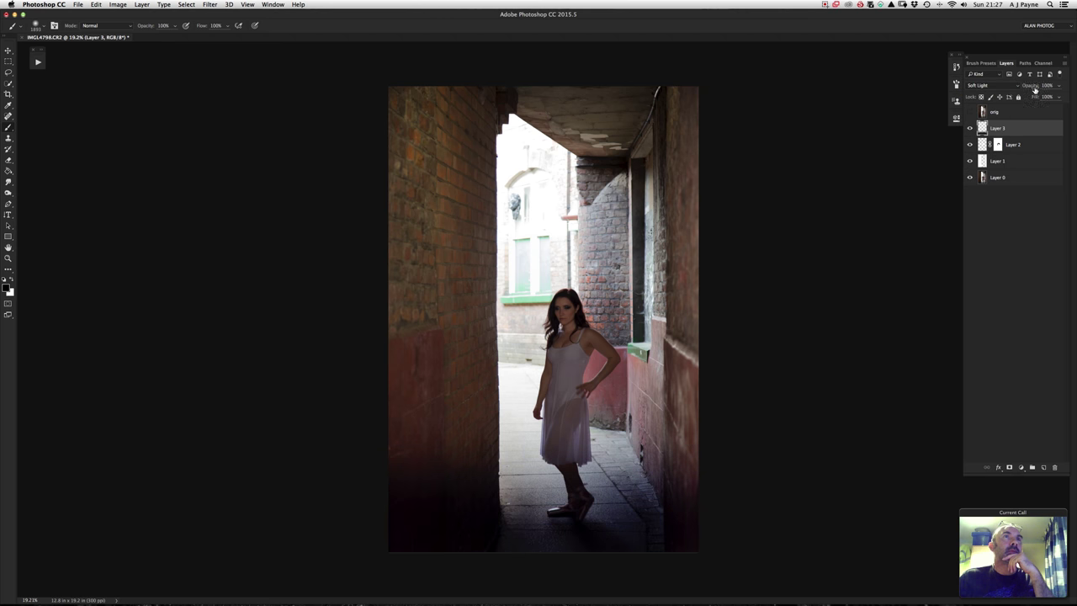
{"action": "left_click_drag", "start_coordinate": [1035, 90], "coordinate": [1028, 93]}
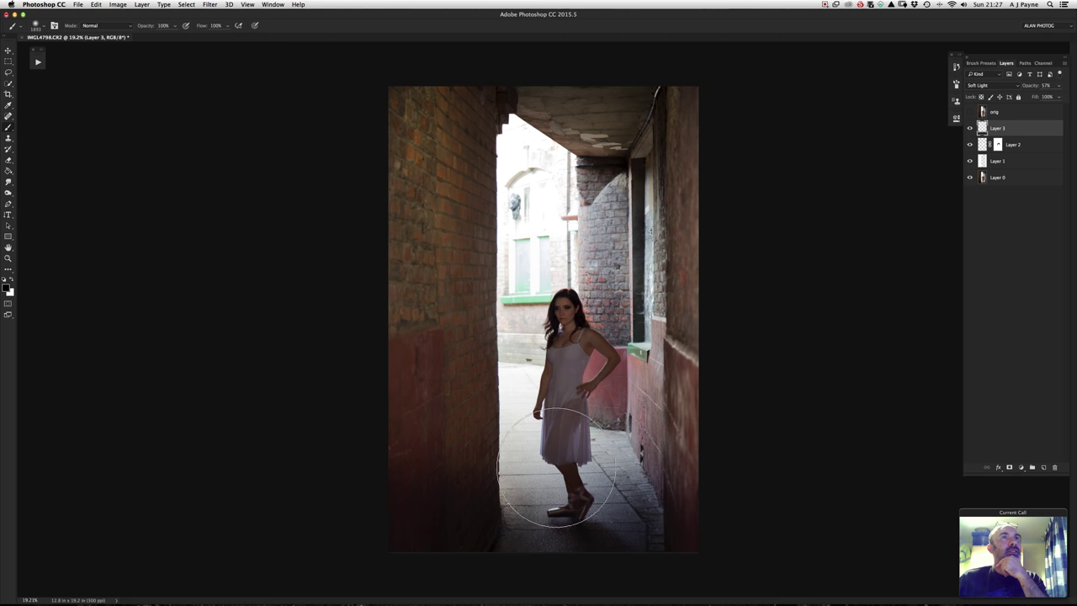
Add a mask to Layer 3 and paint black over the dancer's feet and the pavement around them.
{"action": "left_click", "coordinate": [1009, 467]}
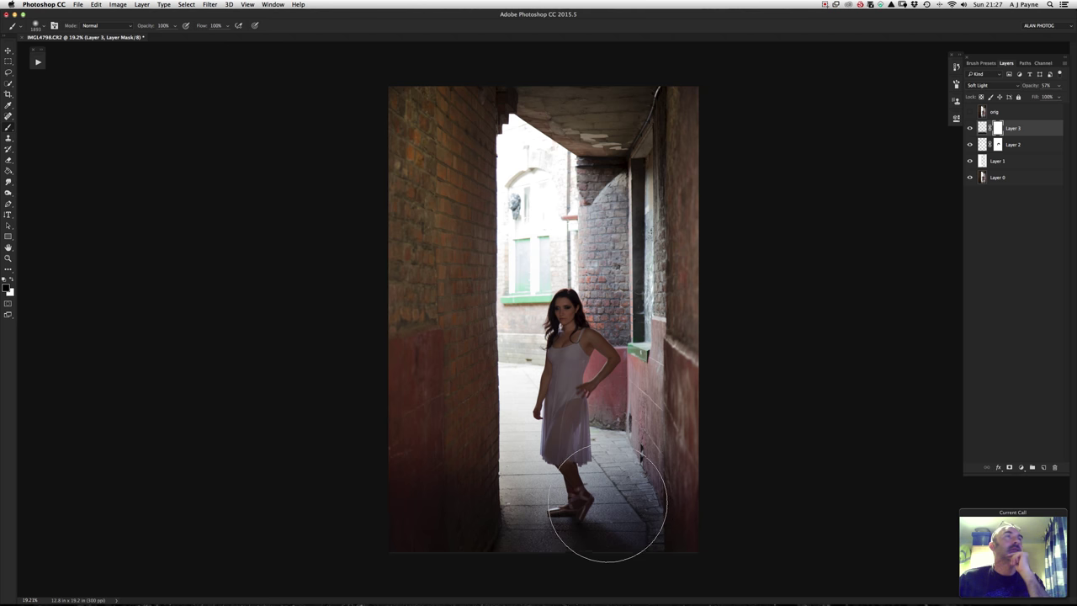
{"action": "mouse_move", "coordinate": [613, 496]}
{"action": "left_mouse_down"}
{"action": "mouse_move", "coordinate": [606, 553]}
{"action": "mouse_move", "coordinate": [547, 572]}
{"action": "left_mouse_up"}
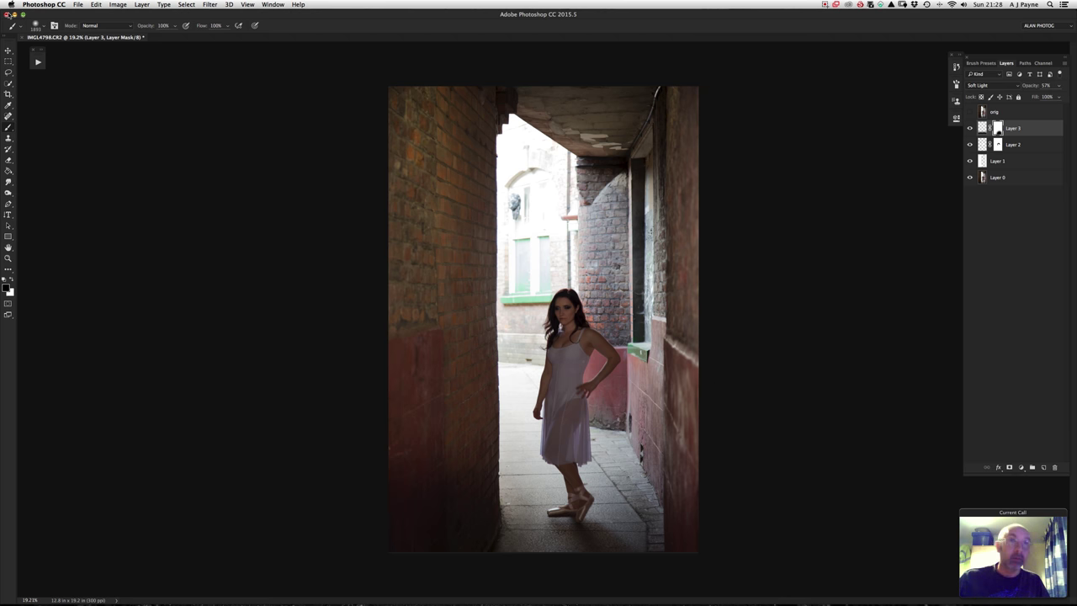
Close IMGL4798.CR2 without saving the changes and minimise the empty workspace window to reveal the desktop.
{"action": "left_click", "coordinate": [21, 39]}
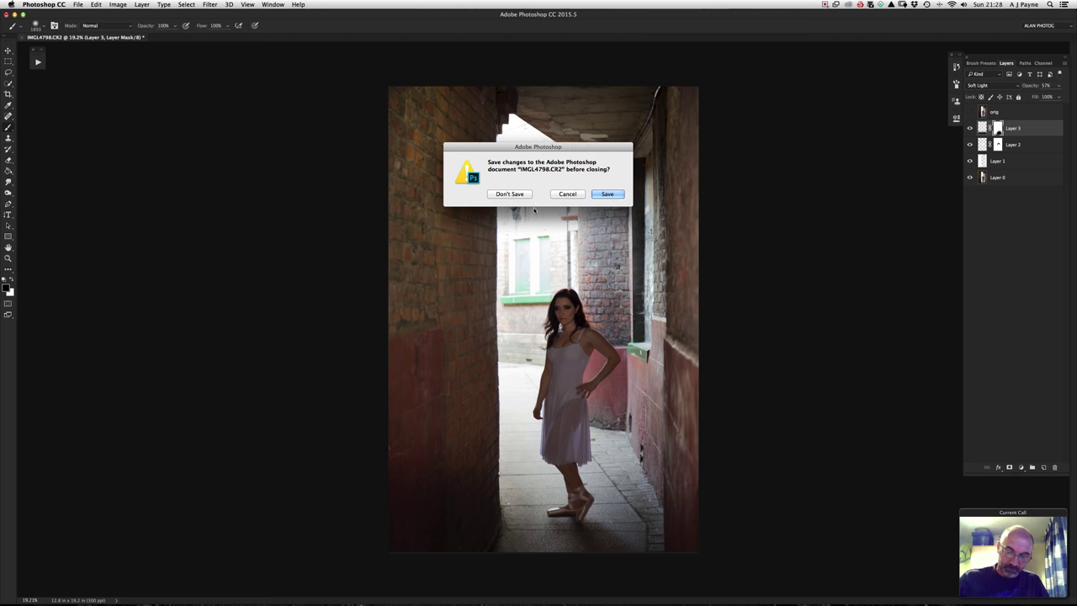
{"action": "left_click", "coordinate": [515, 196]}
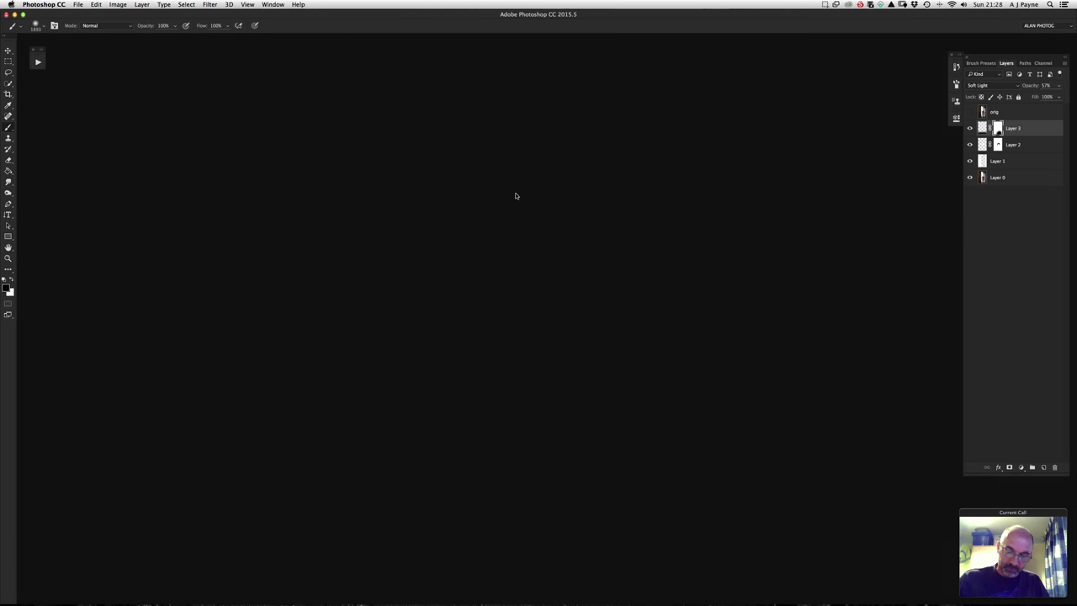
{"action": "left_click", "coordinate": [14, 14]}
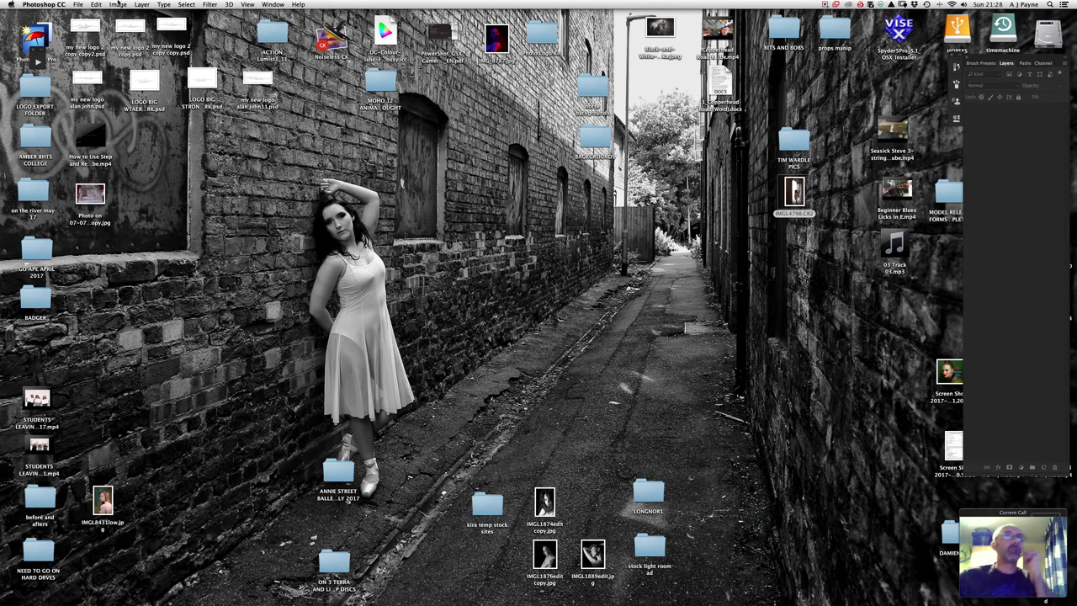
Open the layered portrait IMG_2238tim.psd from the pictures folder just above IMGL4798.CR2 on the desktop.
{"action": "double_click", "coordinate": [787, 145]}
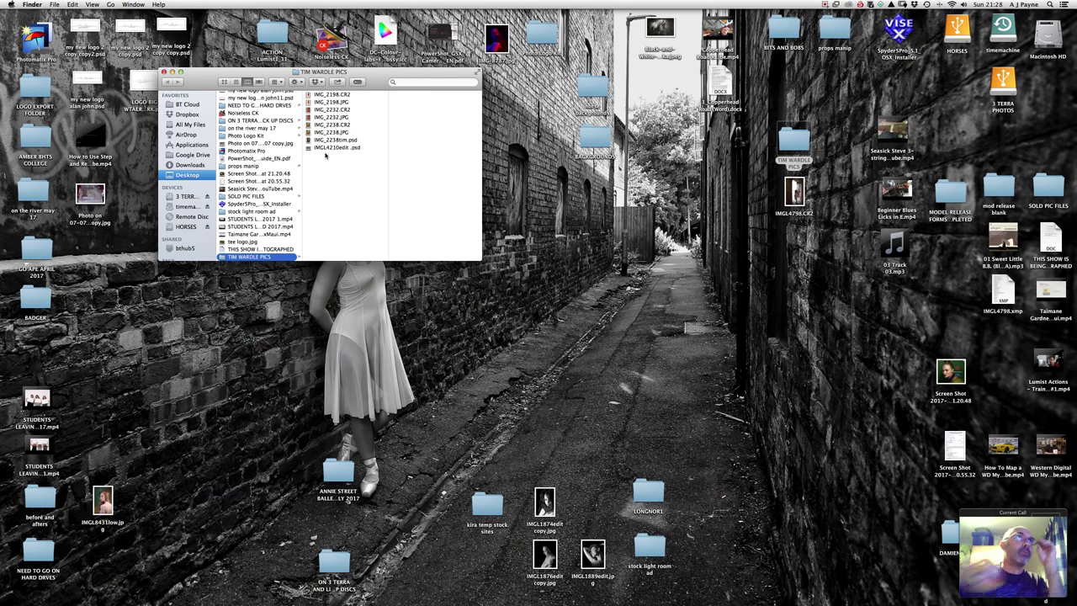
{"action": "left_click", "coordinate": [318, 148]}
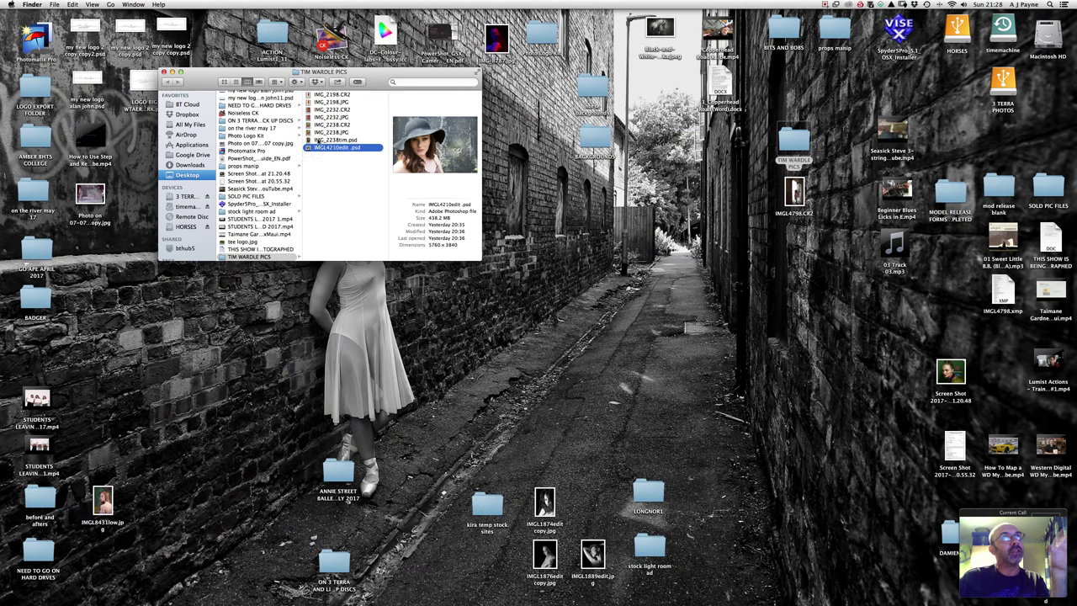
{"action": "left_click", "coordinate": [318, 139]}
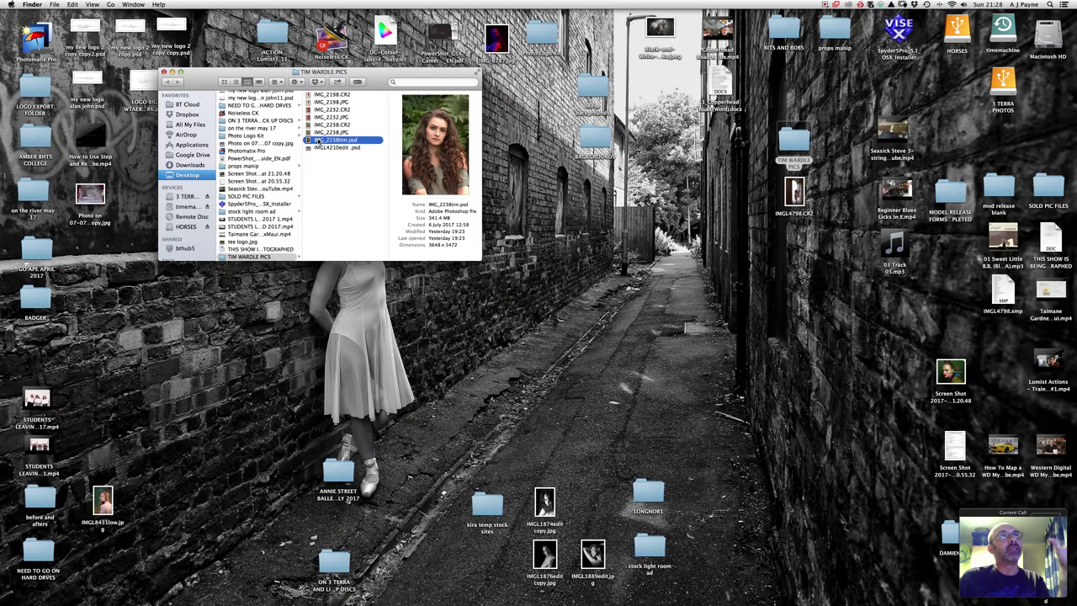
{"action": "double_click", "coordinate": [318, 140]}
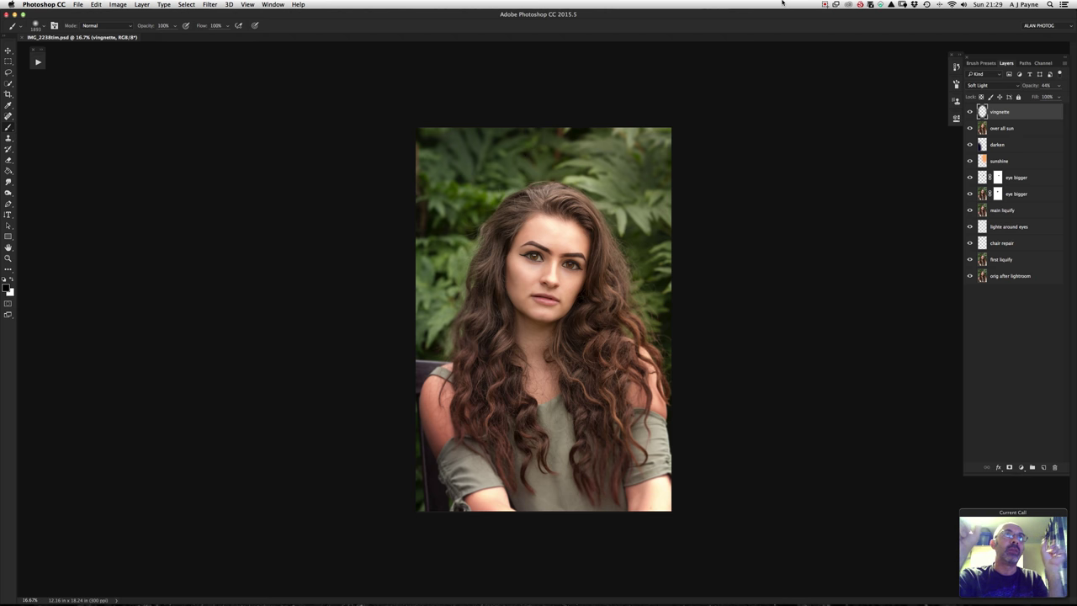
Show only the orig after lightroom layer and add a new empty layer directly above it.
{"action": "left_click", "coordinate": [970, 115]}
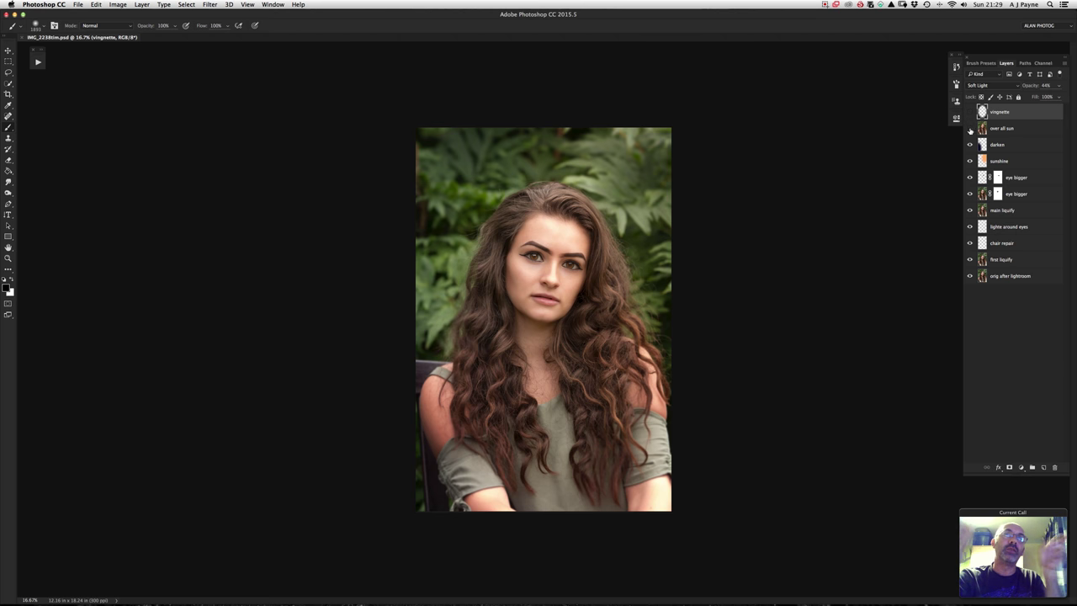
{"action": "left_click", "coordinate": [970, 276], "text": "alt"}
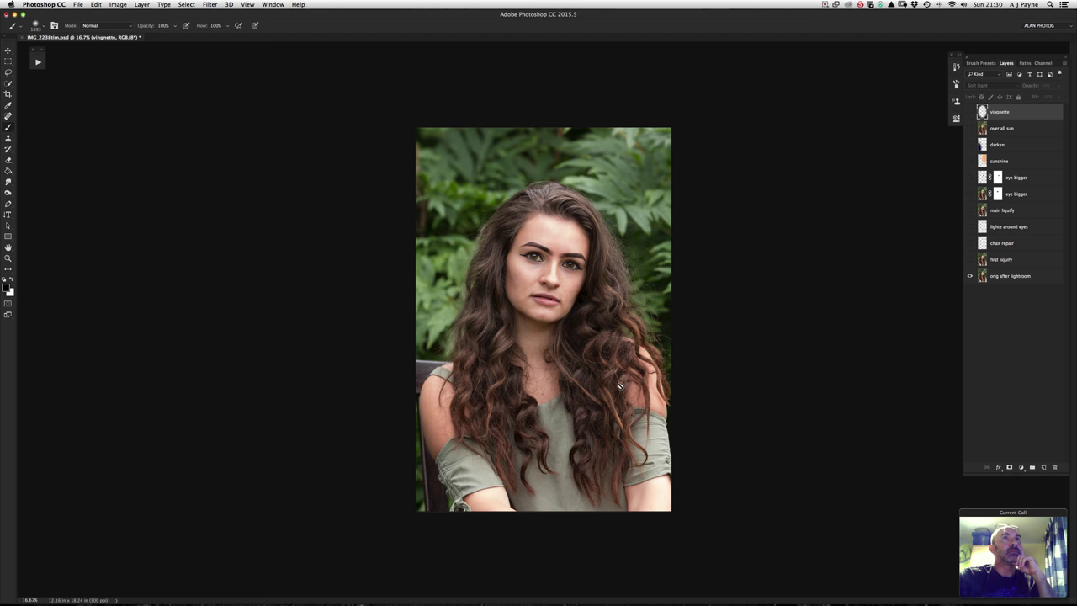
{"action": "left_click", "coordinate": [1008, 280]}
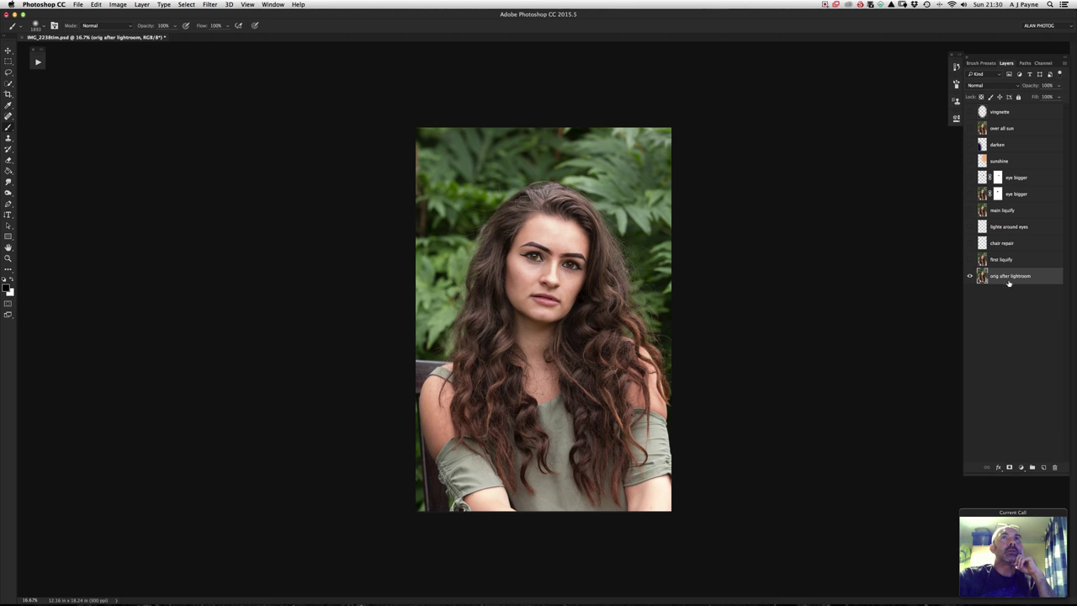
{"action": "left_click", "coordinate": [1043, 467]}
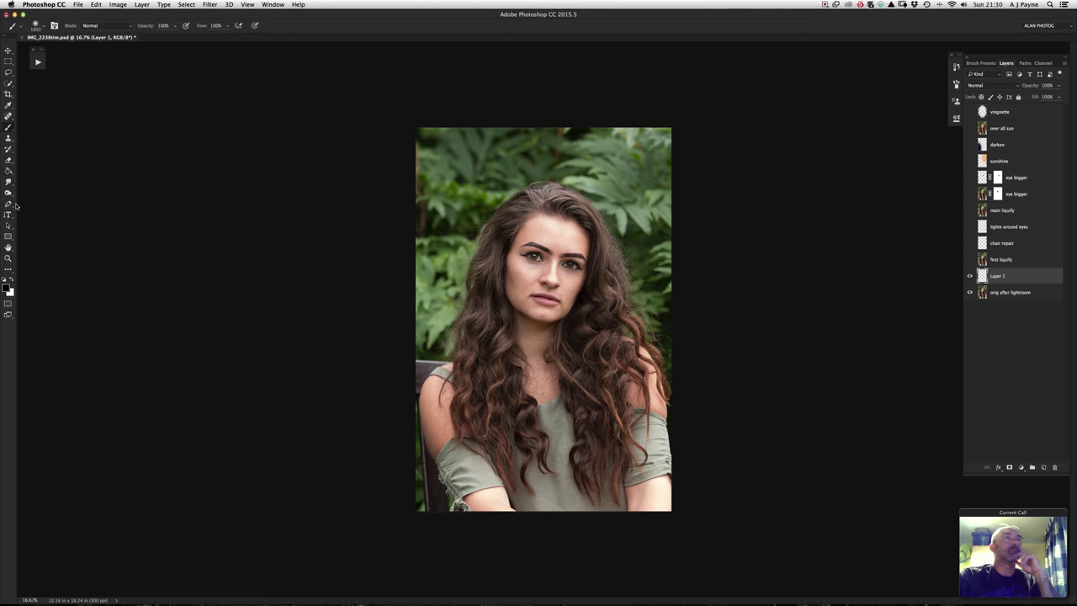
{"action": "left_click", "coordinate": [6, 287]}
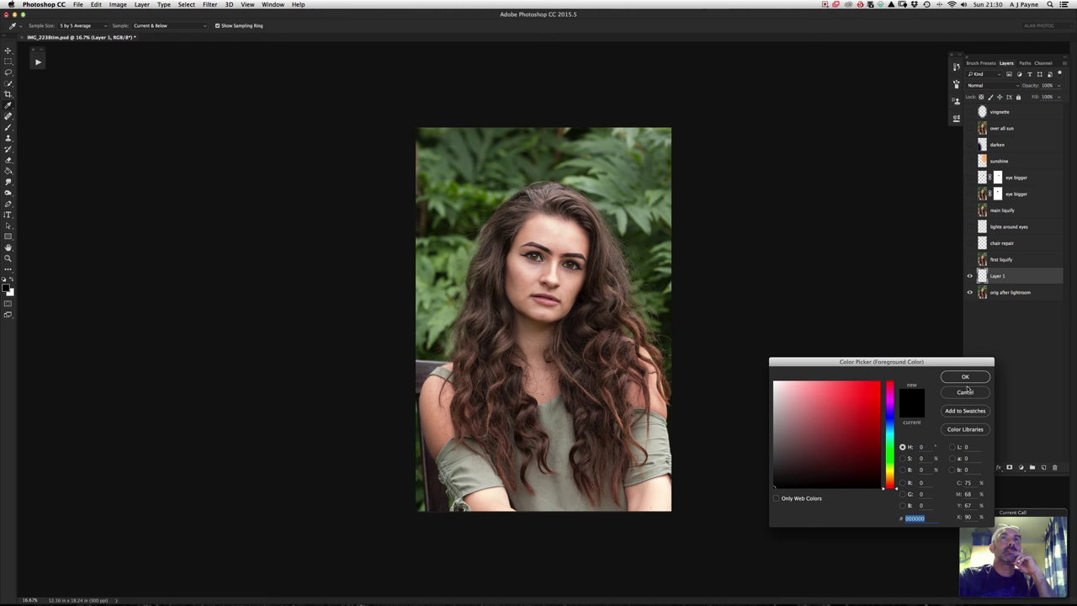
{"action": "left_click", "coordinate": [890, 468]}
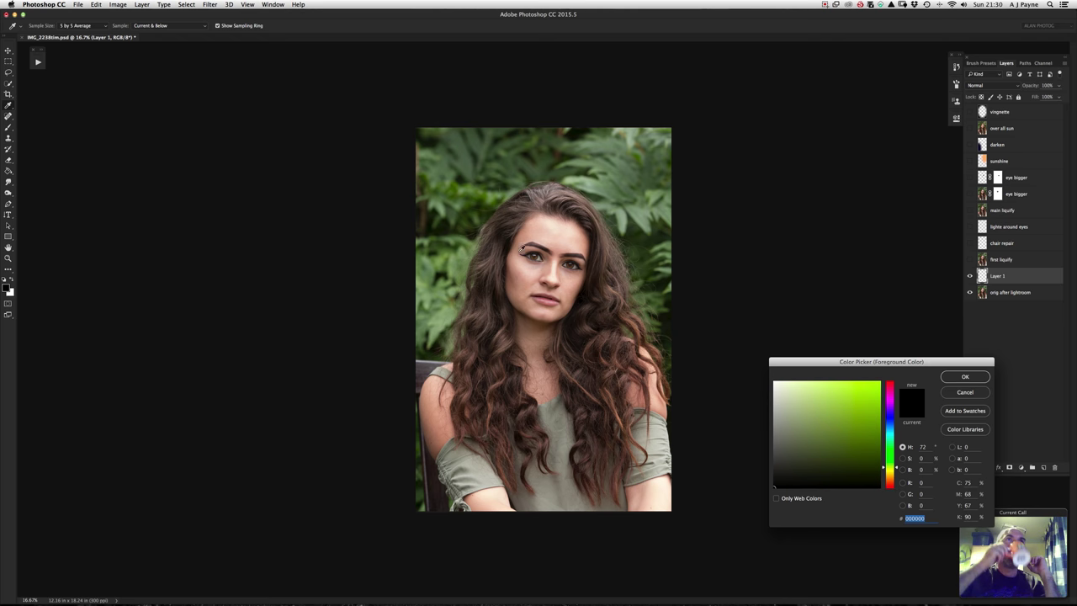
{"action": "left_click", "coordinate": [965, 392]}
{"action": "key", "text": "b"}
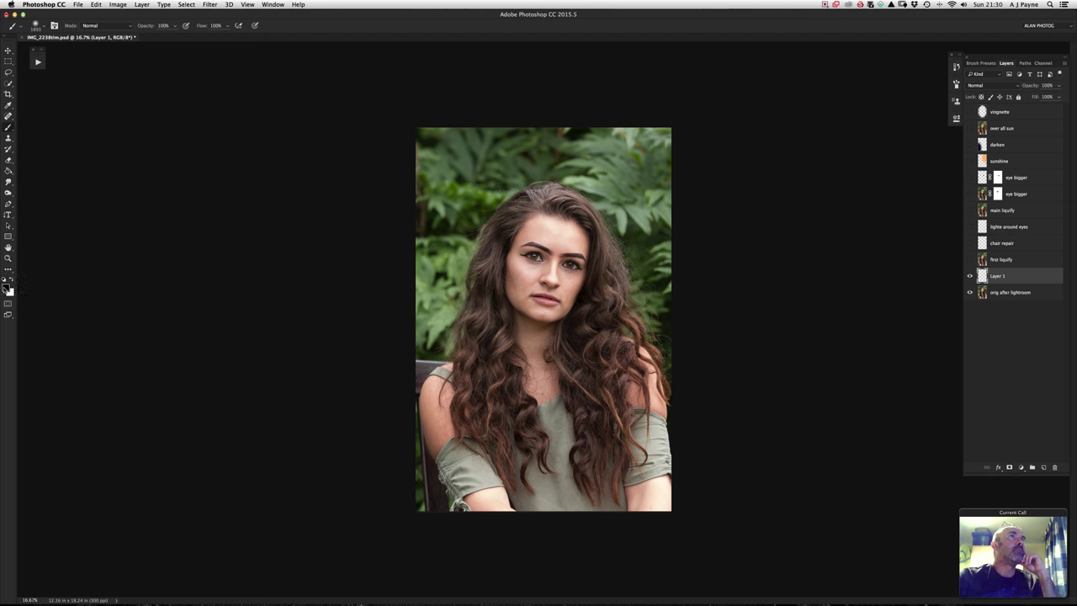
Set the foreground colour to a bright golden yellow.
{"action": "left_click", "coordinate": [7, 288]}
{"action": "left_click", "coordinate": [890, 466]}
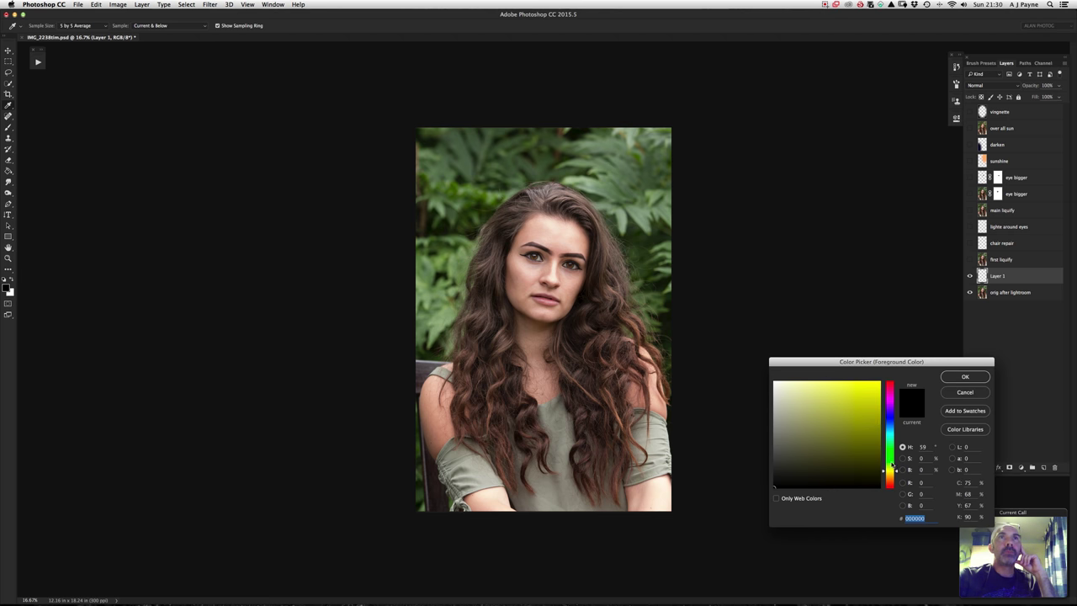
{"action": "mouse_move", "coordinate": [876, 393]}
{"action": "left_mouse_down"}
{"action": "mouse_move", "coordinate": [864, 403]}
{"action": "mouse_move", "coordinate": [868, 387]}
{"action": "left_mouse_up"}
{"action": "left_click_drag", "start_coordinate": [891, 478], "coordinate": [891, 477]}
{"action": "left_click", "coordinate": [965, 376]}
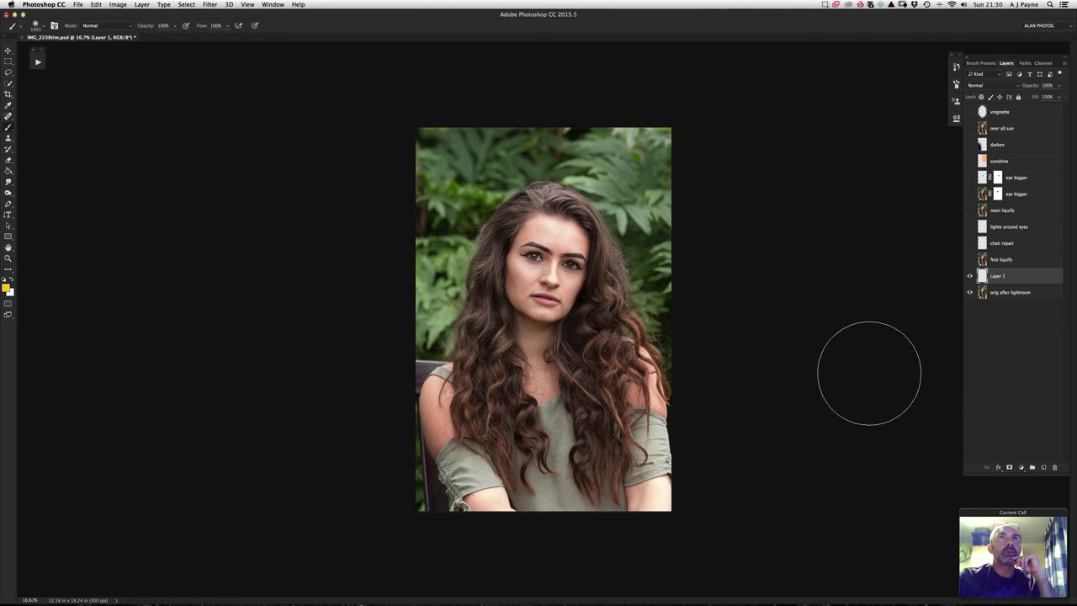
Enlarge the soft brush and paint yellow on Layer 1 over the foliage, hair and face in the portrait's upper right.
{"action": "right_click", "coordinate": [674, 296]}
{"action": "left_click", "coordinate": [694, 297]}
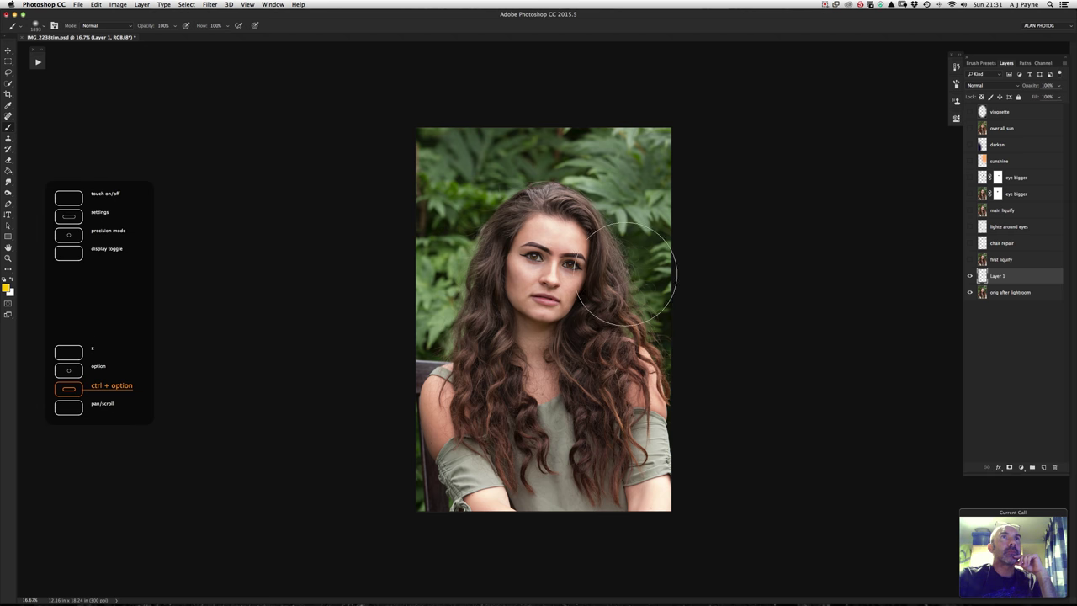
{"action": "left_click_drag", "start_coordinate": [627, 273], "coordinate": [648, 291]}
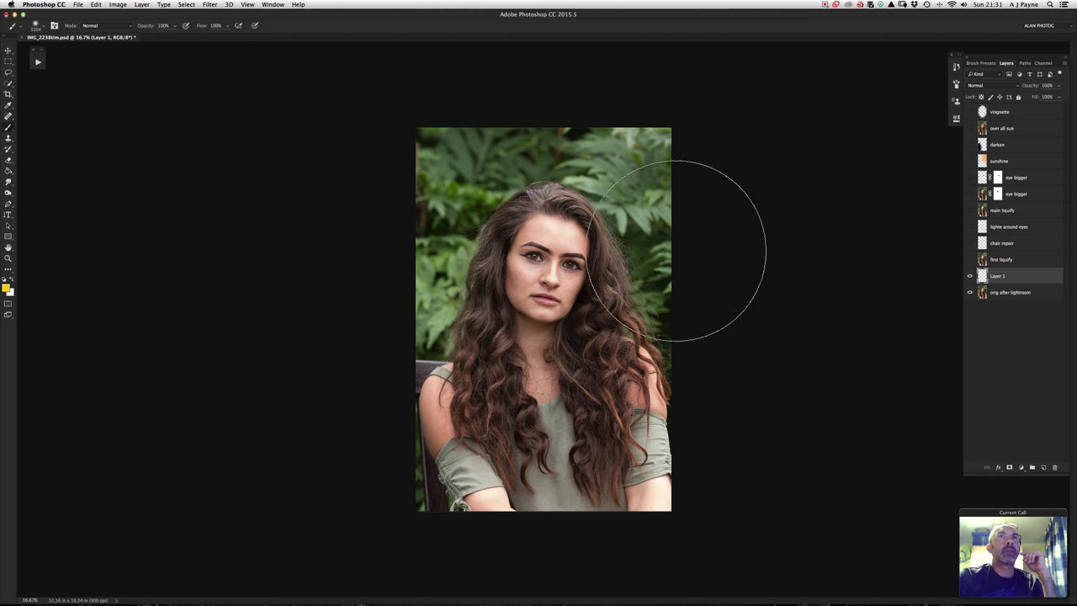
{"action": "mouse_move", "coordinate": [600, 208]}
{"action": "left_mouse_down"}
{"action": "mouse_move", "coordinate": [615, 159]}
{"action": "mouse_move", "coordinate": [664, 315]}
{"action": "left_mouse_up"}
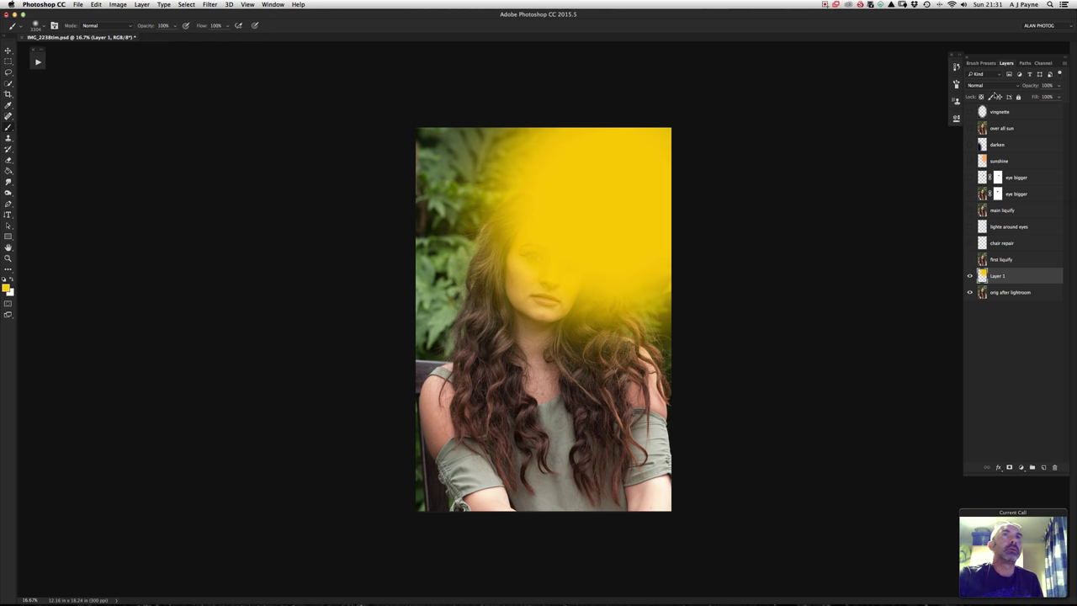
Try Overlay on the yellow Layer 1, settle on Soft Light blending, and reduce its opacity to 22%.
{"action": "left_click", "coordinate": [995, 86]}
{"action": "left_click", "coordinate": [996, 175]}
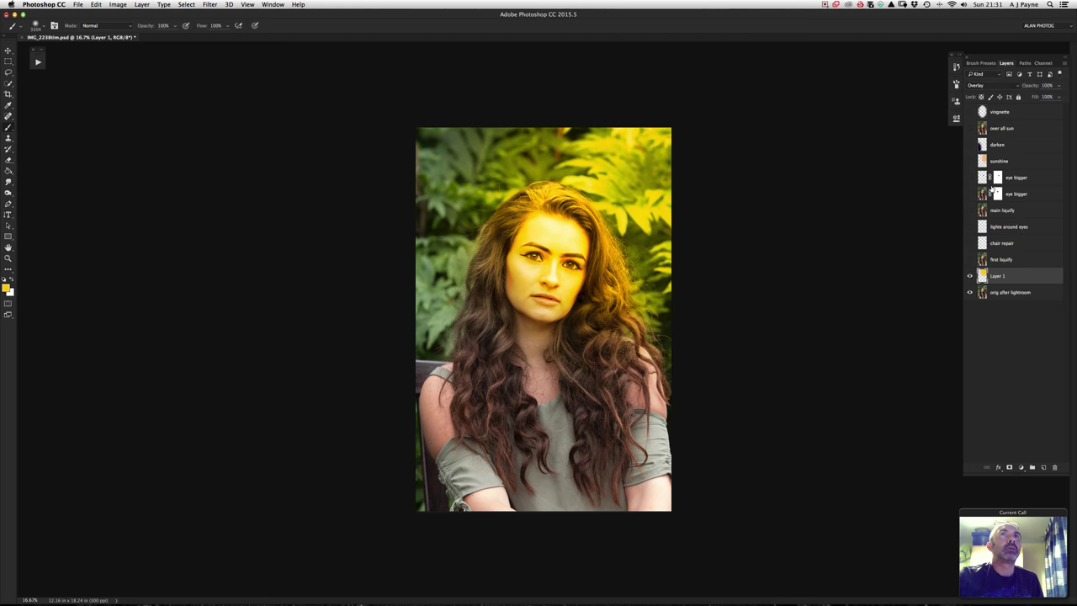
{"action": "left_click", "coordinate": [999, 87]}
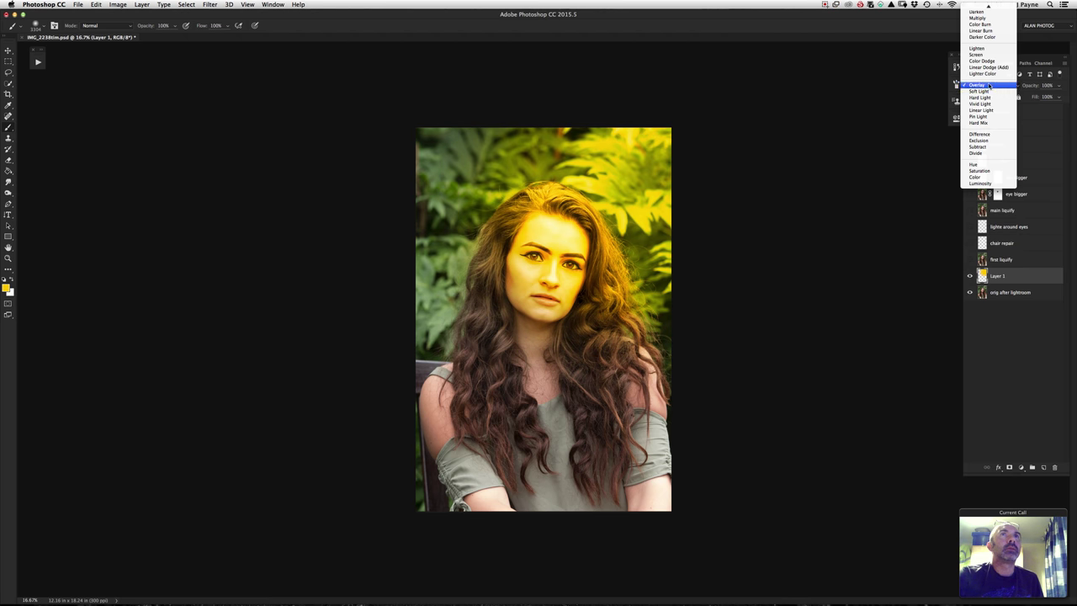
{"action": "left_click", "coordinate": [995, 94]}
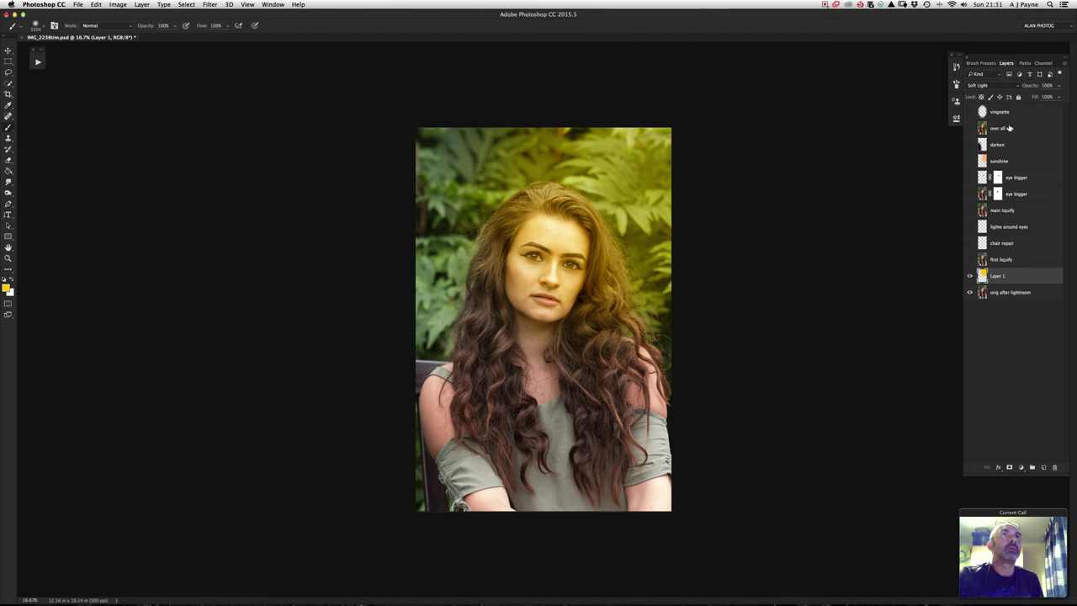
{"action": "left_click_drag", "start_coordinate": [1028, 88], "coordinate": [1030, 89]}
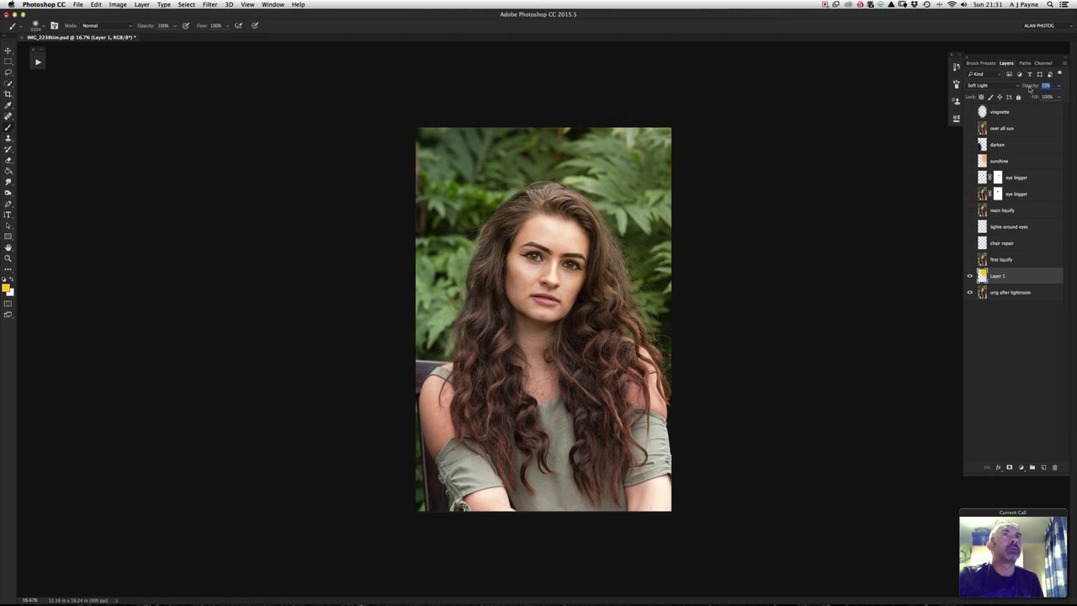
Compare the portrait with and without the yellow tint of Layer 1, and delete that layer.
{"action": "left_click", "coordinate": [970, 276]}
{"action": "left_click", "coordinate": [969, 276]}
{"action": "left_click", "coordinate": [969, 277]}
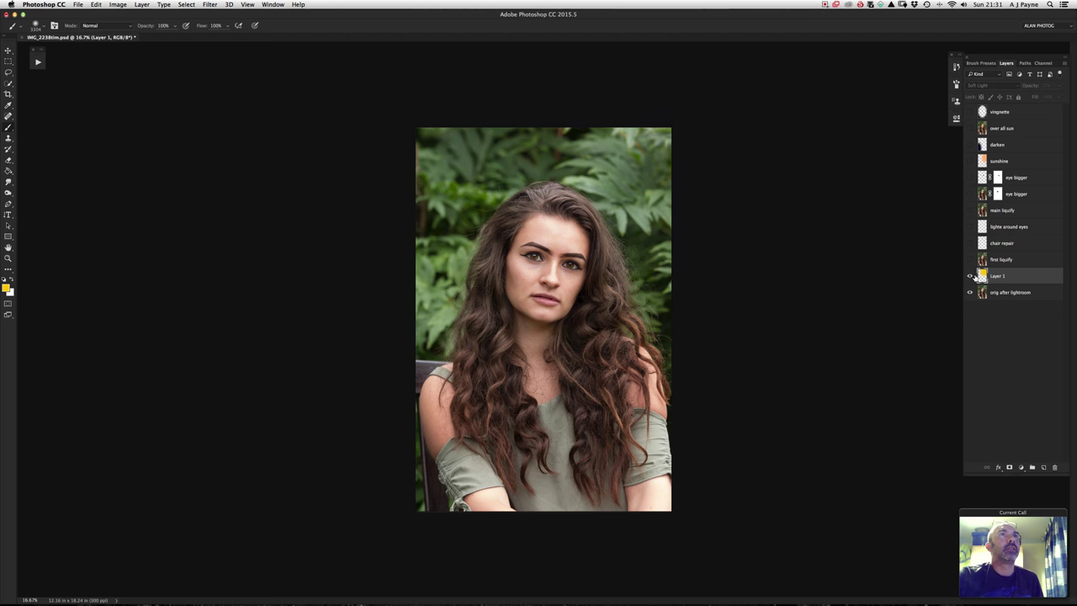
{"action": "left_click", "coordinate": [970, 277]}
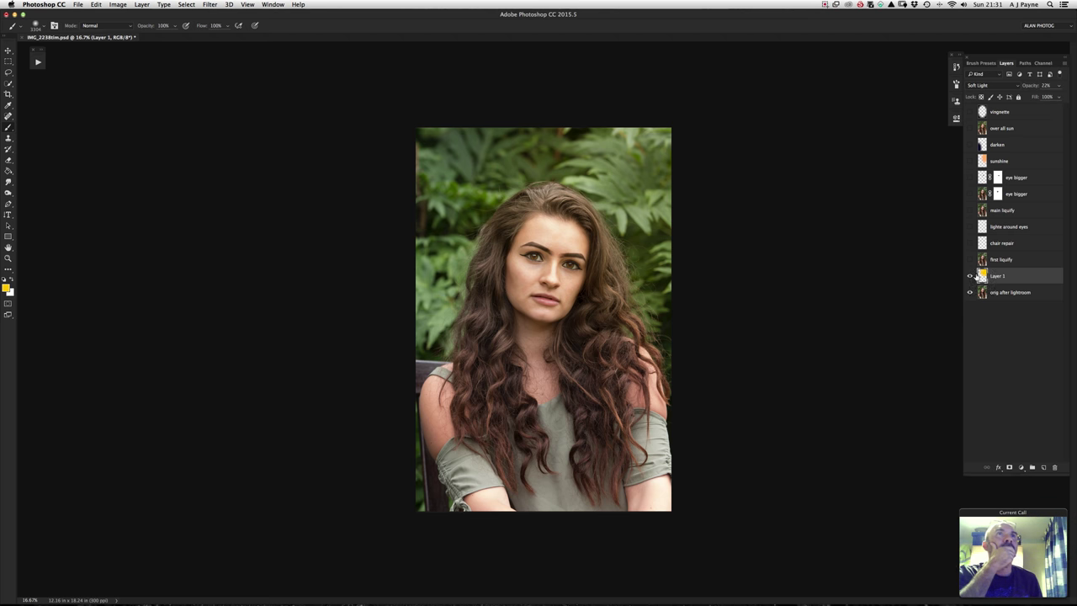
{"action": "left_click_drag", "start_coordinate": [1015, 279], "coordinate": [1055, 467]}
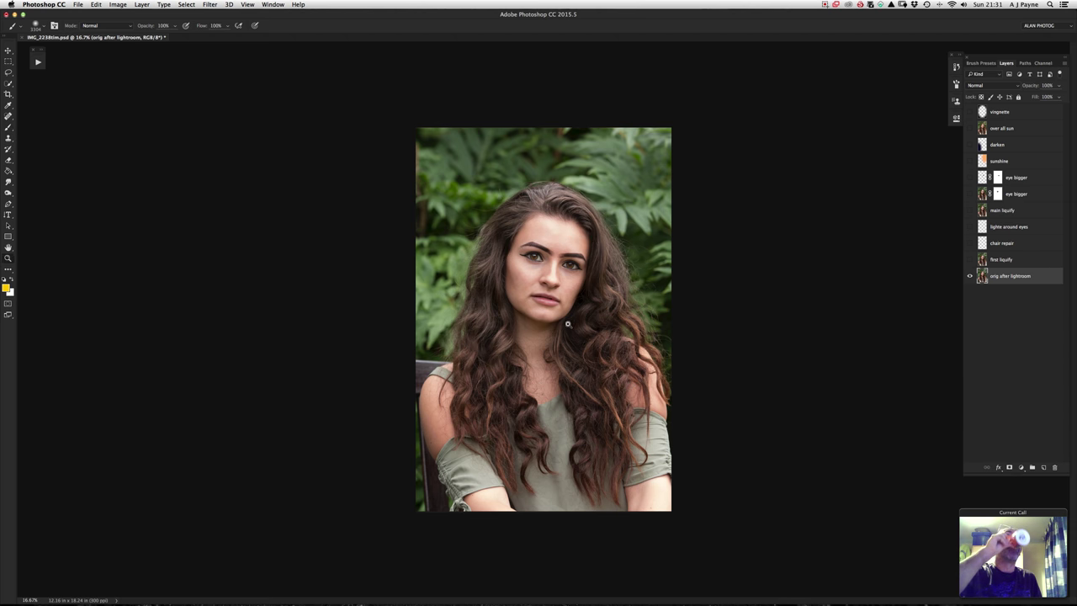
Compare the orig after lightroom layer on its own with the full stack of retouching layers above it.
{"action": "key", "text": "z"}
{"action": "mouse_move", "coordinate": [546, 320]}
{"action": "left_mouse_down"}
{"action": "mouse_move", "coordinate": [586, 325]}
{"action": "mouse_move", "coordinate": [577, 312]}
{"action": "left_mouse_up"}
{"action": "key", "text": "b"}
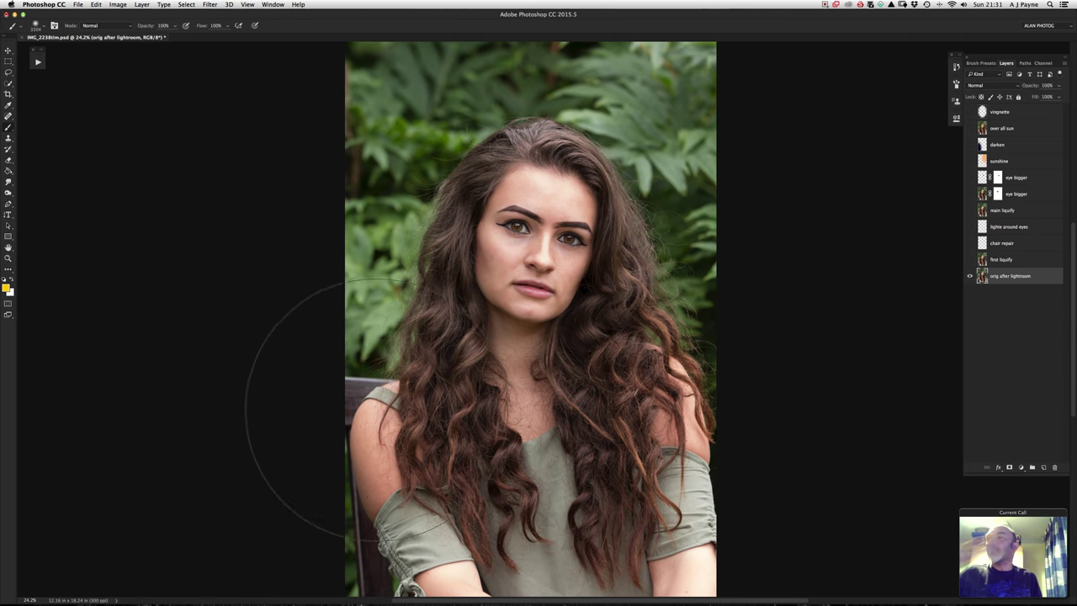
{"action": "left_click", "coordinate": [7, 51]}
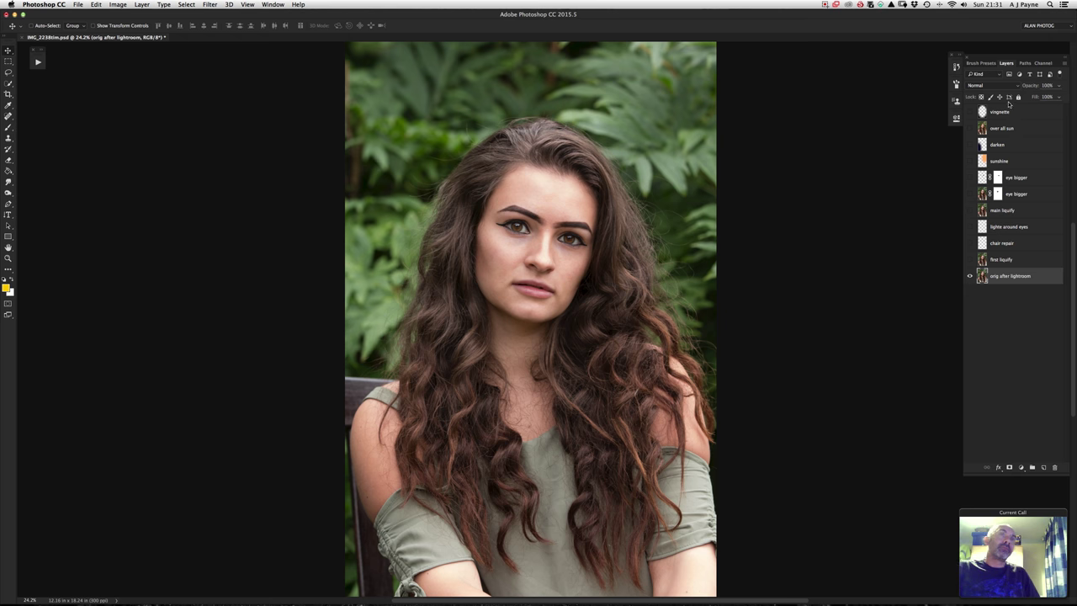
{"action": "left_click", "coordinate": [970, 259]}
{"action": "left_click_drag", "start_coordinate": [970, 160], "coordinate": [970, 281]}
{"action": "left_click", "coordinate": [970, 276], "text": "alt"}
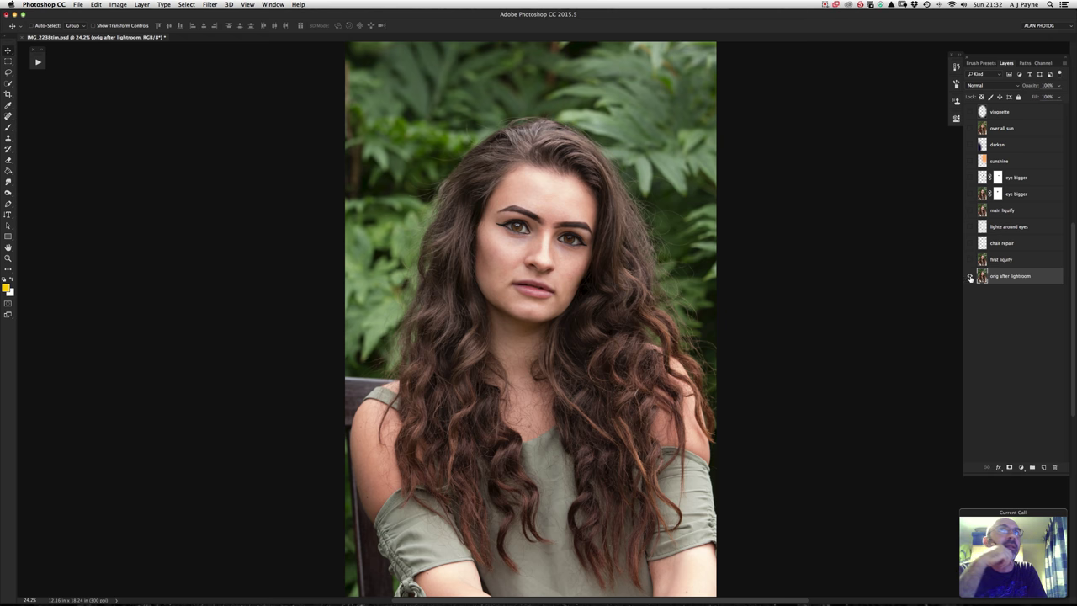
{"action": "left_click", "coordinate": [970, 277], "text": "alt"}
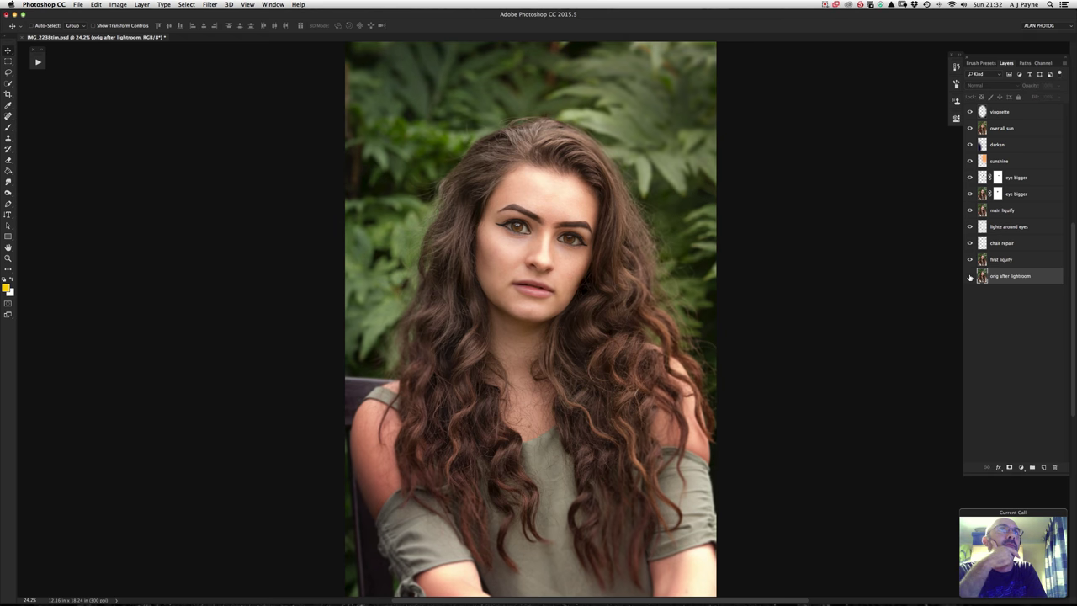
{"action": "left_click", "coordinate": [970, 276], "text": "alt"}
{"action": "left_click", "coordinate": [970, 277], "text": "alt"}
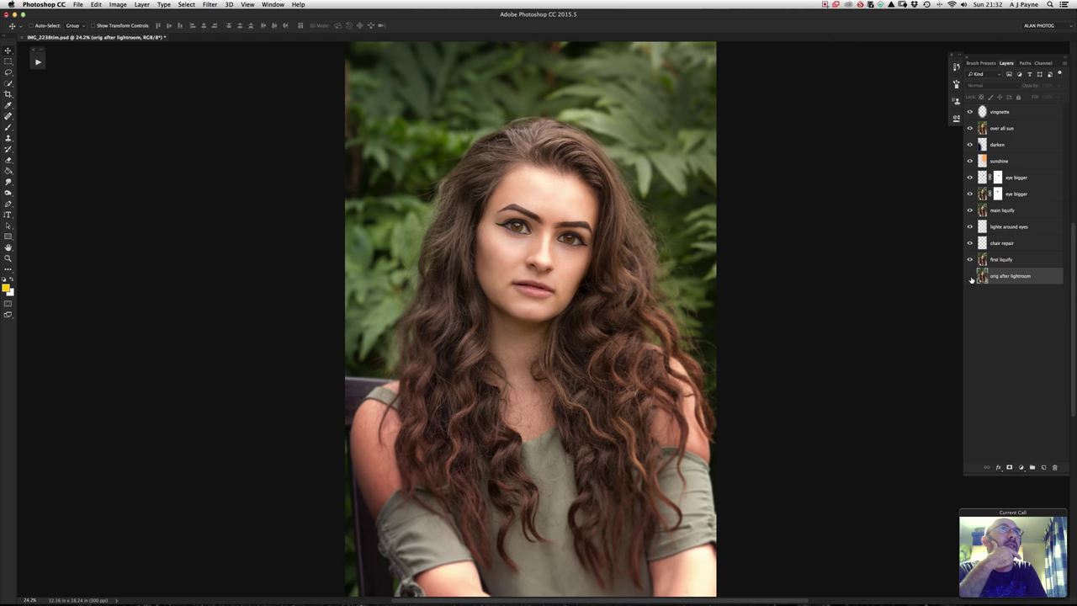
{"action": "left_click", "coordinate": [970, 276], "text": "alt"}
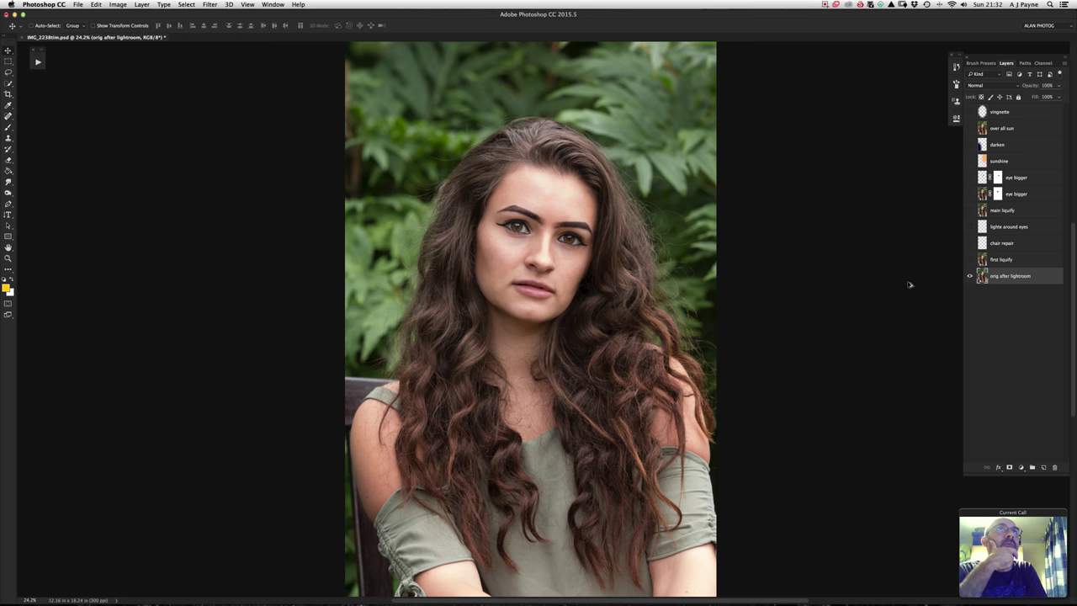
{"action": "left_click", "coordinate": [970, 277], "text": "alt"}
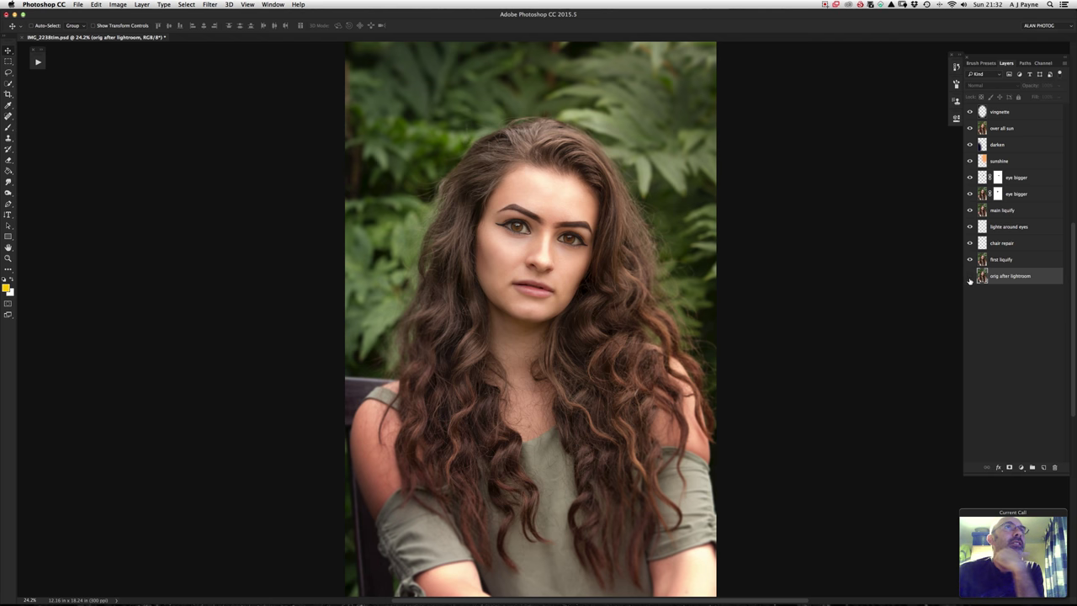
{"action": "left_click", "coordinate": [970, 277], "text": "alt"}
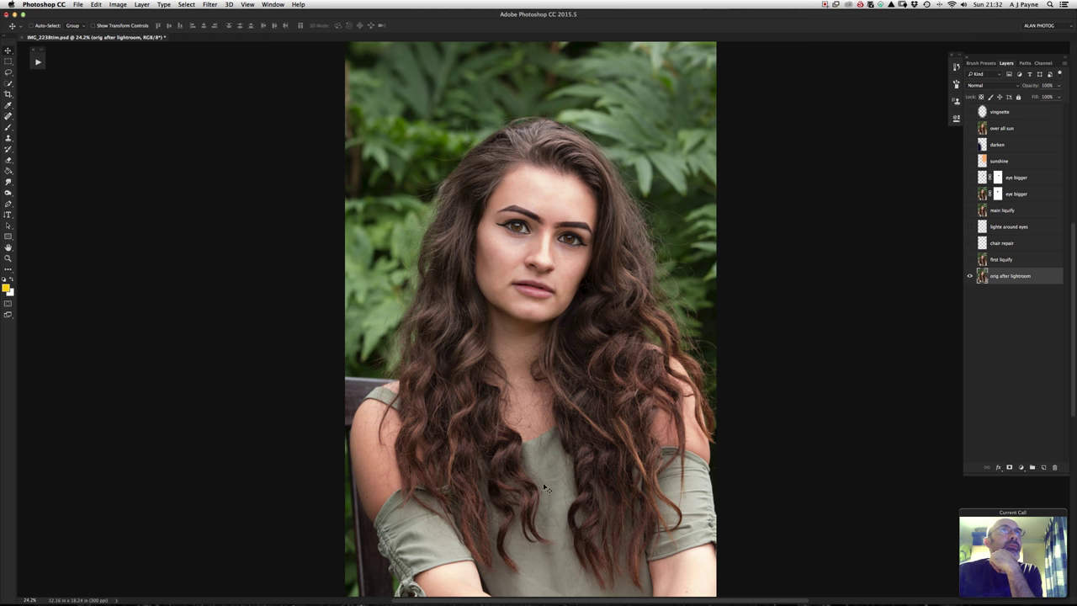
Examine the woman's eyes and facial skin up close on the orig after lightroom layer.
{"action": "key", "text": "z"}
{"action": "left_click_drag", "start_coordinate": [539, 256], "coordinate": [593, 249]}
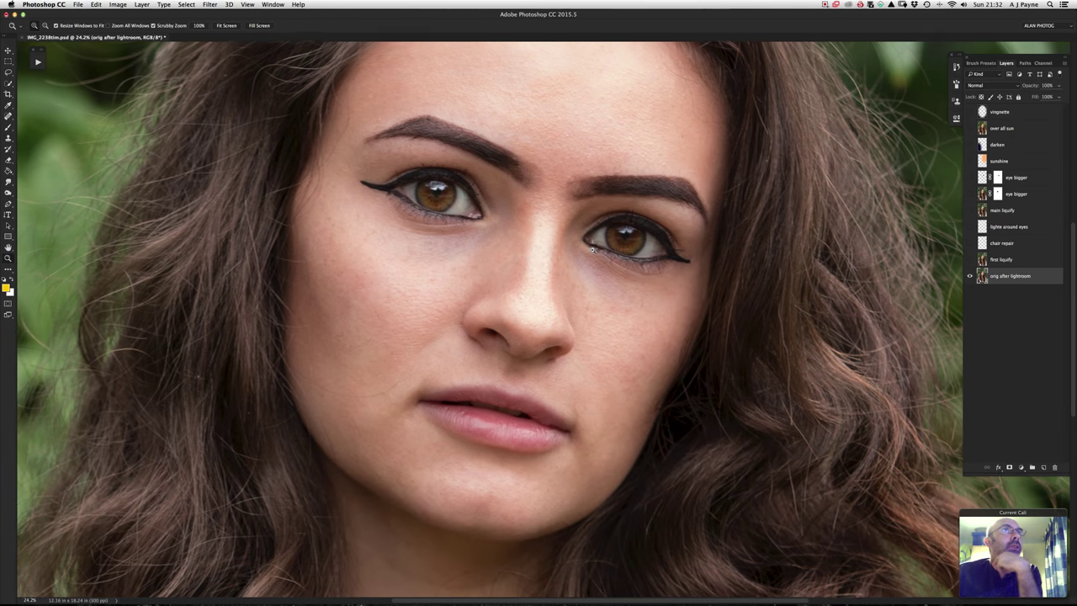
{"action": "key", "text": "v"}
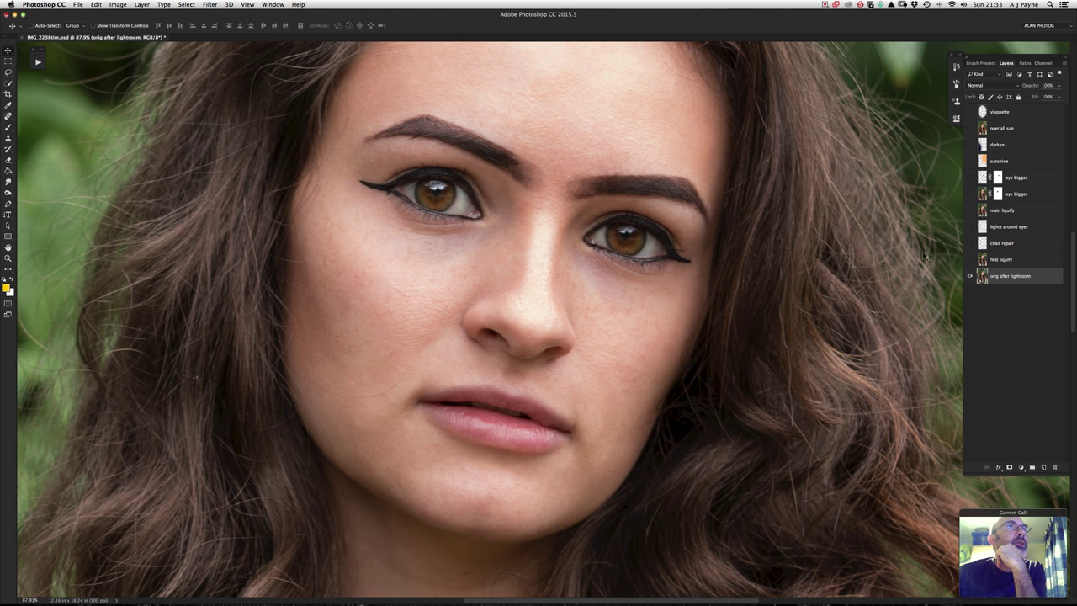
{"action": "key", "text": "z"}
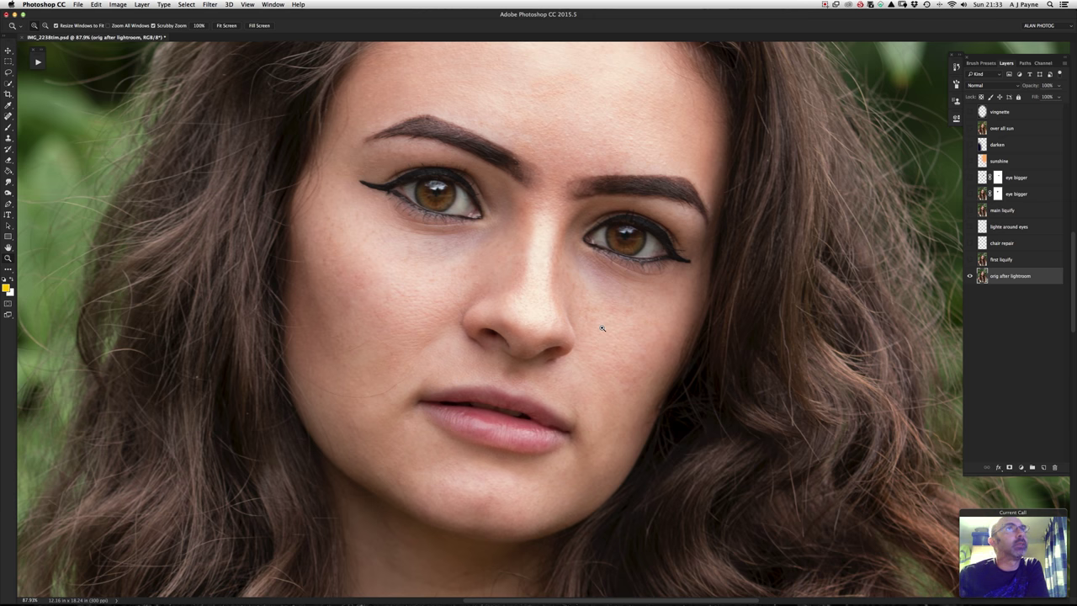
{"action": "left_click_drag", "start_coordinate": [602, 328], "coordinate": [553, 319]}
{"action": "key", "text": "v"}
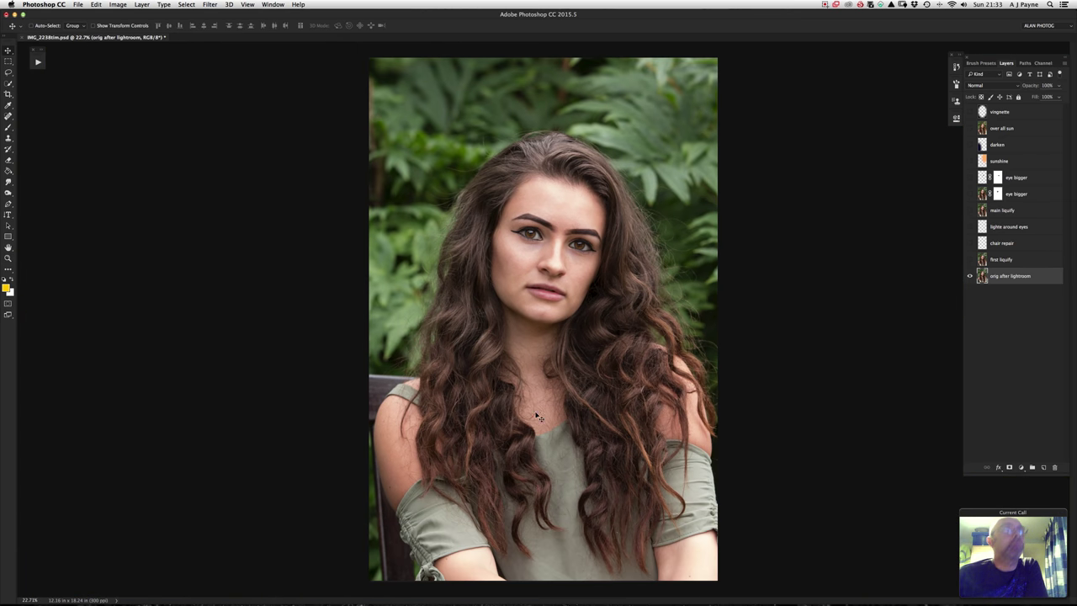
Compare the woman's face with and without the first liquify layer, looking closely at its shape changes.
{"action": "left_click", "coordinate": [970, 260]}
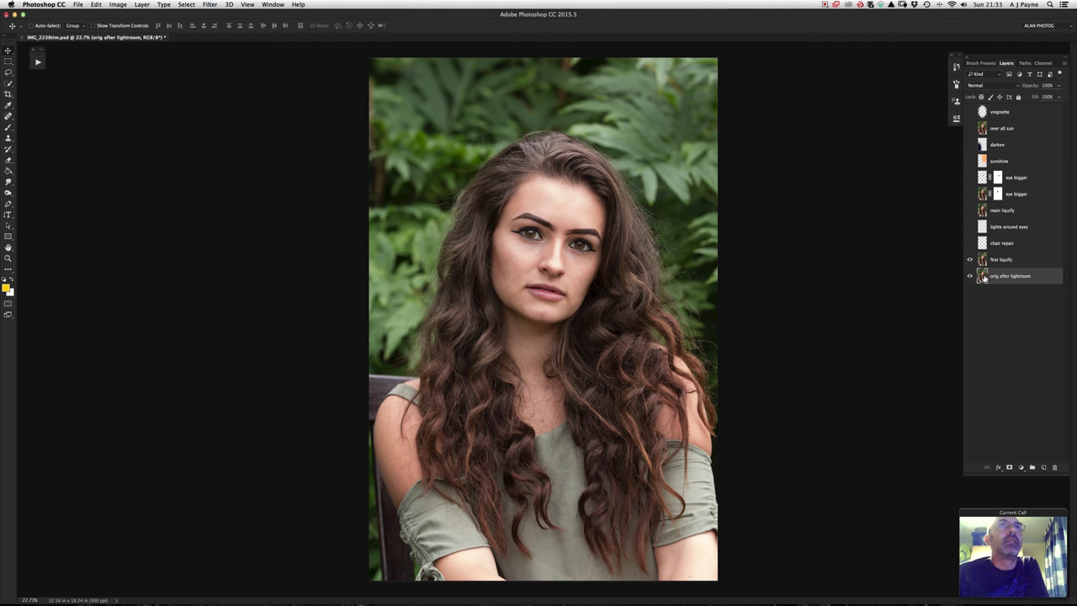
{"action": "left_click", "coordinate": [970, 261]}
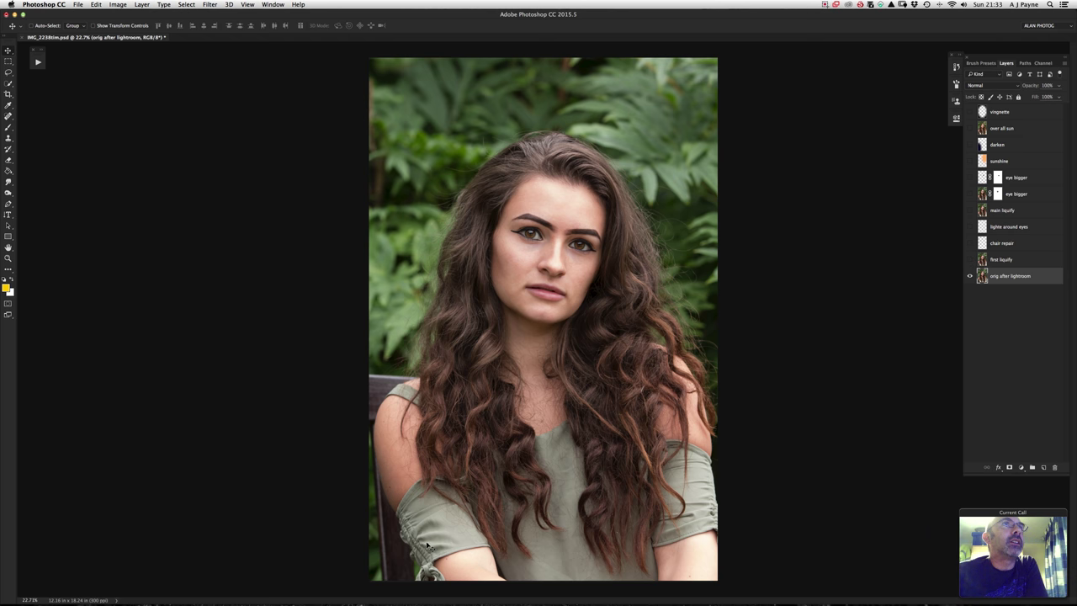
{"action": "key", "text": "z"}
{"action": "left_click_drag", "start_coordinate": [567, 248], "coordinate": [604, 266]}
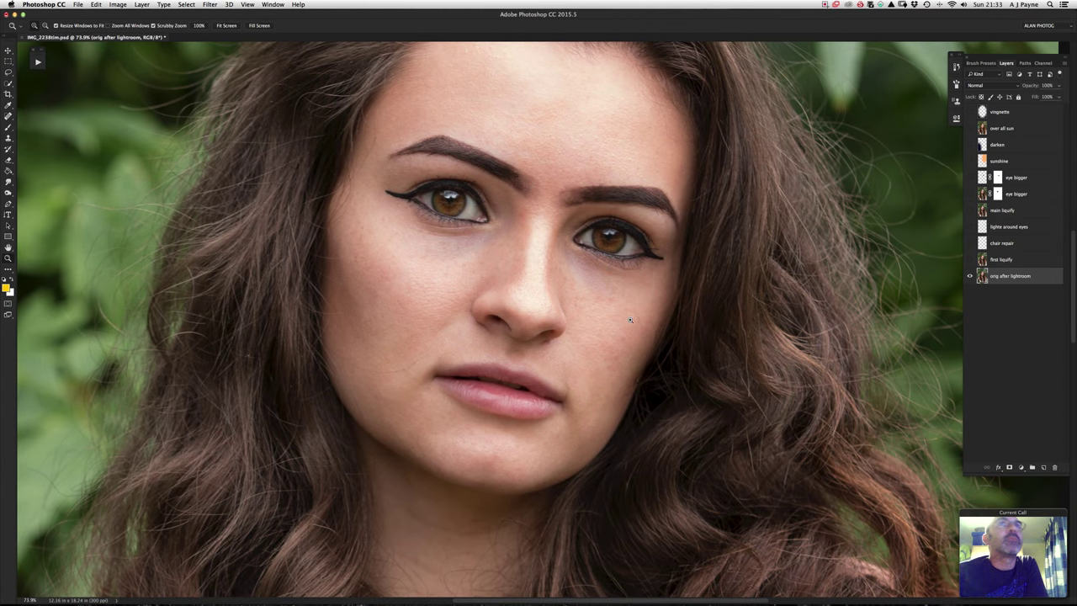
{"action": "left_click", "coordinate": [971, 260]}
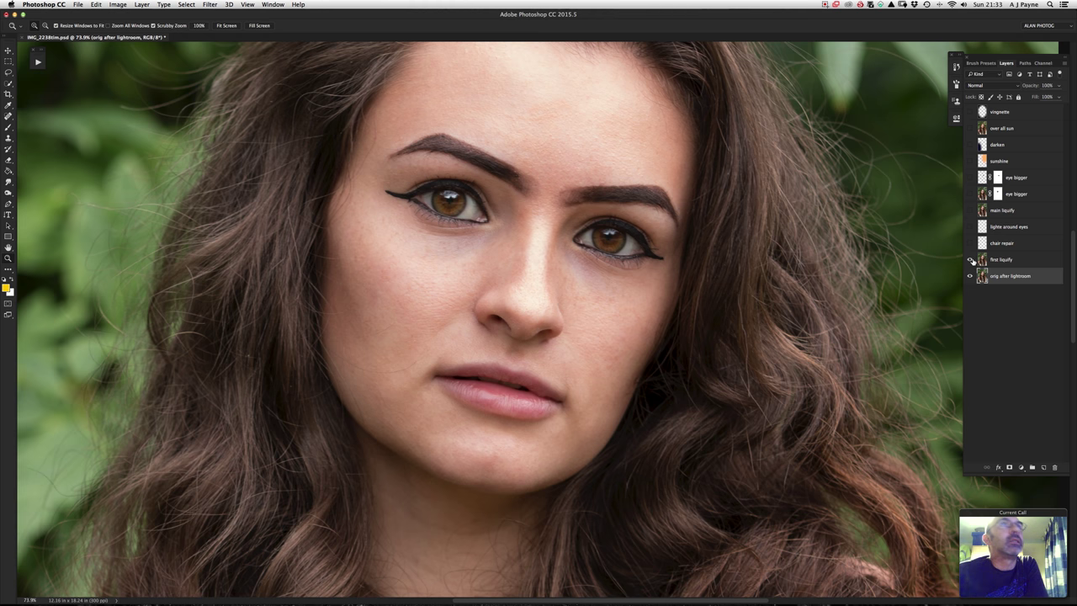
{"action": "left_click", "coordinate": [977, 262]}
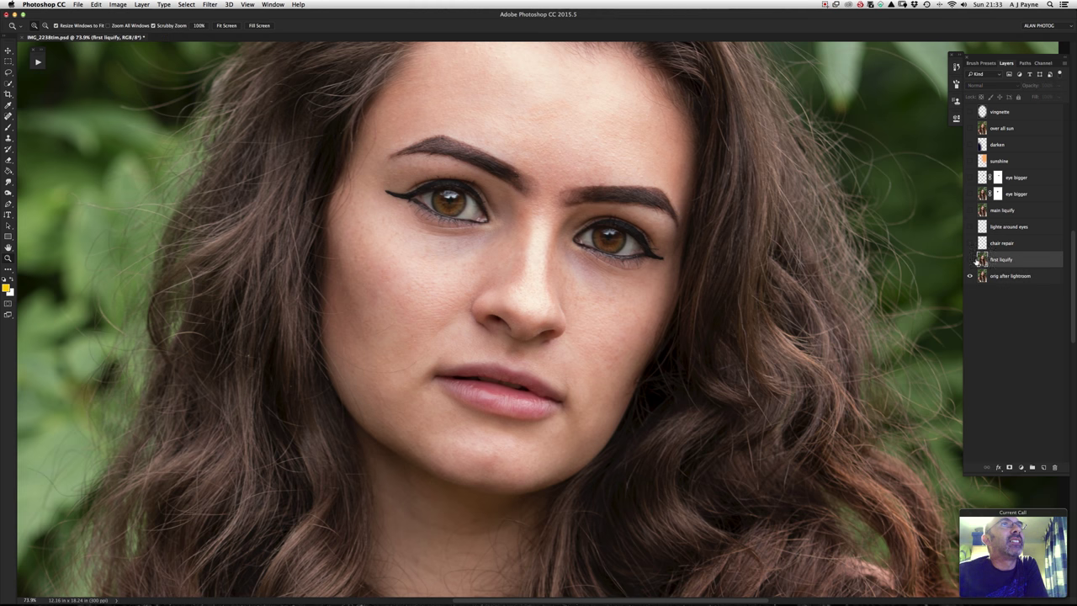
{"action": "left_click", "coordinate": [971, 260]}
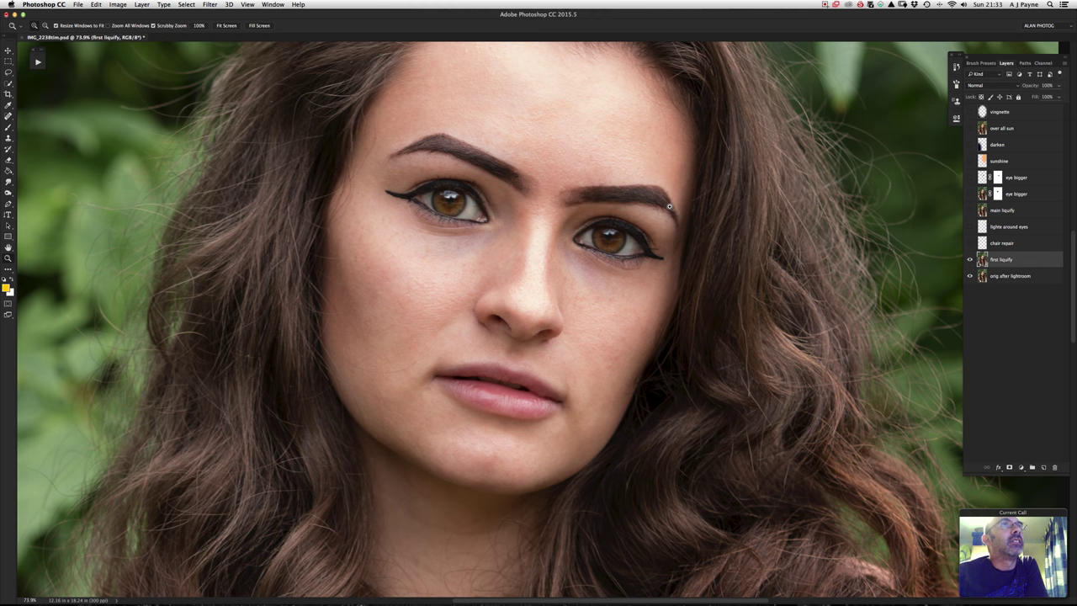
{"action": "left_click", "coordinate": [971, 260]}
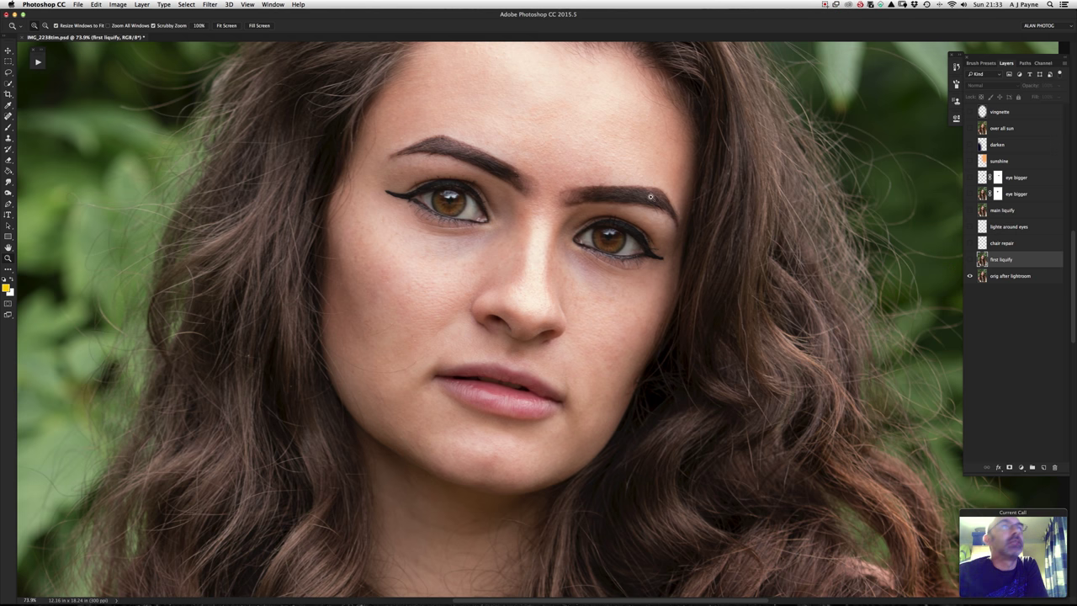
{"action": "left_click", "coordinate": [969, 260]}
{"action": "left_click", "coordinate": [969, 260]}
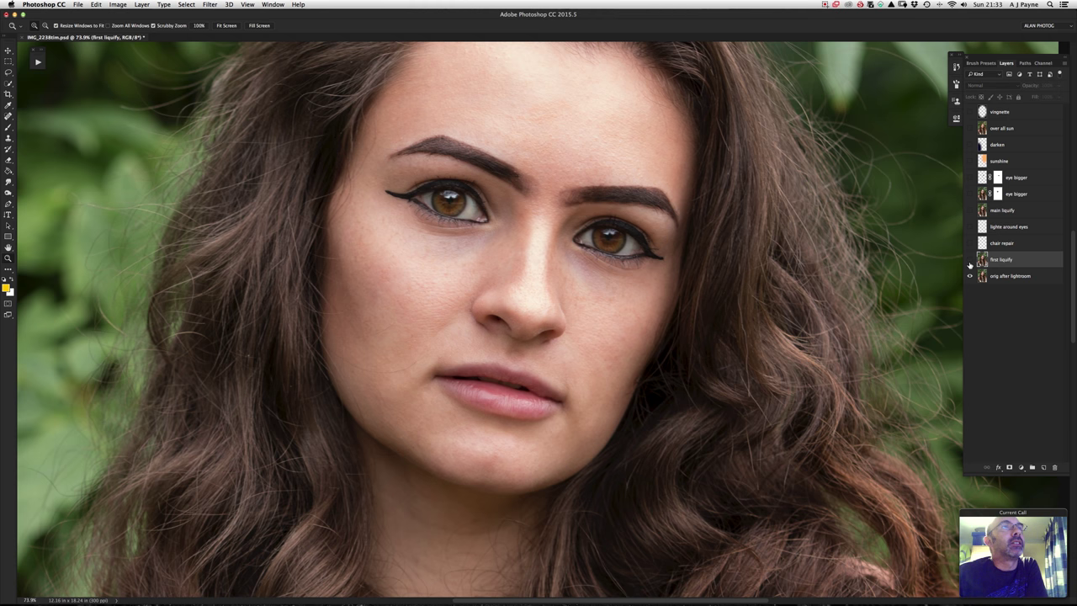
{"action": "left_click", "coordinate": [969, 260]}
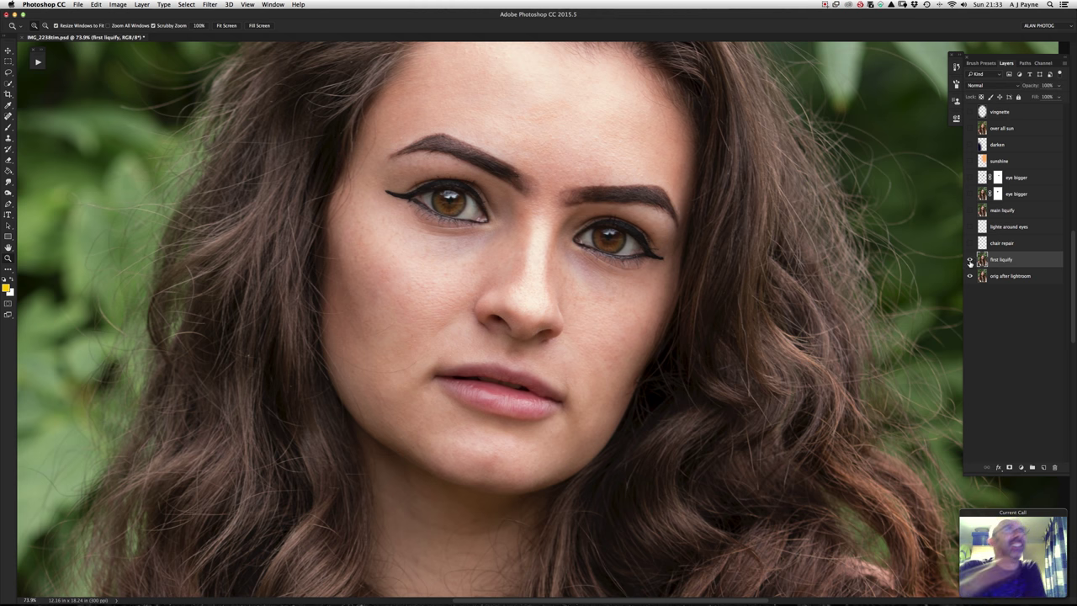
{"action": "left_click", "coordinate": [969, 261]}
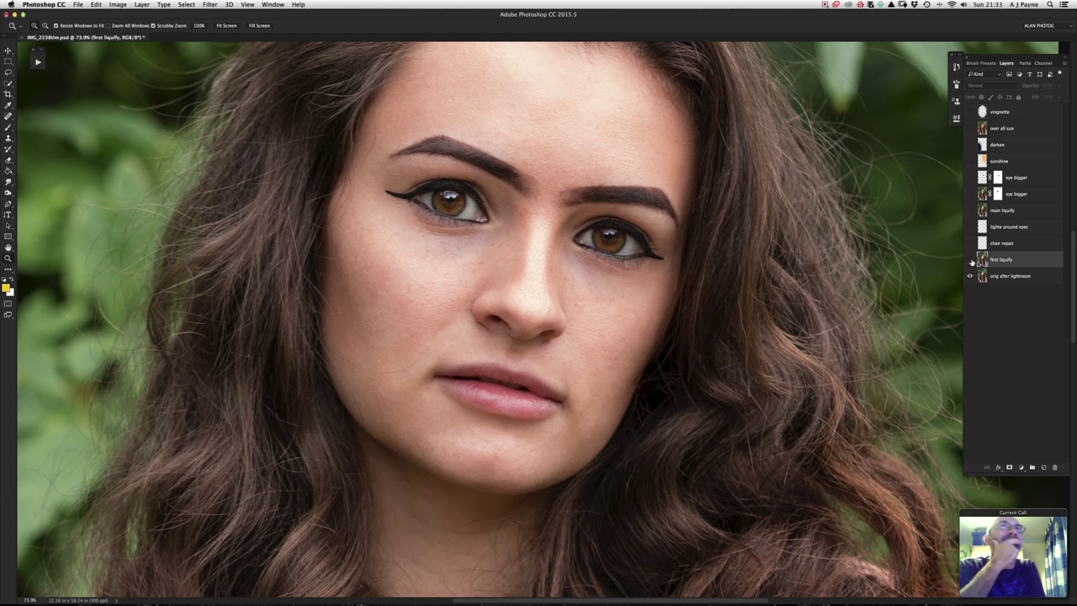
{"action": "left_click", "coordinate": [971, 260]}
{"action": "left_click", "coordinate": [970, 261]}
{"action": "left_click", "coordinate": [969, 261]}
{"action": "left_click", "coordinate": [970, 260]}
{"action": "left_click", "coordinate": [970, 260]}
{"action": "left_click", "coordinate": [970, 260]}
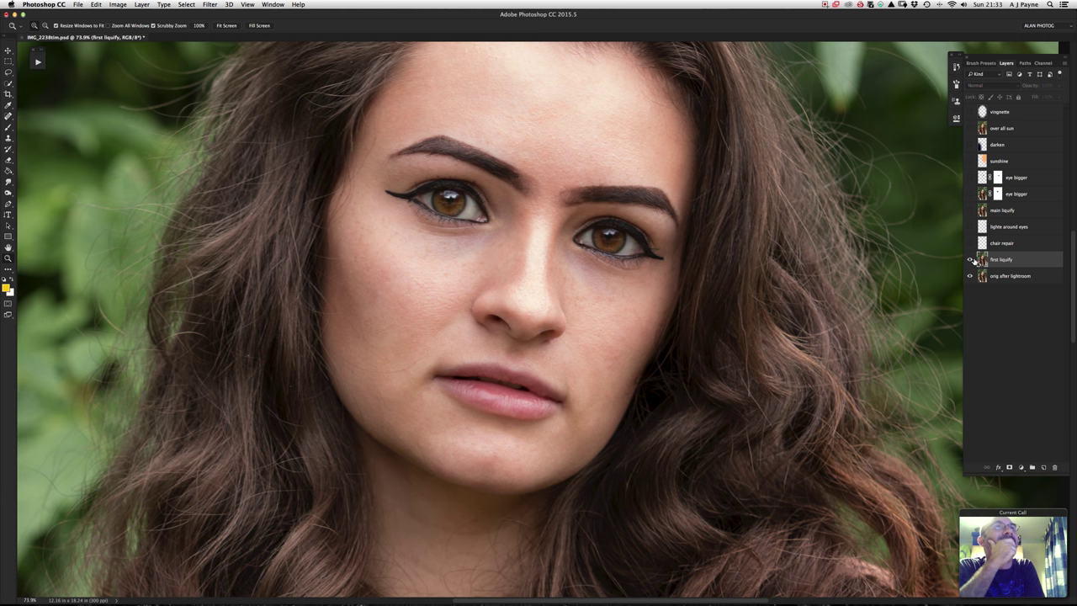
Compare the woman's nose repeatedly with and without the first liquify layer, leaving that layer hidden.
{"action": "left_click", "coordinate": [970, 260]}
{"action": "left_click", "coordinate": [970, 261]}
{"action": "left_click", "coordinate": [969, 260]}
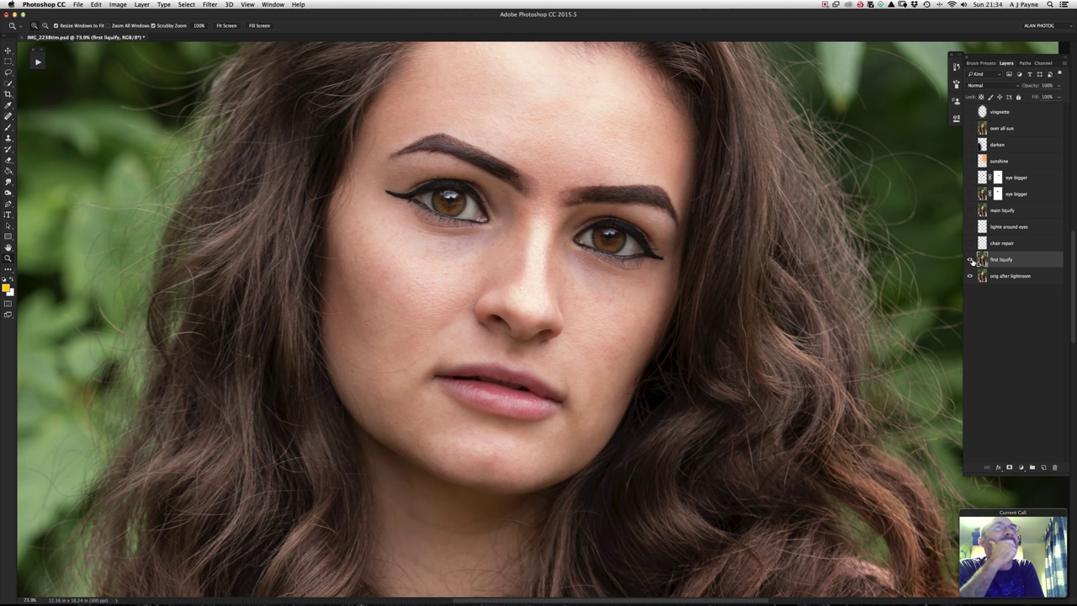
{"action": "left_click", "coordinate": [970, 261]}
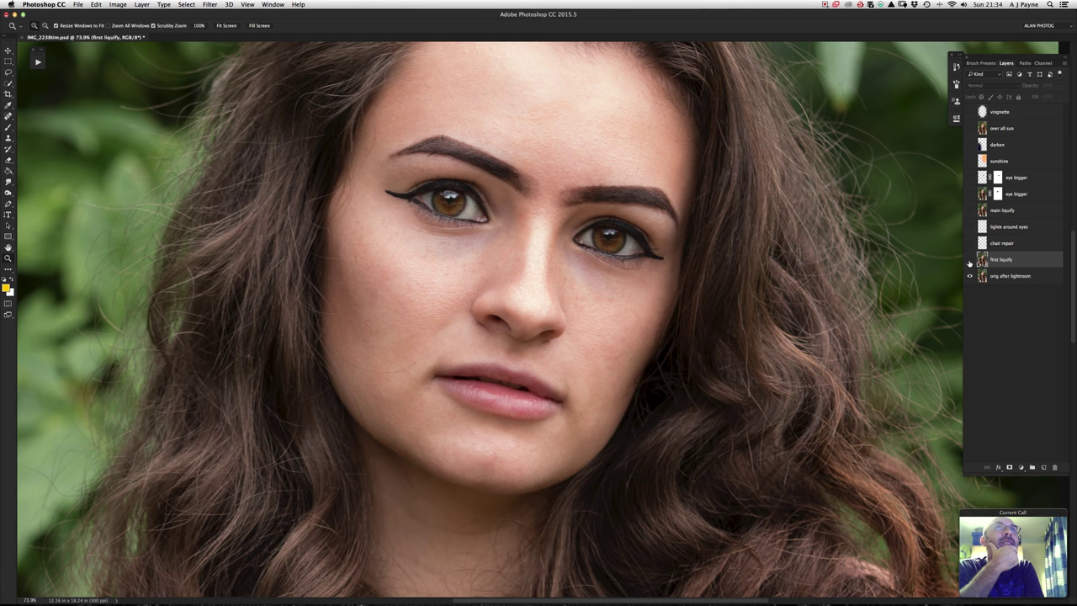
{"action": "left_click", "coordinate": [970, 261]}
{"action": "left_click", "coordinate": [970, 261]}
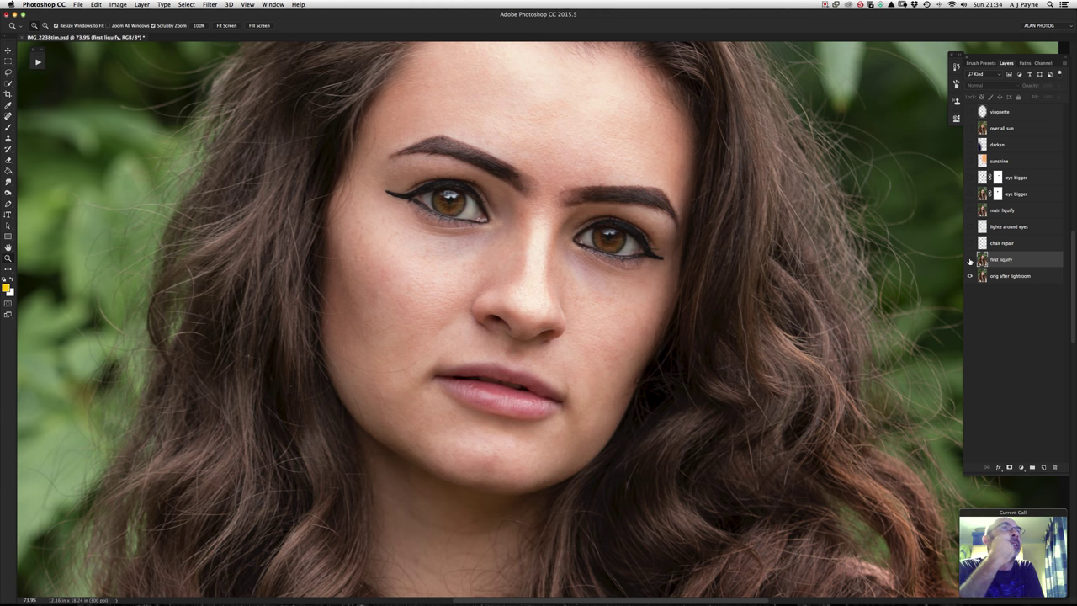
{"action": "left_click", "coordinate": [970, 261]}
{"action": "left_click", "coordinate": [970, 260]}
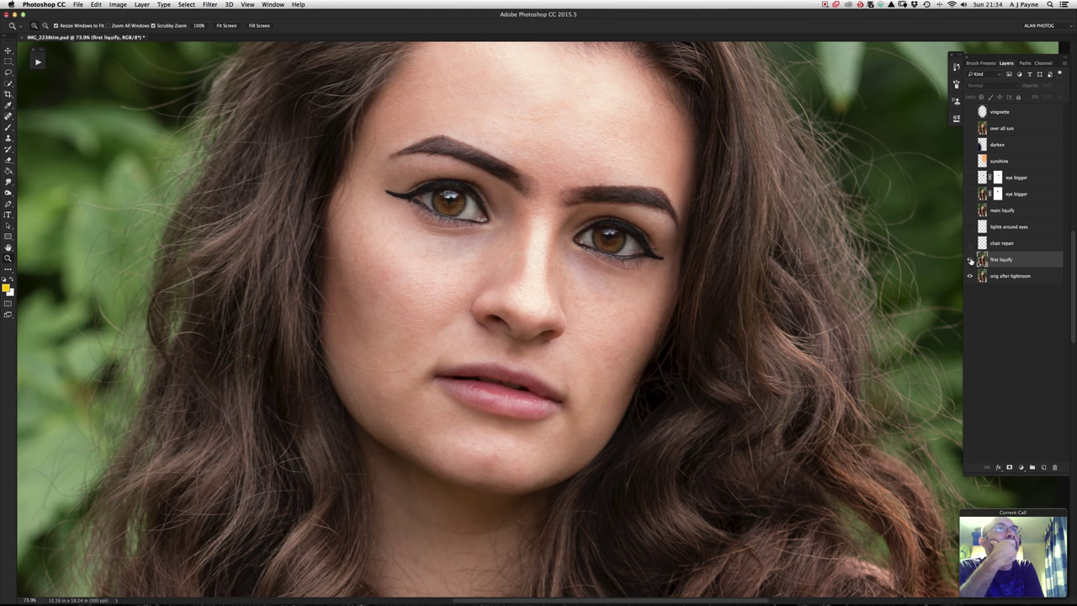
{"action": "left_click", "coordinate": [970, 261]}
{"action": "left_click", "coordinate": [970, 261]}
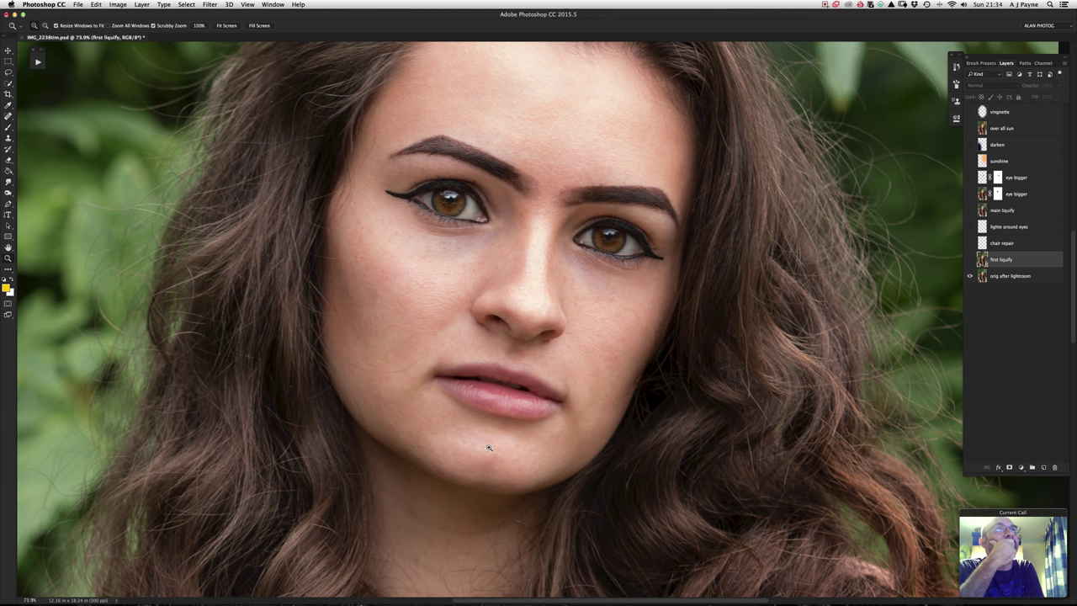
Bring the whole portrait into view and show the first liquify layer again.
{"action": "scroll", "coordinate": [489, 448], "scroll_direction": "down", "scroll_amount": 15}
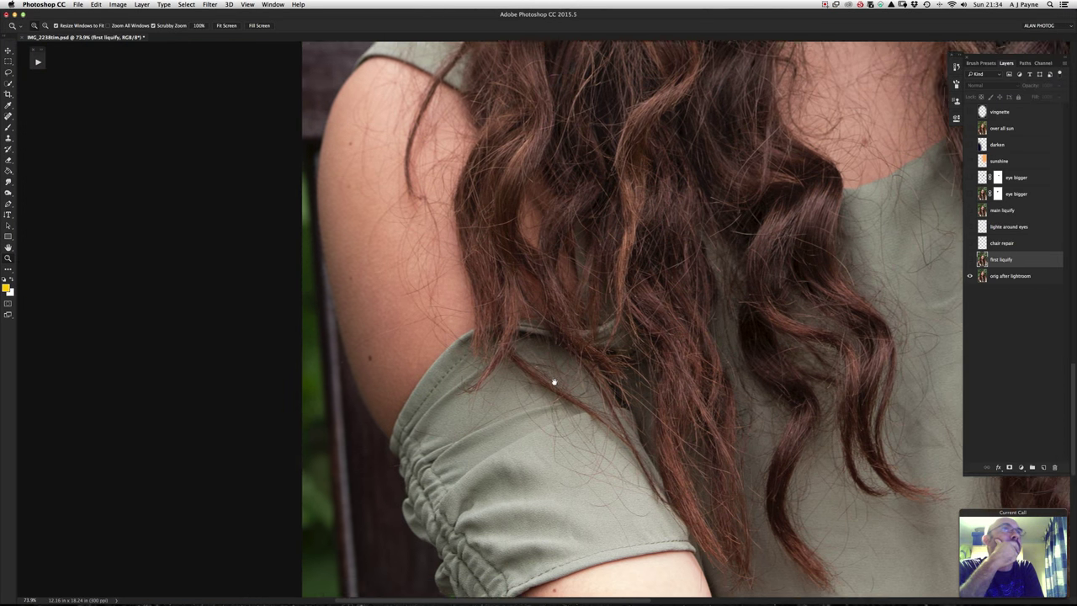
{"action": "scroll", "coordinate": [554, 382], "scroll_direction": "down", "scroll_amount": 6}
{"action": "left_click_drag", "start_coordinate": [673, 425], "coordinate": [623, 413]}
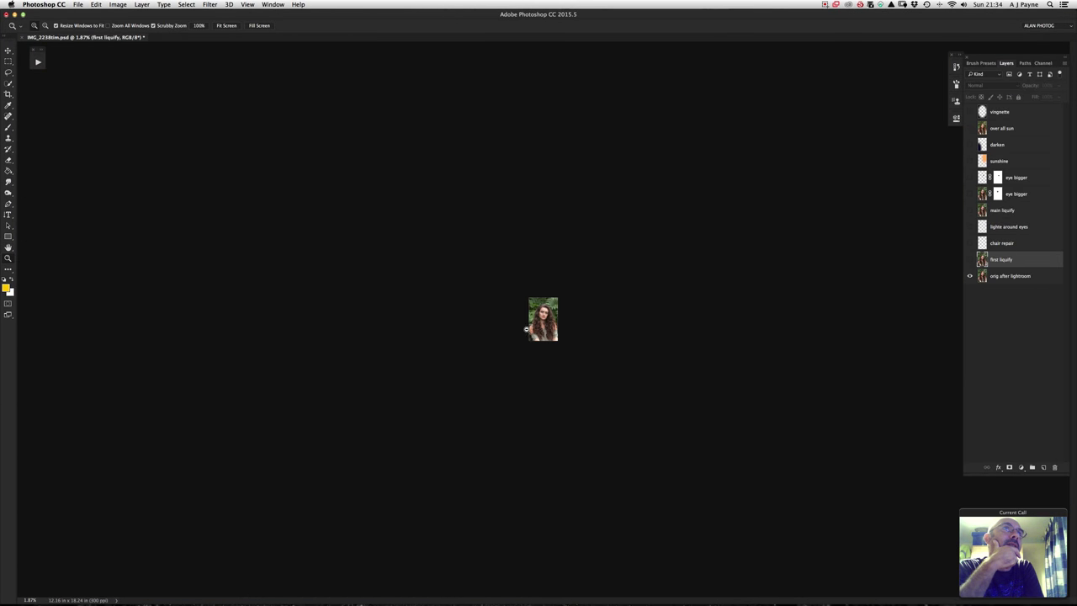
{"action": "left_click_drag", "start_coordinate": [526, 329], "coordinate": [601, 339]}
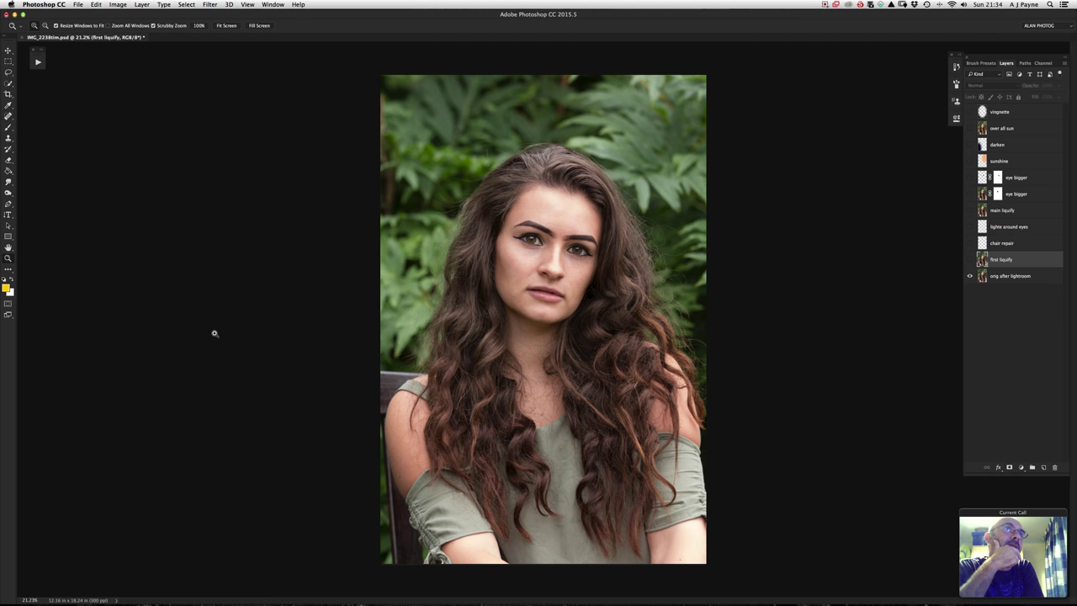
{"action": "left_click", "coordinate": [10, 52]}
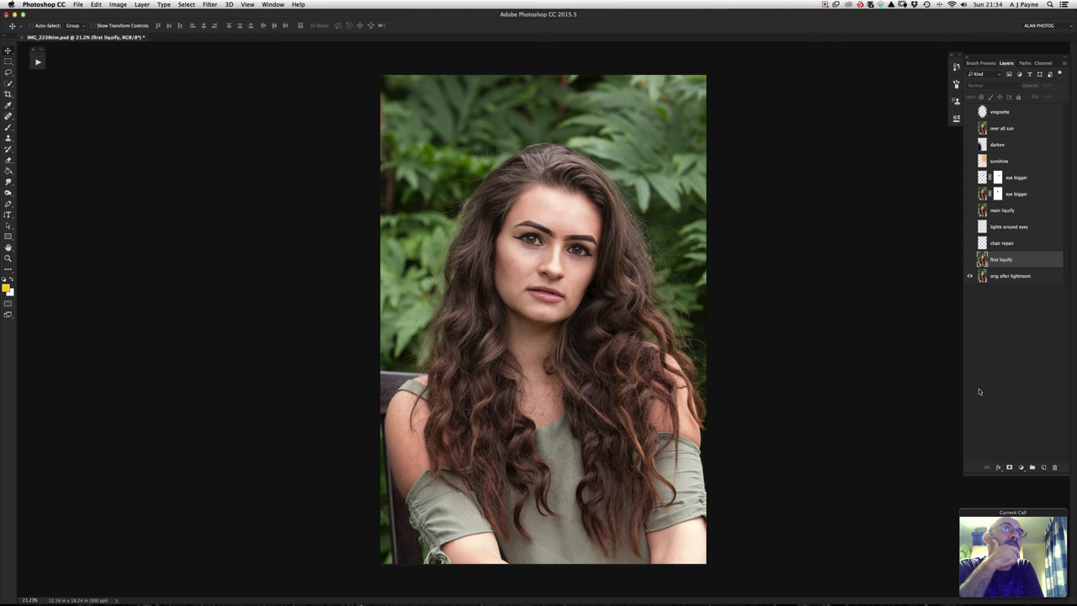
{"action": "left_click", "coordinate": [969, 259]}
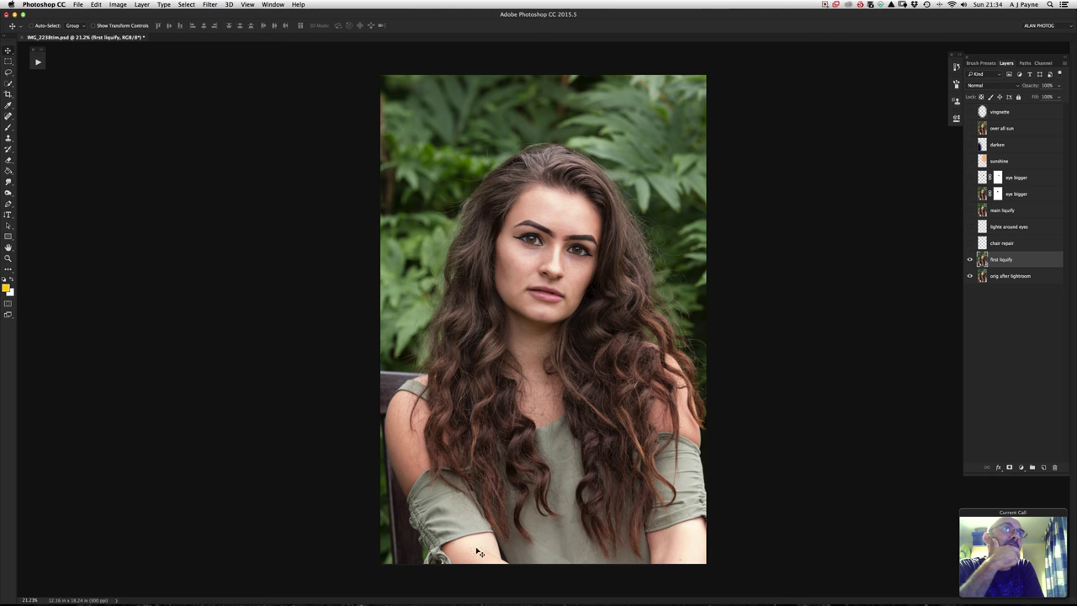
Compare the woman's bare upper arm beside the chair with and without the first liquify layer, up close.
{"action": "key", "text": "z"}
{"action": "left_click_drag", "start_coordinate": [392, 488], "coordinate": [452, 494]}
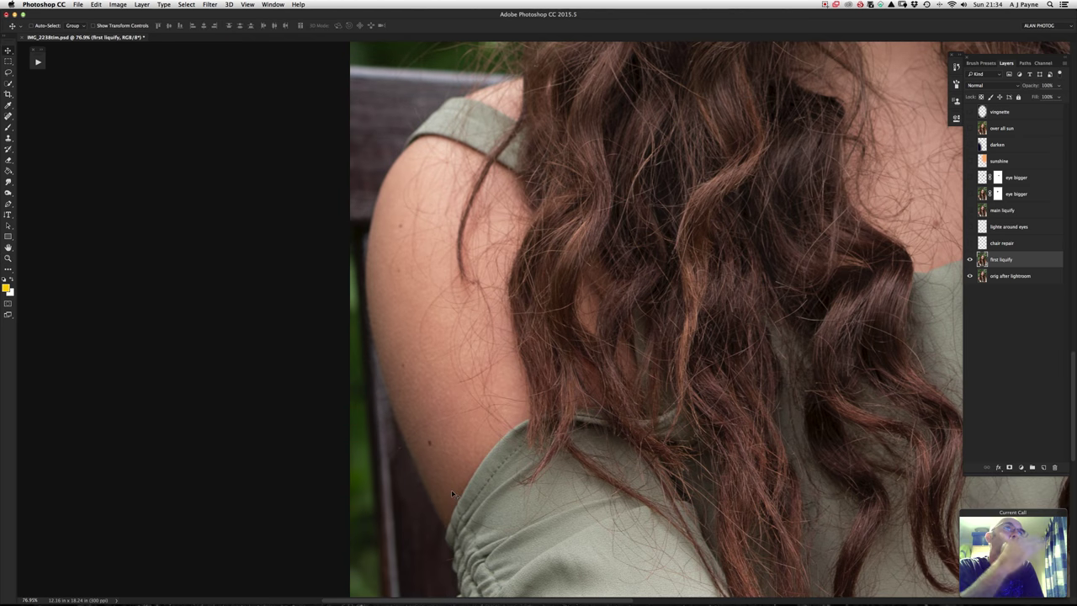
{"action": "left_click", "coordinate": [970, 259]}
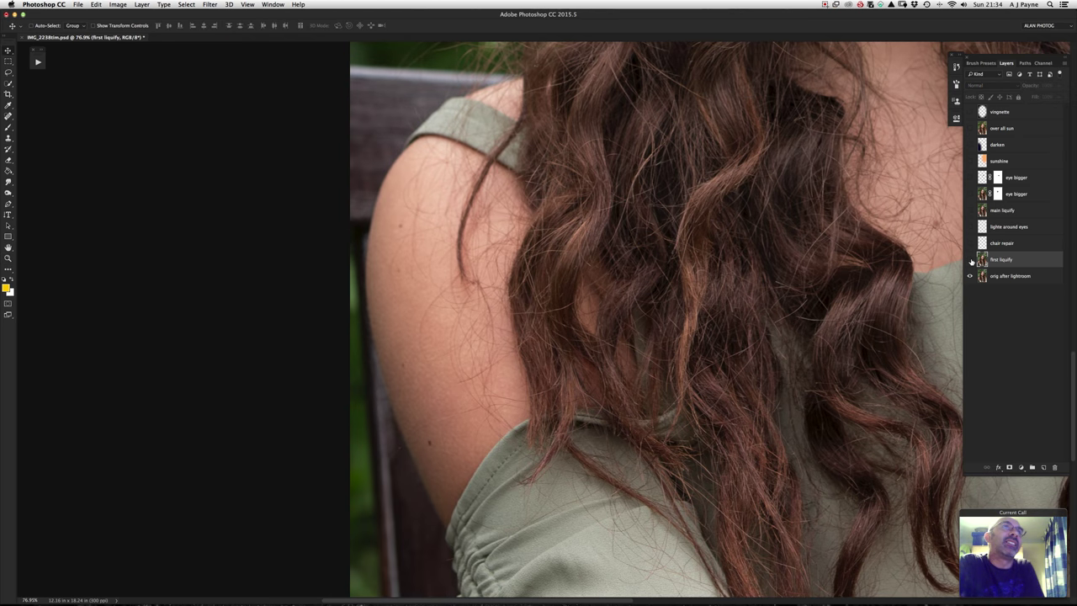
{"action": "left_click", "coordinate": [970, 259]}
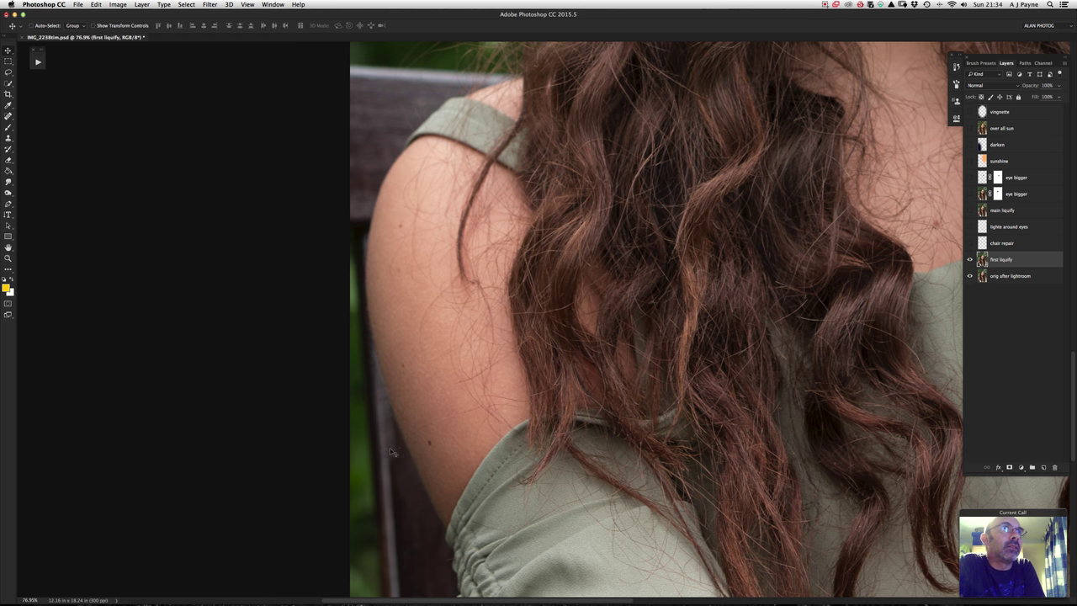
{"action": "left_click", "coordinate": [970, 259]}
{"action": "left_click", "coordinate": [970, 259]}
{"action": "left_click", "coordinate": [970, 259]}
{"action": "left_click", "coordinate": [970, 259]}
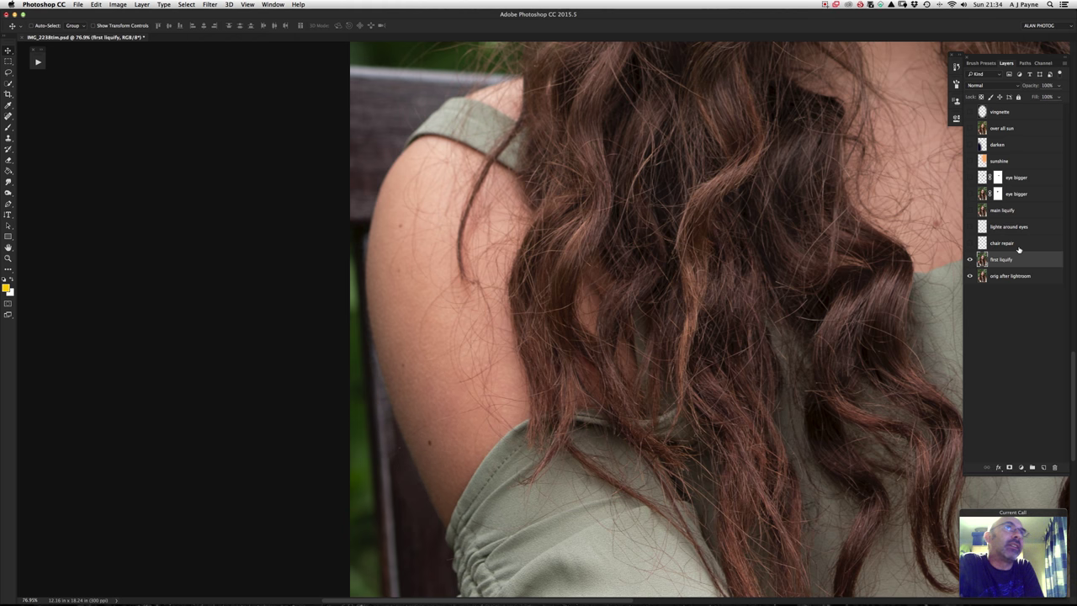
Compare the chair behind the arm with and without the chair repair layer.
{"action": "left_click", "coordinate": [970, 243]}
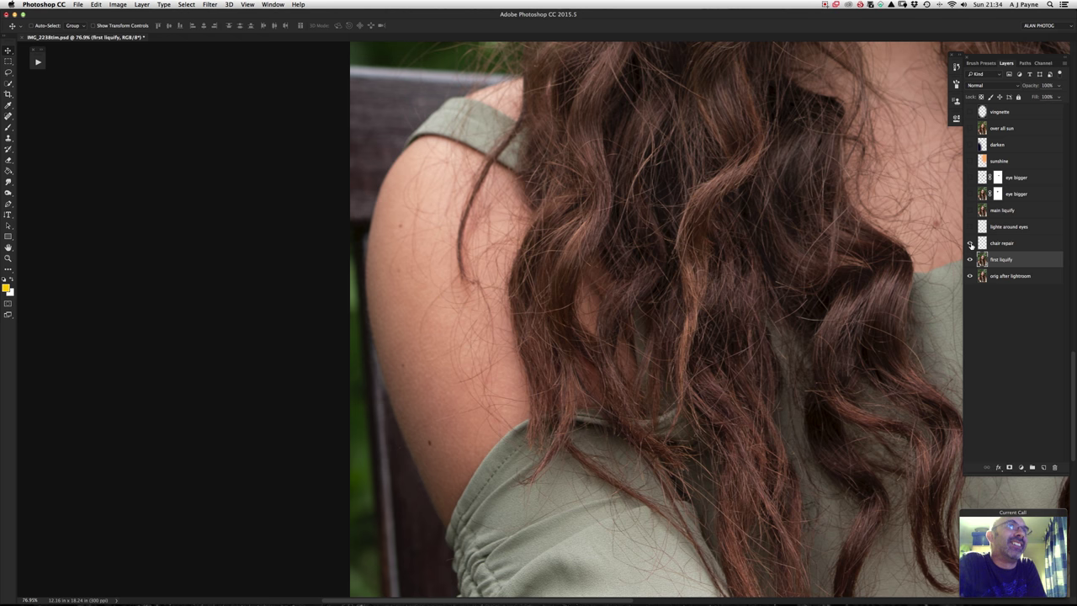
{"action": "left_click", "coordinate": [971, 244]}
{"action": "left_click", "coordinate": [971, 244]}
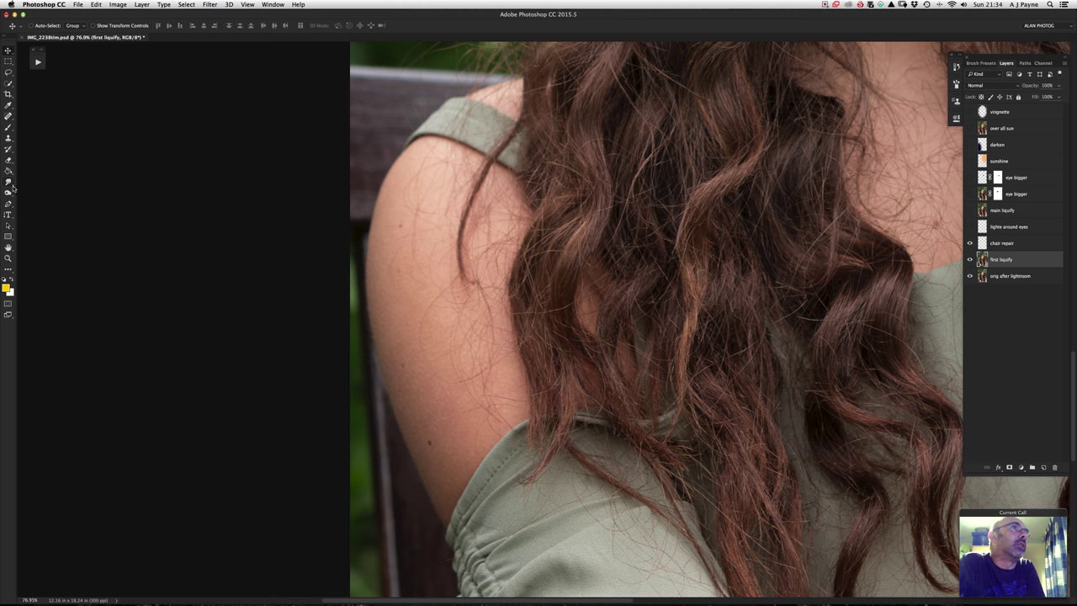
Hide the first liquify and chair repair layers, and open the Liquify filter on the orig after lightroom layer.
{"action": "left_click", "coordinate": [969, 259]}
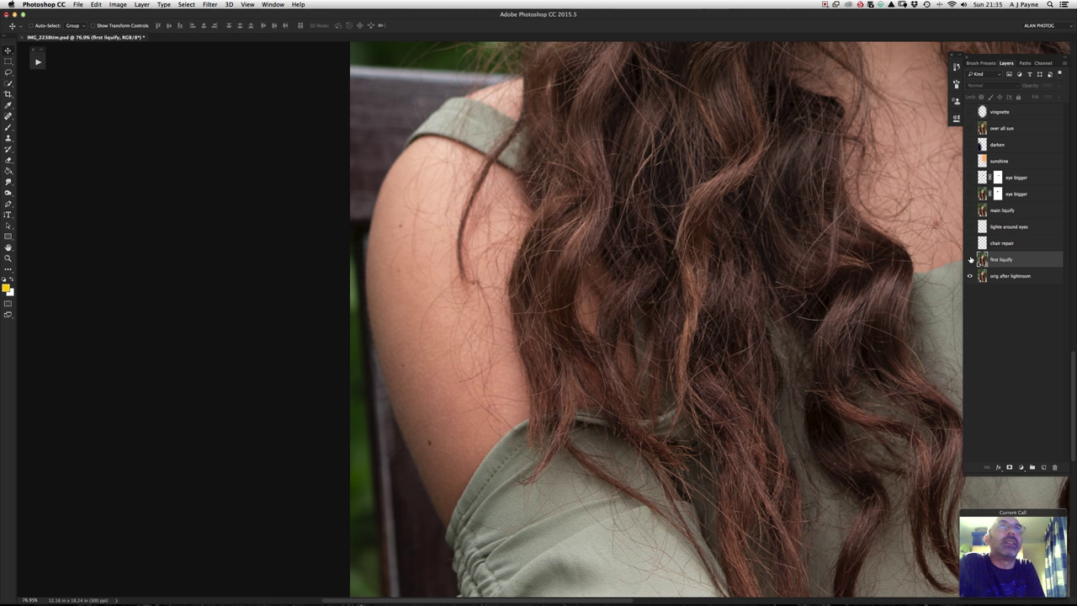
{"action": "left_click", "coordinate": [1002, 277]}
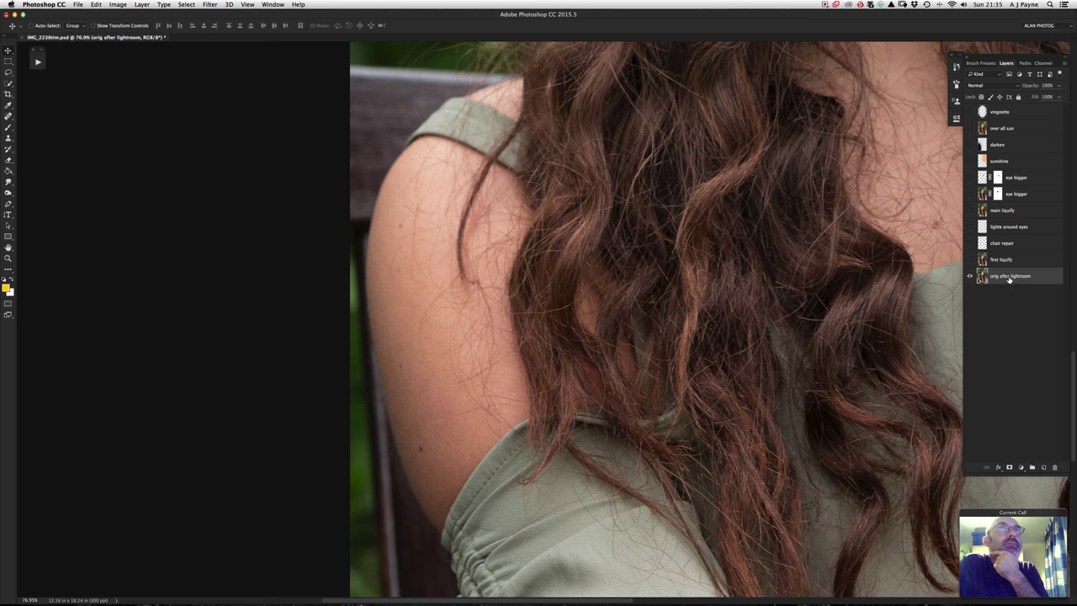
{"action": "left_click", "coordinate": [210, 7]}
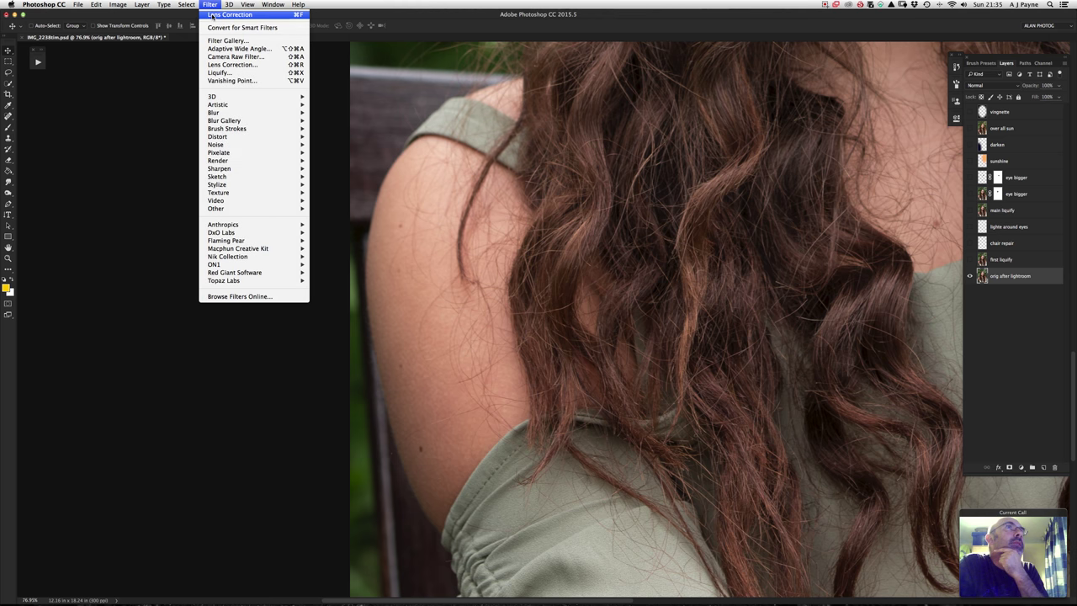
{"action": "left_click", "coordinate": [403, 380]}
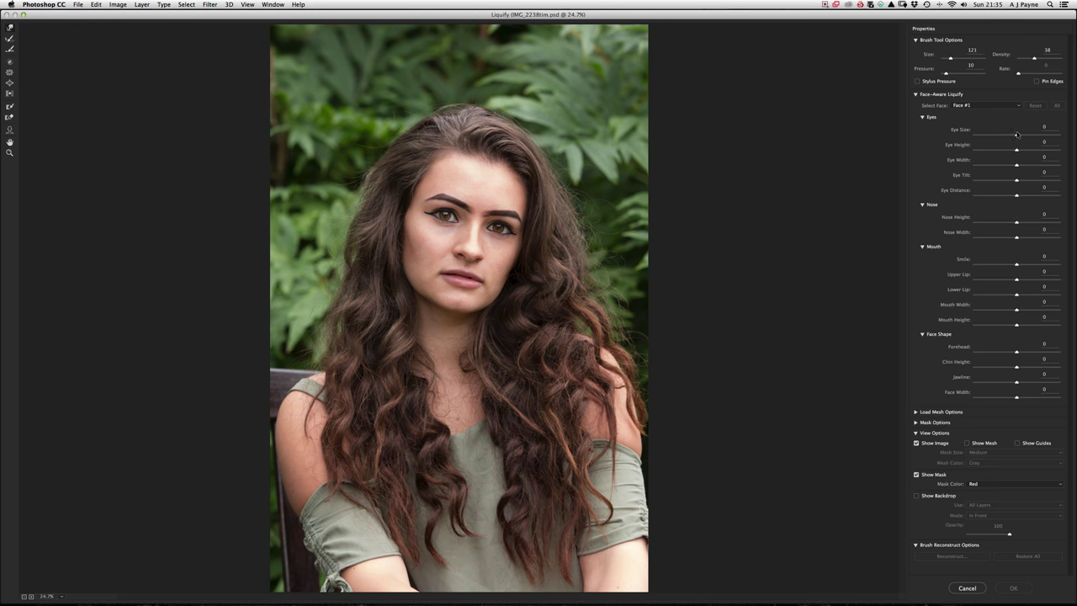
Collapse the Face-Aware Liquify options and set the Forward Warp brush to size 609 and pressure 13.
{"action": "mouse_move", "coordinate": [1016, 135]}
{"action": "left_mouse_down"}
{"action": "mouse_move", "coordinate": [1043, 139]}
{"action": "mouse_move", "coordinate": [1021, 149]}
{"action": "left_mouse_up"}
{"action": "left_click", "coordinate": [916, 94]}
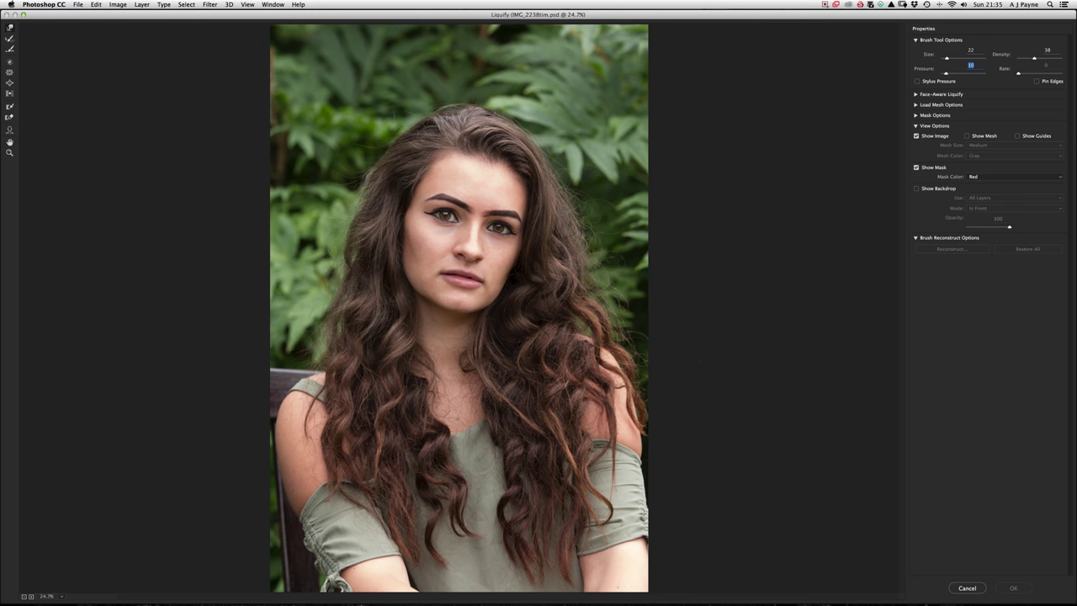
{"action": "key", "text": "z"}
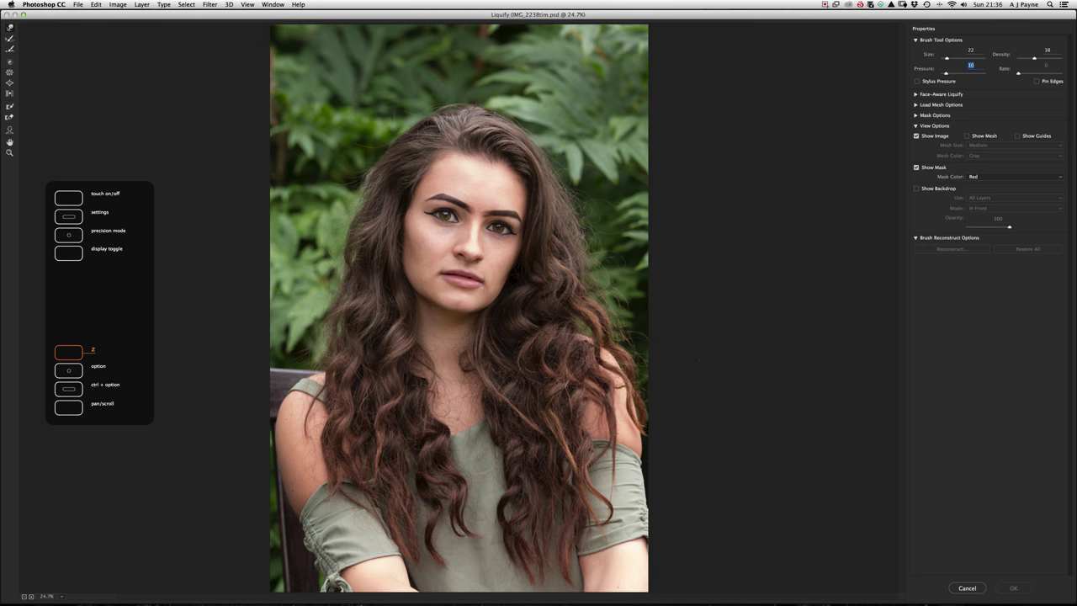
{"action": "key", "text": "alt"}
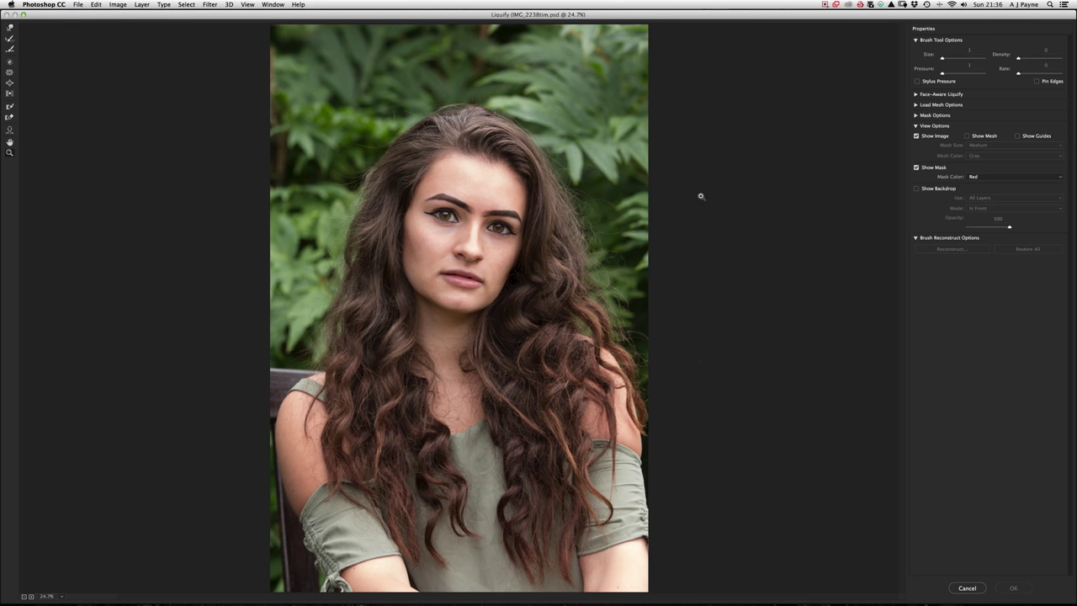
{"action": "left_click", "coordinate": [10, 28]}
{"action": "left_click_drag", "start_coordinate": [501, 316], "coordinate": [538, 313]}
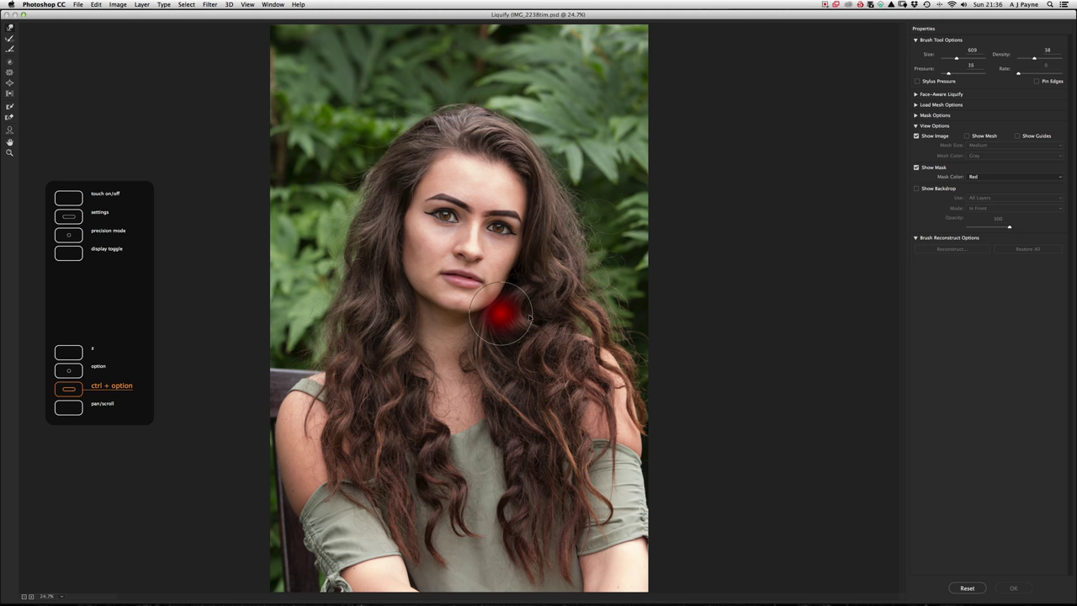
{"action": "left_click_drag", "start_coordinate": [502, 316], "coordinate": [503, 315]}
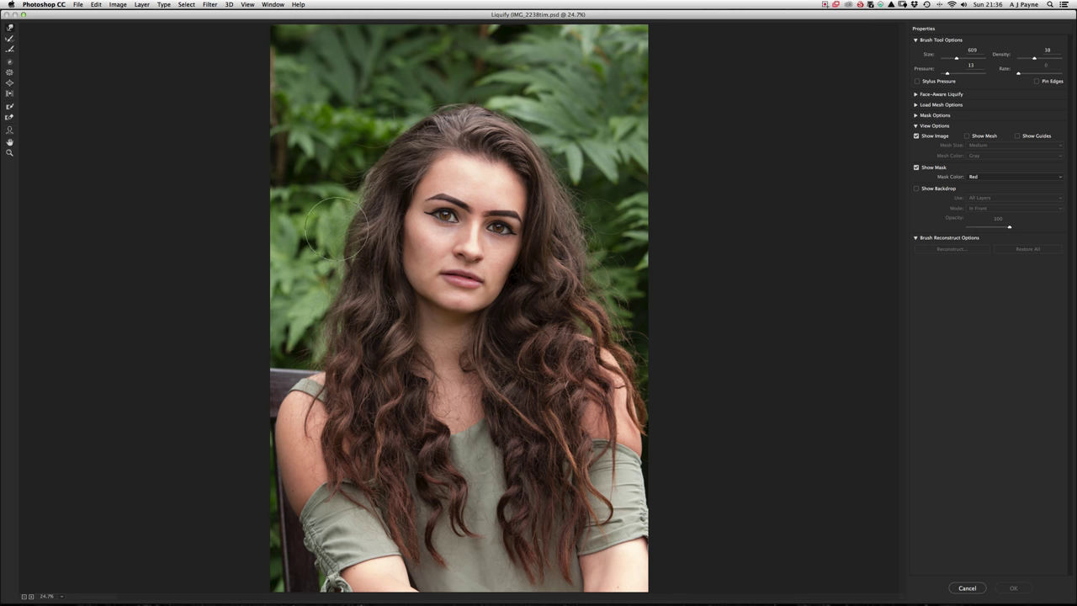
Try pushing the outer edge of the hair outward, discard the warp, and reopen Liquify on the same layer.
{"action": "left_click_drag", "start_coordinate": [365, 237], "coordinate": [353, 240]}
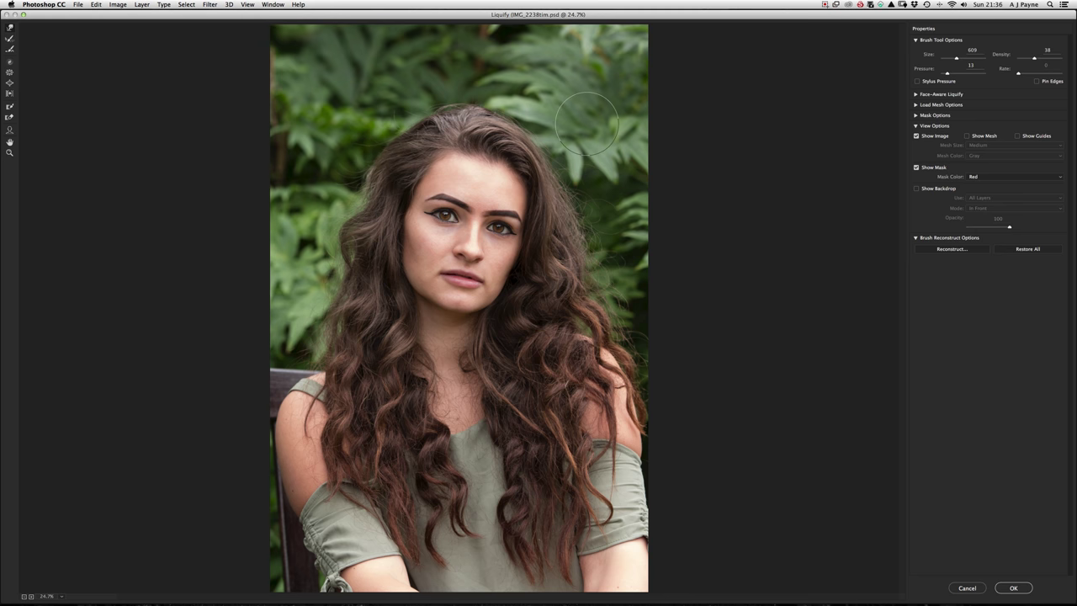
{"action": "left_click", "coordinate": [973, 588]}
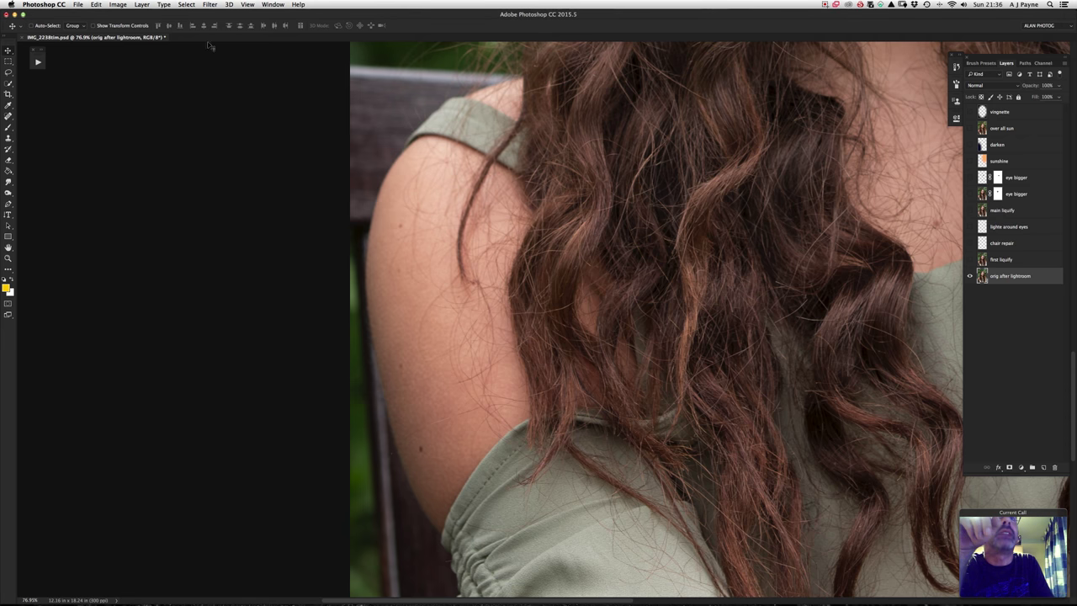
{"action": "left_click", "coordinate": [209, 5]}
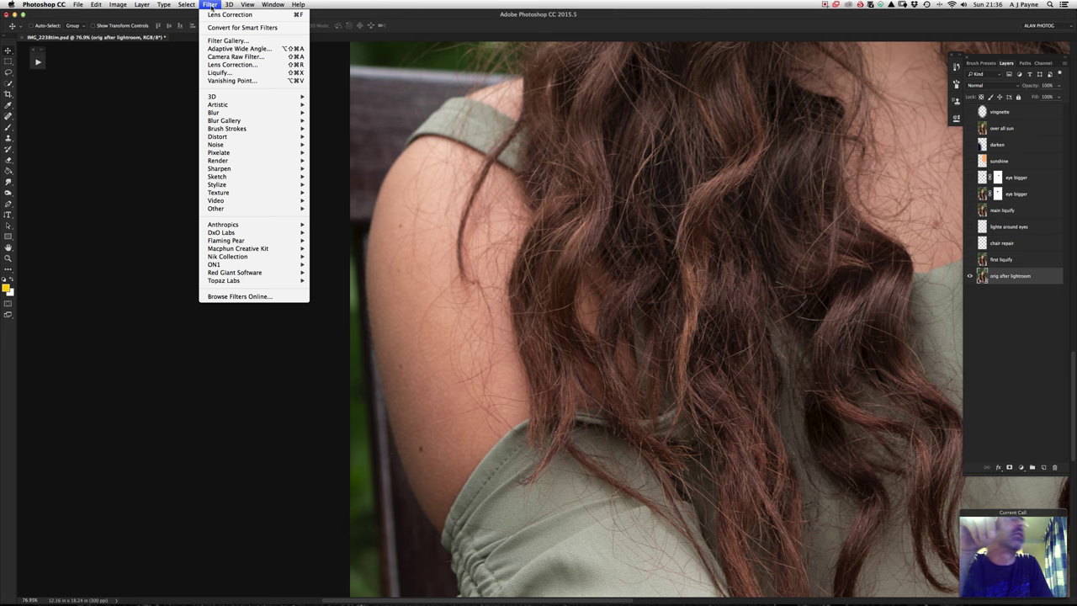
{"action": "left_click", "coordinate": [223, 74]}
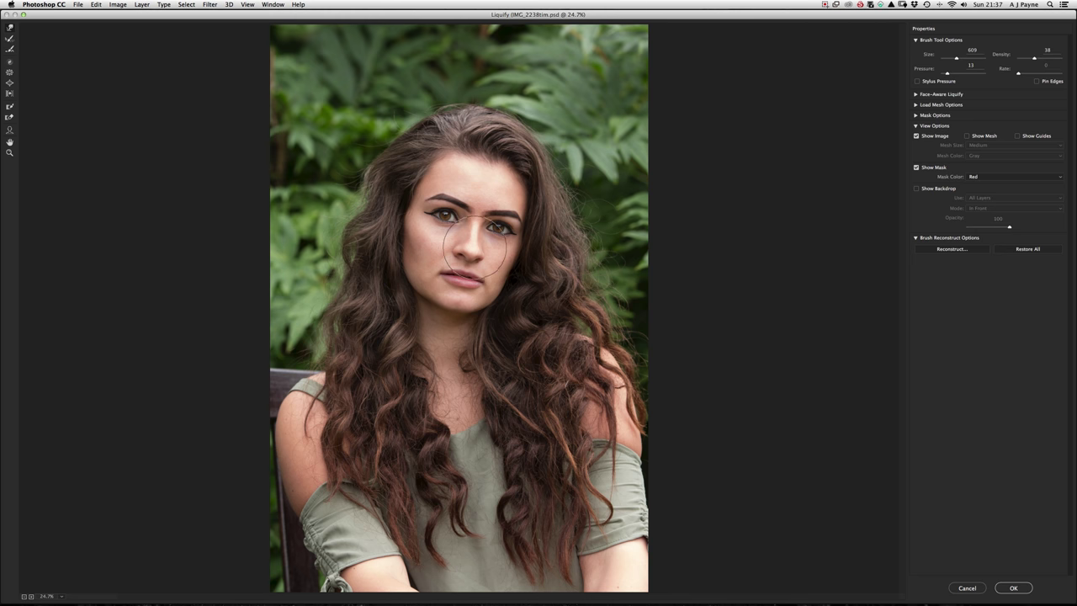
Narrow the woman's nose slightly with the Forward Warp tool at brush size 204, working close up on her face.
{"action": "left_click", "coordinate": [9, 153]}
{"action": "left_click", "coordinate": [386, 170]}
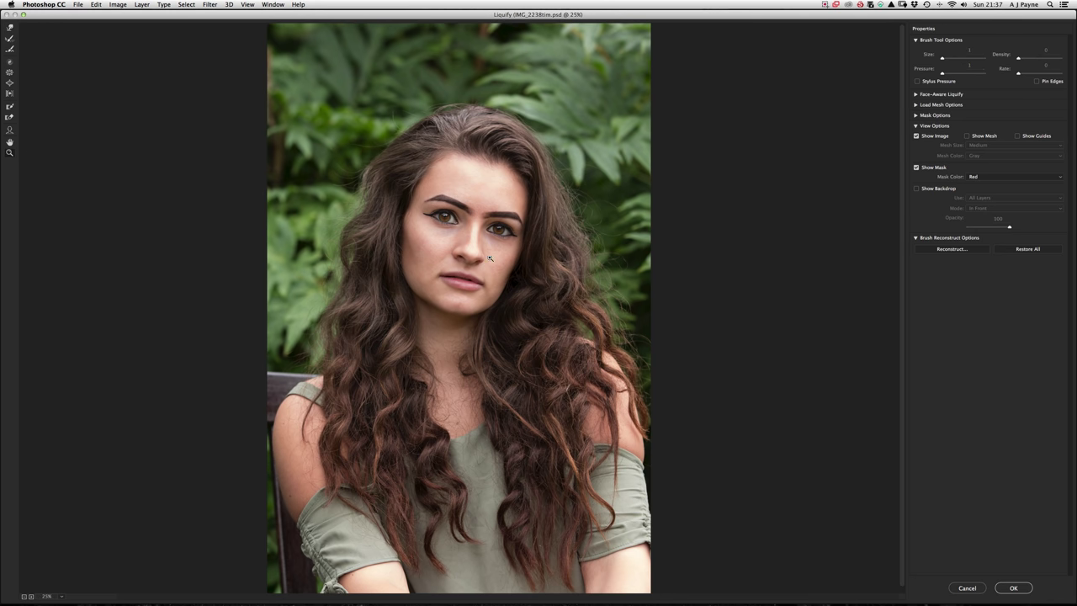
{"action": "left_click_drag", "start_coordinate": [552, 327], "coordinate": [554, 323]}
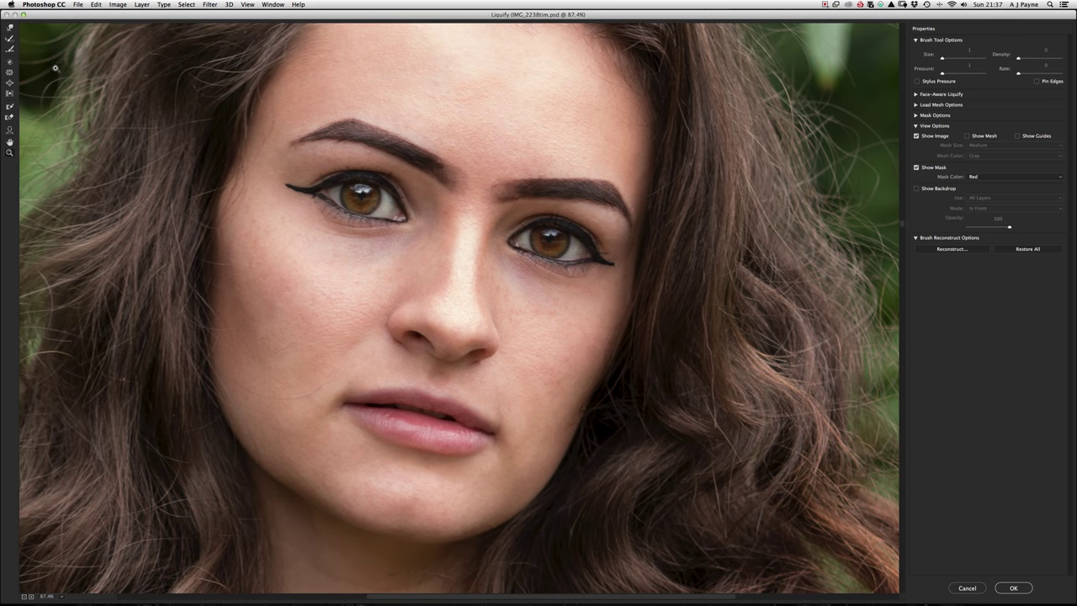
{"action": "left_click", "coordinate": [10, 28]}
{"action": "left_click_drag", "start_coordinate": [471, 268], "coordinate": [393, 265]}
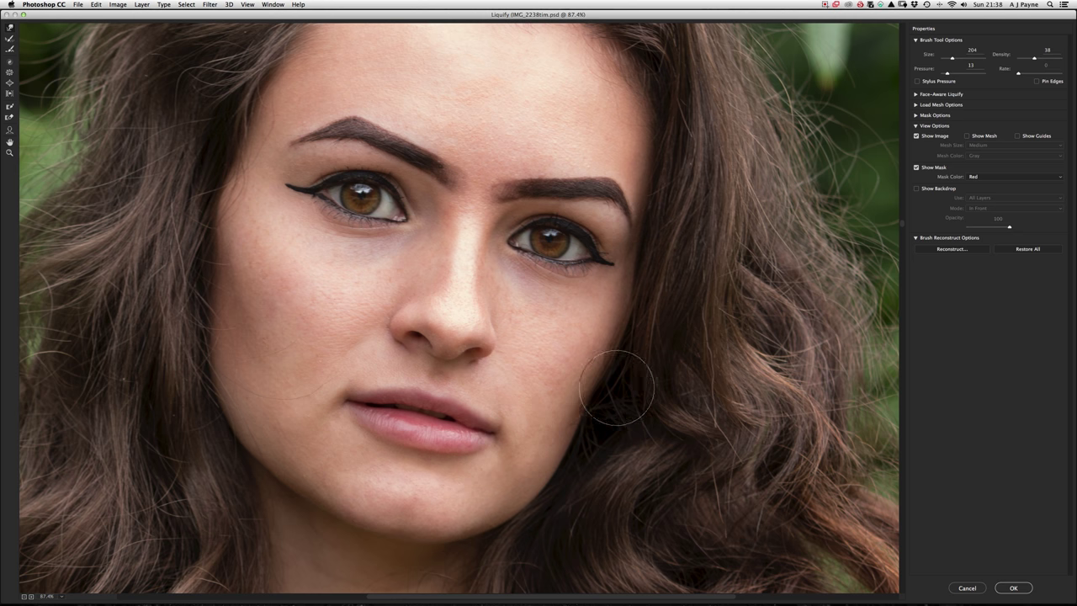
Look over the face, the lower hair and the full portrait in Liquify, and cancel the filter without applying the warps.
{"action": "scroll", "coordinate": [565, 401], "scroll_direction": "up", "scroll_amount": 10}
{"action": "scroll", "coordinate": [564, 401], "scroll_direction": "left", "scroll_amount": 5}
{"action": "scroll", "coordinate": [573, 355], "scroll_direction": "down", "scroll_amount": 15}
{"action": "scroll", "coordinate": [573, 355], "scroll_direction": "right", "scroll_amount": 3}
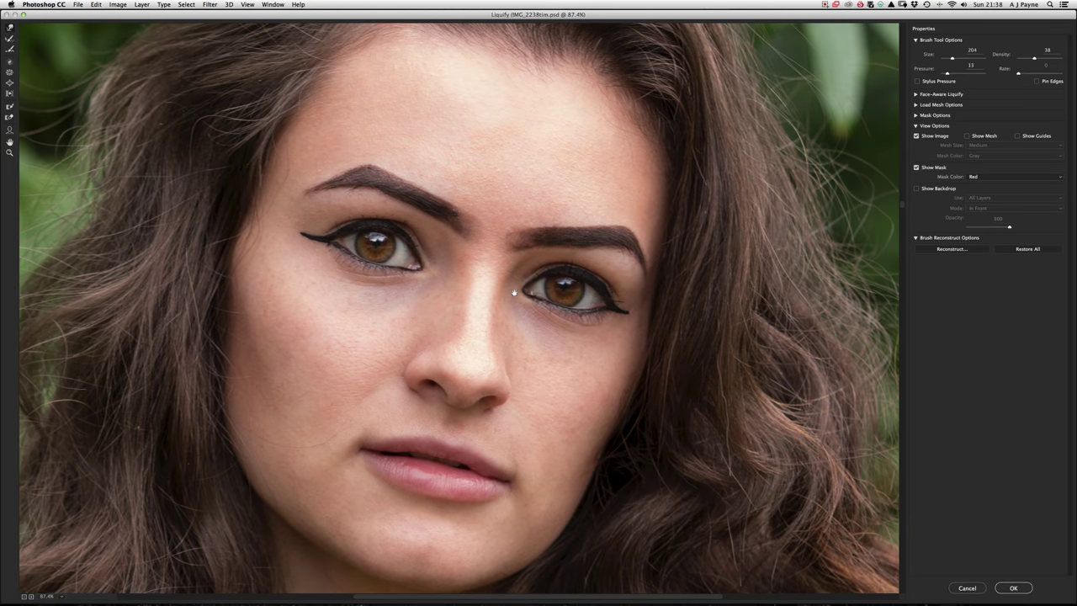
{"action": "scroll", "coordinate": [586, 428], "scroll_direction": "down", "scroll_amount": 15}
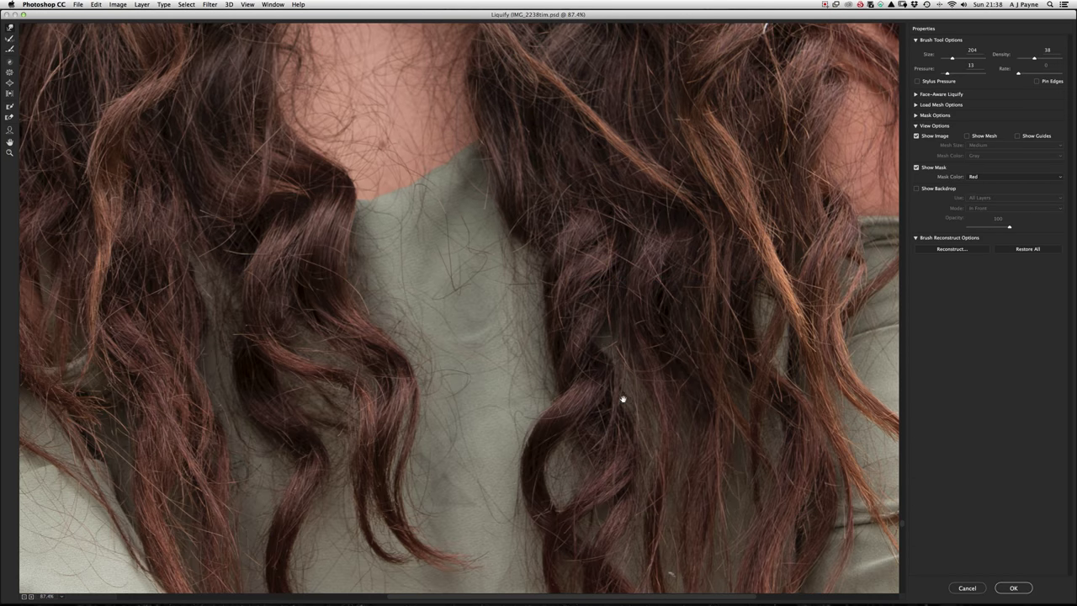
{"action": "scroll", "coordinate": [620, 397], "scroll_direction": "left", "scroll_amount": 3}
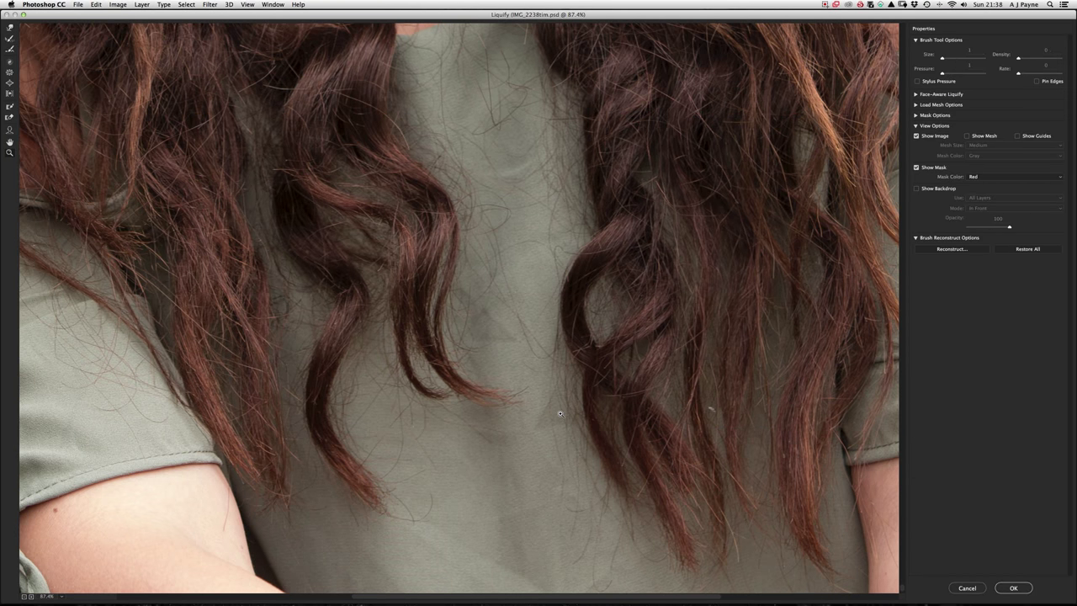
{"action": "scroll", "coordinate": [571, 417], "scroll_direction": "up", "scroll_amount": 10}
{"action": "scroll", "coordinate": [572, 416], "scroll_direction": "down", "scroll_amount": 12}
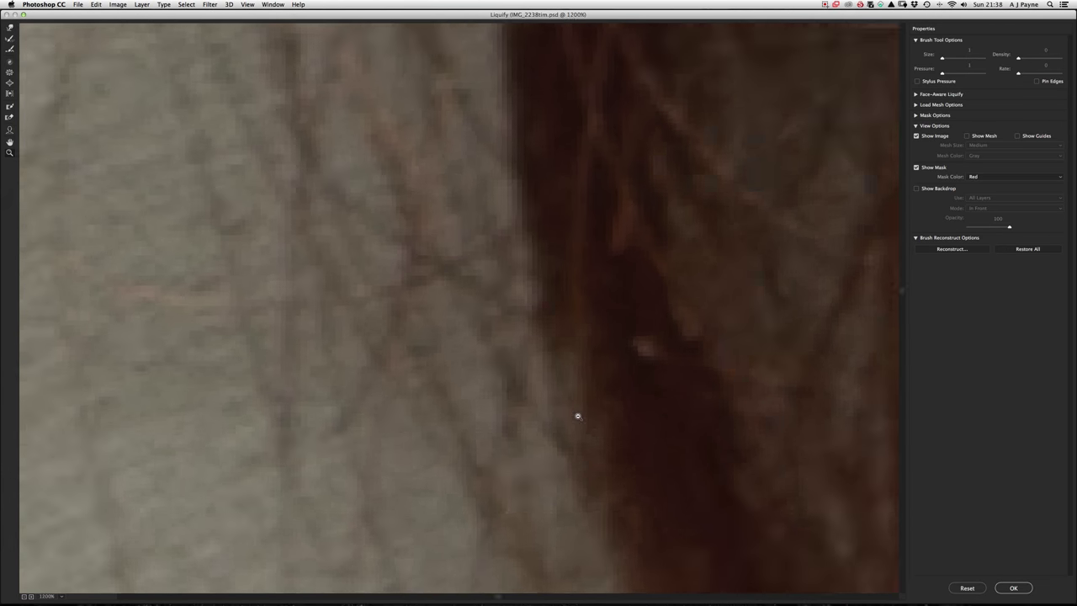
{"action": "scroll", "coordinate": [583, 419], "scroll_direction": "down", "scroll_amount": 3}
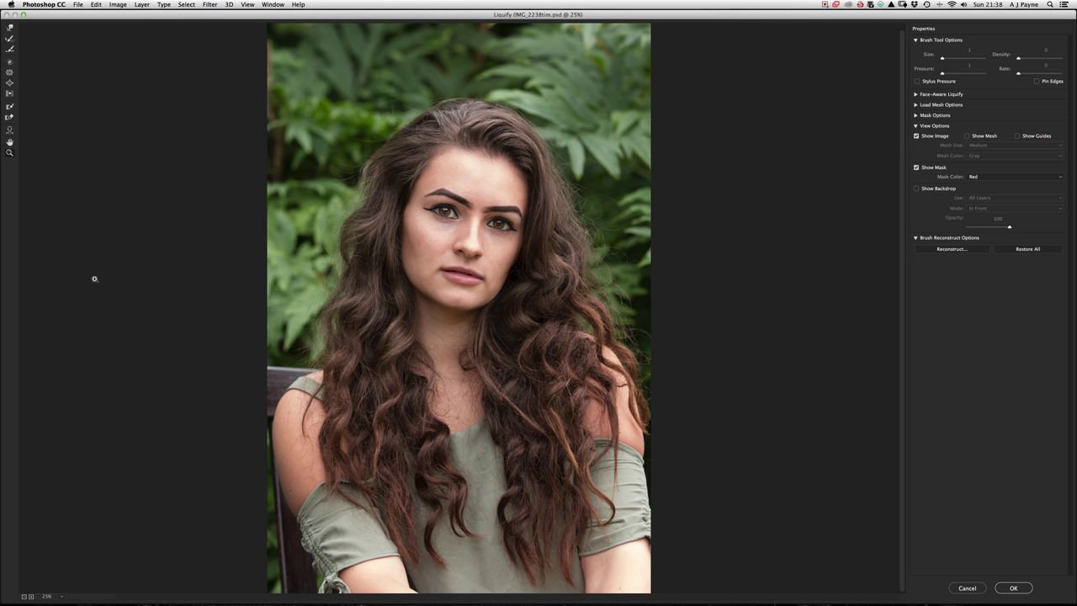
{"action": "left_click", "coordinate": [11, 28]}
{"action": "left_click", "coordinate": [967, 588]}
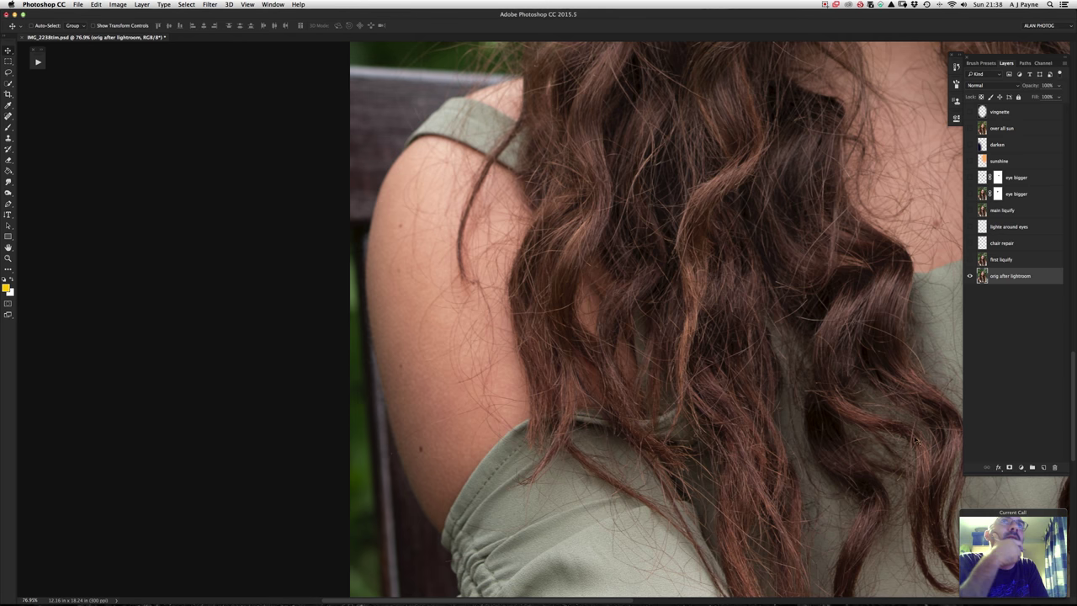
Show the first liquify and chair repair layers over the original, with most of the portrait in view.
{"action": "key", "text": "z"}
{"action": "left_click", "coordinate": [716, 299], "text": "alt"}
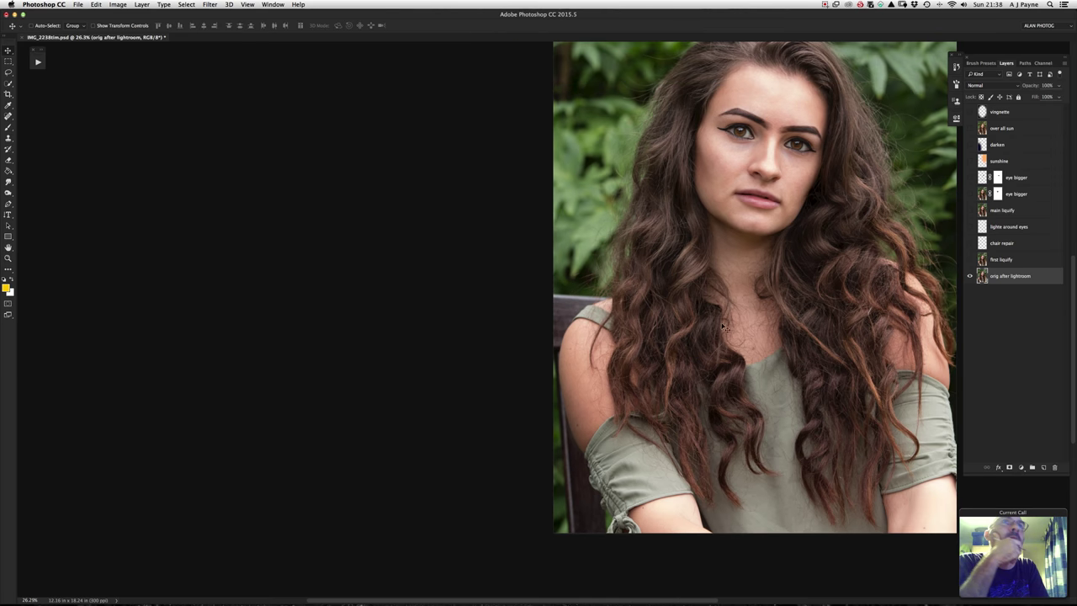
{"action": "left_click", "coordinate": [717, 299], "text": "alt"}
{"action": "left_click", "coordinate": [600, 293]}
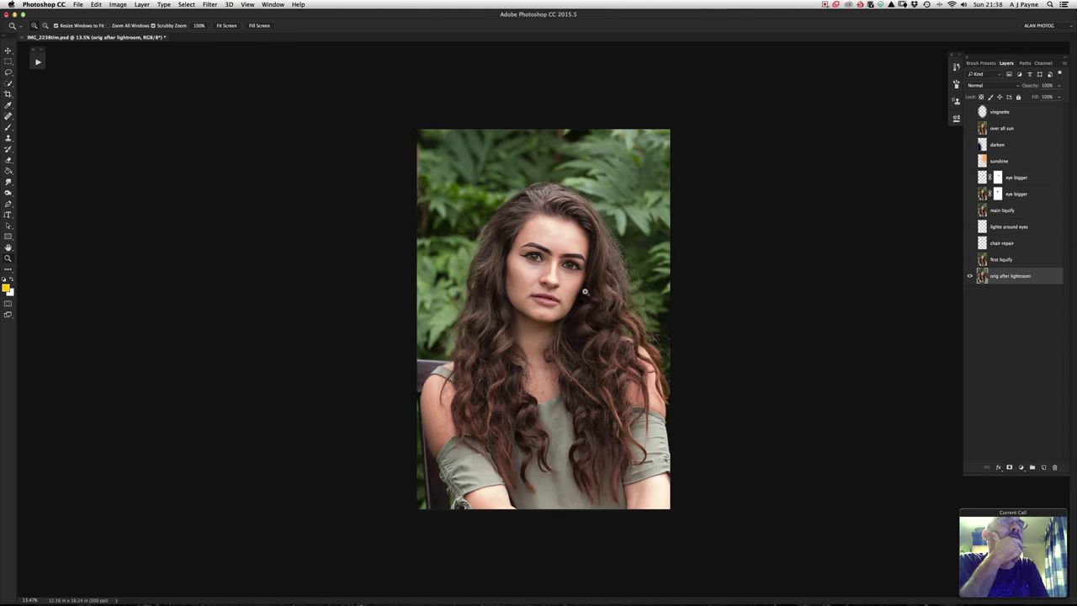
{"action": "key", "text": "v"}
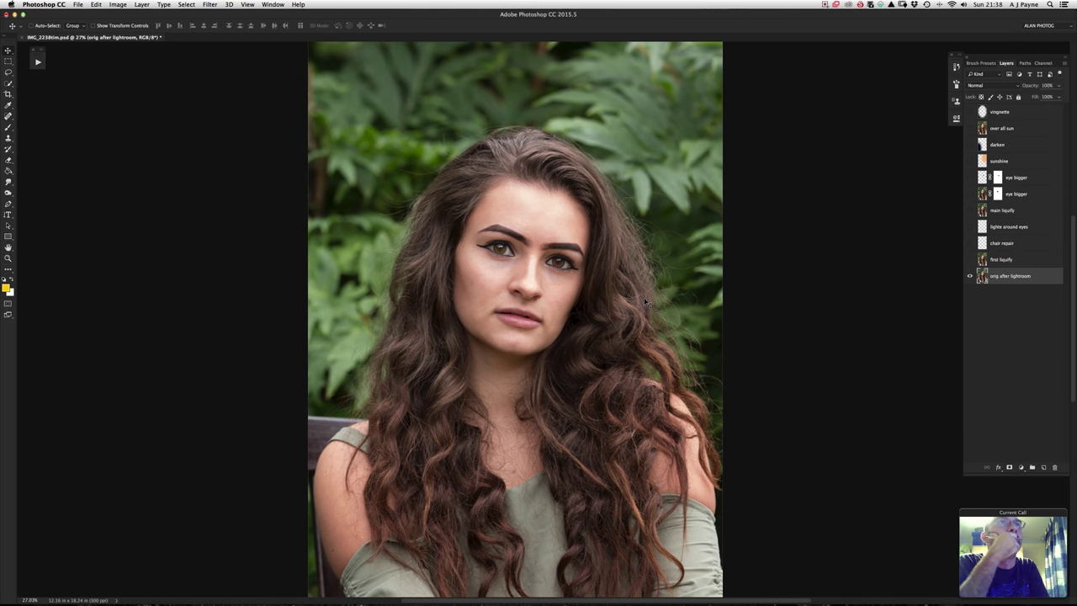
{"action": "left_click", "coordinate": [970, 259]}
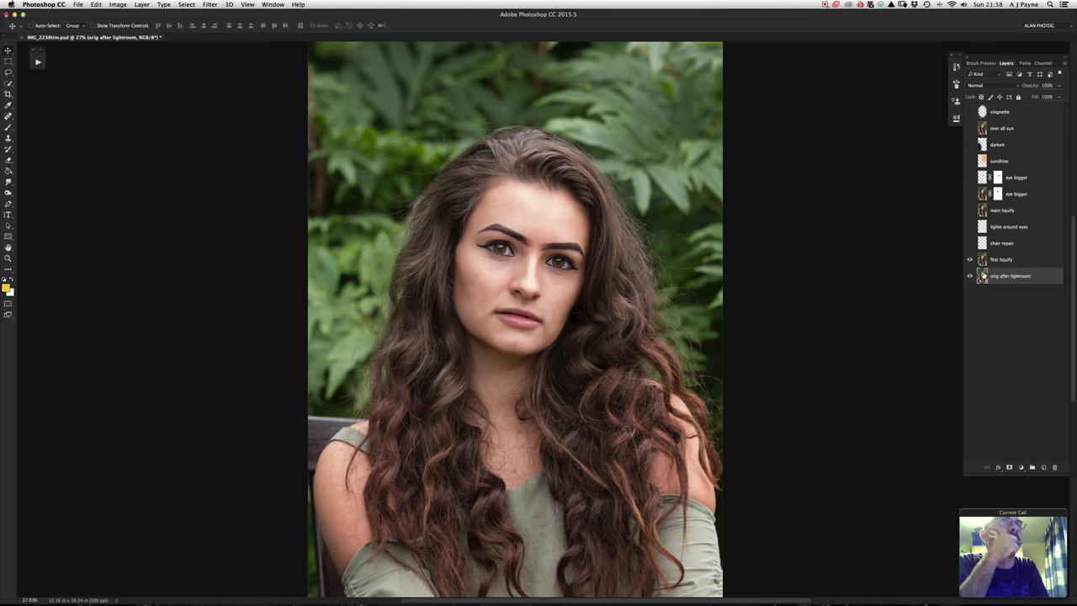
{"action": "left_click", "coordinate": [969, 244]}
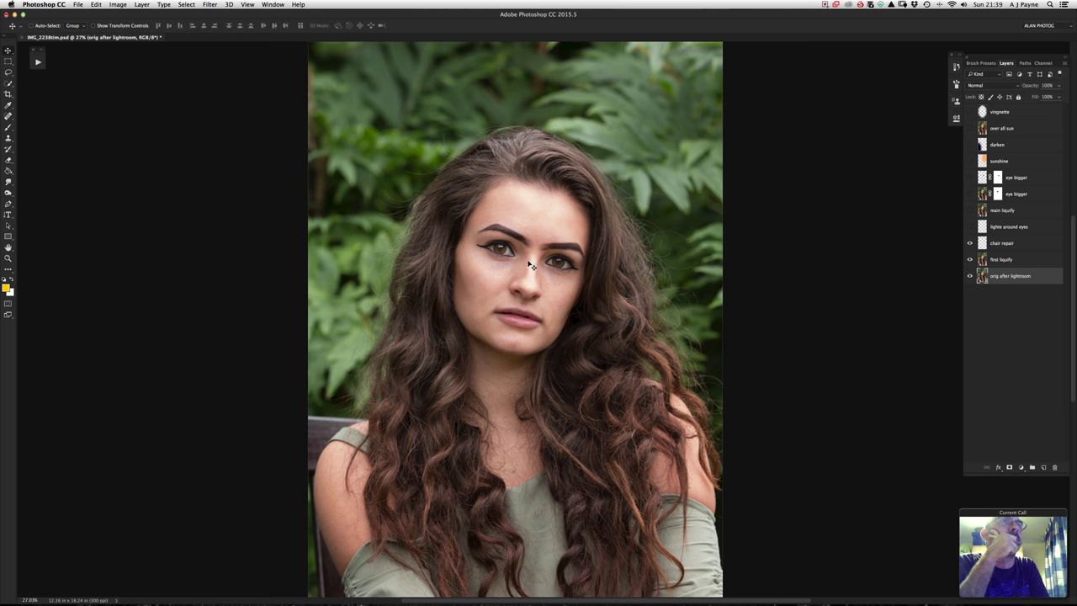
Inspect the face up close and hide the first liquify and chair repair layers, leaving only orig after lightroom visible.
{"action": "key", "text": "z"}
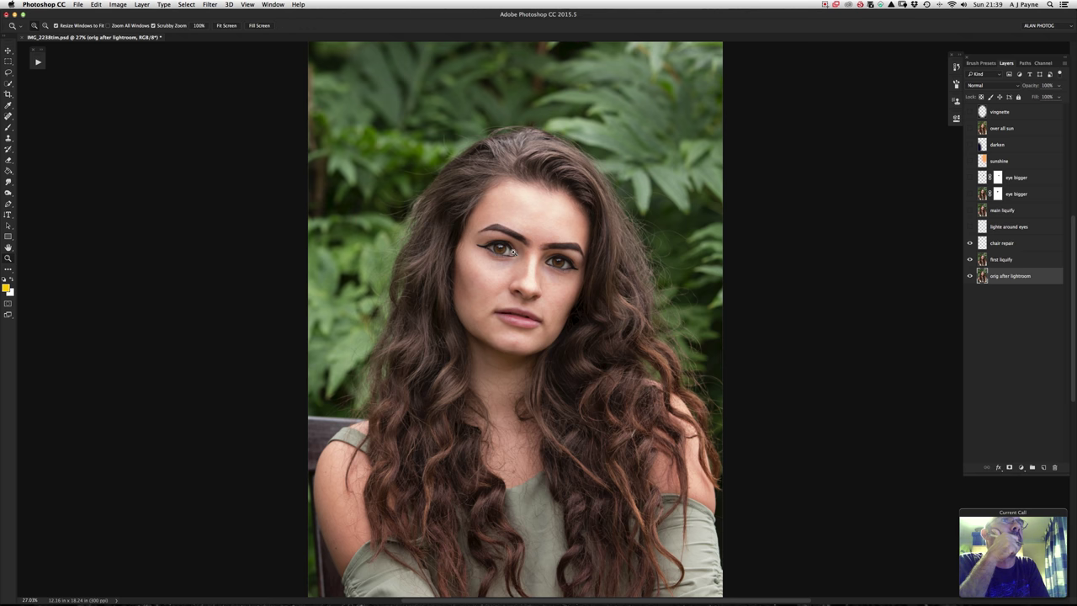
{"action": "left_click_drag", "start_coordinate": [520, 250], "coordinate": [586, 302]}
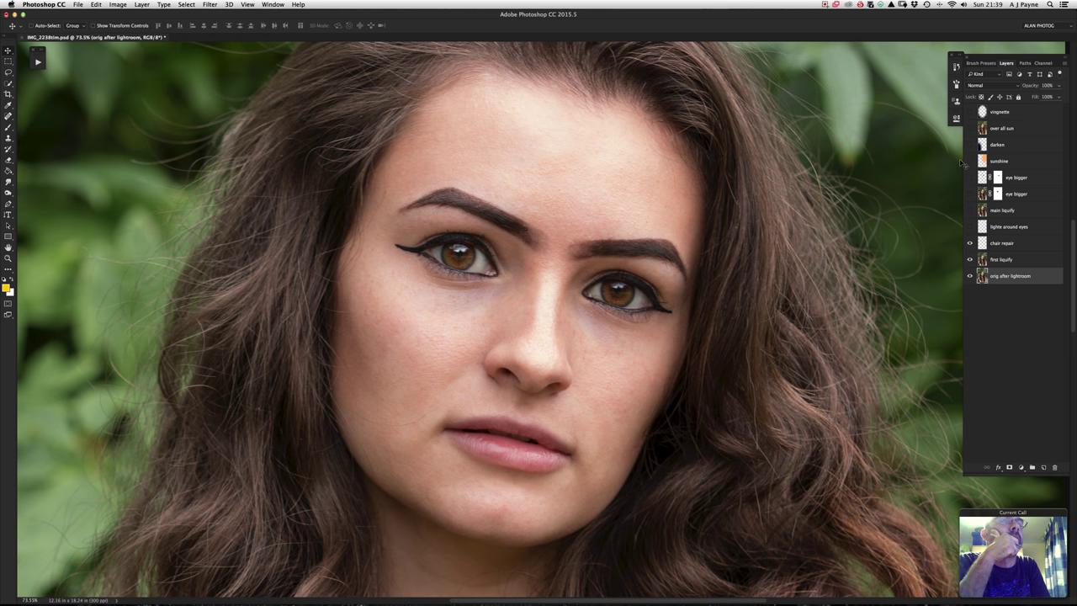
{"action": "left_click", "coordinate": [986, 86]}
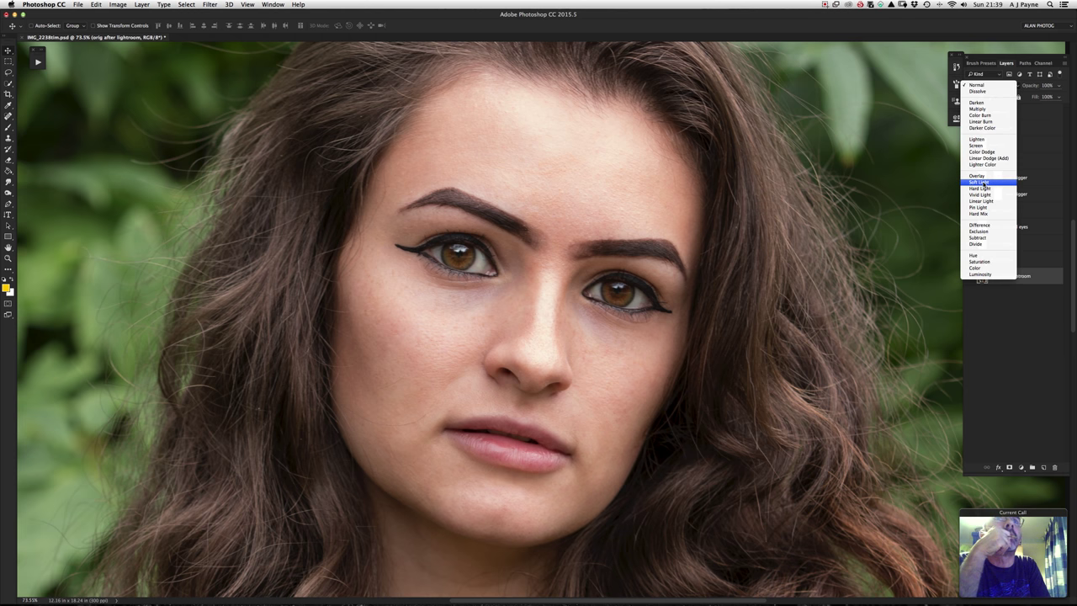
{"action": "left_click", "coordinate": [977, 85]}
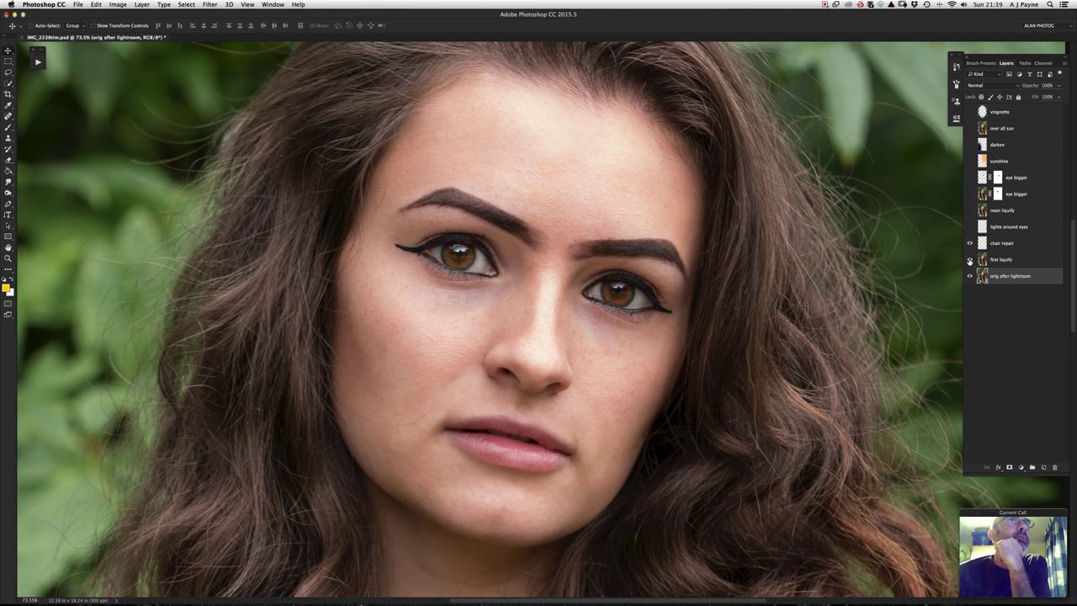
{"action": "left_click_drag", "start_coordinate": [969, 261], "coordinate": [969, 243]}
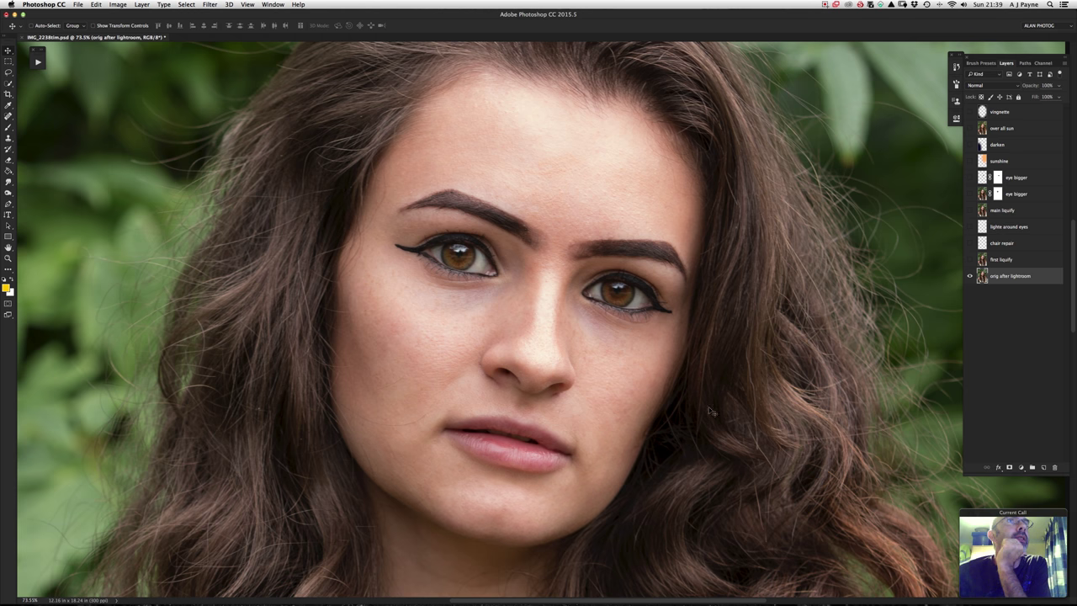
Add a new empty layer directly above orig after lightroom and set its blending mode to Overlay.
{"action": "left_click", "coordinate": [1044, 469]}
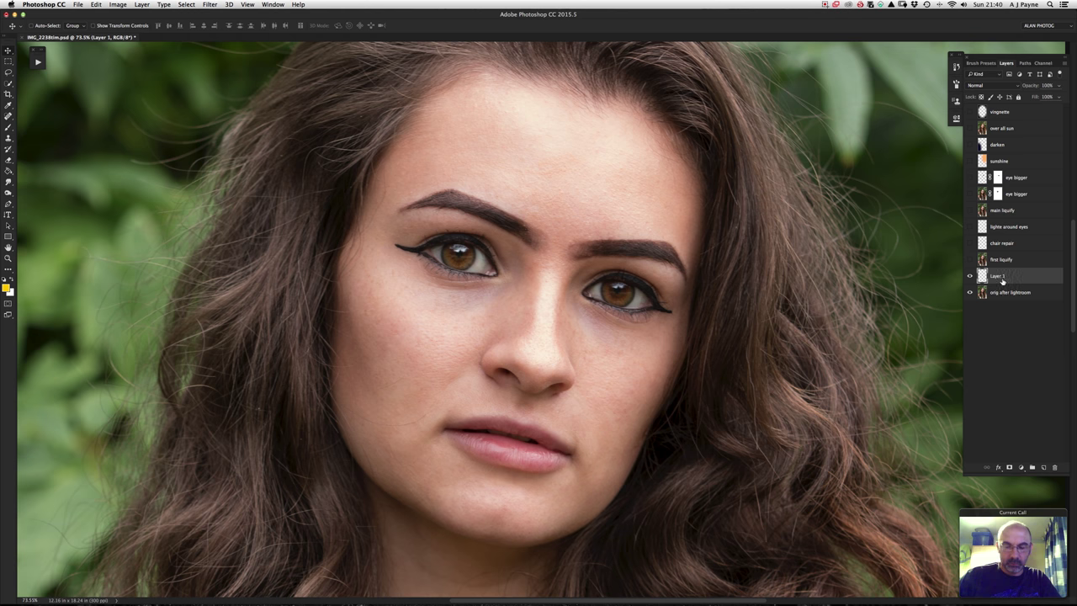
{"action": "left_click", "coordinate": [998, 87]}
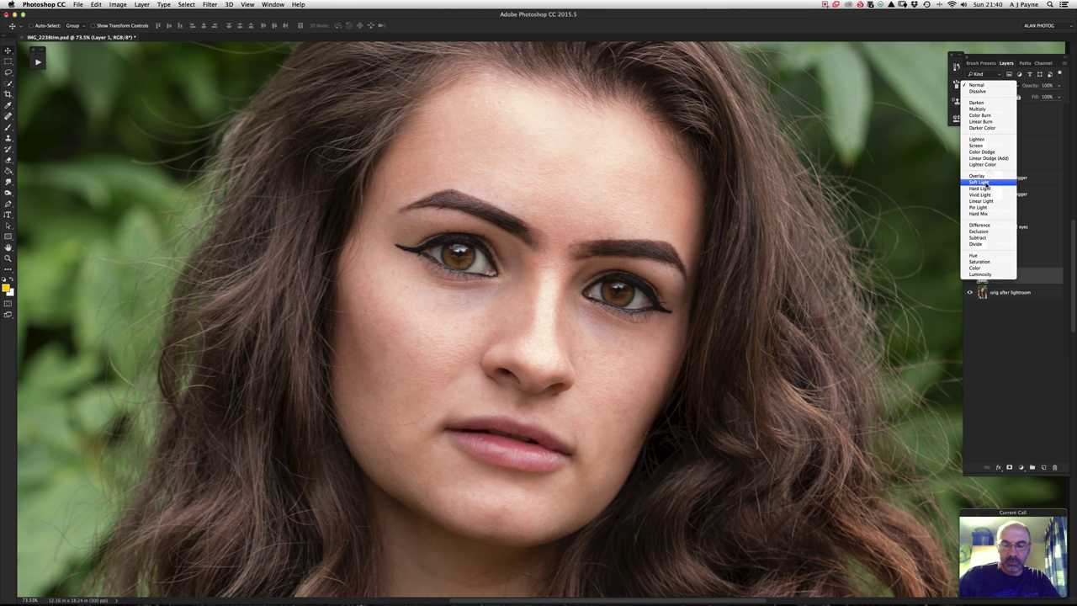
{"action": "key", "text": "Escape"}
{"action": "key", "text": "alt+shift+o"}
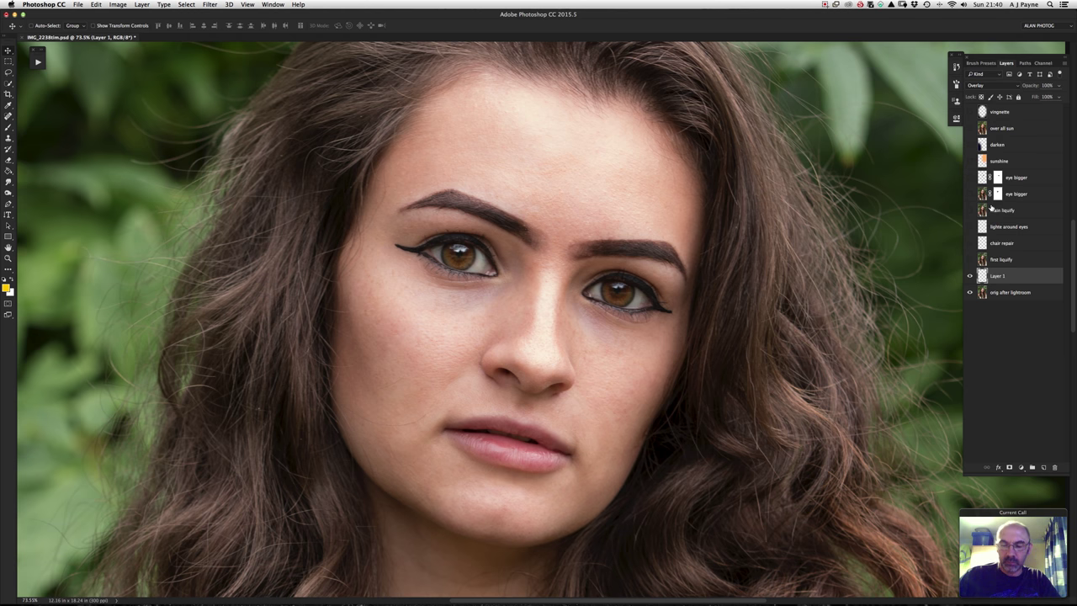
Choose the Brush tool with white as the foreground colour, and change the new layer's blending mode to Soft Light.
{"action": "left_click", "coordinate": [8, 128]}
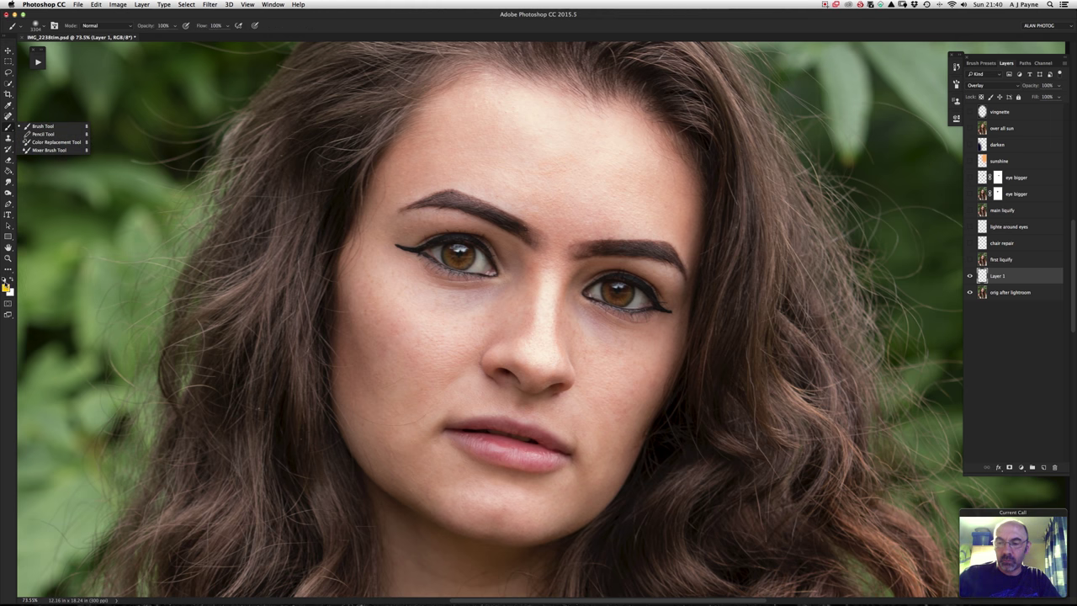
{"action": "left_click", "coordinate": [12, 282]}
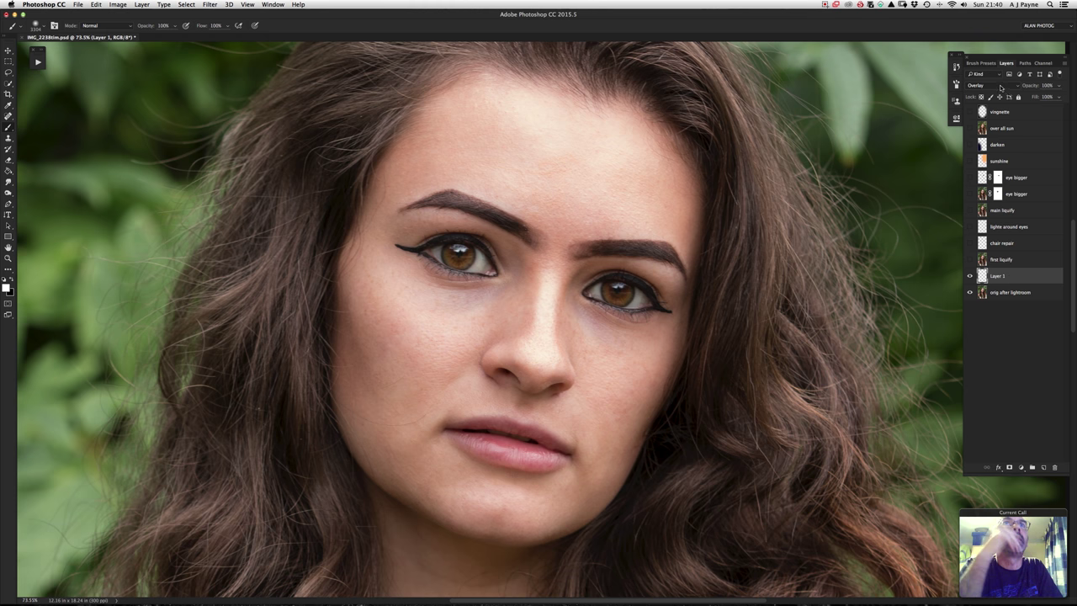
{"action": "left_click", "coordinate": [1000, 86]}
{"action": "left_click", "coordinate": [992, 92]}
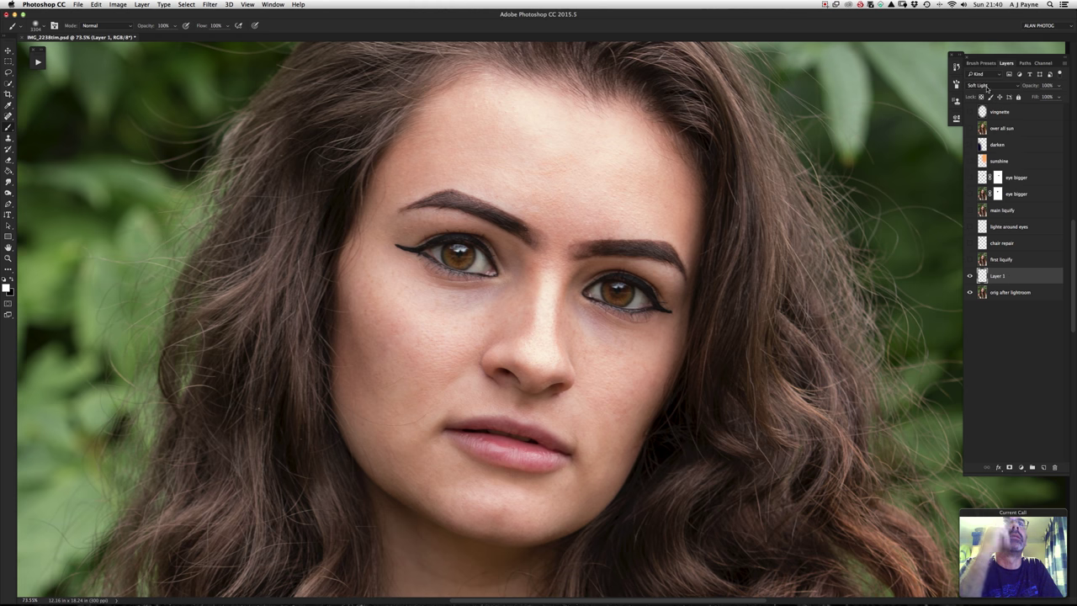
Set the Brush tool's opacity to 6% and its size to 101 px.
{"action": "right_click", "coordinate": [8, 127]}
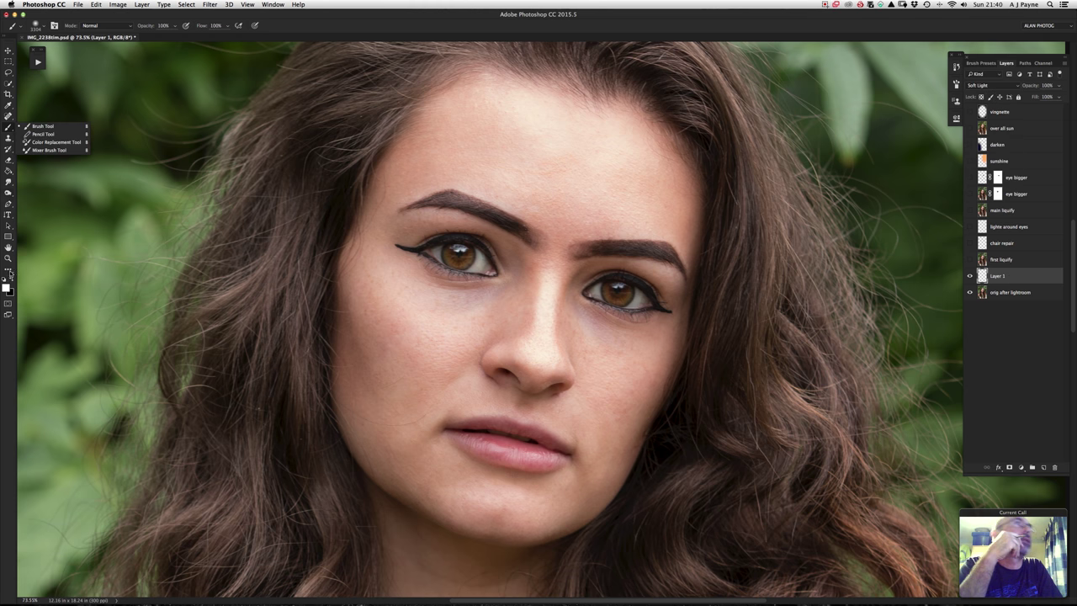
{"action": "left_click", "coordinate": [175, 25]}
{"action": "left_click_drag", "start_coordinate": [177, 38], "coordinate": [138, 42]}
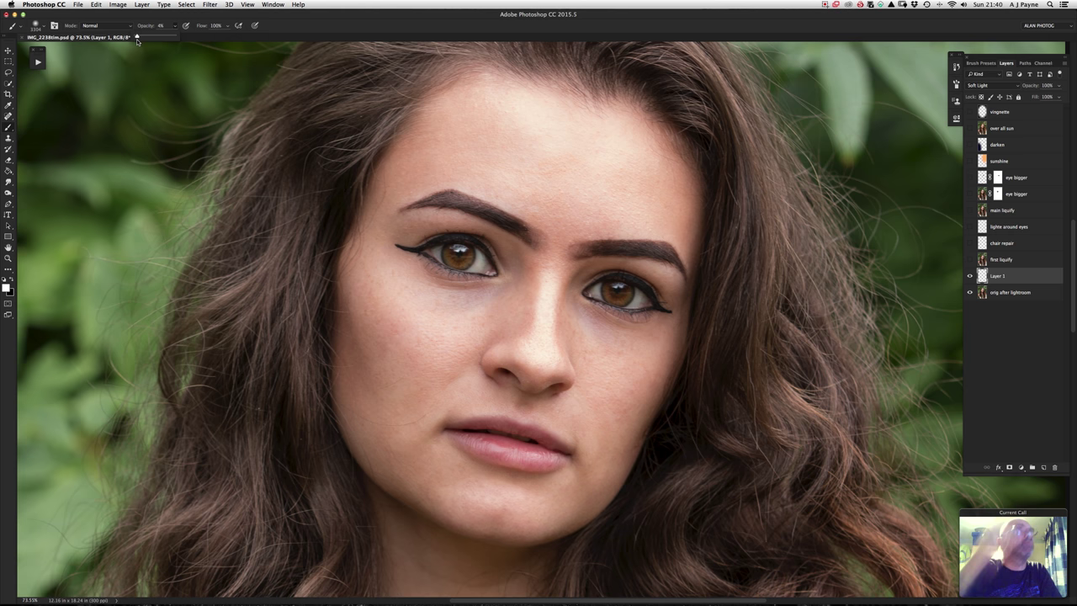
{"action": "left_click_drag", "start_coordinate": [136, 38], "coordinate": [135, 38]}
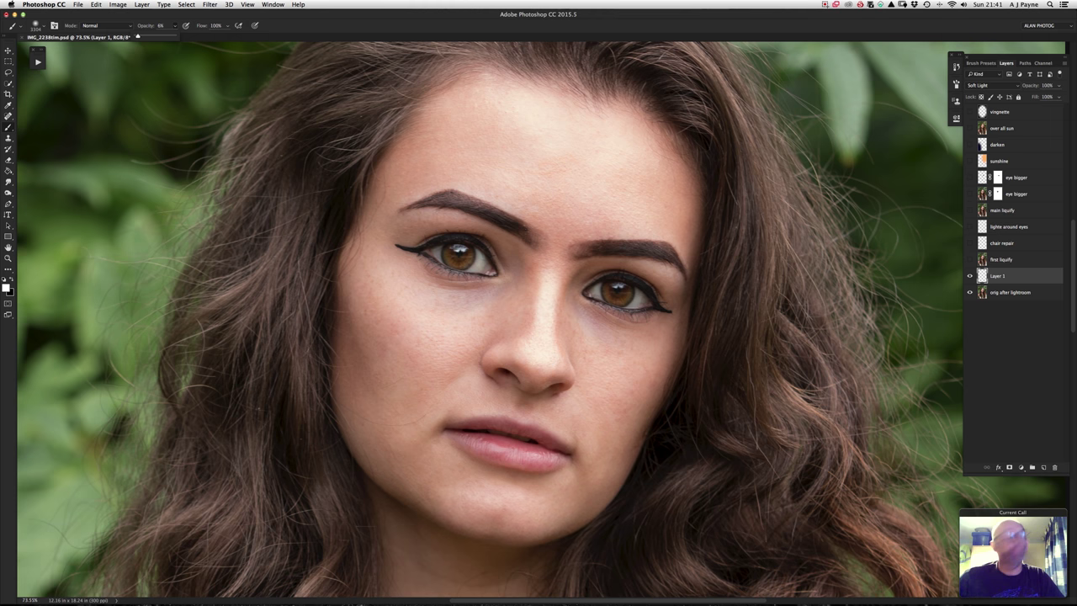
{"action": "mouse_move", "coordinate": [513, 326]}
{"action": "left_mouse_down"}
{"action": "mouse_move", "coordinate": [673, 326]}
{"action": "mouse_move", "coordinate": [352, 326]}
{"action": "mouse_move", "coordinate": [323, 196]}
{"action": "mouse_move", "coordinate": [311, 165]}
{"action": "mouse_move", "coordinate": [293, 159]}
{"action": "mouse_move", "coordinate": [308, 144]}
{"action": "left_mouse_up"}
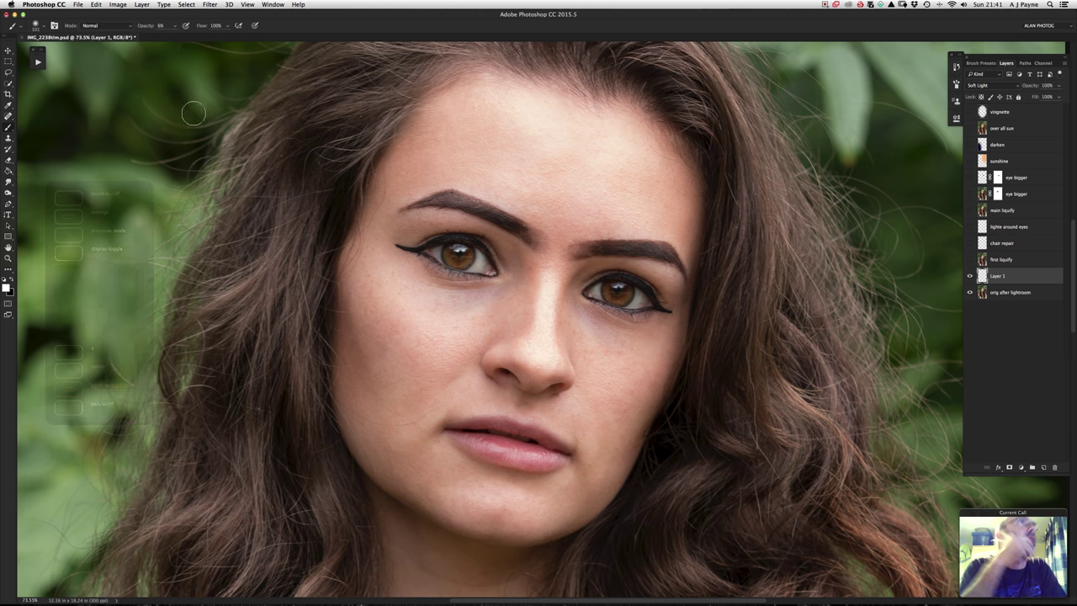
Try a harder edge for the 101 px brush and return its hardness to 0%.
{"action": "left_click", "coordinate": [44, 29]}
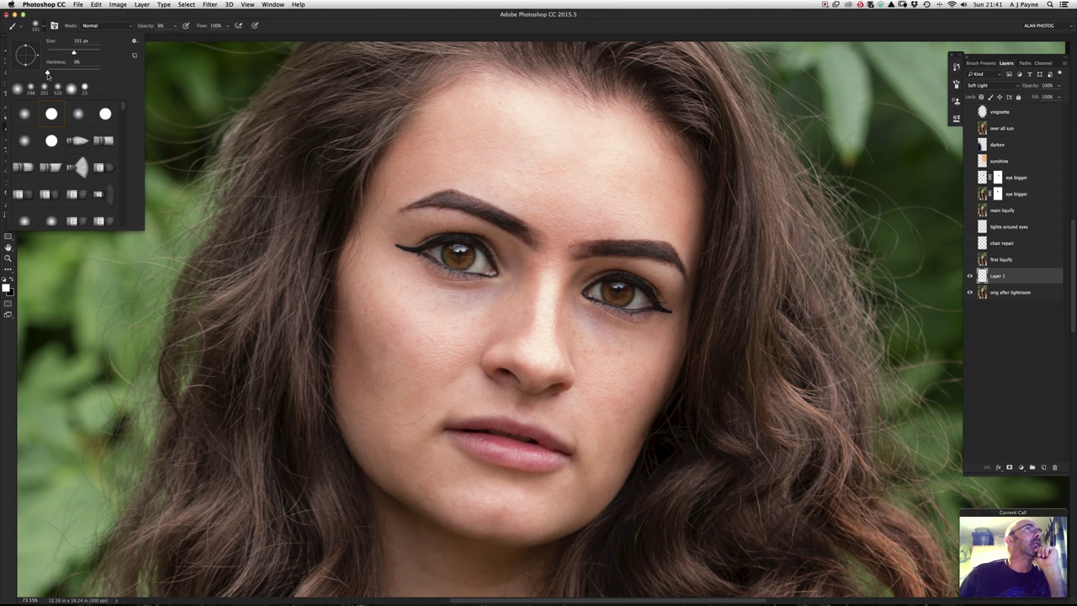
{"action": "left_click_drag", "start_coordinate": [48, 73], "coordinate": [106, 75]}
{"action": "mouse_move", "coordinate": [100, 73]}
{"action": "left_mouse_down"}
{"action": "mouse_move", "coordinate": [42, 83]}
{"action": "mouse_move", "coordinate": [66, 88]}
{"action": "mouse_move", "coordinate": [49, 73]}
{"action": "left_mouse_up"}
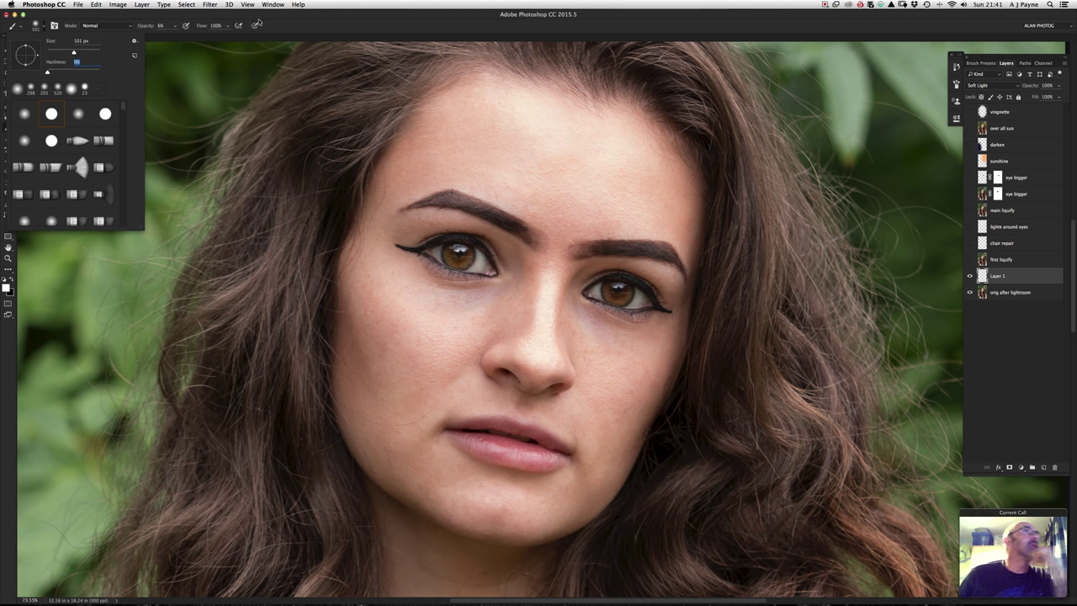
{"action": "left_click", "coordinate": [285, 25]}
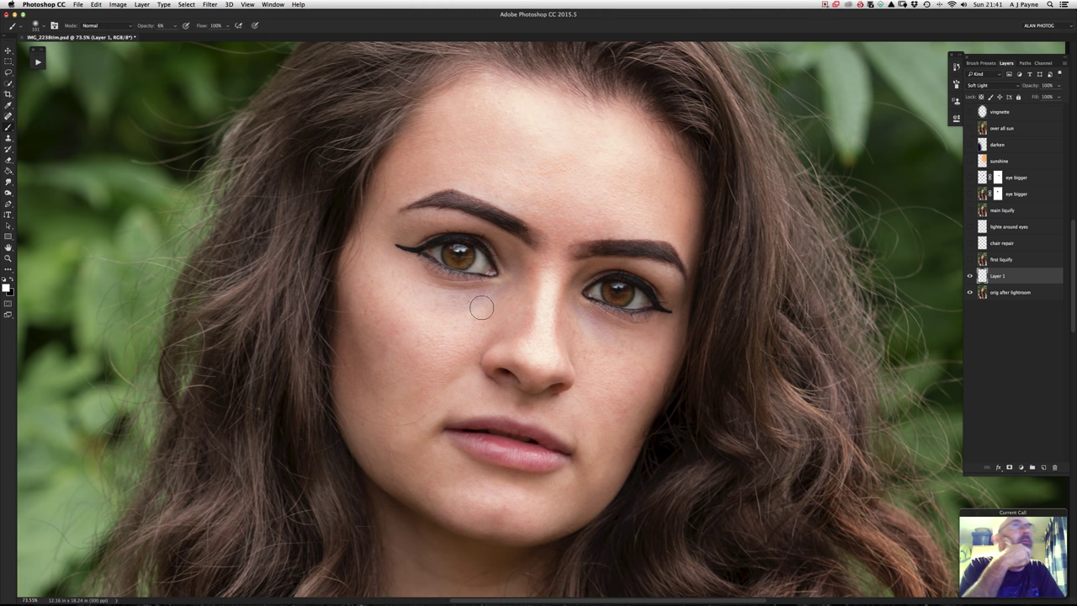
Reduce the brush to about half its size for close work around the woman's eyes and nose.
{"action": "key", "text": "z"}
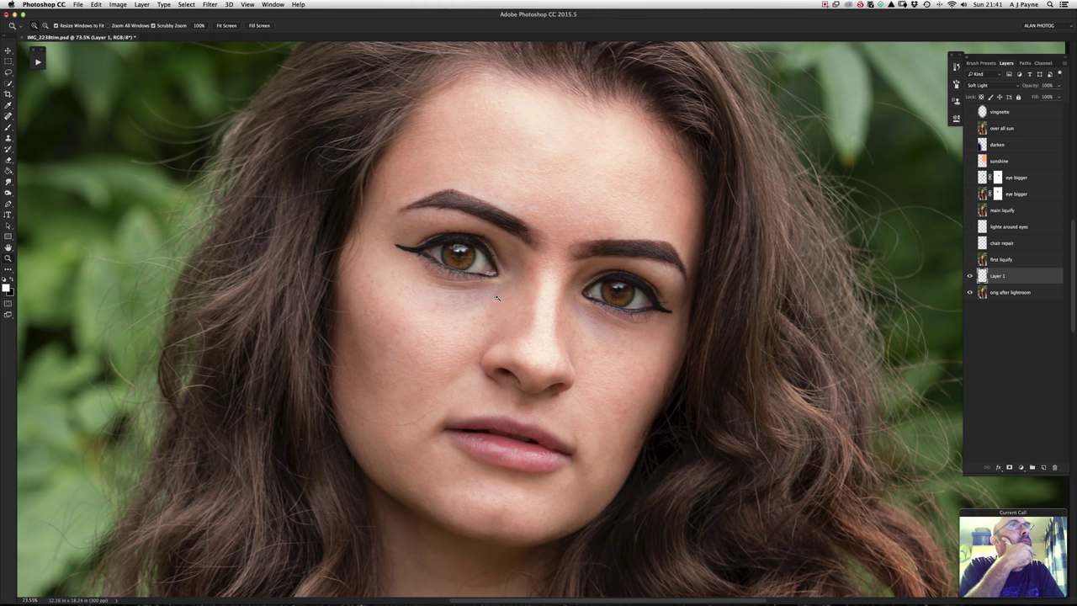
{"action": "left_click_drag", "start_coordinate": [503, 307], "coordinate": [516, 304]}
{"action": "key", "text": "b"}
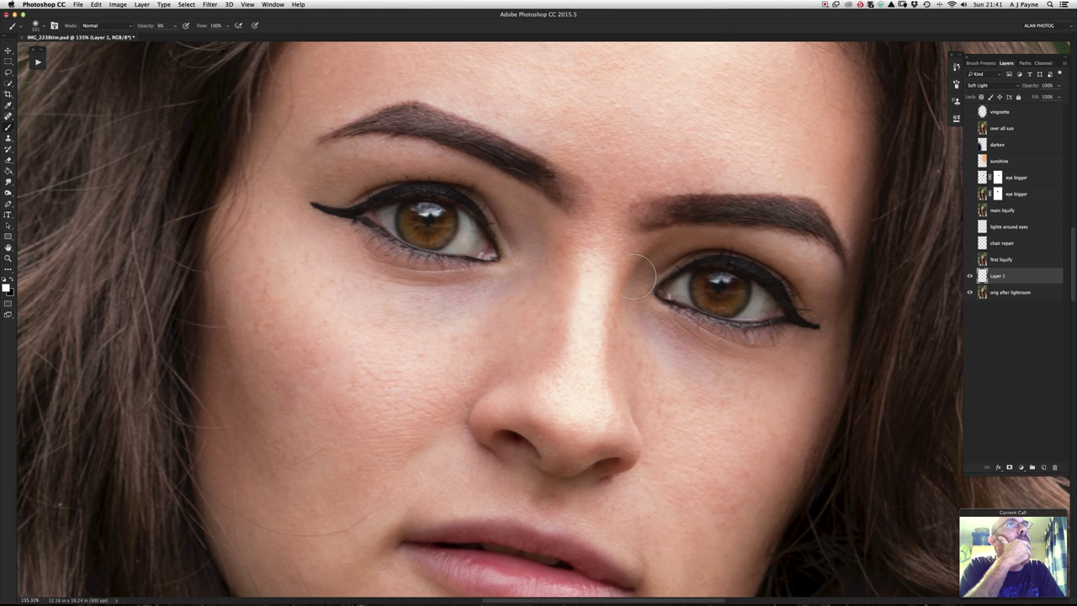
{"action": "left_click", "coordinate": [622, 311], "text": "ctrl+alt"}
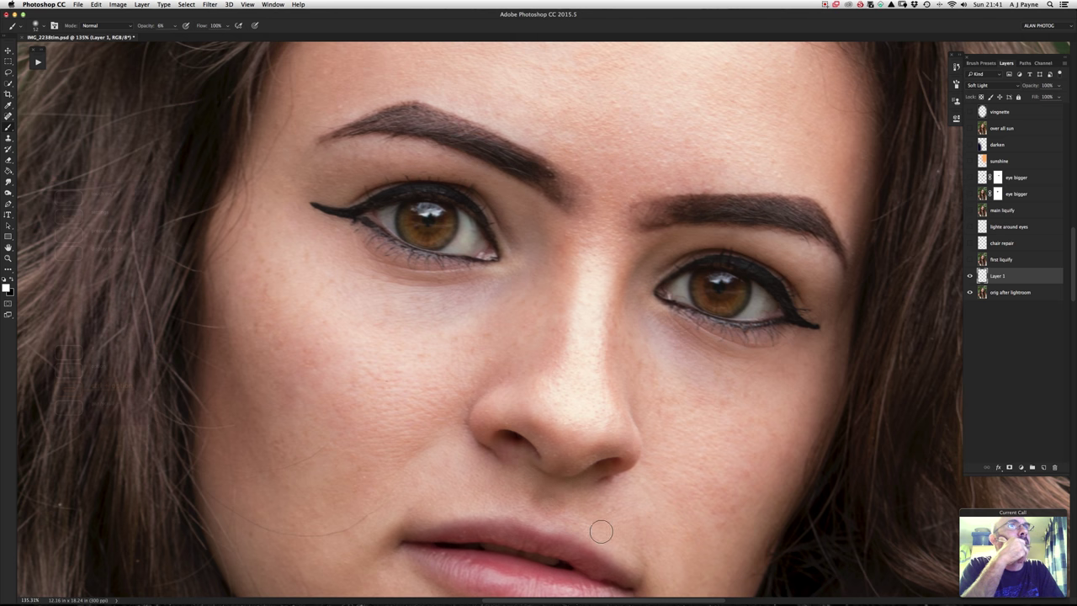
Look over the lips, chin and eyes, and toggle the new Soft Light layer off and on to compare the face.
{"action": "scroll", "coordinate": [596, 502], "scroll_direction": "down", "scroll_amount": 5}
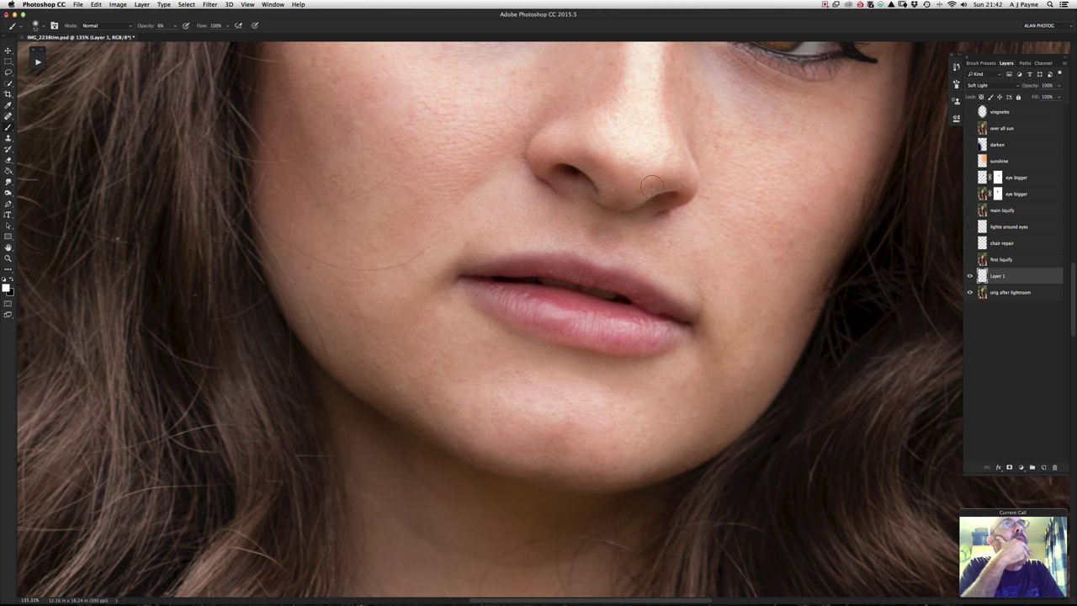
{"action": "scroll", "coordinate": [652, 191], "scroll_direction": "up", "scroll_amount": 5}
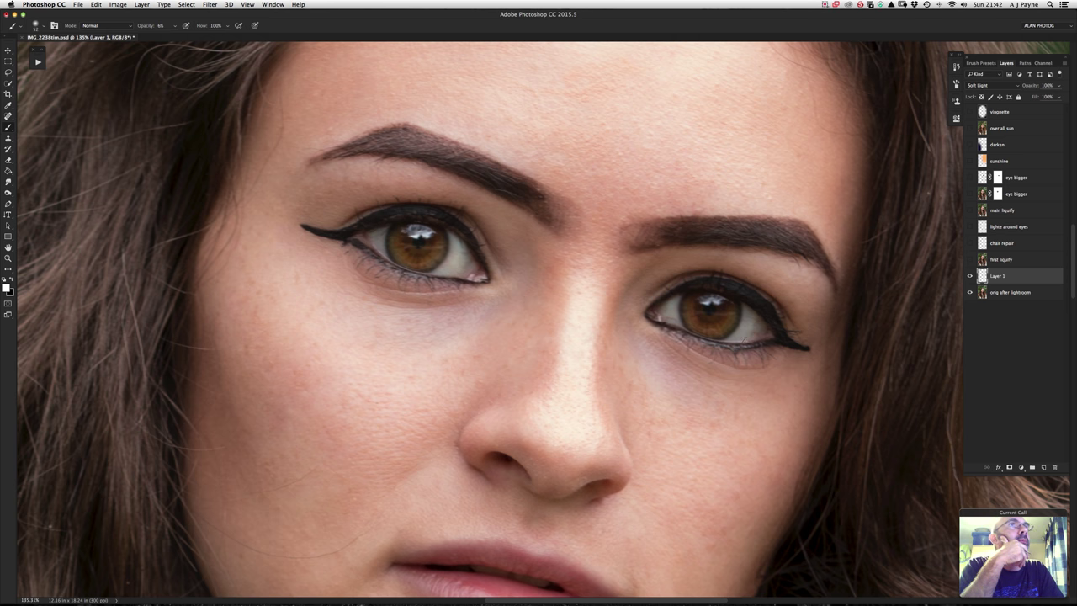
{"action": "left_click", "coordinate": [969, 277]}
{"action": "left_click", "coordinate": [969, 277]}
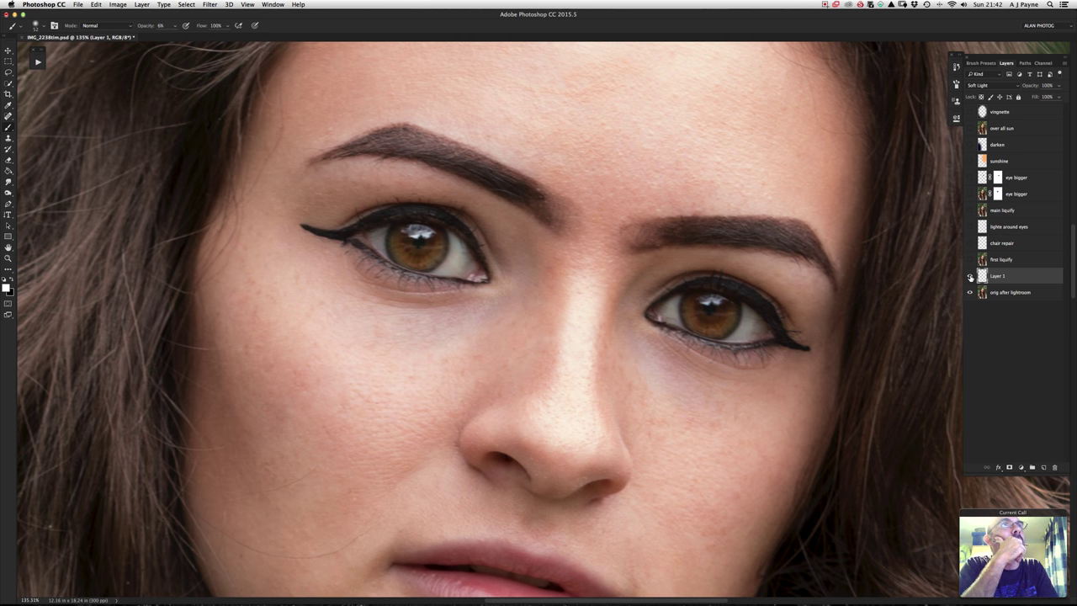
Toggle the Soft Light layer off and on to compare the close-up of the woman's eyes and nose.
{"action": "left_click", "coordinate": [970, 276]}
{"action": "left_click", "coordinate": [970, 277]}
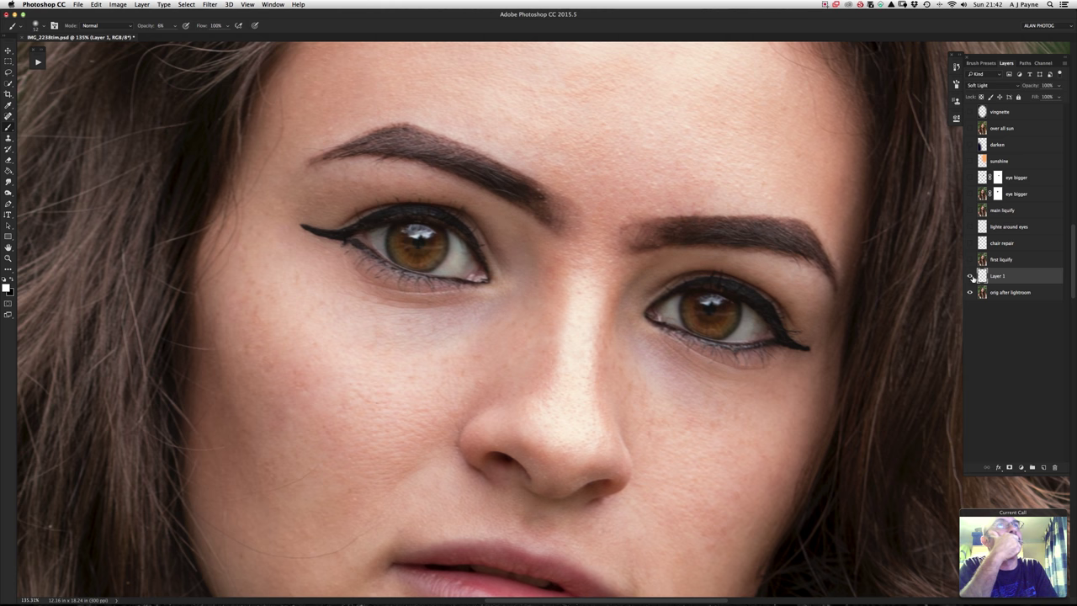
{"action": "left_click", "coordinate": [970, 276]}
Compare the whole face with and without the painted Soft Light layer at a wider view.
{"action": "key", "text": "z"}
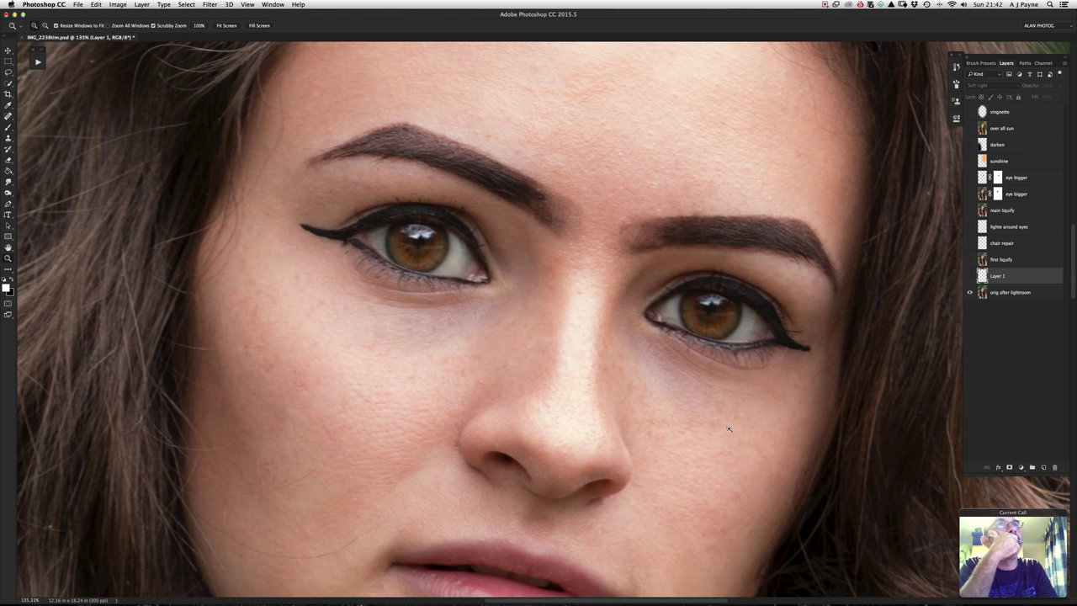
{"action": "left_click", "coordinate": [721, 410], "text": "alt"}
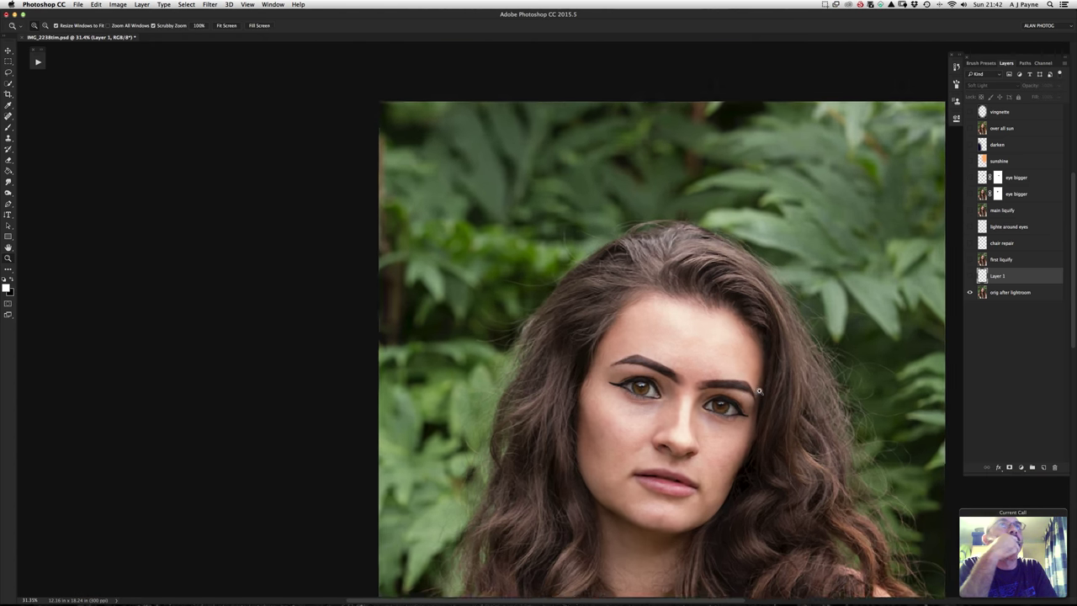
{"action": "left_click", "coordinate": [758, 390]}
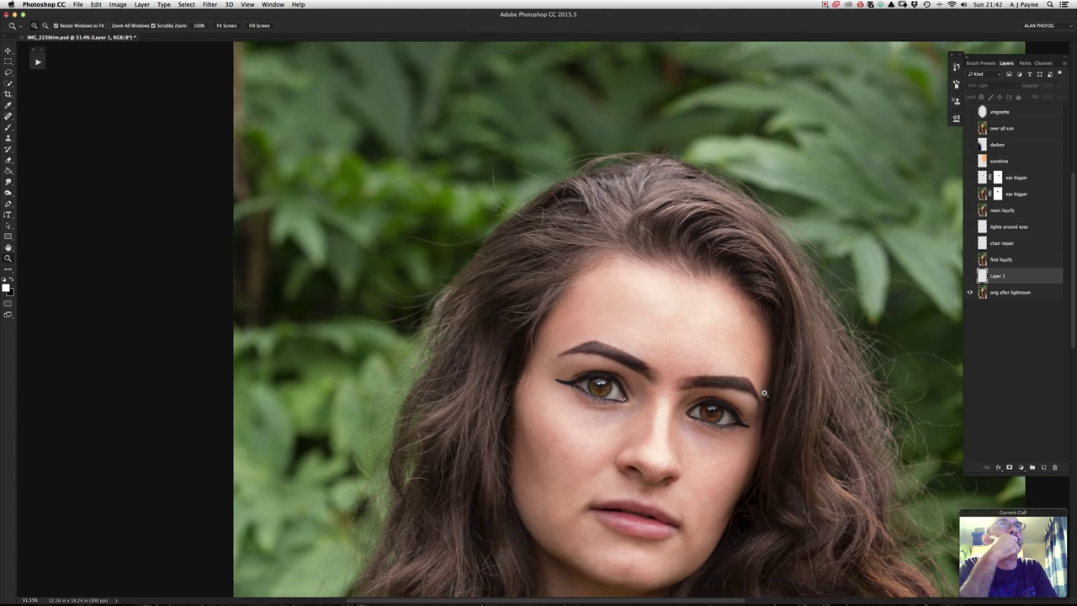
{"action": "key", "text": "b"}
{"action": "left_click", "coordinate": [970, 277]}
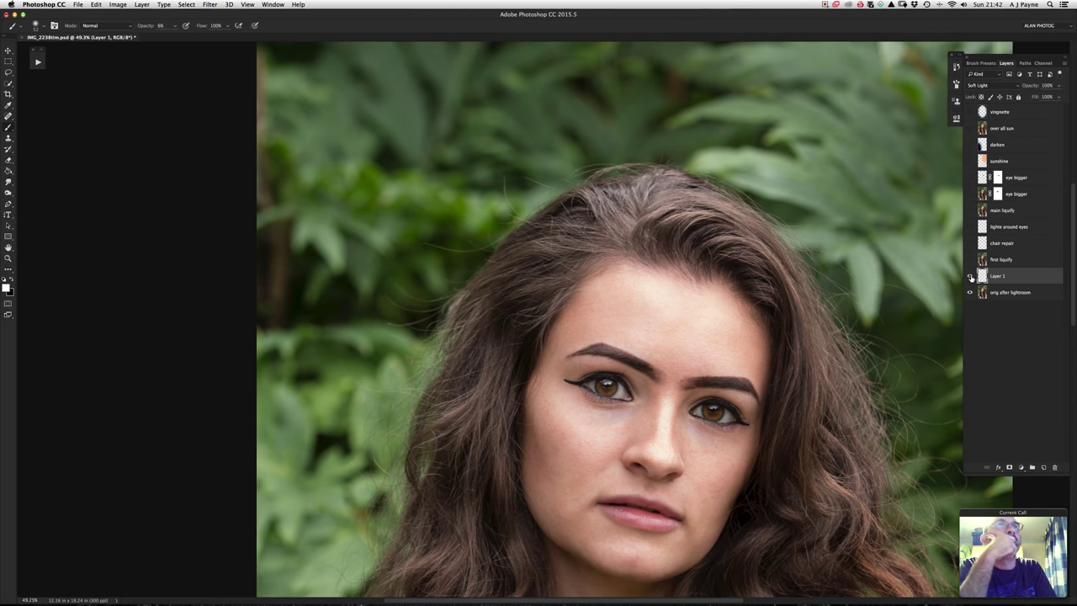
{"action": "left_click", "coordinate": [970, 276]}
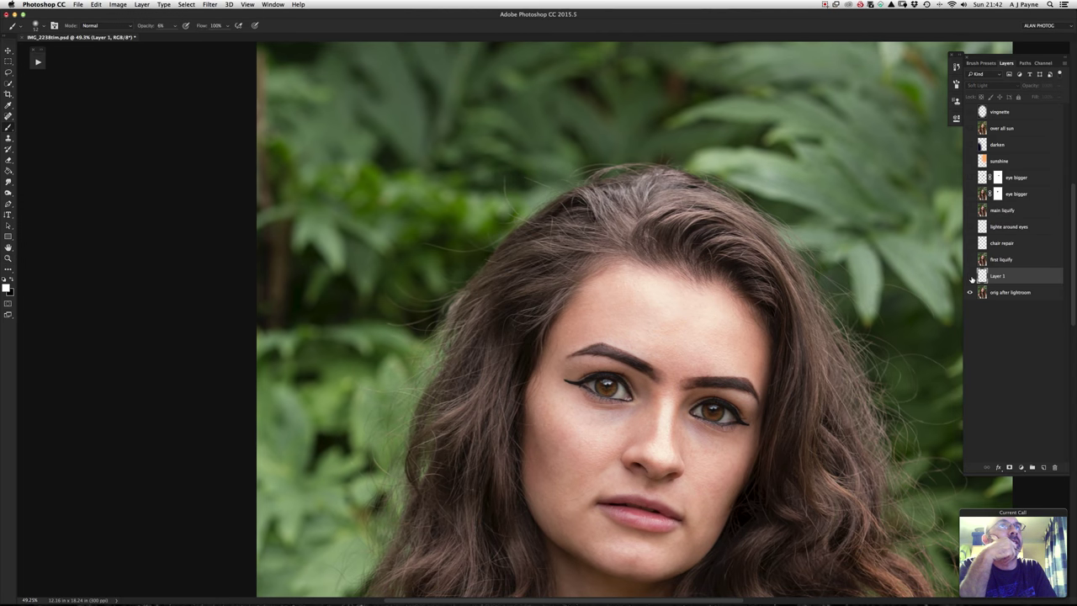
{"action": "left_click", "coordinate": [970, 276]}
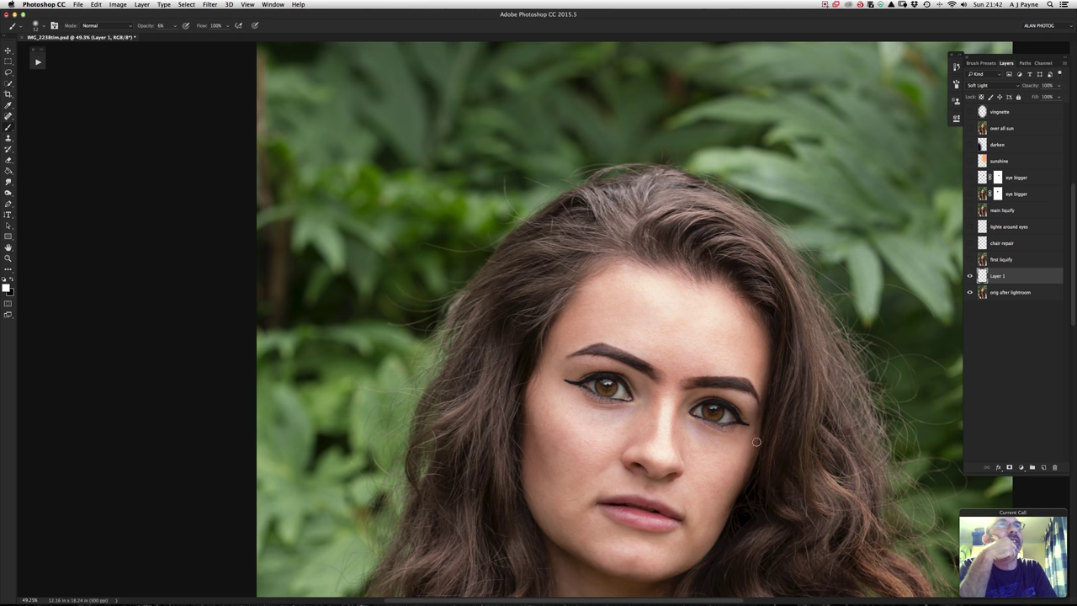
{"action": "key", "text": "z"}
{"action": "mouse_move", "coordinate": [757, 442]}
{"action": "left_mouse_down"}
{"action": "mouse_move", "coordinate": [582, 247]}
{"action": "mouse_move", "coordinate": [824, 252]}
{"action": "left_mouse_up"}
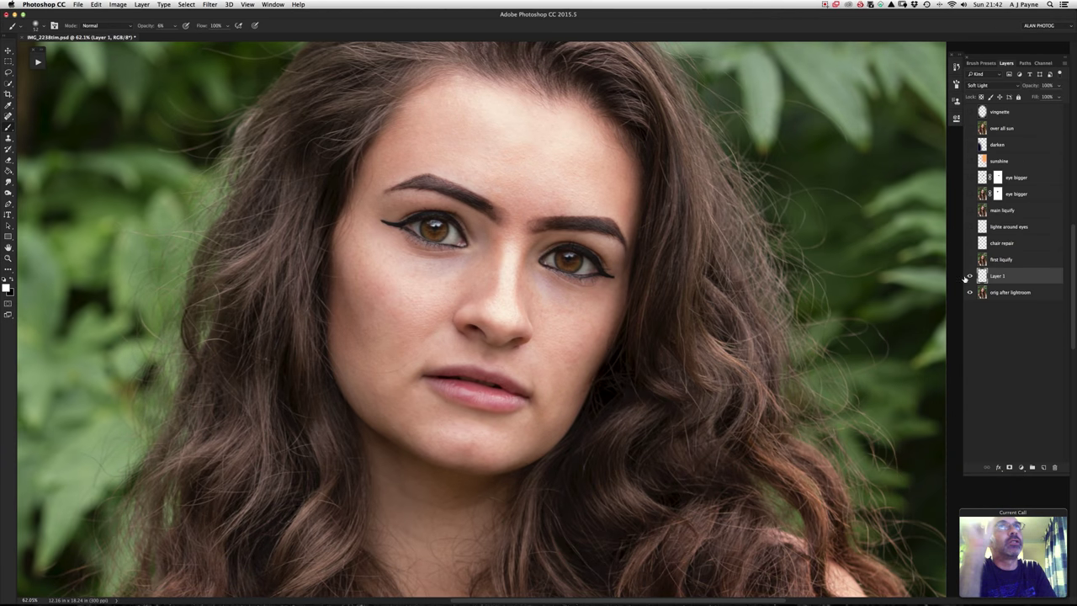
{"action": "left_click", "coordinate": [969, 276]}
{"action": "left_click", "coordinate": [970, 276]}
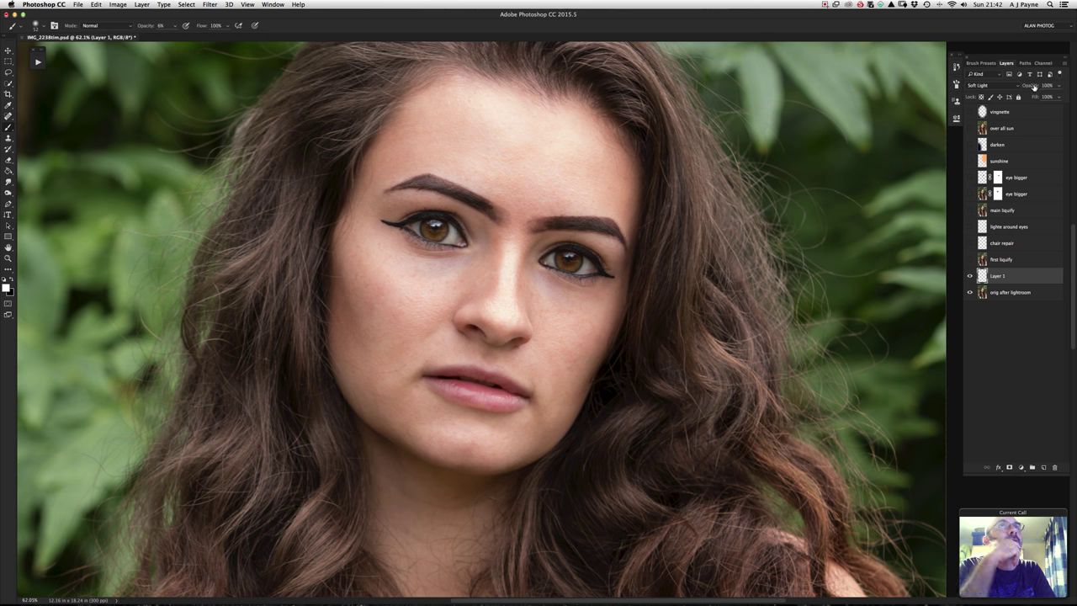
Reduce the Soft Light layer's opacity, trying 2% and then a more moderate value.
{"action": "left_click", "coordinate": [1034, 88]}
{"action": "type", "text": "2"}
{"action": "key", "text": "Return"}
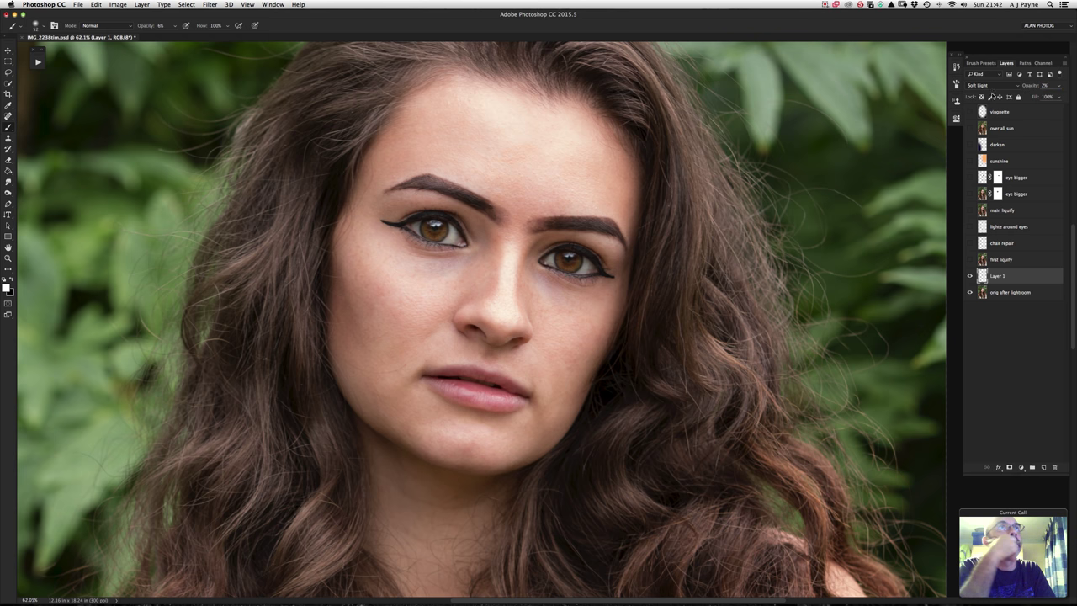
{"action": "mouse_move", "coordinate": [1031, 92]}
{"action": "left_mouse_down"}
{"action": "mouse_move", "coordinate": [1052, 91]}
{"action": "mouse_move", "coordinate": [1023, 87]}
{"action": "left_mouse_up"}
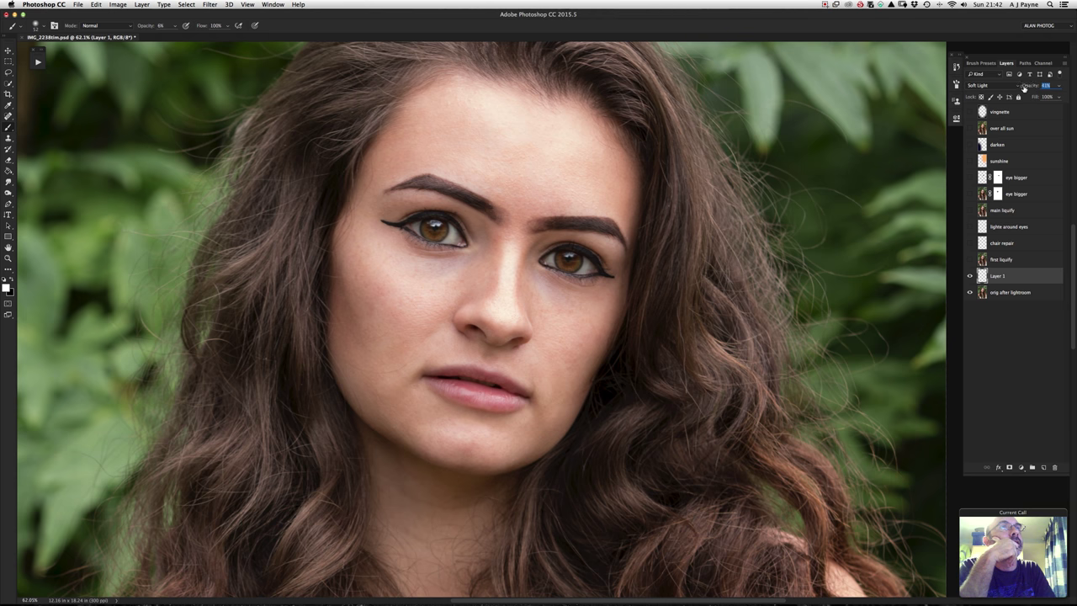
Compare the face with the faded Soft Light layer off and on, and delete Layer 1.
{"action": "left_click", "coordinate": [970, 276]}
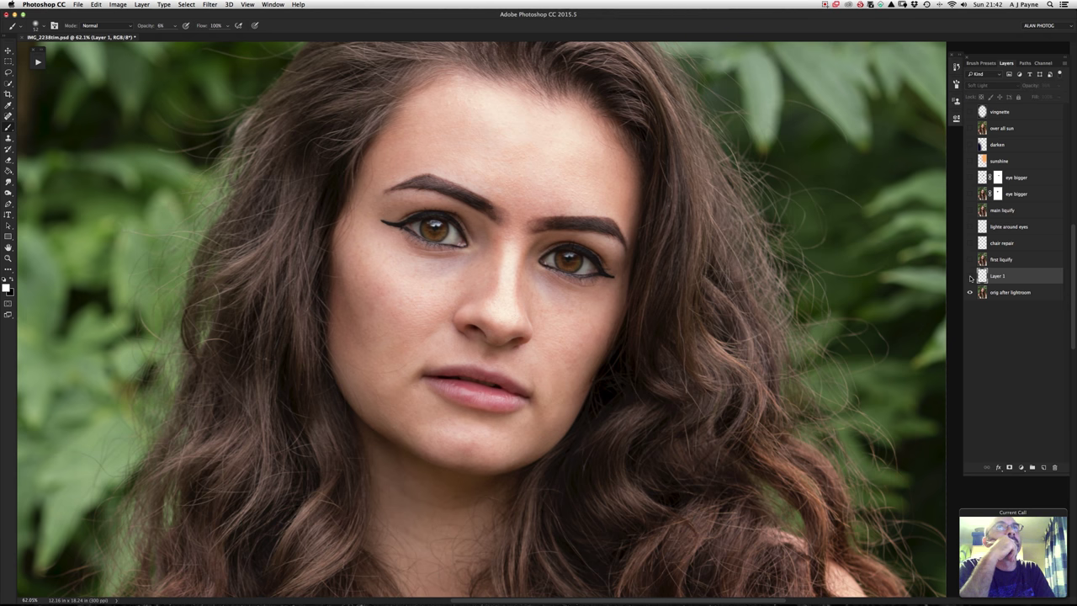
{"action": "left_click", "coordinate": [971, 277]}
{"action": "left_click", "coordinate": [970, 276]}
{"action": "left_click", "coordinate": [971, 275]}
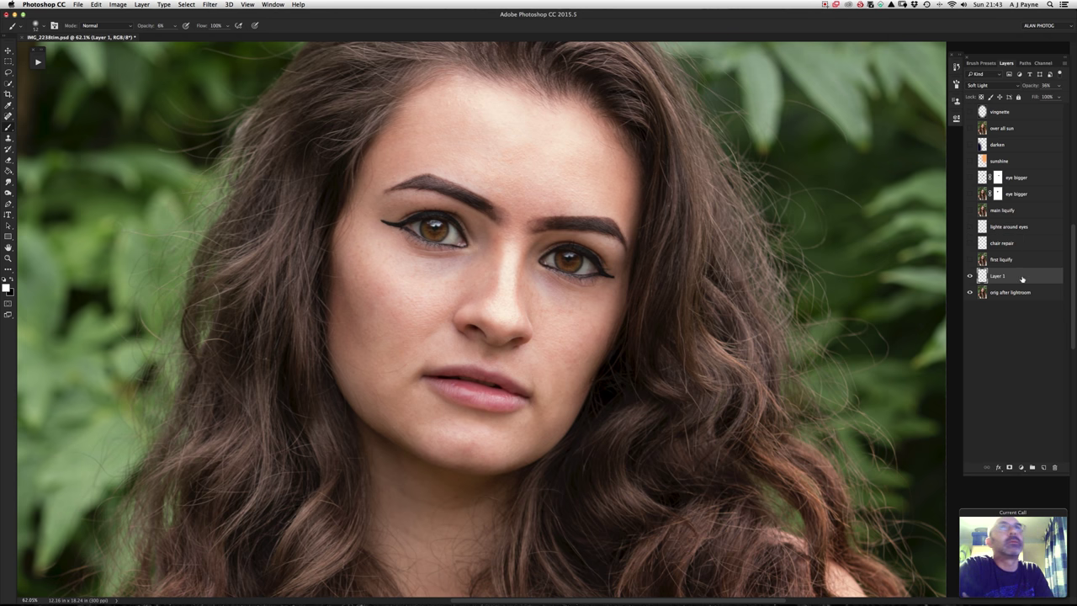
{"action": "left_click_drag", "start_coordinate": [1022, 279], "coordinate": [1054, 467]}
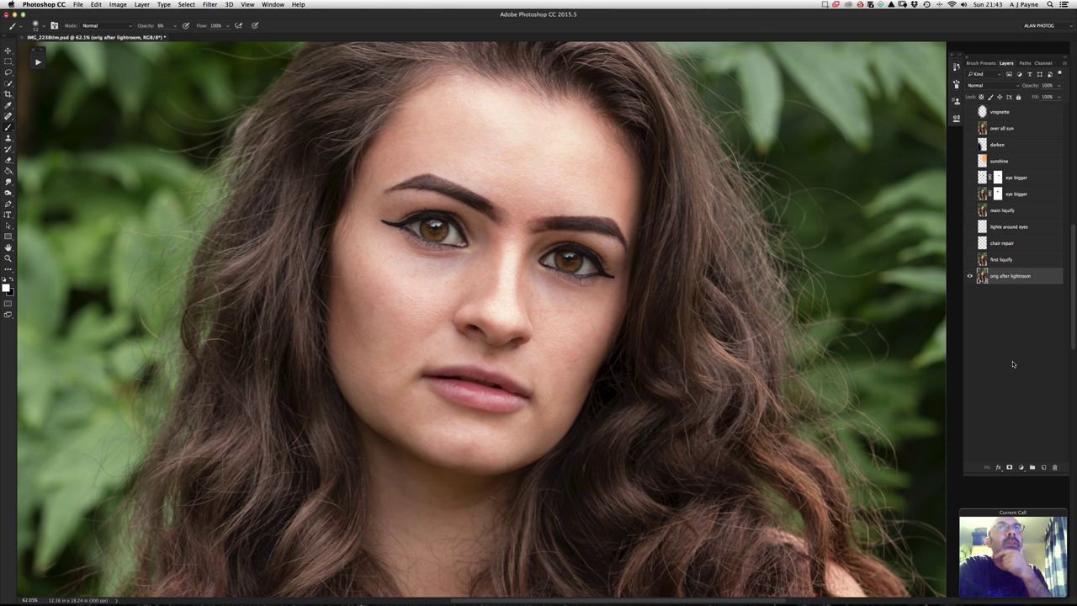
Show the first liquify, chair repair and lighte around eyes layers, toggling the eye-lightening layer to compare its effect.
{"action": "left_click", "coordinate": [970, 260]}
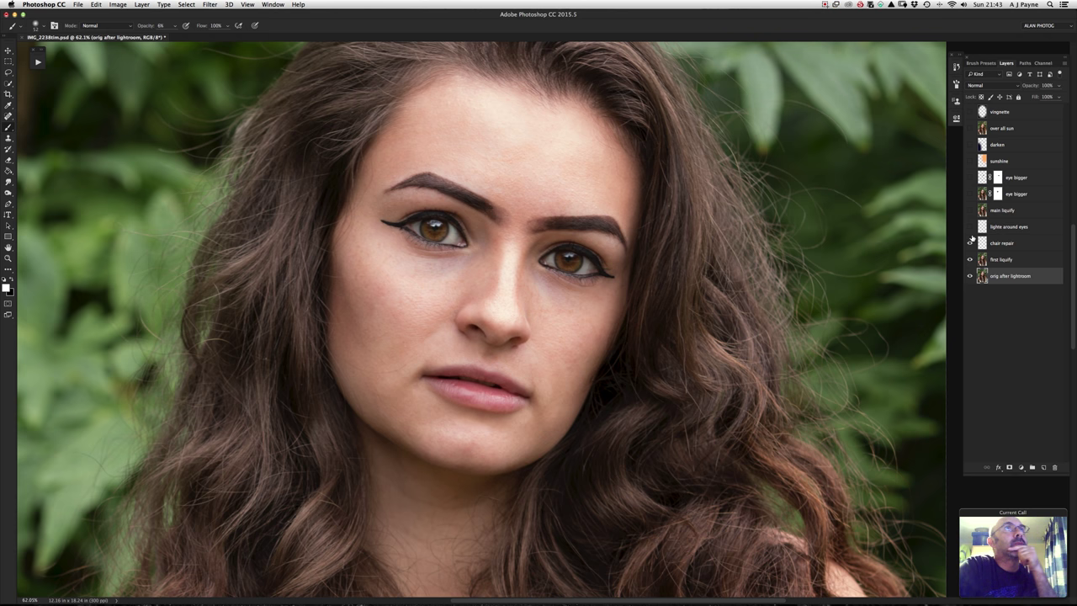
{"action": "left_click", "coordinate": [970, 227]}
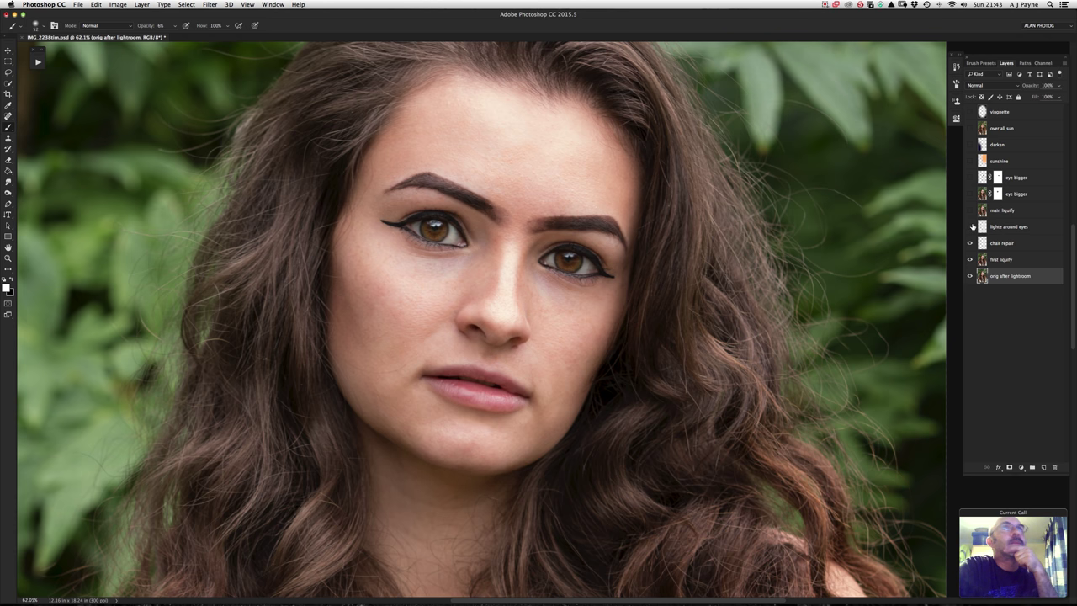
{"action": "left_click", "coordinate": [972, 227]}
{"action": "left_click", "coordinate": [972, 227]}
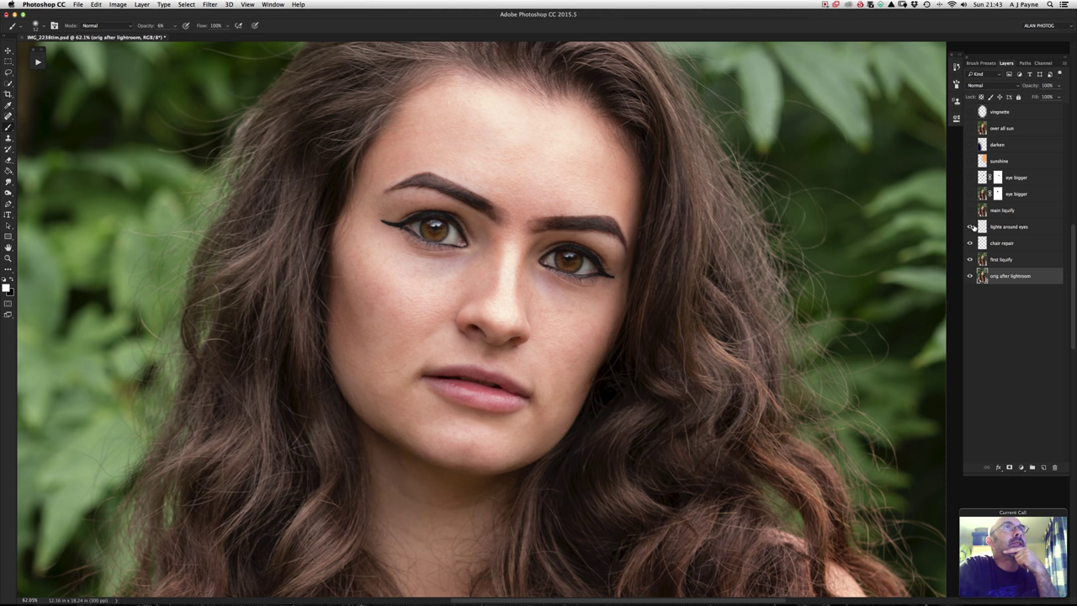
{"action": "left_click", "coordinate": [972, 228]}
{"action": "left_click", "coordinate": [972, 228]}
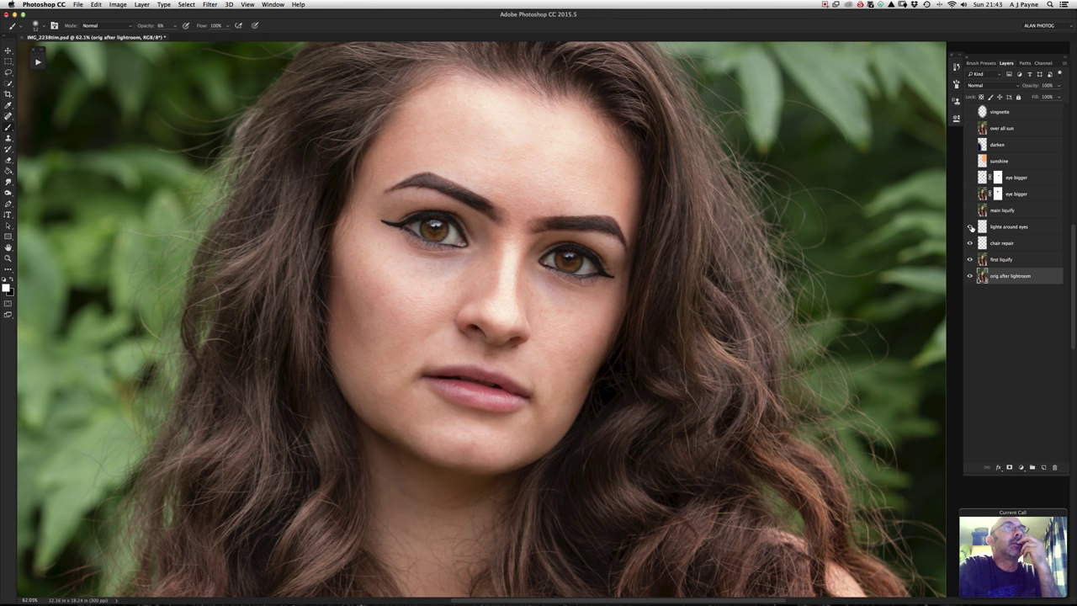
{"action": "left_click", "coordinate": [971, 227]}
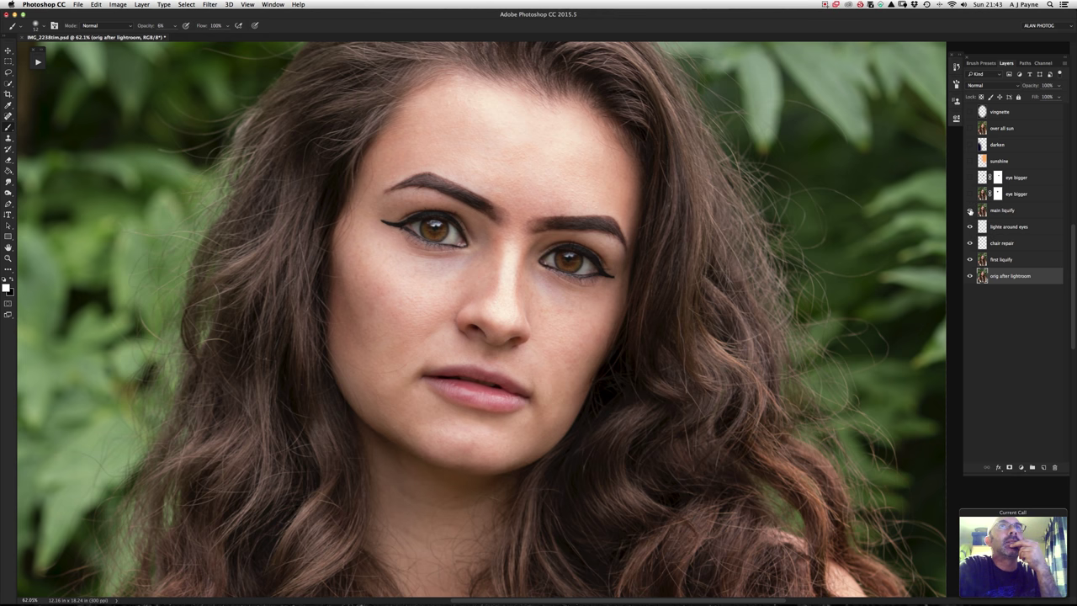
Toggle the "main liquify" layer's visibility repeatedly to compare the close-up of the face with and without the effect, leaving the layer shown.
{"action": "left_click", "coordinate": [970, 211]}
{"action": "left_click", "coordinate": [970, 211]}
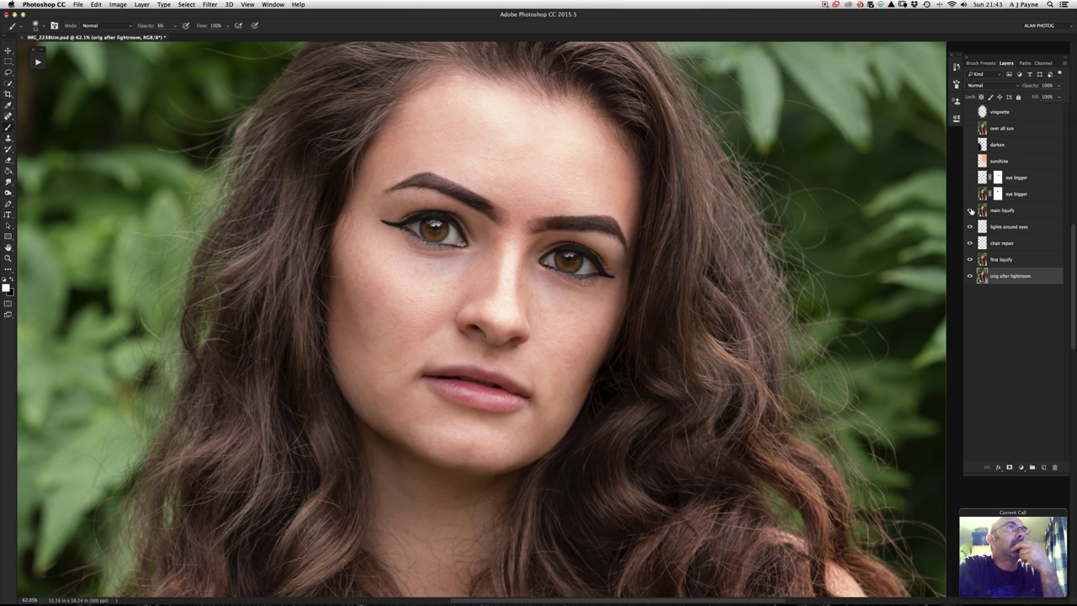
{"action": "left_click", "coordinate": [971, 211]}
{"action": "left_click", "coordinate": [972, 210]}
{"action": "left_click", "coordinate": [972, 210]}
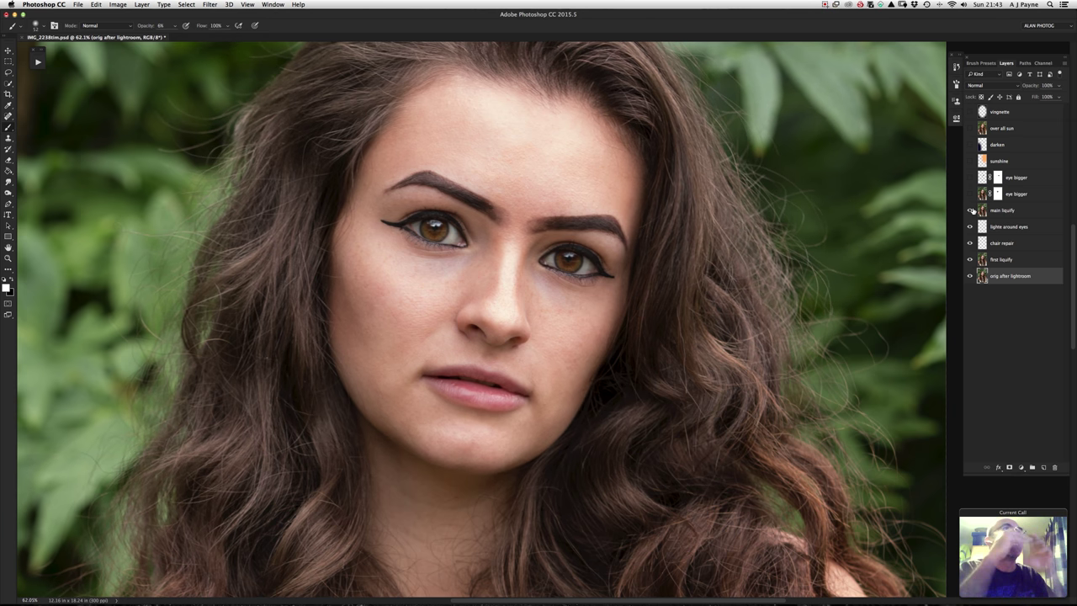
{"action": "left_click", "coordinate": [972, 210]}
{"action": "left_click", "coordinate": [972, 211]}
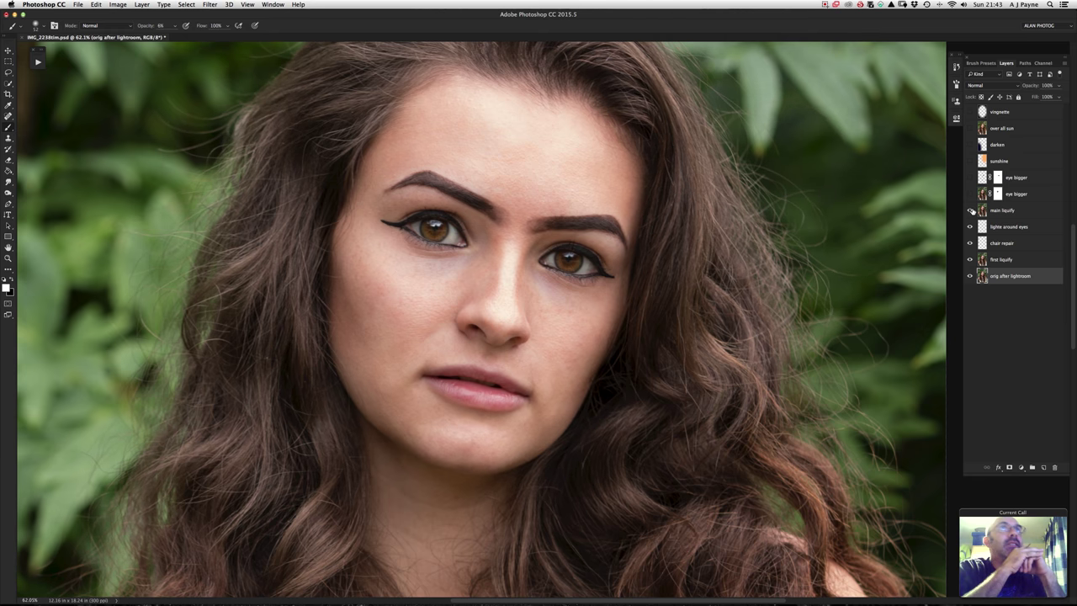
{"action": "left_click", "coordinate": [972, 210]}
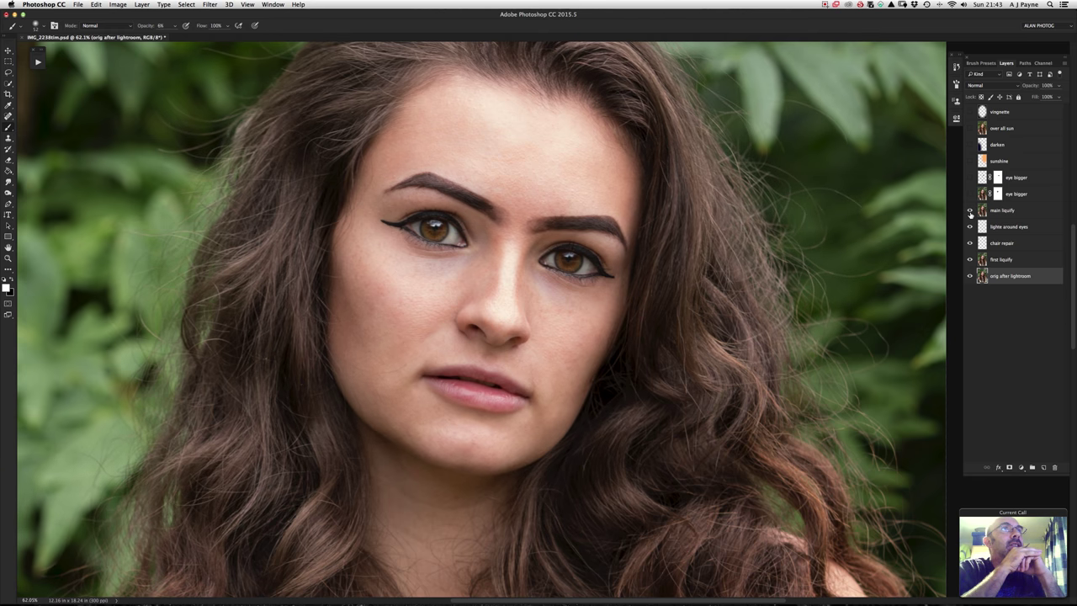
{"action": "left_click", "coordinate": [971, 212]}
{"action": "left_click", "coordinate": [972, 211]}
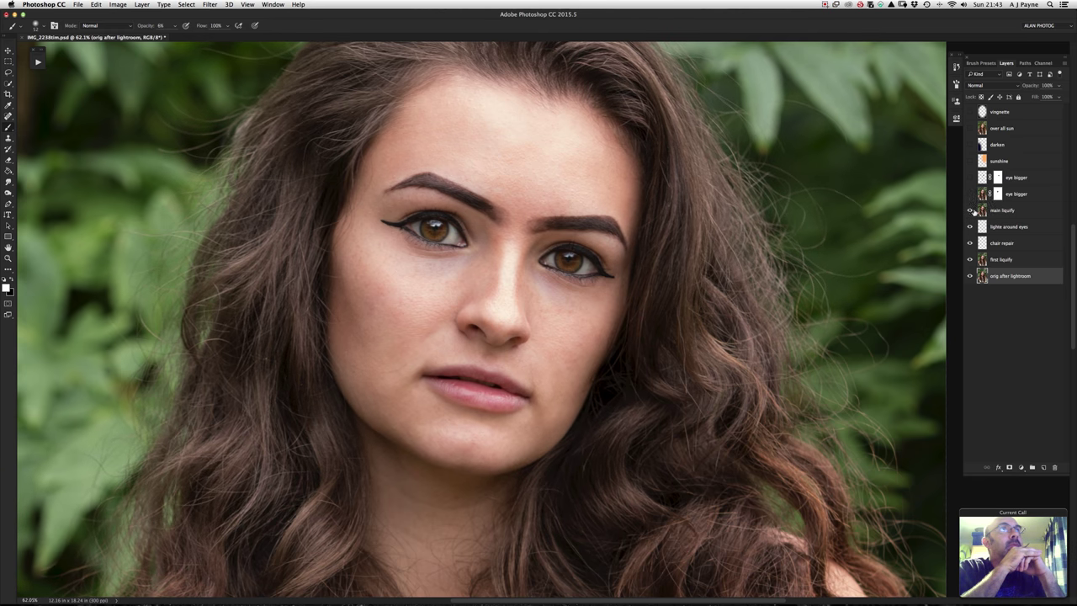
{"action": "left_click", "coordinate": [971, 211]}
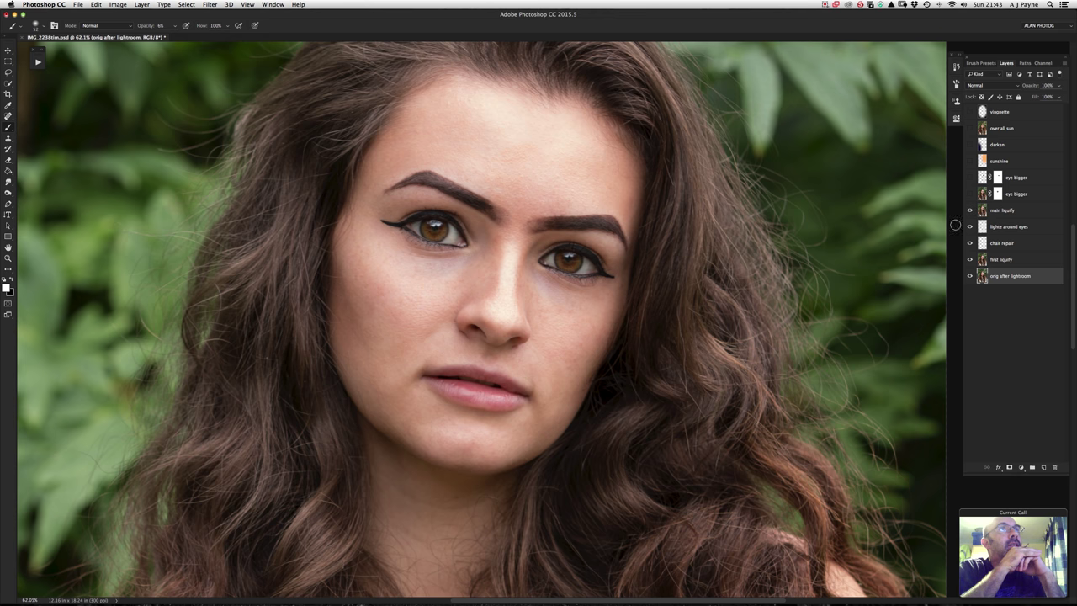
Compare the full portrait with and without the "main liquify" layer, leaving that layer hidden.
{"action": "scroll", "coordinate": [646, 373], "scroll_direction": "down", "scroll_amount": 5}
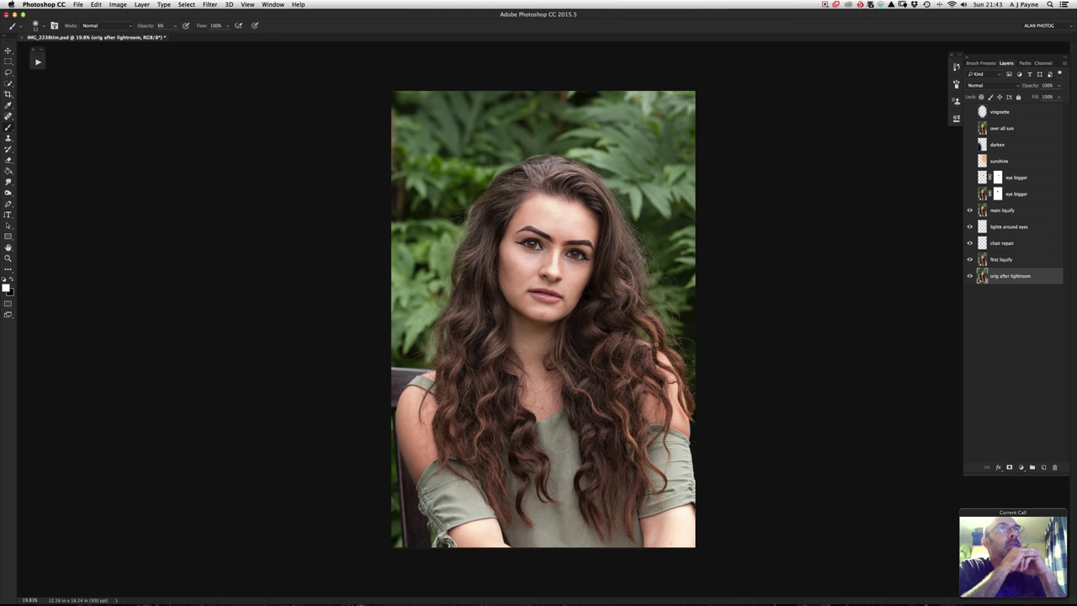
{"action": "left_click", "coordinate": [971, 212]}
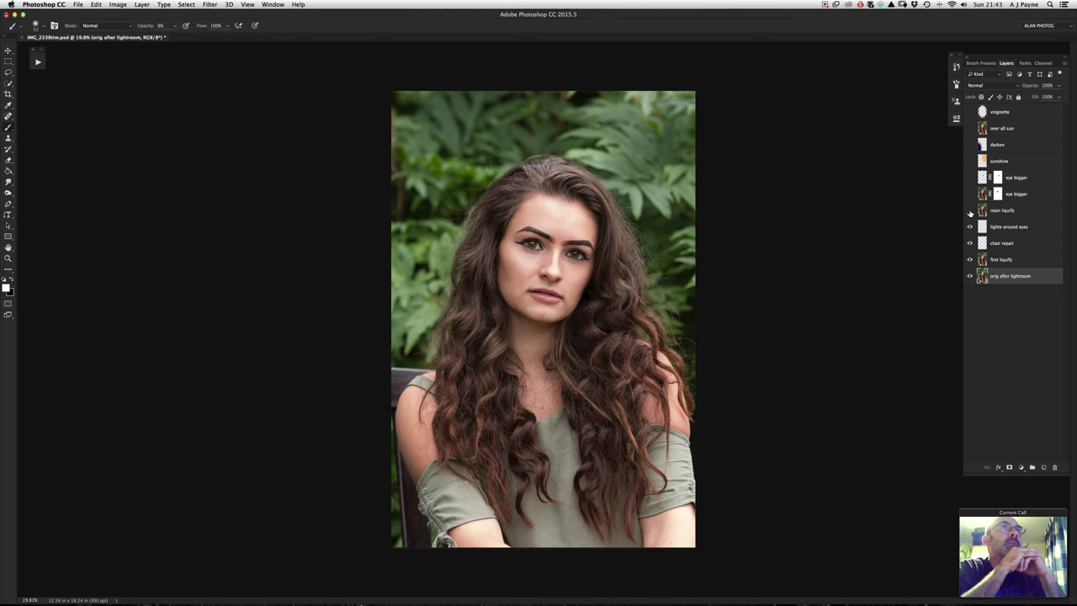
{"action": "left_click", "coordinate": [971, 211]}
{"action": "left_click", "coordinate": [970, 211]}
{"action": "left_click", "coordinate": [971, 211]}
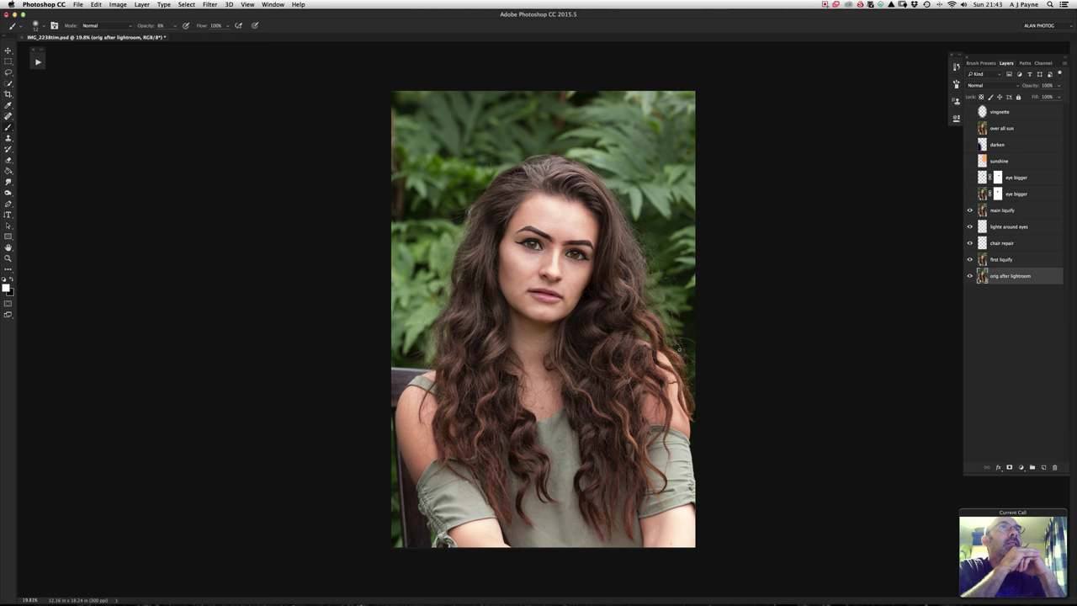
{"action": "left_click", "coordinate": [970, 194]}
{"action": "left_click", "coordinate": [971, 194]}
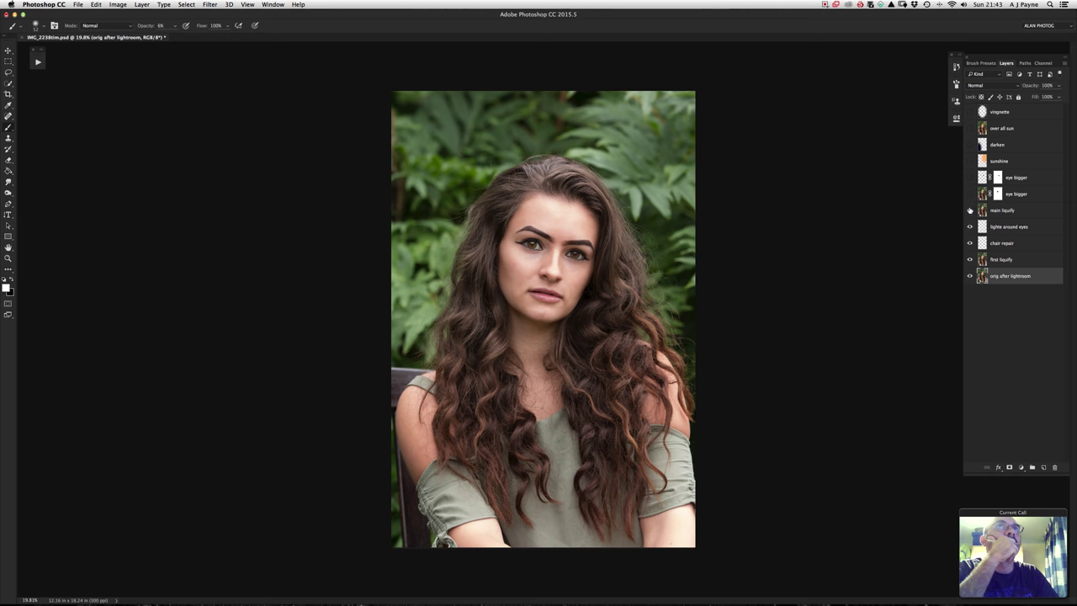
{"action": "left_click", "coordinate": [971, 211]}
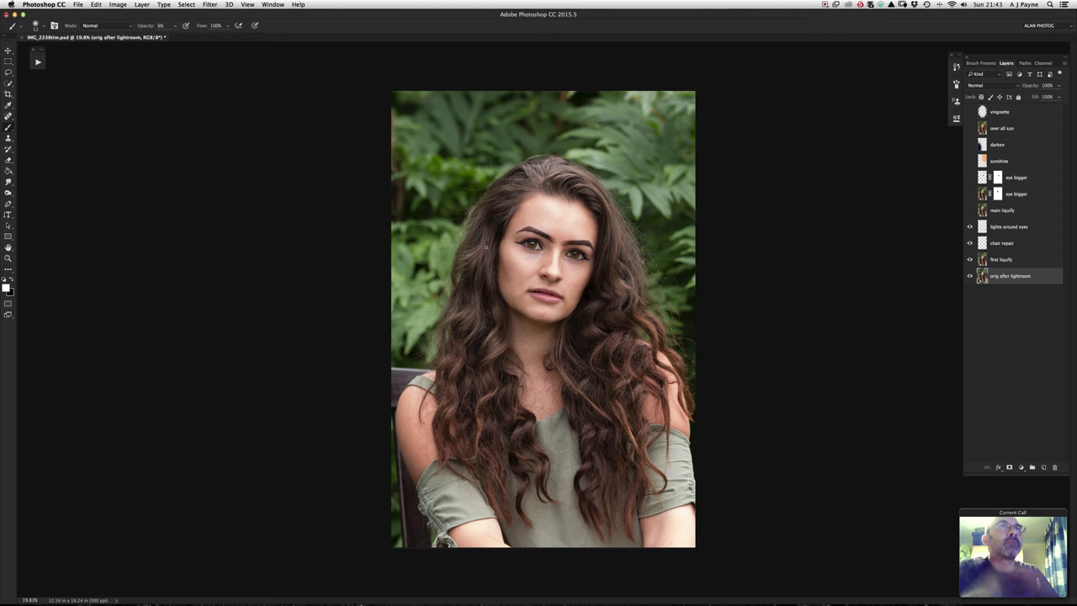
Adjust the computer's sound output volume.
{"action": "mouse_move", "coordinate": [1016, 525]}
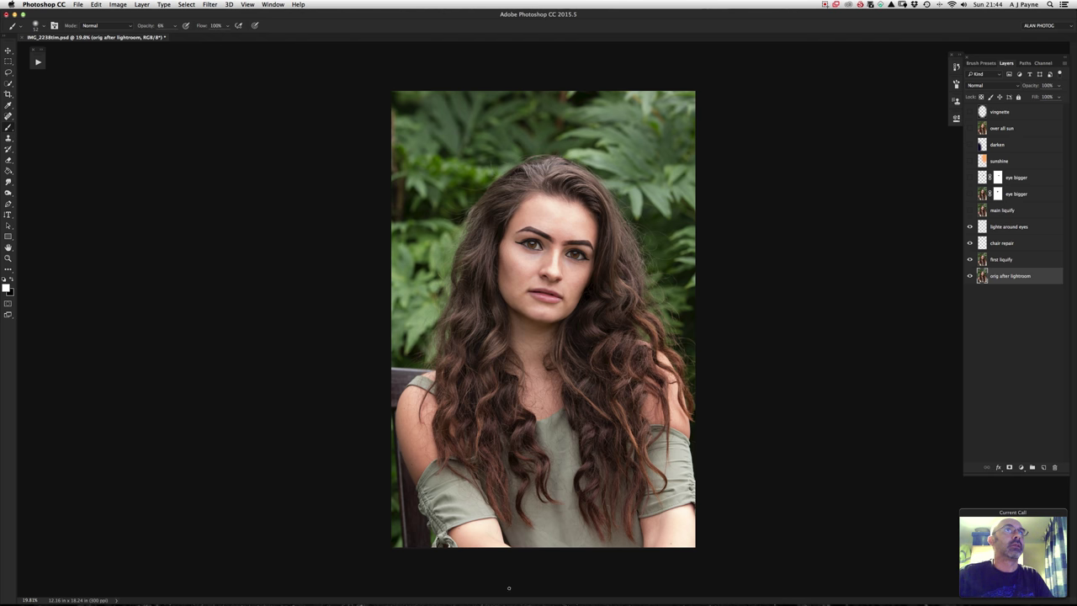
{"action": "left_click", "coordinate": [964, 4]}
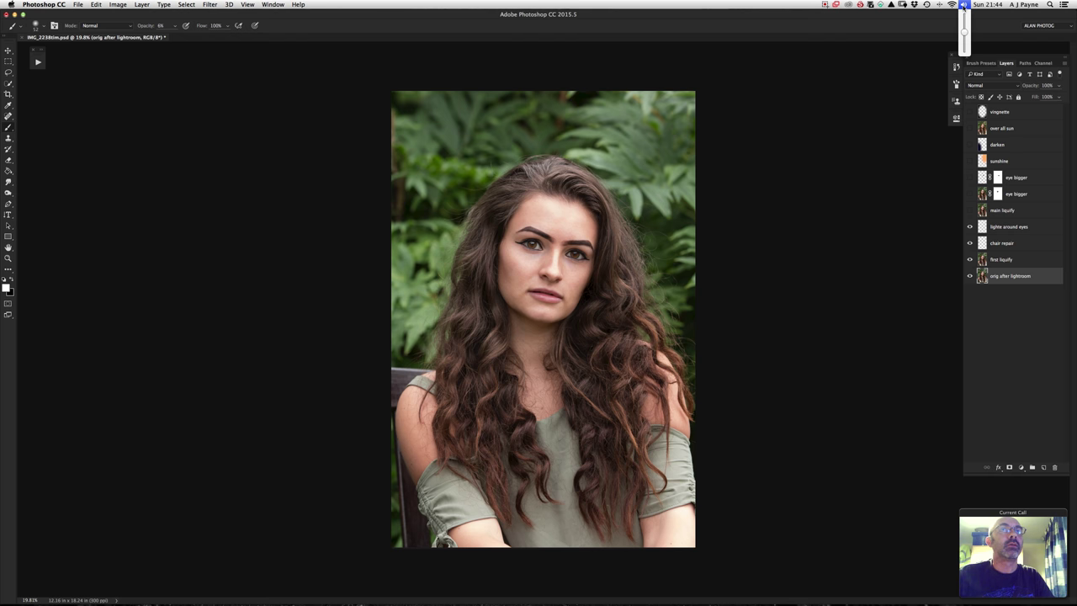
{"action": "left_click", "coordinate": [964, 27]}
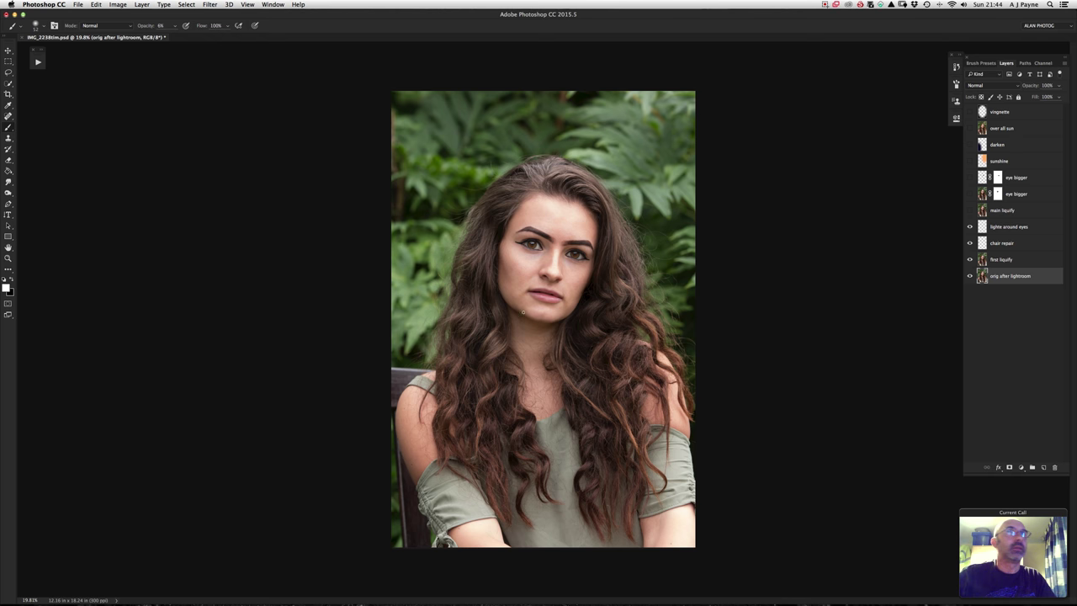
Minimize the image window, switch to the ongoing Skype call, and check the Wi-Fi connection and sound volume.
{"action": "left_click", "coordinate": [15, 15]}
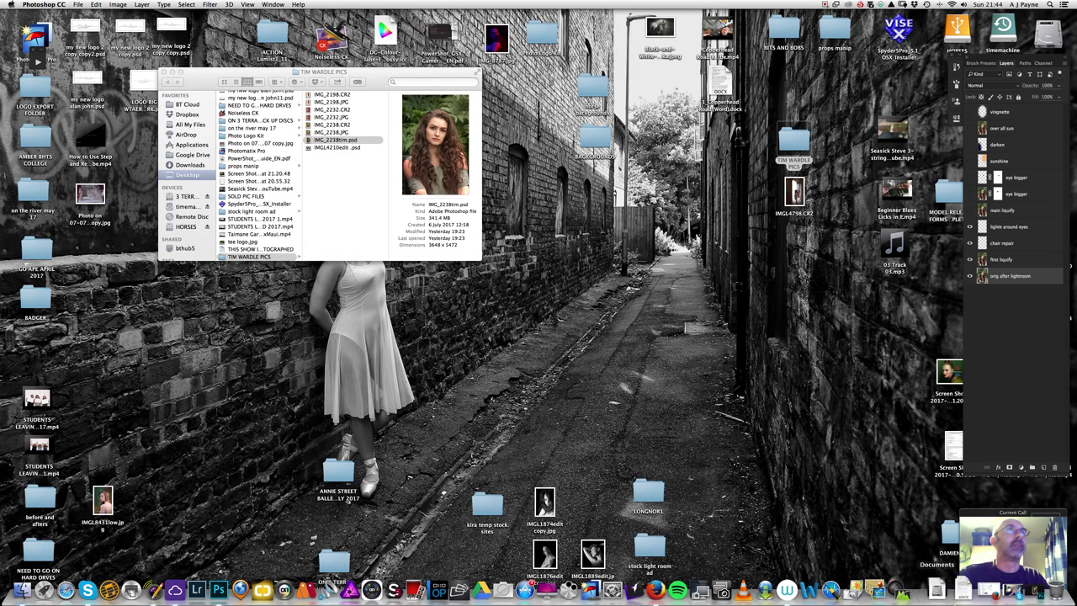
{"action": "left_click", "coordinate": [1005, 591]}
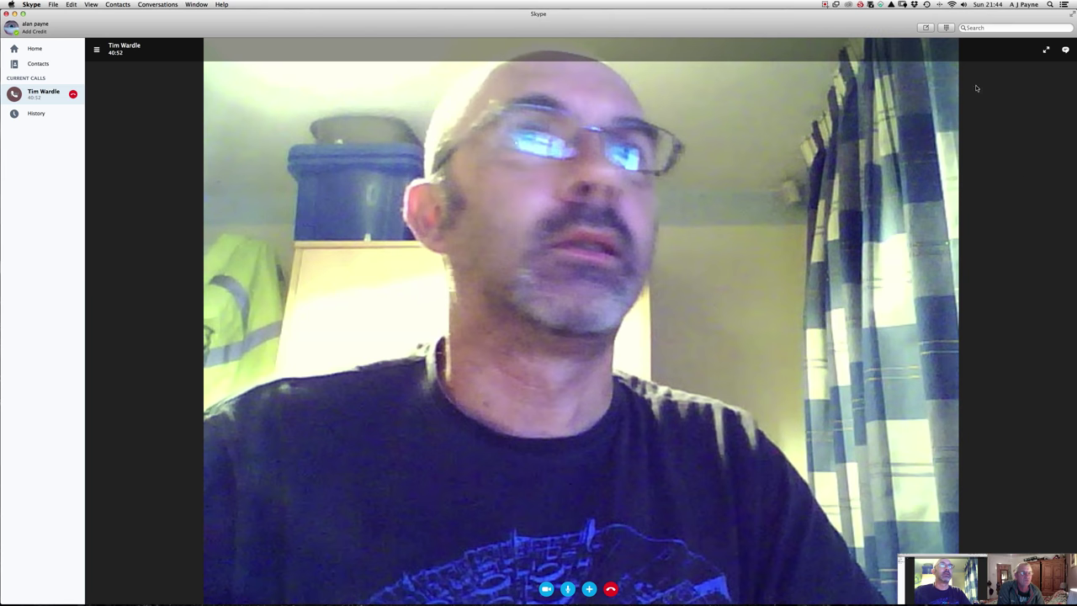
{"action": "left_click", "coordinate": [951, 5]}
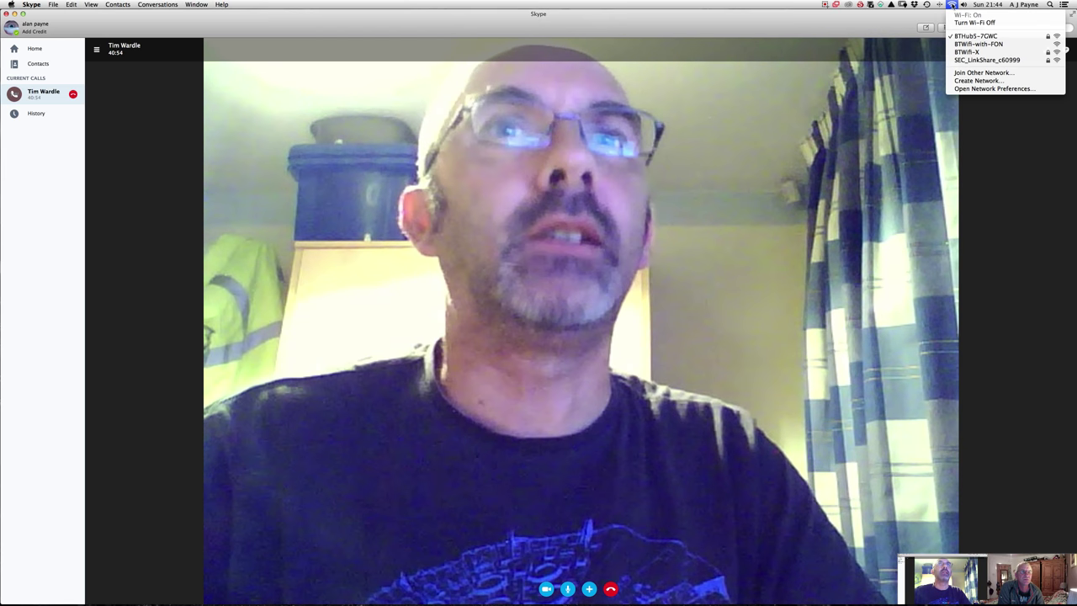
{"action": "left_click", "coordinate": [952, 5]}
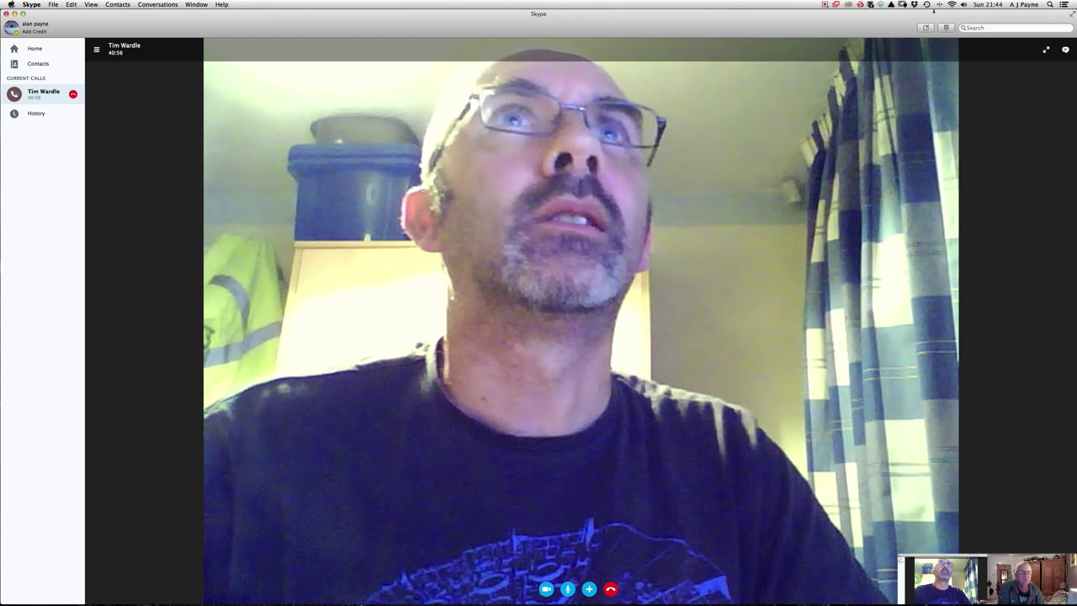
{"action": "left_click", "coordinate": [963, 5]}
{"action": "left_click", "coordinate": [963, 5]}
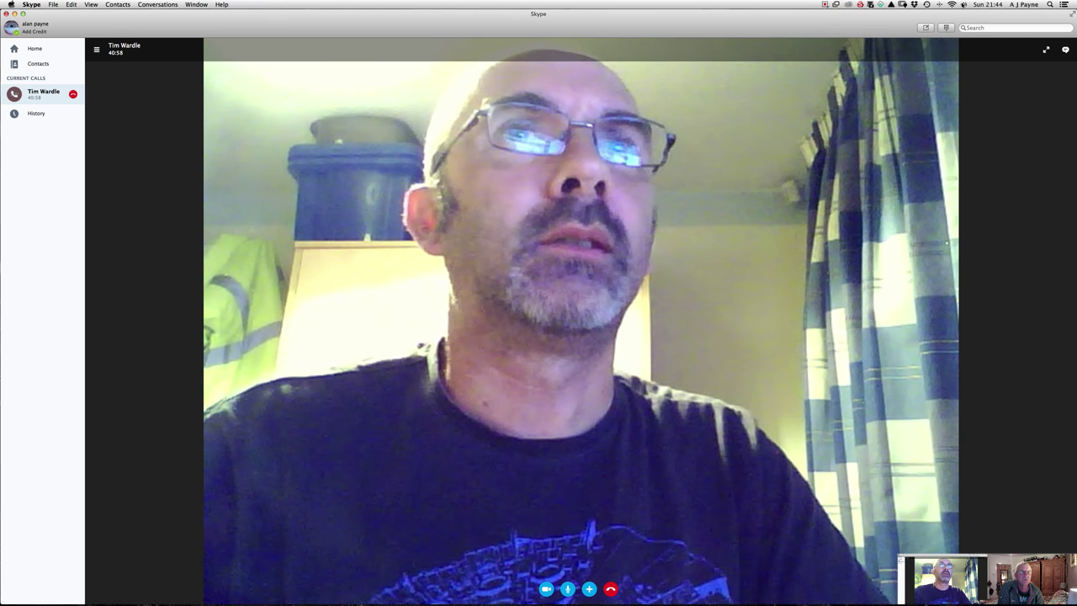
Pause the running screen recording.
{"action": "left_click", "coordinate": [825, 4]}
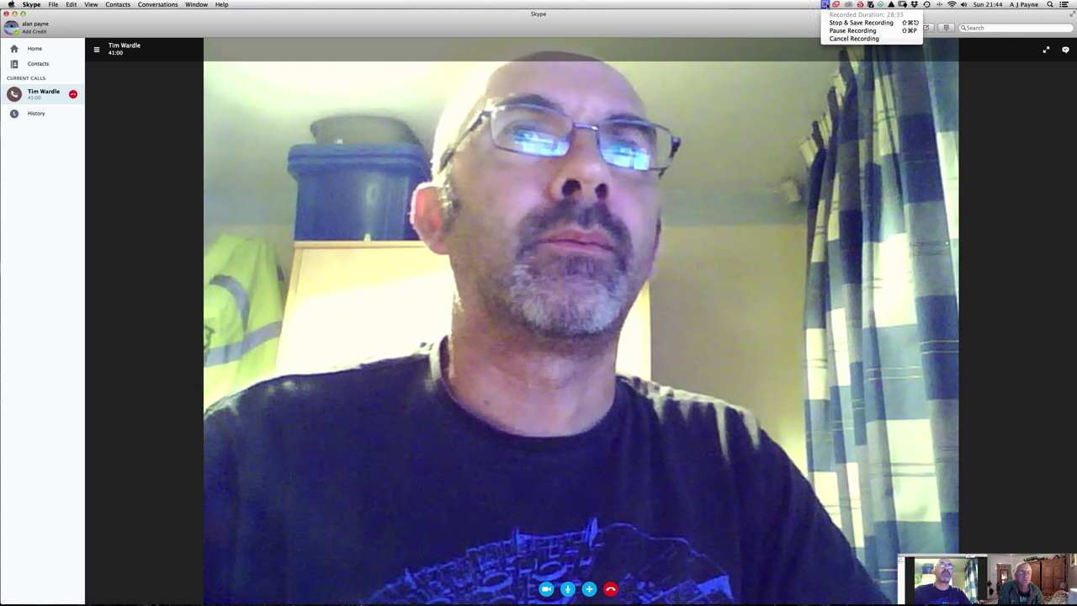
{"action": "left_click", "coordinate": [805, 7]}
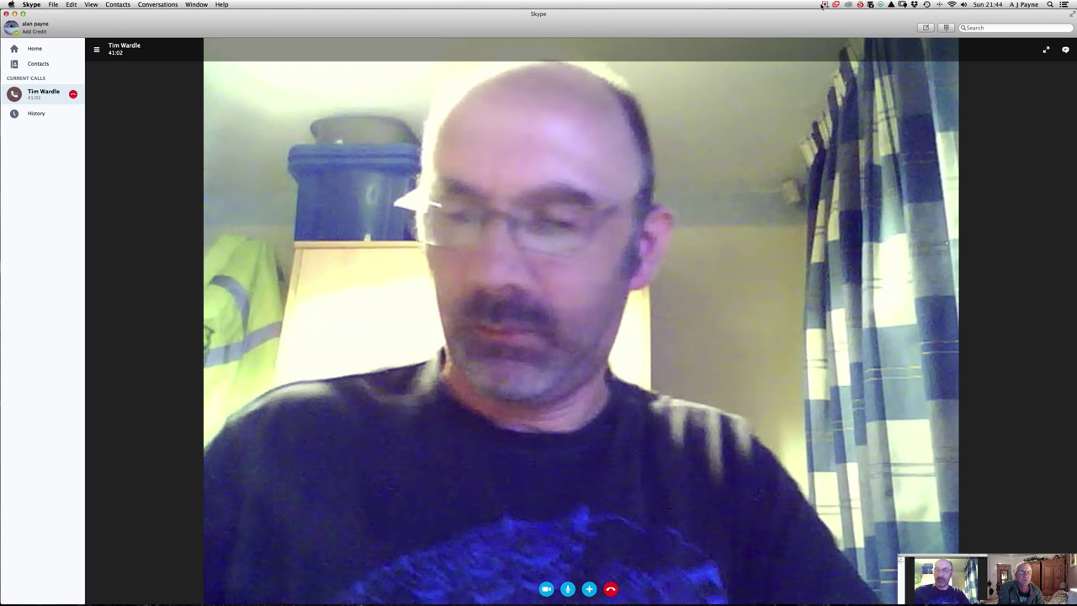
{"action": "left_click", "coordinate": [825, 4]}
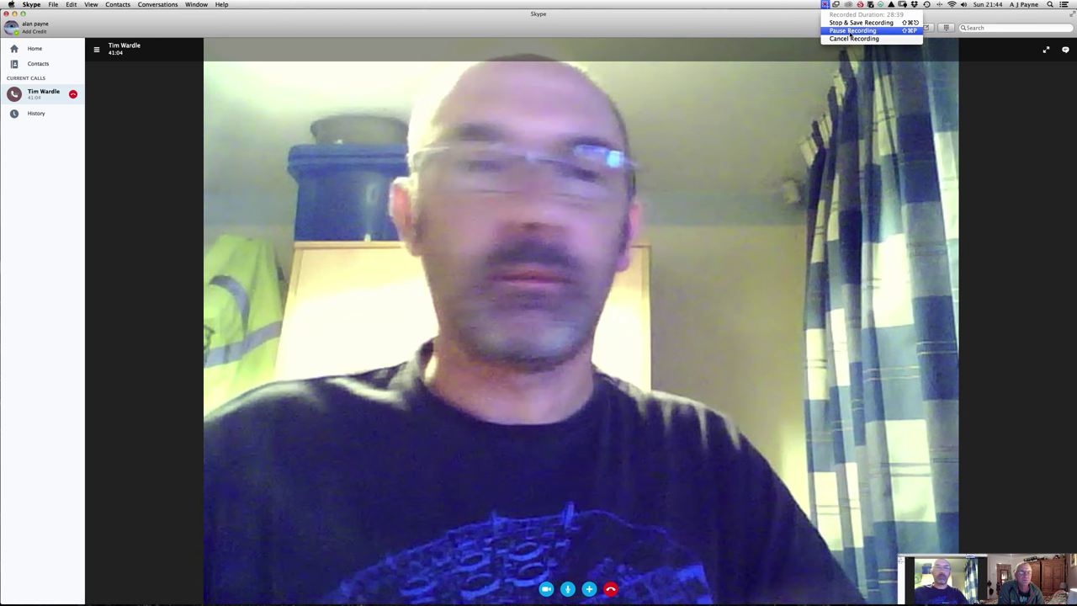
{"action": "left_click", "coordinate": [853, 30]}
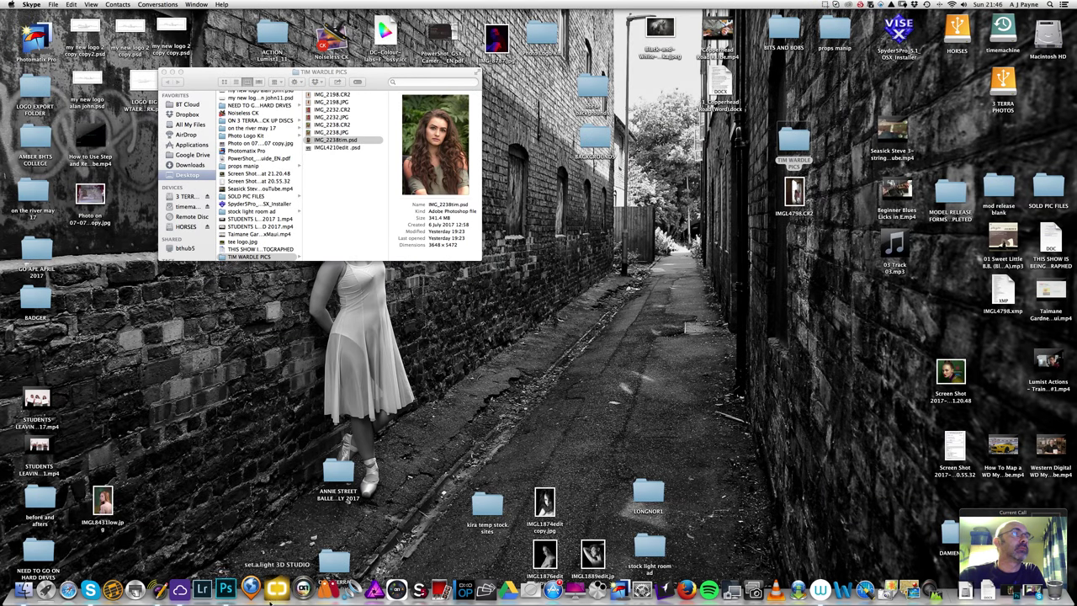
Share the entire screen in the Skype call, then minimize Skype and return to the portrait in Photoshop.
{"action": "left_click", "coordinate": [238, 594]}
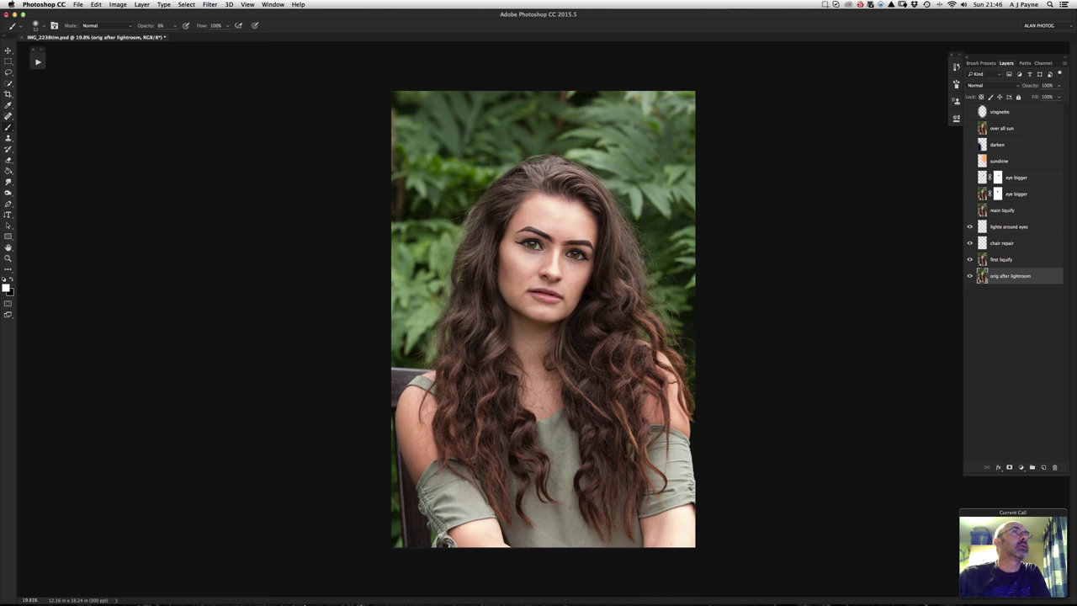
{"action": "mouse_move", "coordinate": [241, 600]}
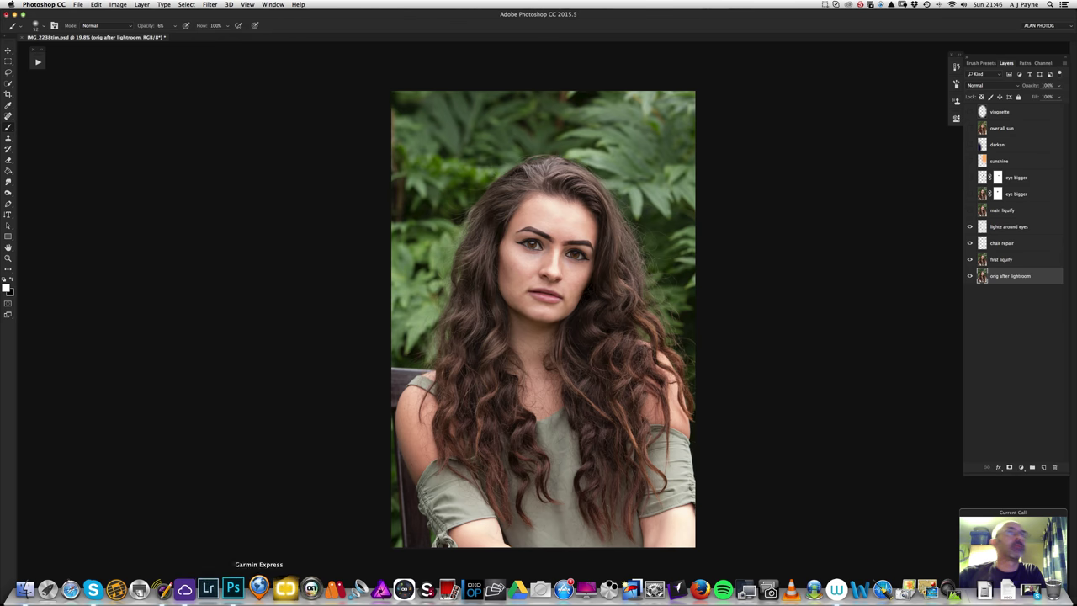
{"action": "left_click", "coordinate": [93, 589]}
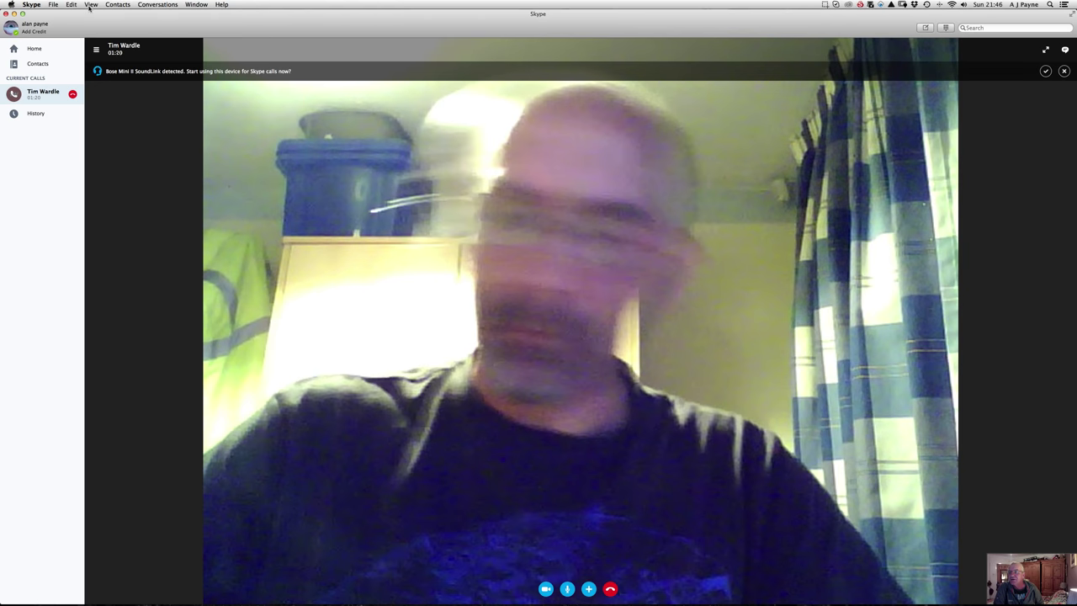
{"action": "left_click", "coordinate": [91, 4]}
{"action": "mouse_move", "coordinate": [116, 5]}
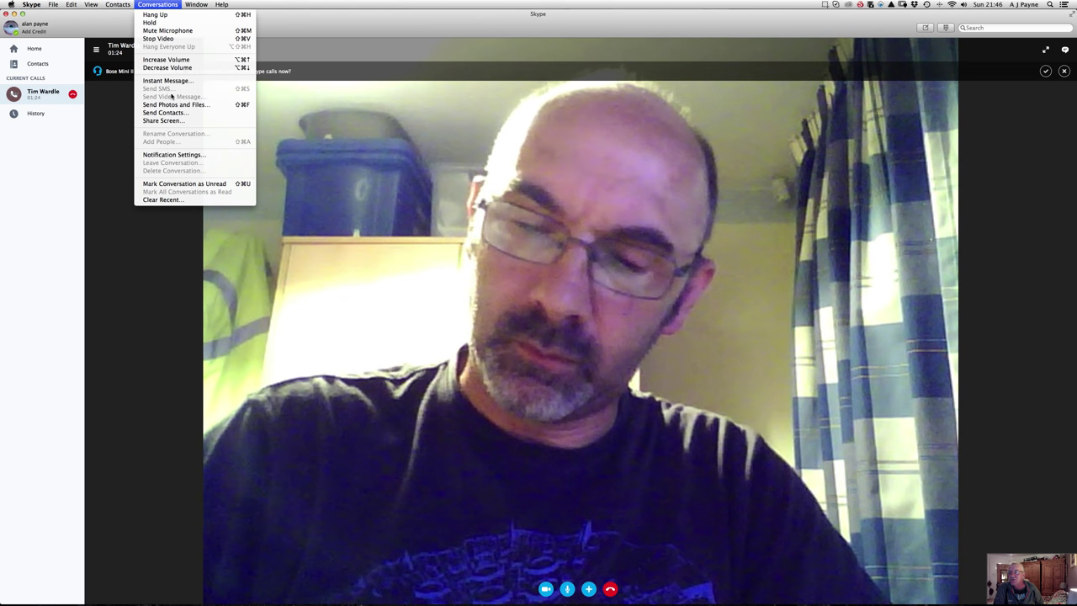
{"action": "left_click", "coordinate": [164, 121]}
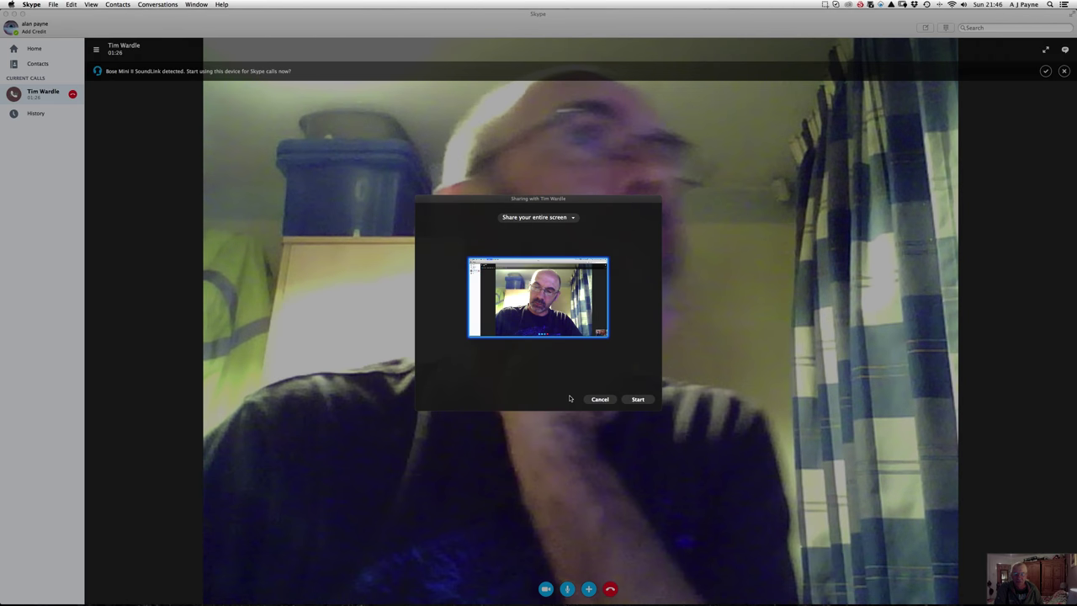
{"action": "left_click", "coordinate": [635, 398]}
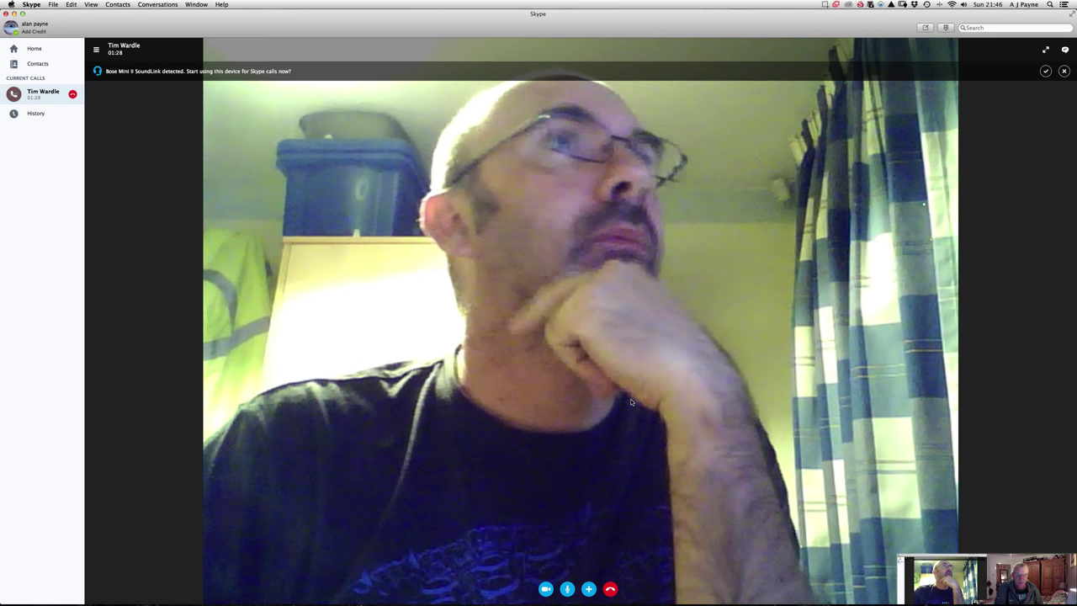
{"action": "left_click", "coordinate": [15, 14]}
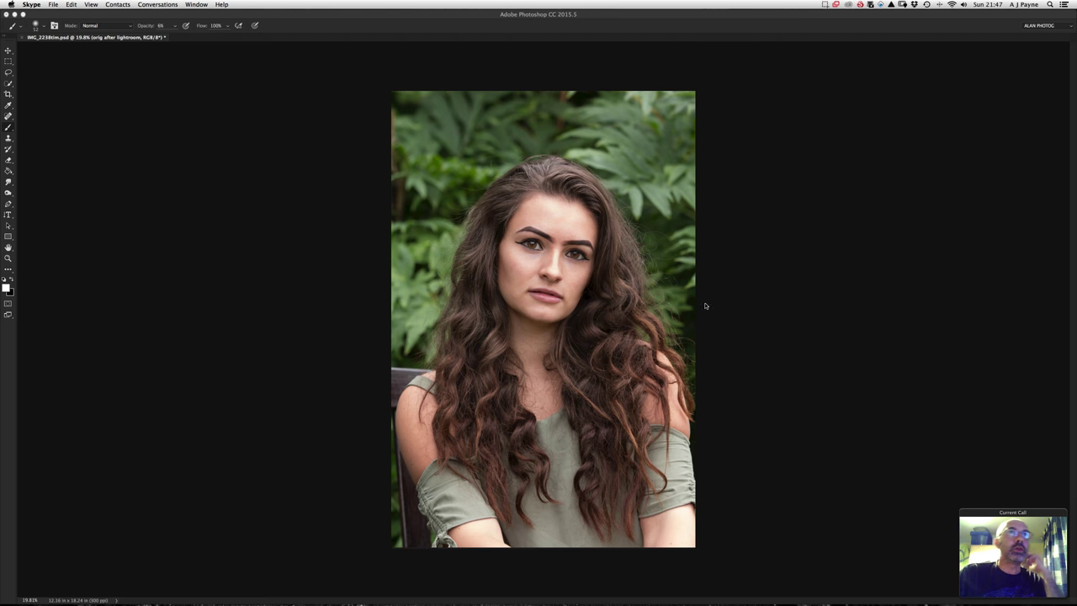
{"action": "left_click", "coordinate": [735, 294]}
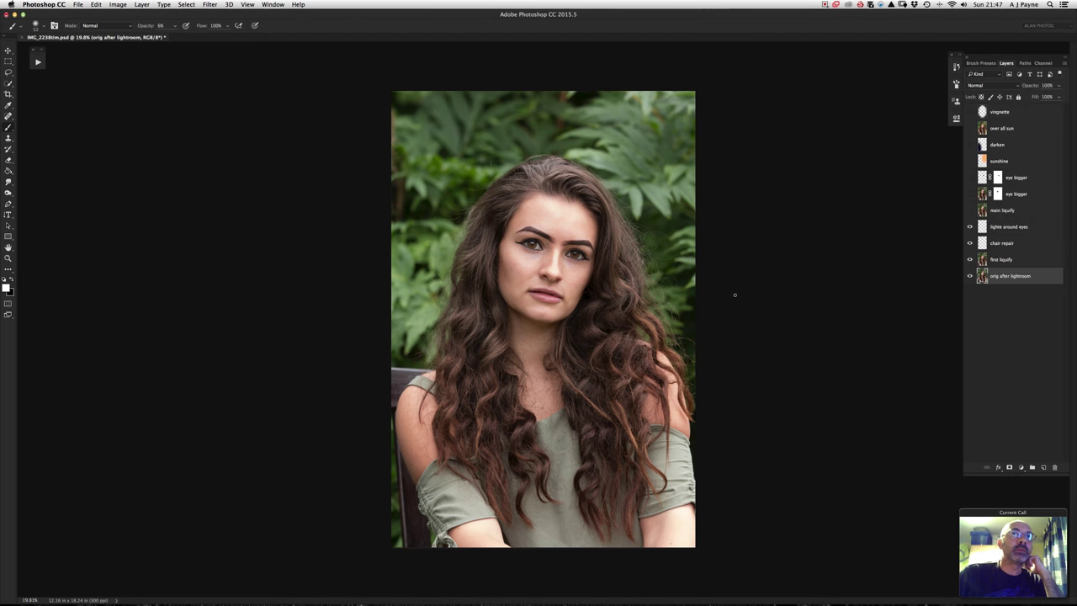
Compare the hair and body shape with the "main liquify" layer hidden and shown, leaving the layer visible.
{"action": "left_click", "coordinate": [970, 210]}
{"action": "left_click", "coordinate": [971, 212]}
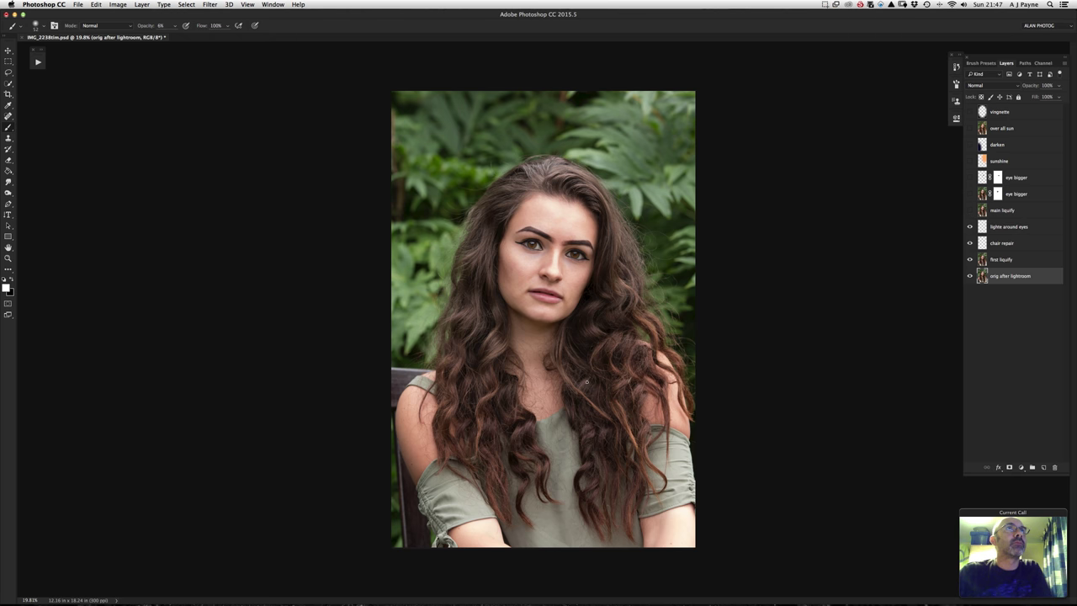
{"action": "key", "text": "z"}
{"action": "left_click", "coordinate": [630, 383]}
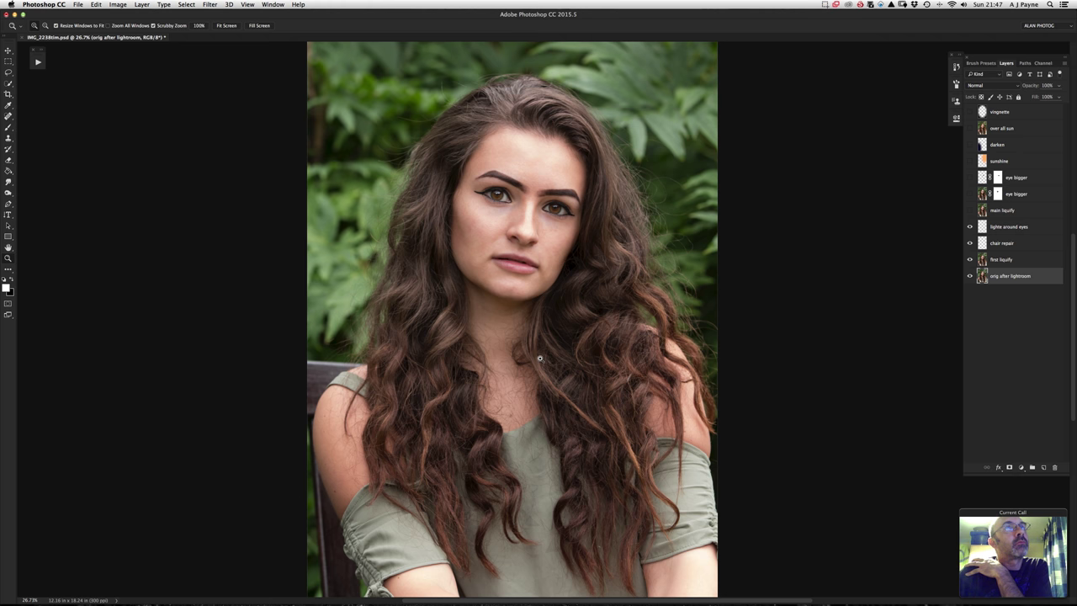
{"action": "left_click", "coordinate": [970, 211]}
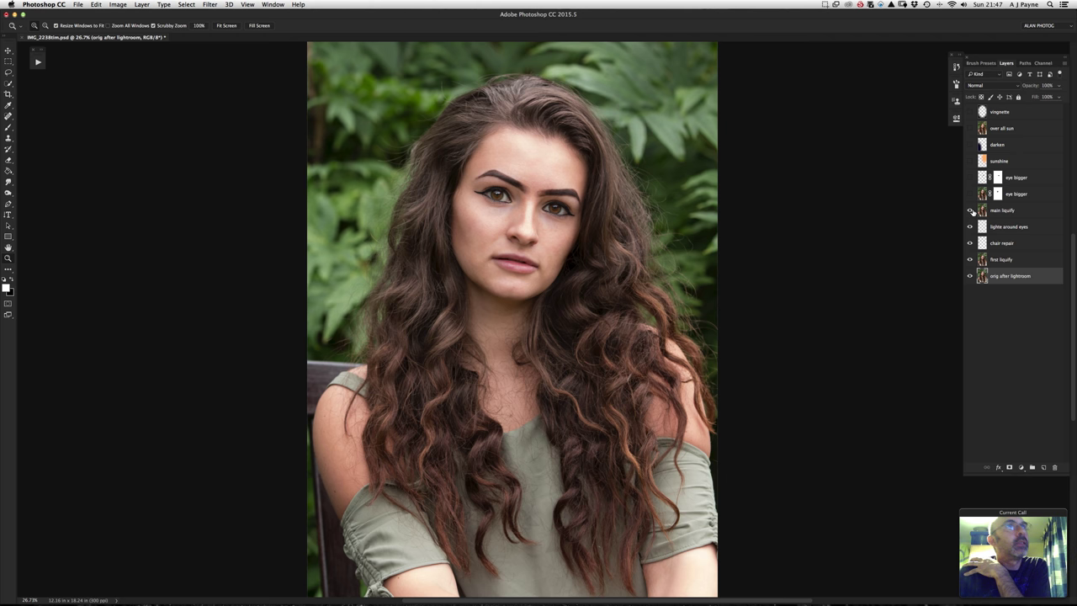
{"action": "left_click", "coordinate": [971, 211]}
{"action": "left_click", "coordinate": [970, 211]}
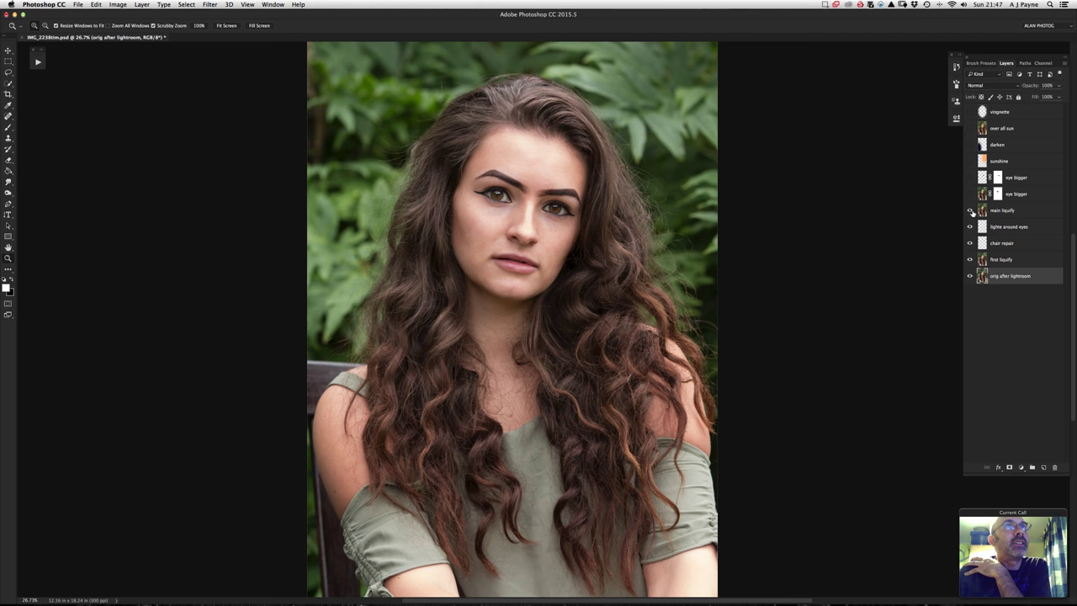
Compare the curls over the chest with the "main liquify" layer repeatedly hidden and shown, leaving the layer hidden.
{"action": "left_click", "coordinate": [970, 211]}
{"action": "left_click", "coordinate": [971, 211]}
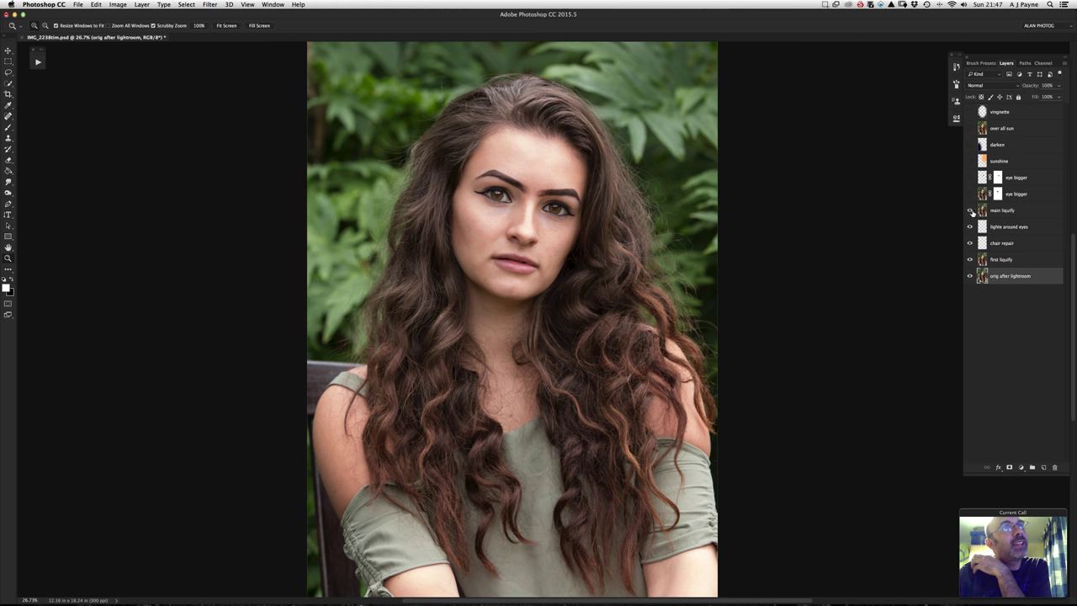
{"action": "left_click", "coordinate": [971, 211]}
{"action": "left_click", "coordinate": [971, 211]}
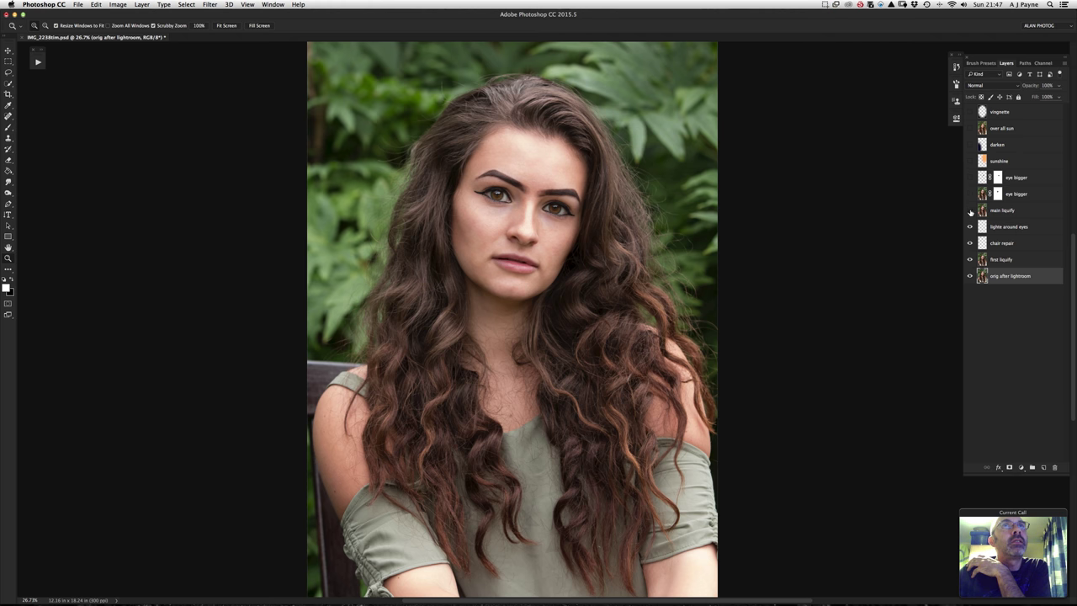
{"action": "left_click", "coordinate": [971, 211]}
{"action": "left_click", "coordinate": [971, 211]}
{"action": "left_click", "coordinate": [971, 211]}
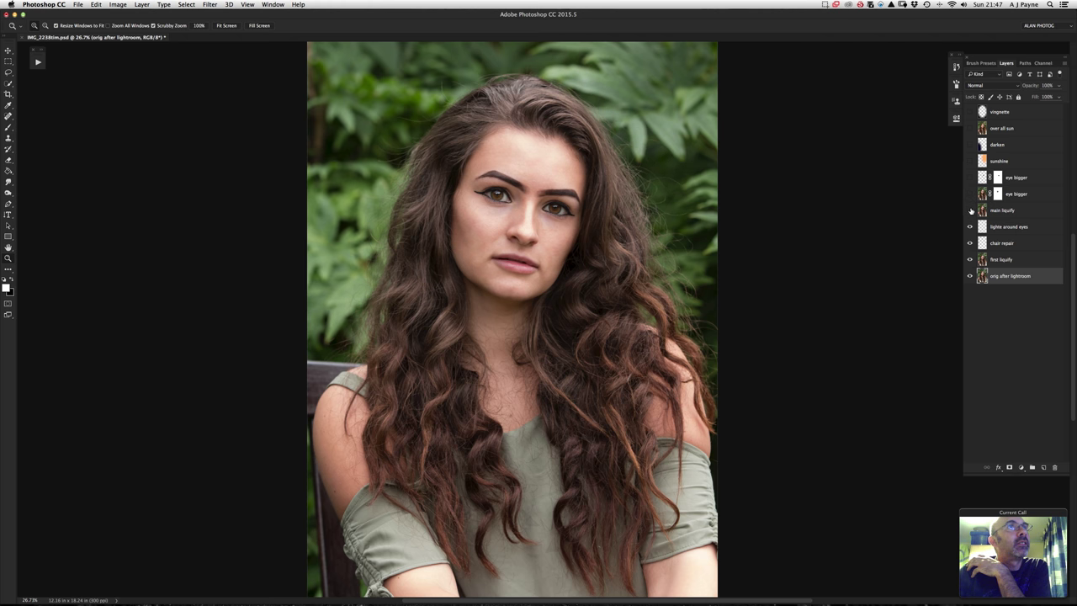
{"action": "left_click", "coordinate": [971, 211]}
{"action": "left_click", "coordinate": [970, 211]}
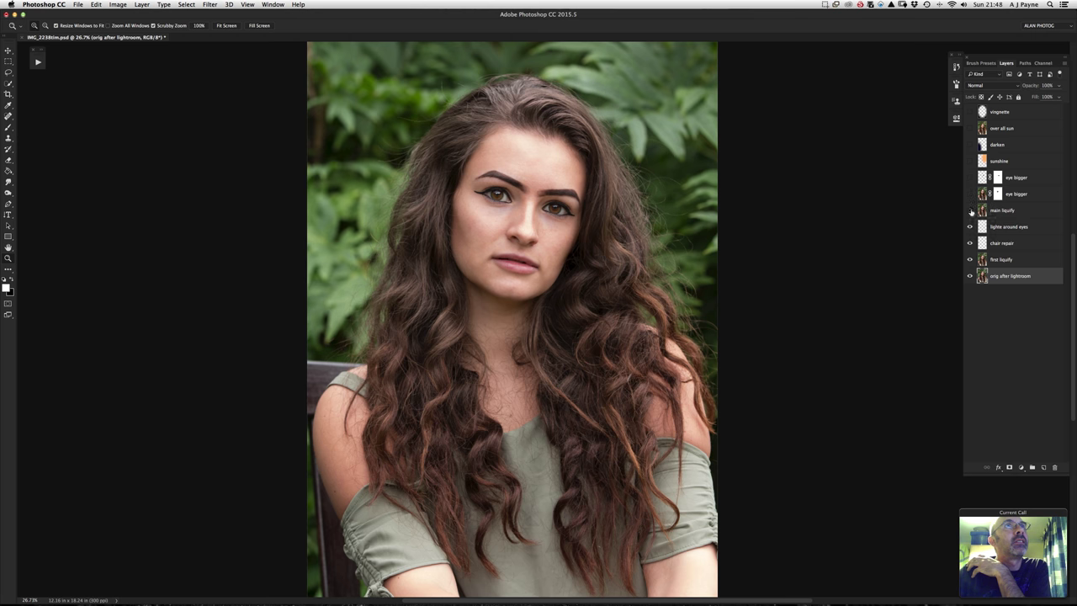
{"action": "left_click", "coordinate": [971, 211]}
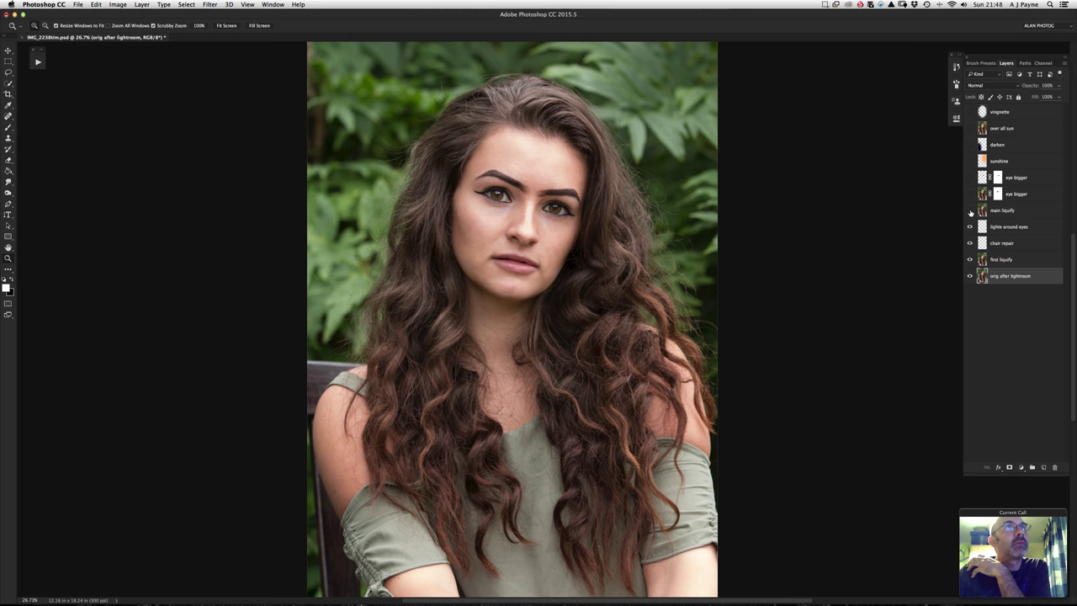
{"action": "left_click", "coordinate": [971, 211]}
{"action": "left_click", "coordinate": [971, 211]}
{"action": "left_click", "coordinate": [971, 211]}
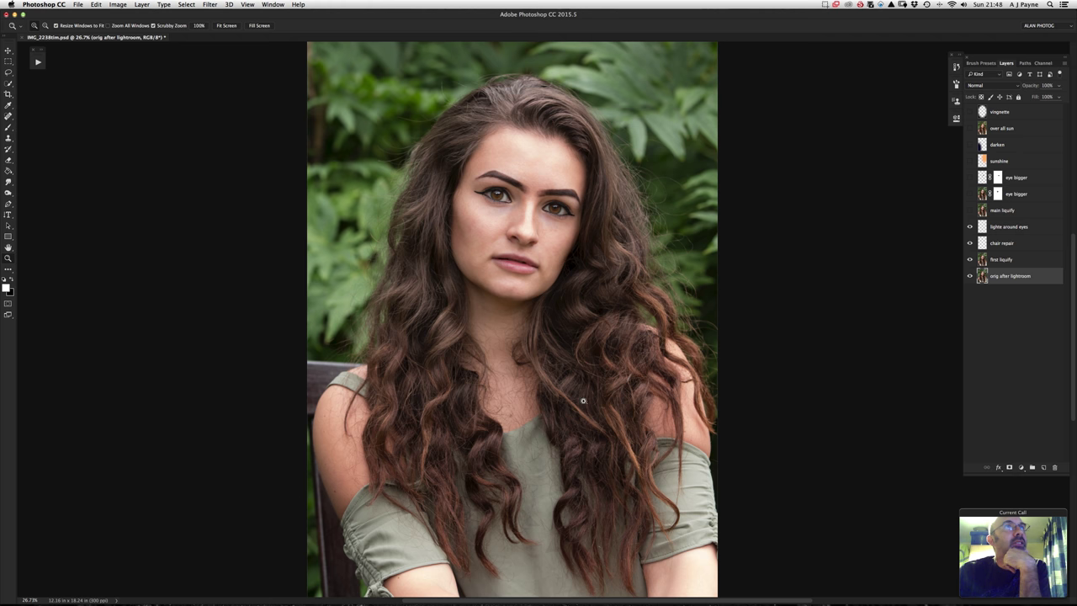
Show the "main liquify" layer and examine the hair outline and curls with it off and on, leaving it visible.
{"action": "left_click", "coordinate": [970, 212]}
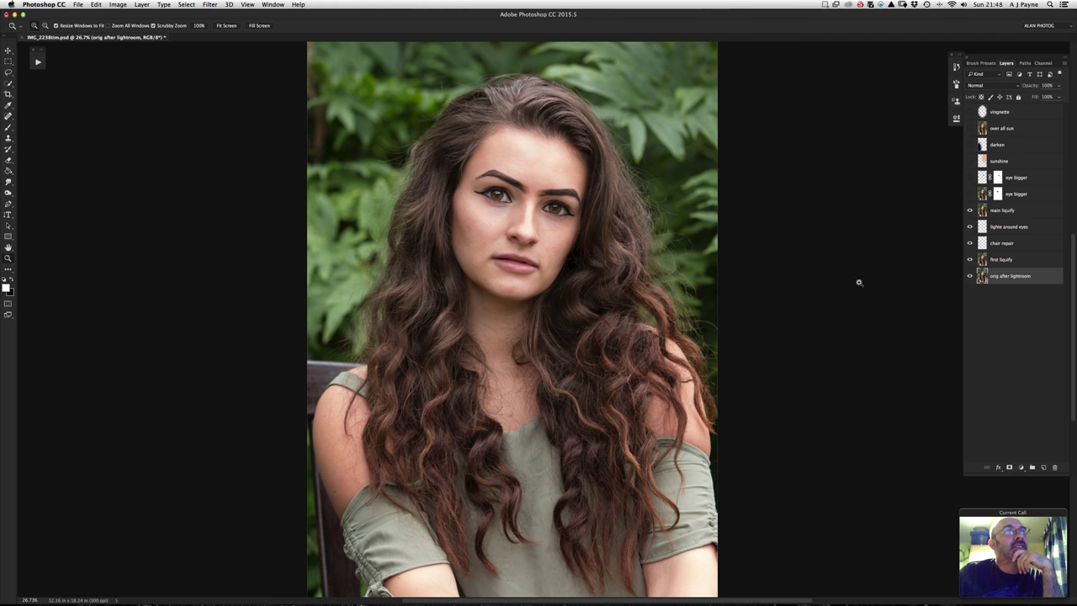
{"action": "left_click", "coordinate": [970, 211]}
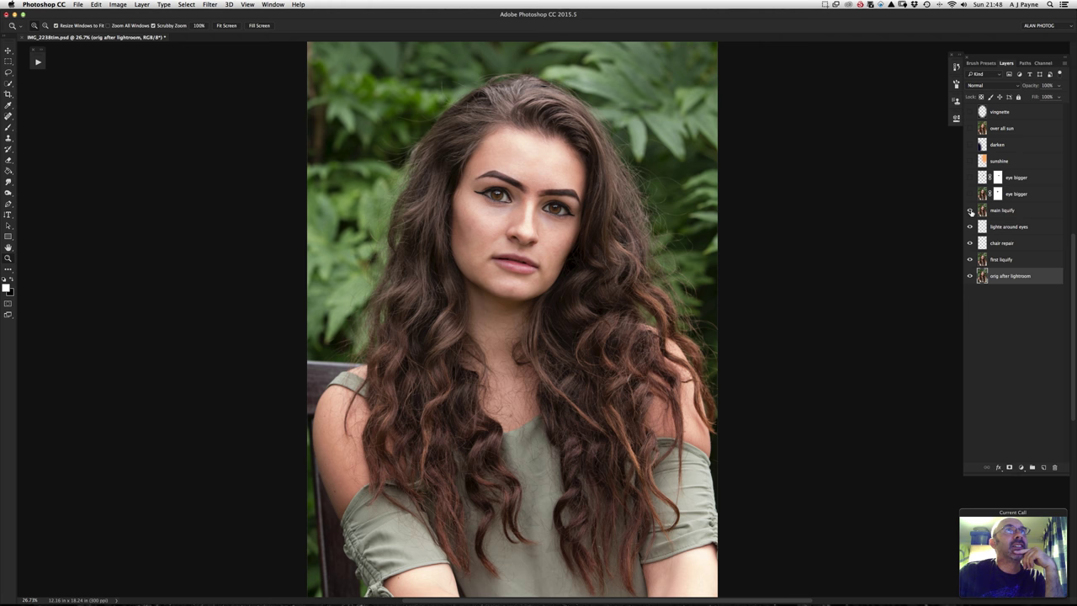
{"action": "left_click", "coordinate": [970, 211]}
{"action": "left_click", "coordinate": [971, 212]}
{"action": "left_click", "coordinate": [970, 212]}
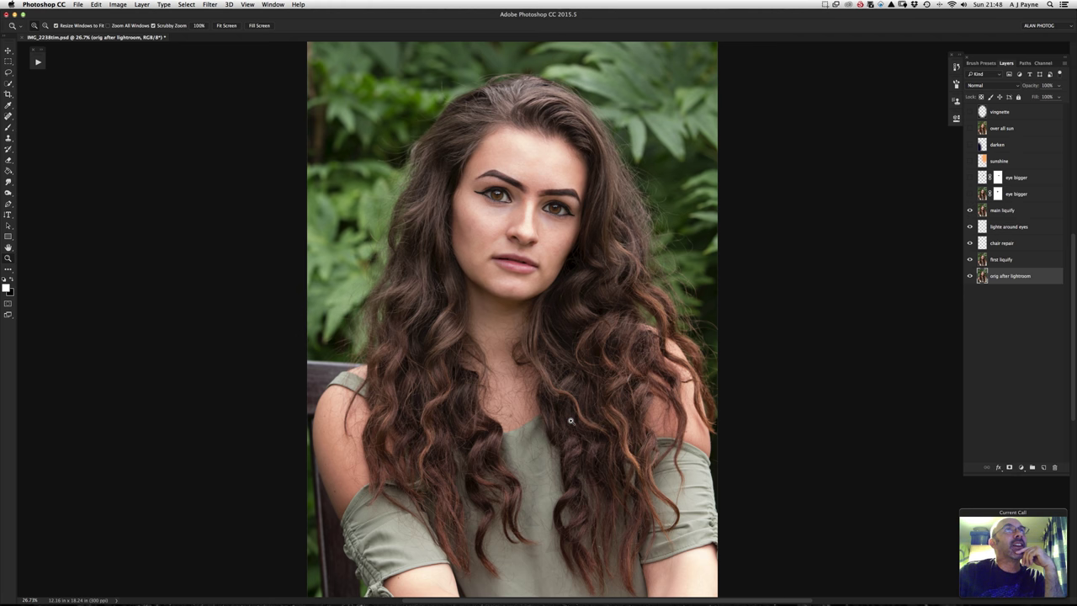
{"action": "left_click", "coordinate": [970, 211]}
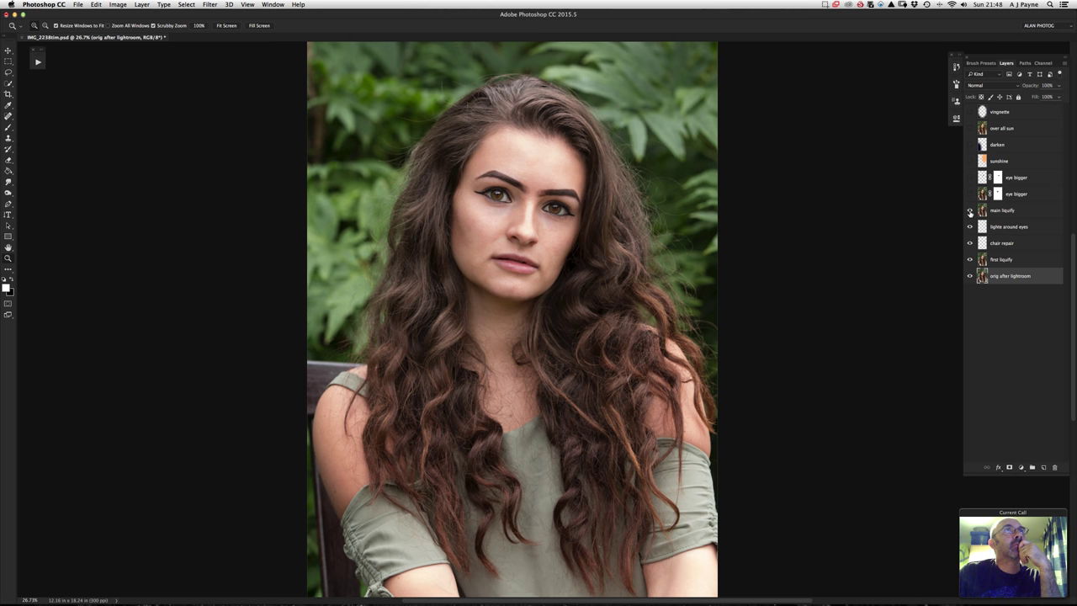
{"action": "left_click", "coordinate": [970, 211]}
{"action": "left_click", "coordinate": [970, 211]}
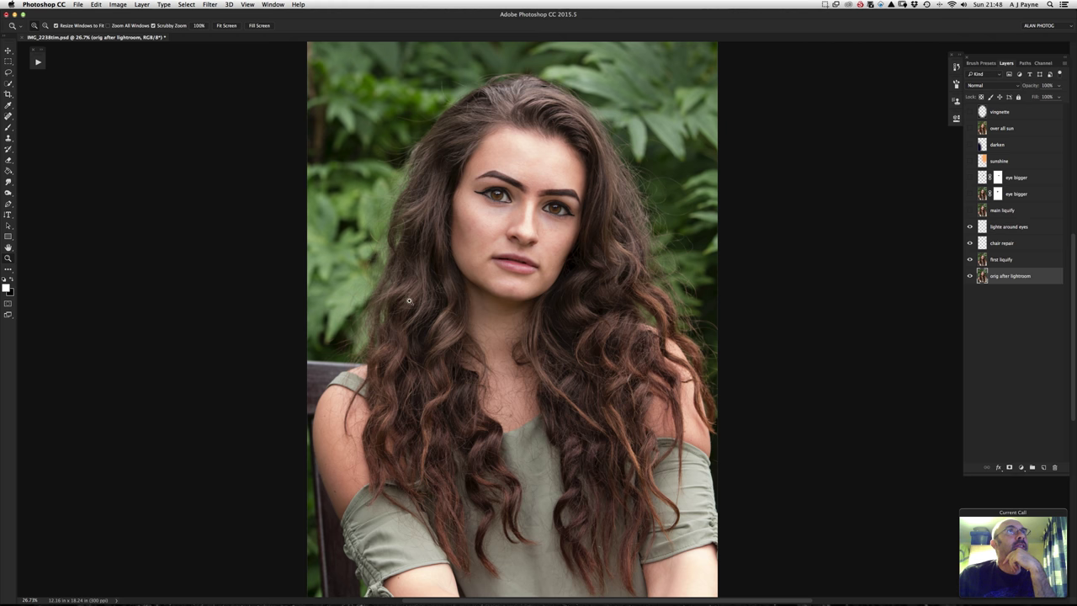
{"action": "left_click", "coordinate": [970, 211]}
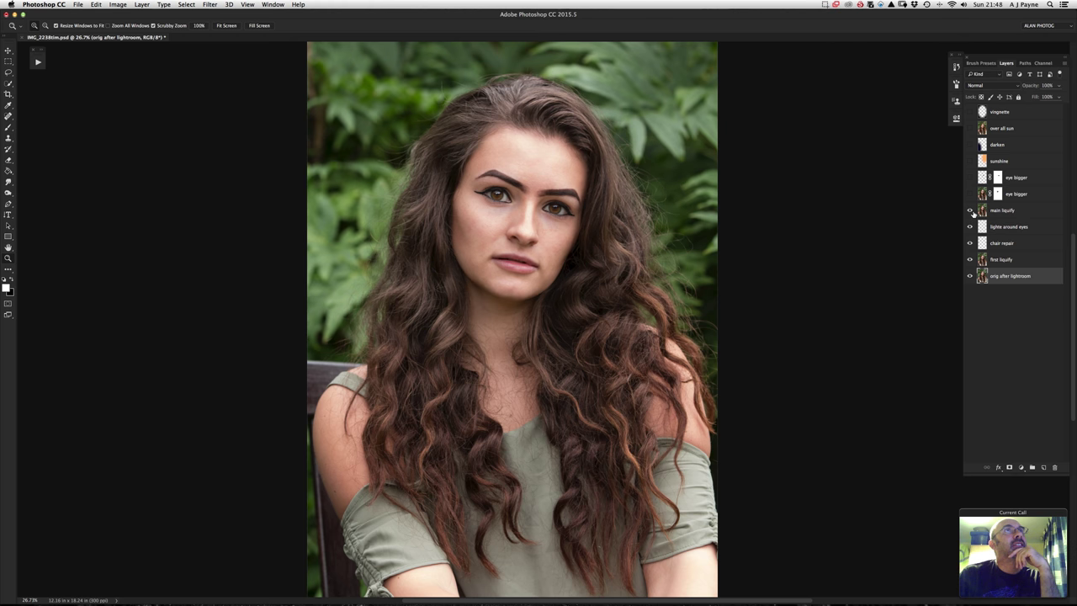
{"action": "left_click", "coordinate": [970, 211]}
{"action": "left_click", "coordinate": [970, 211]}
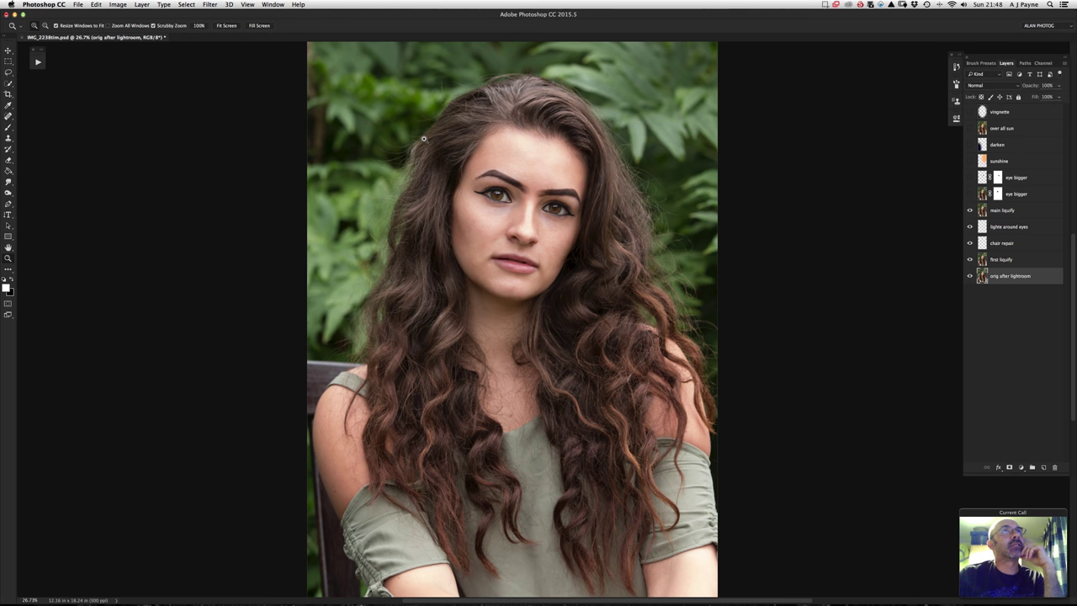
Show both "eye bigger" layers and examine the eyes close up, then return to a view of the head and hair.
{"action": "left_click_drag", "start_coordinate": [425, 140], "coordinate": [475, 175]}
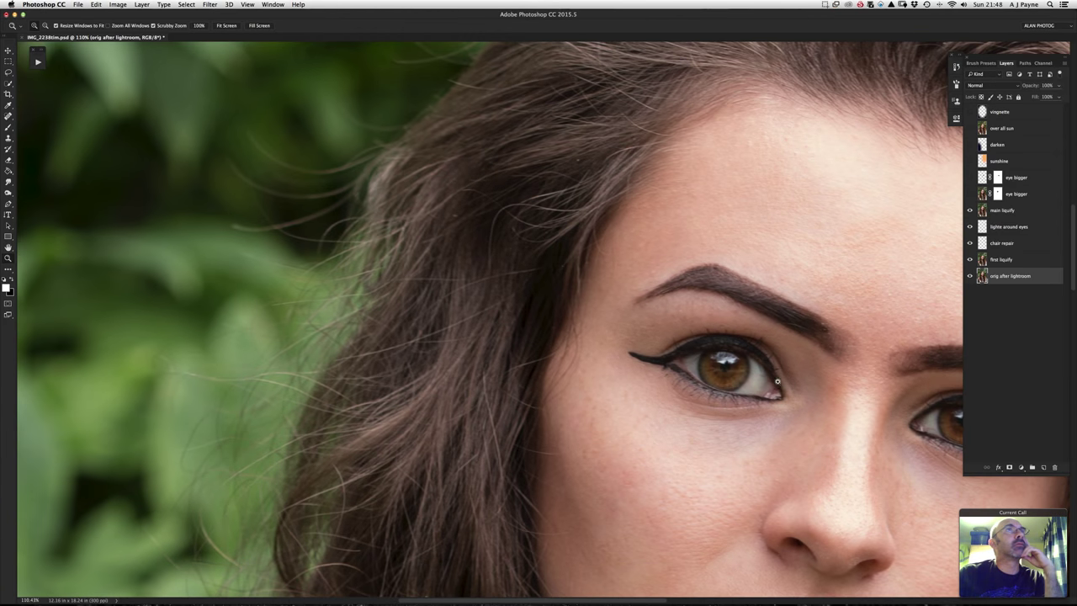
{"action": "left_click_drag", "start_coordinate": [787, 377], "coordinate": [488, 284]}
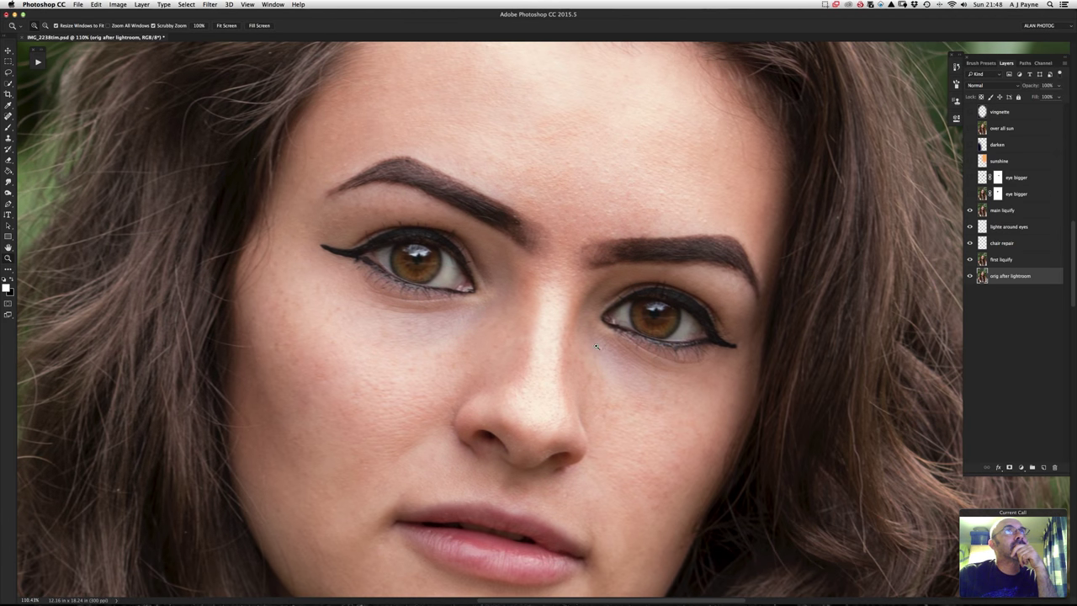
{"action": "left_click", "coordinate": [970, 194]}
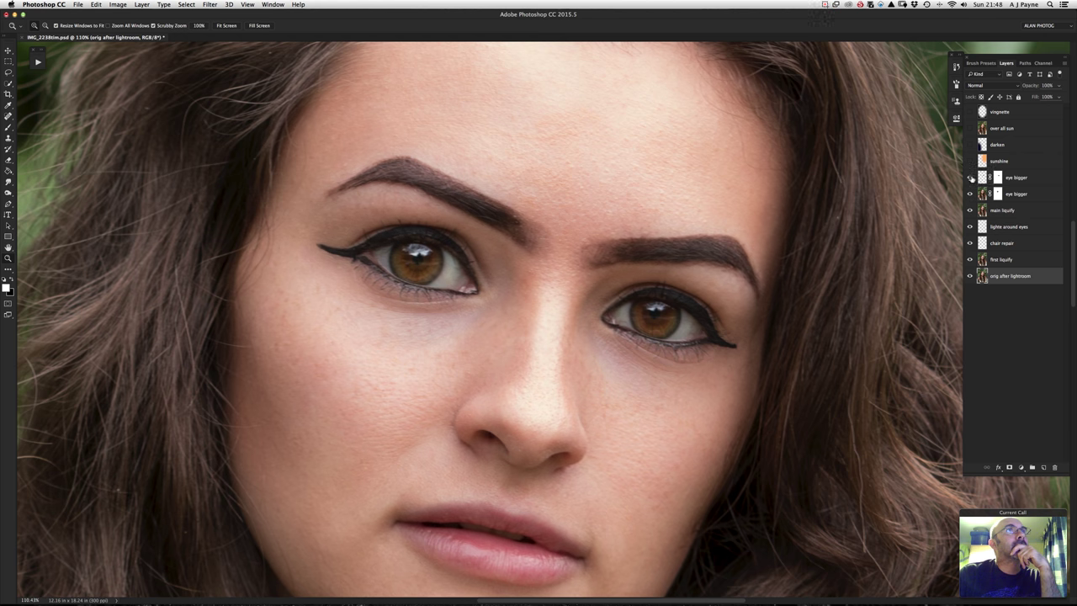
{"action": "left_click", "coordinate": [970, 178]}
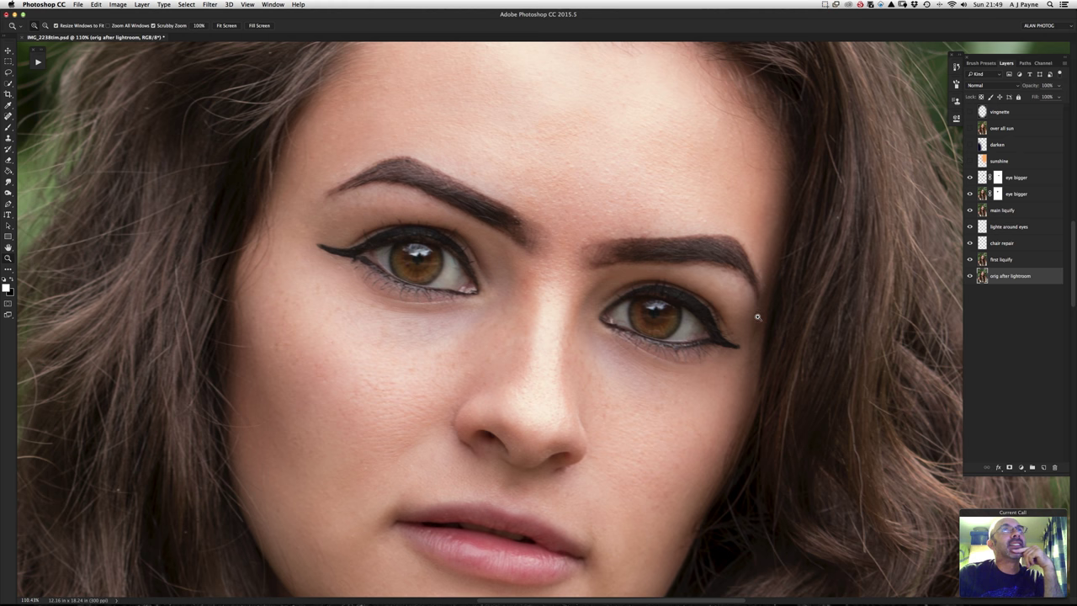
{"action": "left_click", "coordinate": [726, 278]}
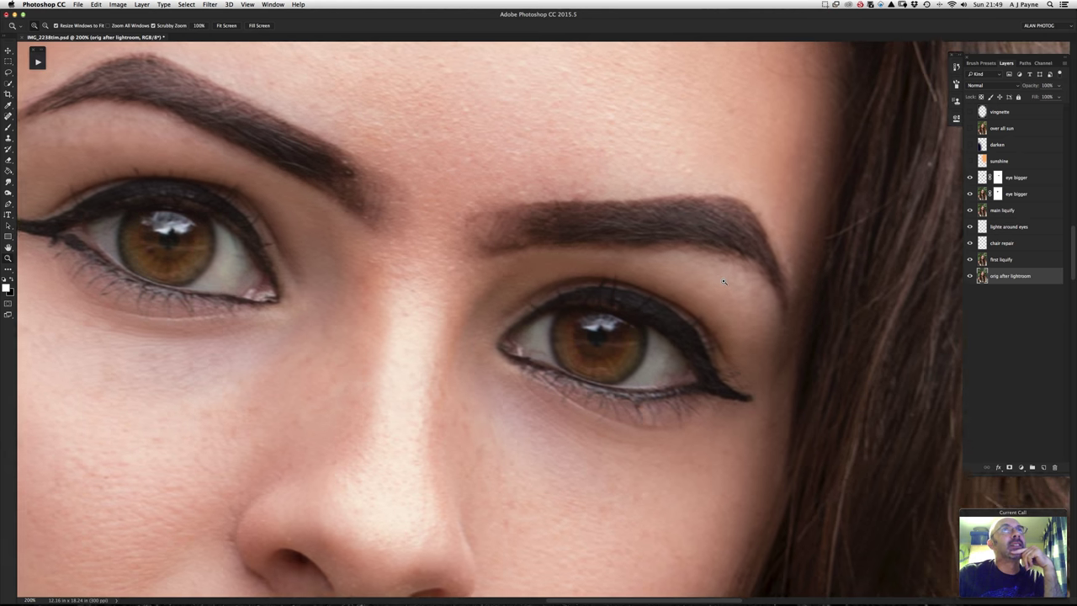
{"action": "left_click_drag", "start_coordinate": [725, 279], "coordinate": [680, 278]}
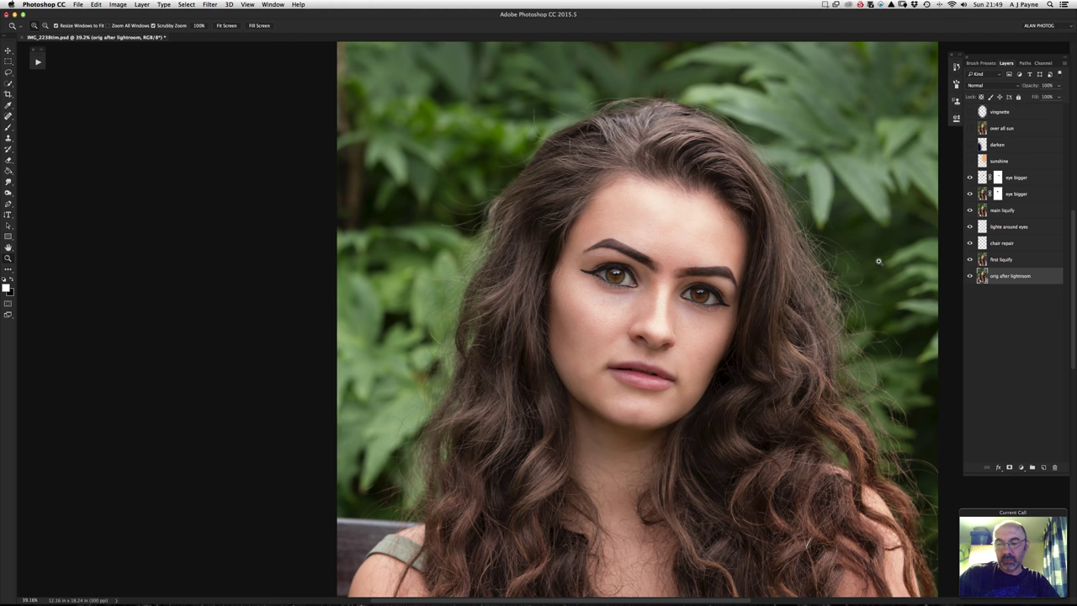
{"action": "left_click_drag", "start_coordinate": [852, 317], "coordinate": [728, 328]}
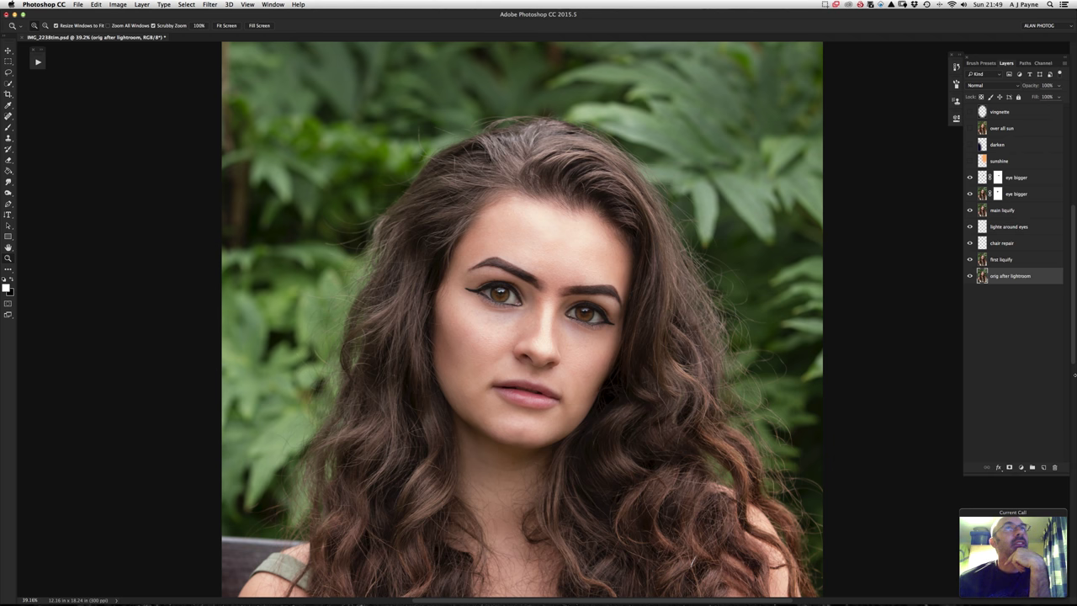
Compare the portrait with both "eye bigger" layers hidden and shown, leaving both layers hidden.
{"action": "left_click", "coordinate": [969, 177]}
{"action": "left_click", "coordinate": [969, 194]}
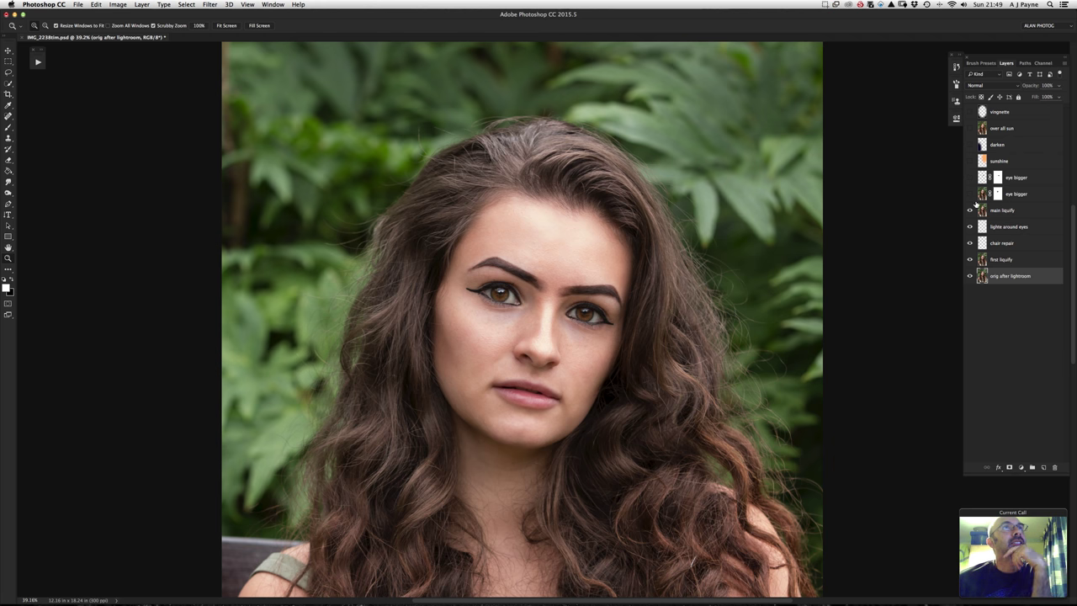
{"action": "left_click", "coordinate": [969, 194]}
{"action": "left_click", "coordinate": [969, 177]}
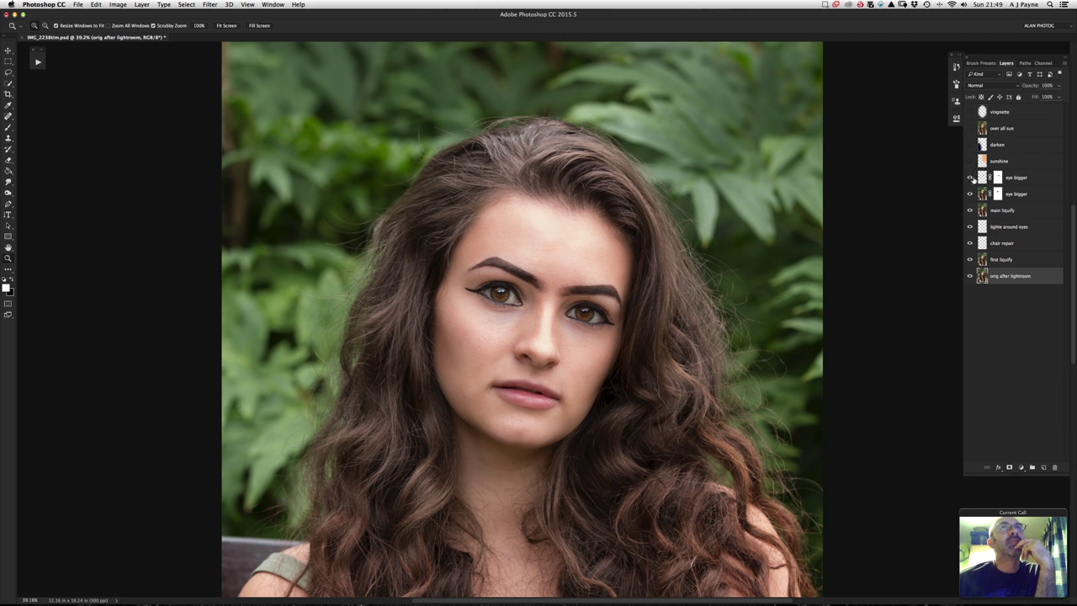
{"action": "left_click", "coordinate": [969, 177]}
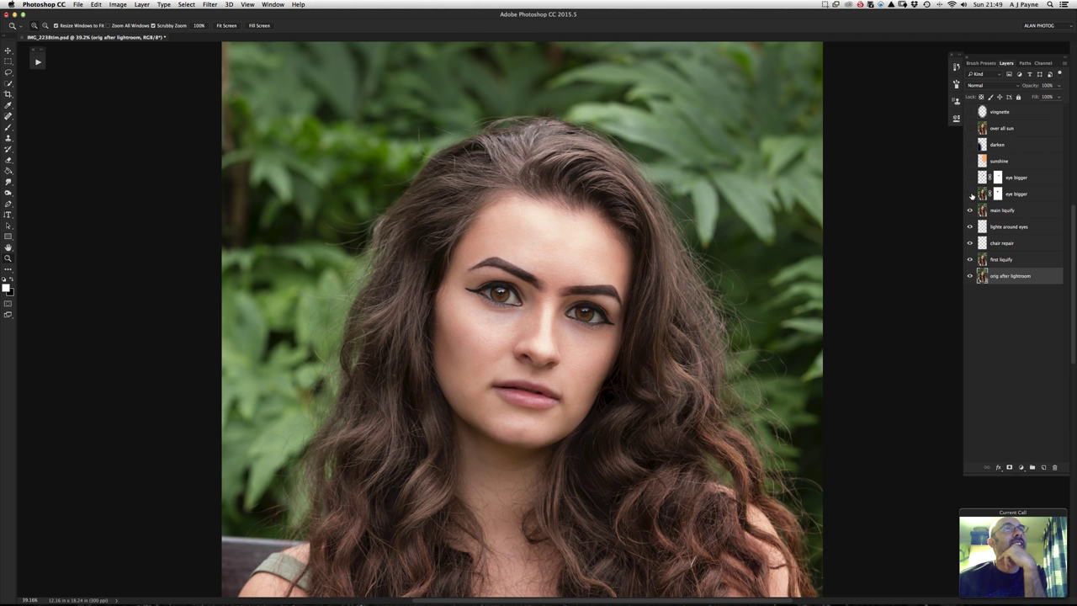
{"action": "left_click", "coordinate": [971, 195]}
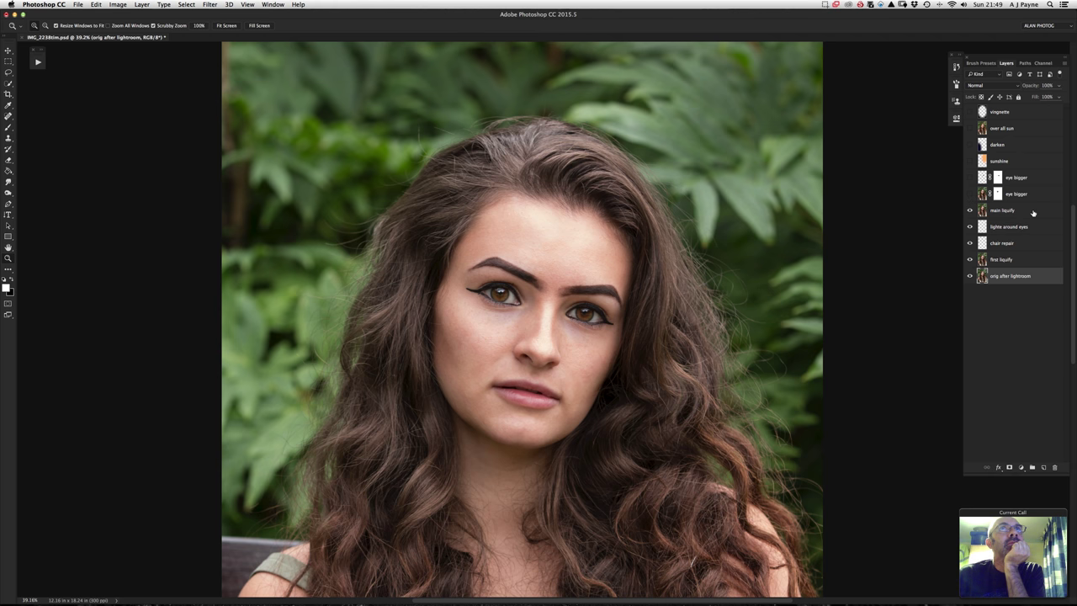
Make "main liquify" the active layer and activate the standard Lasso Tool.
{"action": "left_click", "coordinate": [1032, 212]}
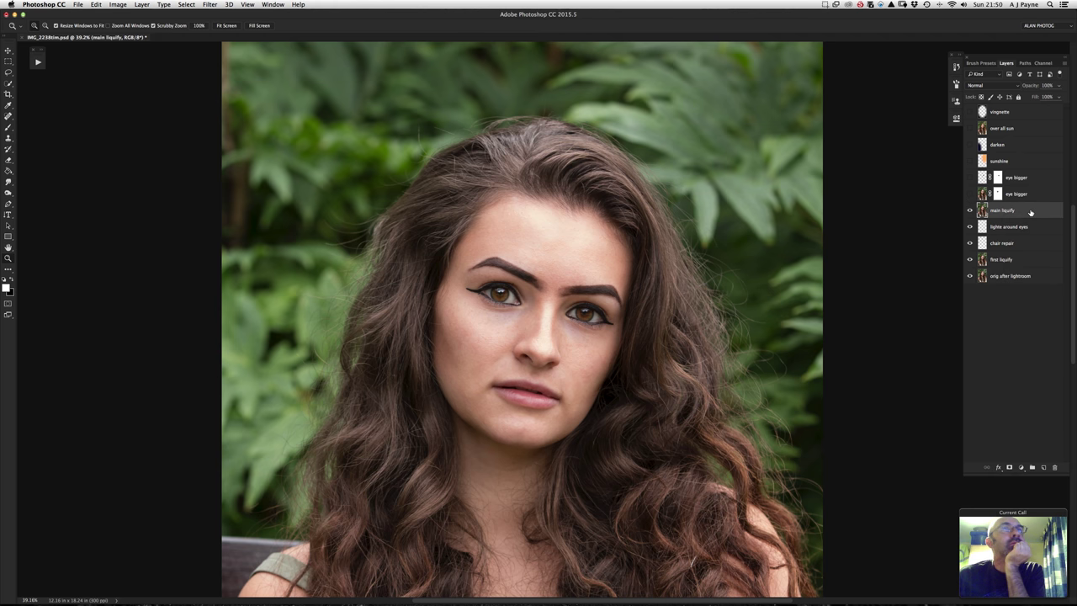
{"action": "left_click_drag", "start_coordinate": [970, 243], "coordinate": [969, 278]}
{"action": "left_click", "coordinate": [970, 227]}
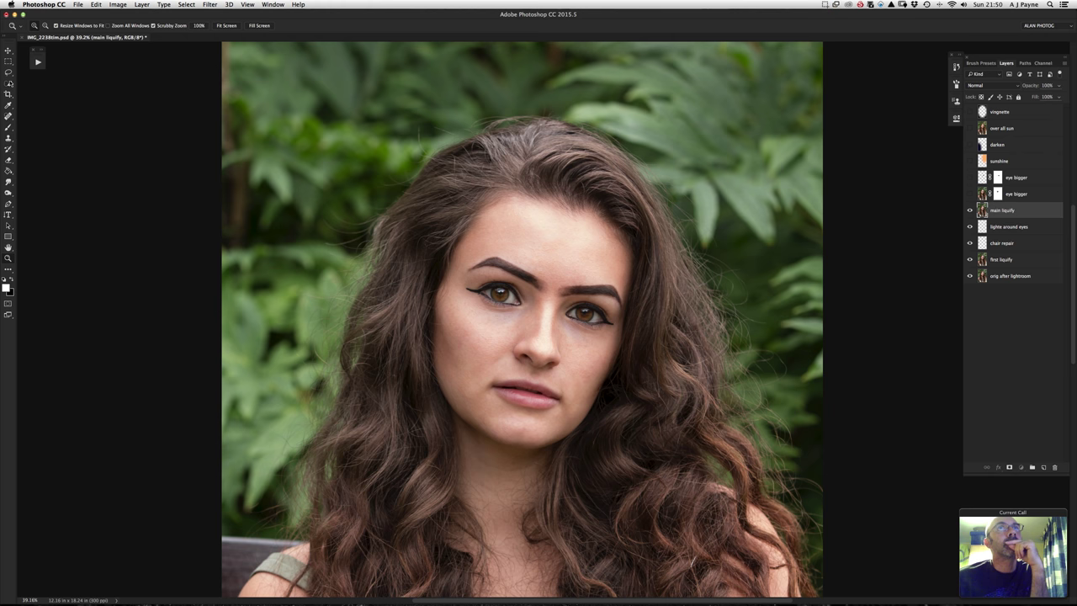
{"action": "left_click", "coordinate": [9, 74]}
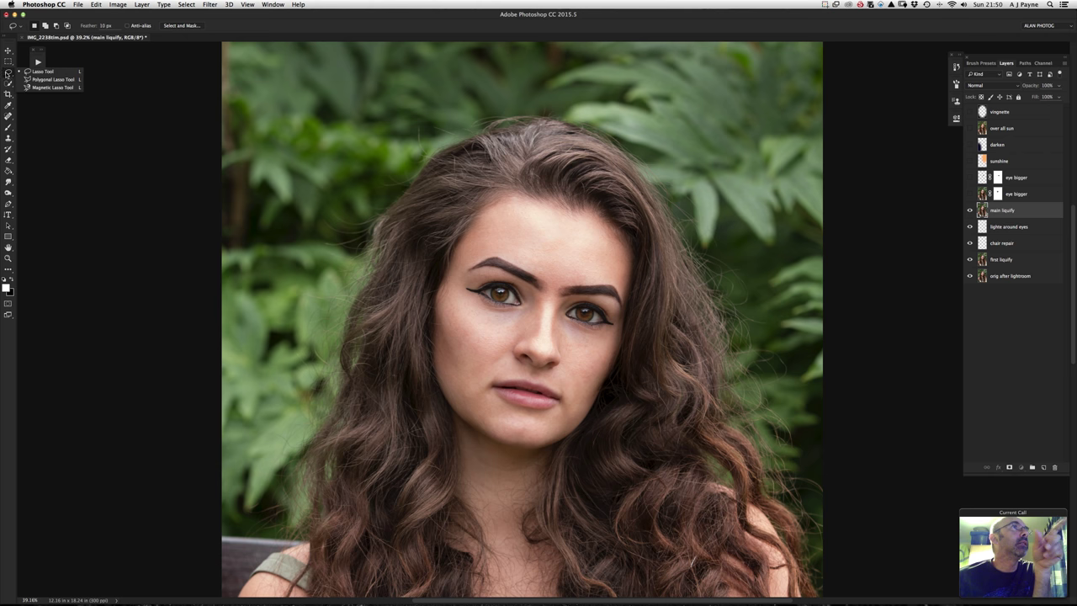
{"action": "left_click", "coordinate": [9, 74]}
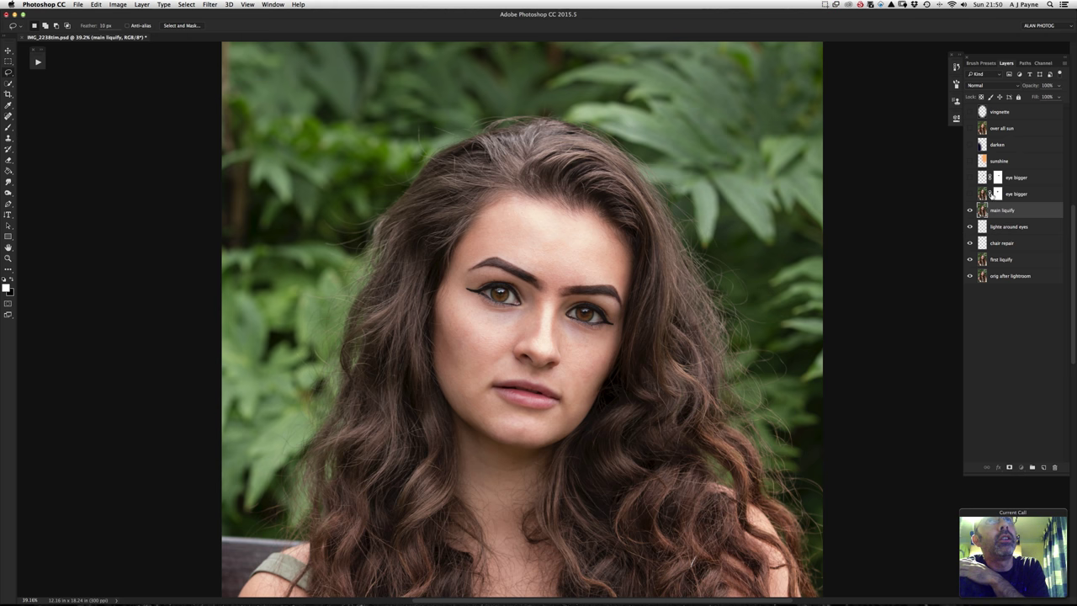
Compare the portrait with the lower "eye bigger" layer and the "main liquify" layer toggled in turn, leaving only "main liquify" of the two visible.
{"action": "left_click", "coordinate": [970, 195]}
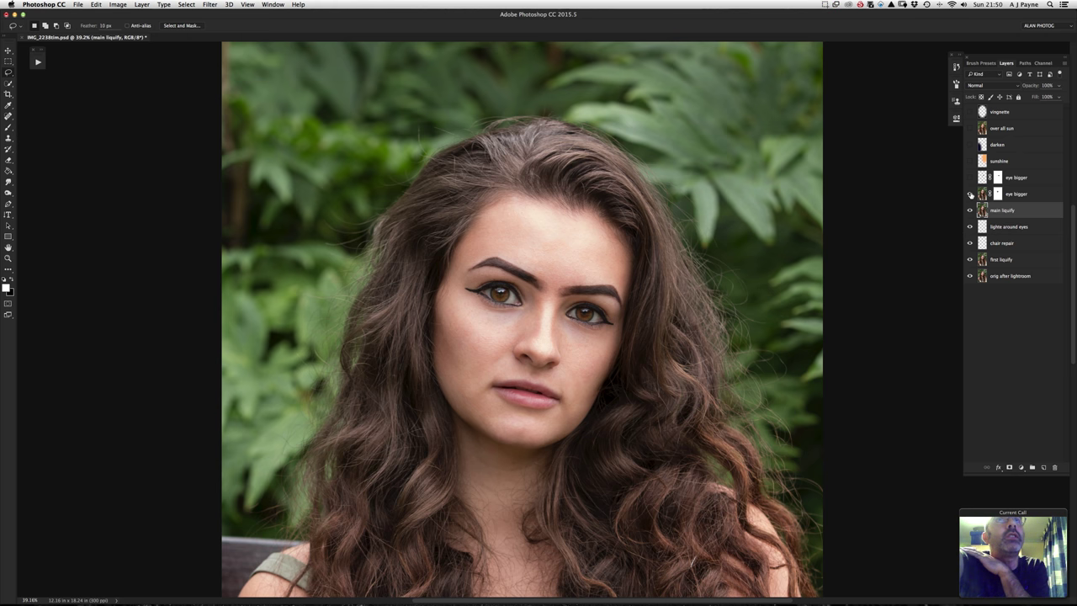
{"action": "left_click", "coordinate": [970, 194]}
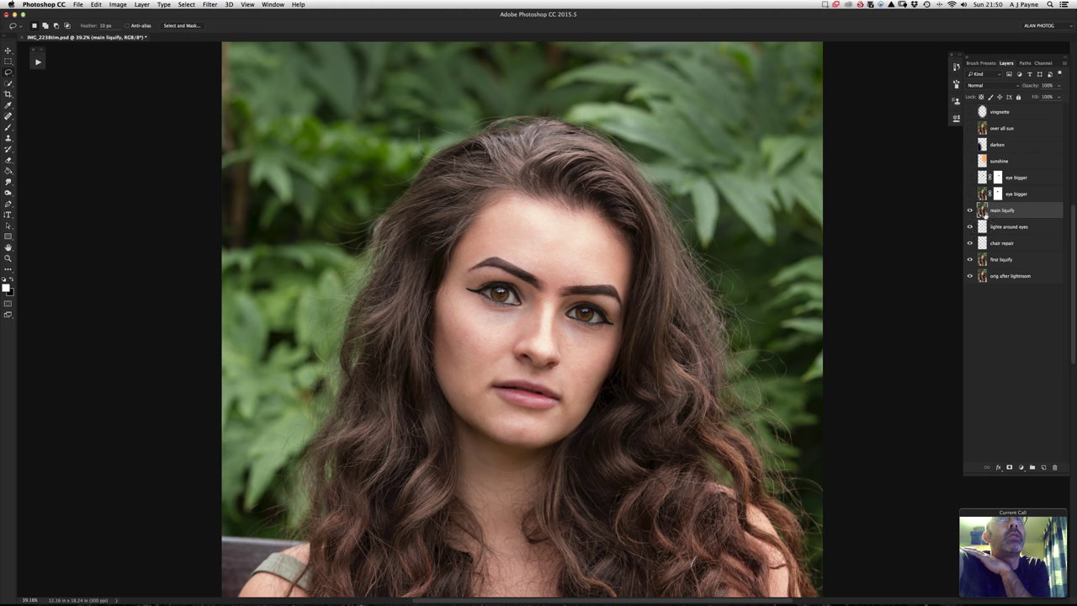
{"action": "left_click", "coordinate": [970, 211]}
{"action": "left_click", "coordinate": [969, 213]}
{"action": "left_click", "coordinate": [969, 213]}
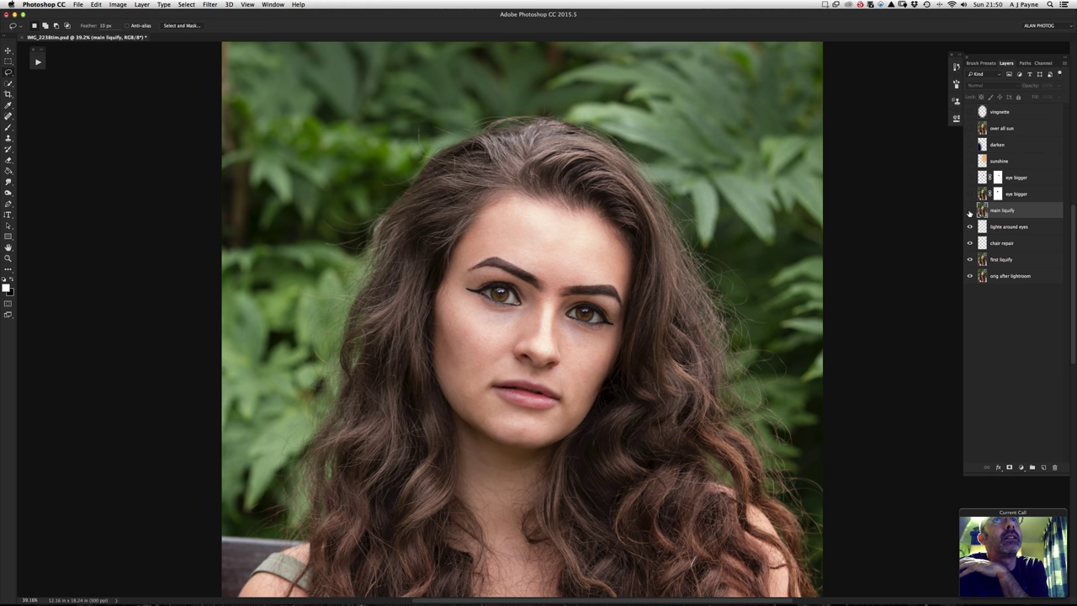
{"action": "left_click", "coordinate": [969, 212]}
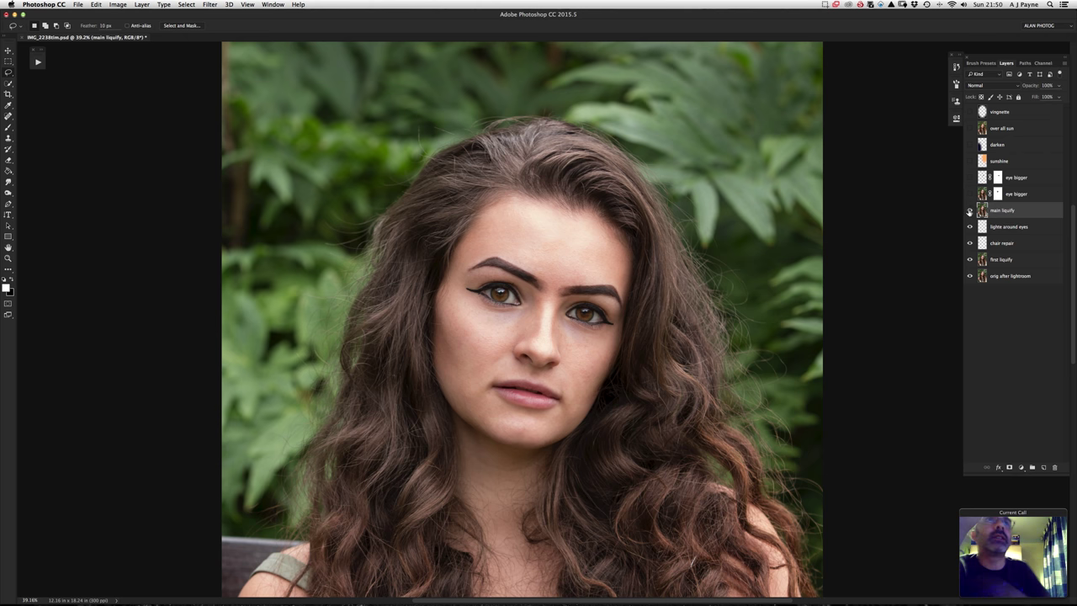
{"action": "left_click", "coordinate": [969, 213]}
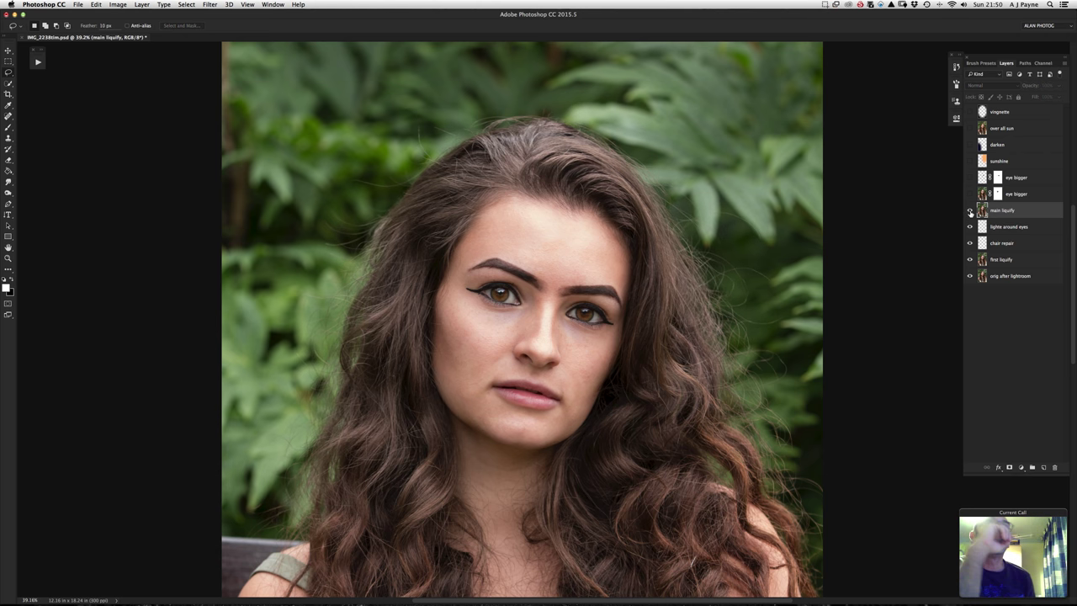
{"action": "left_click", "coordinate": [969, 214]}
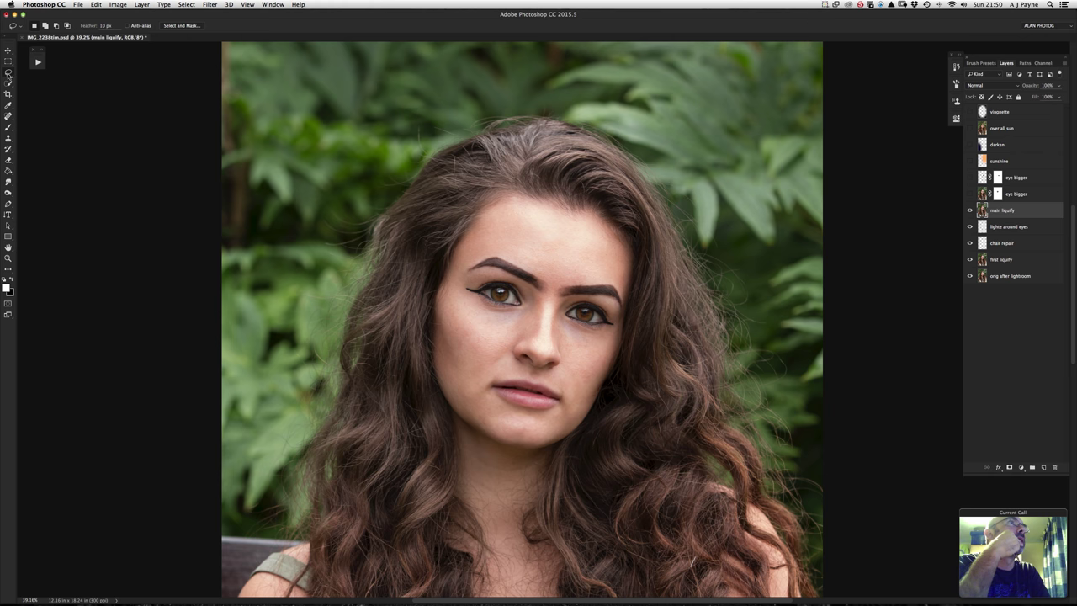
With the standard Lasso Tool active, examine the eyes close up and compare them with the "main liquify" layer hidden and shown.
{"action": "left_click", "coordinate": [8, 74]}
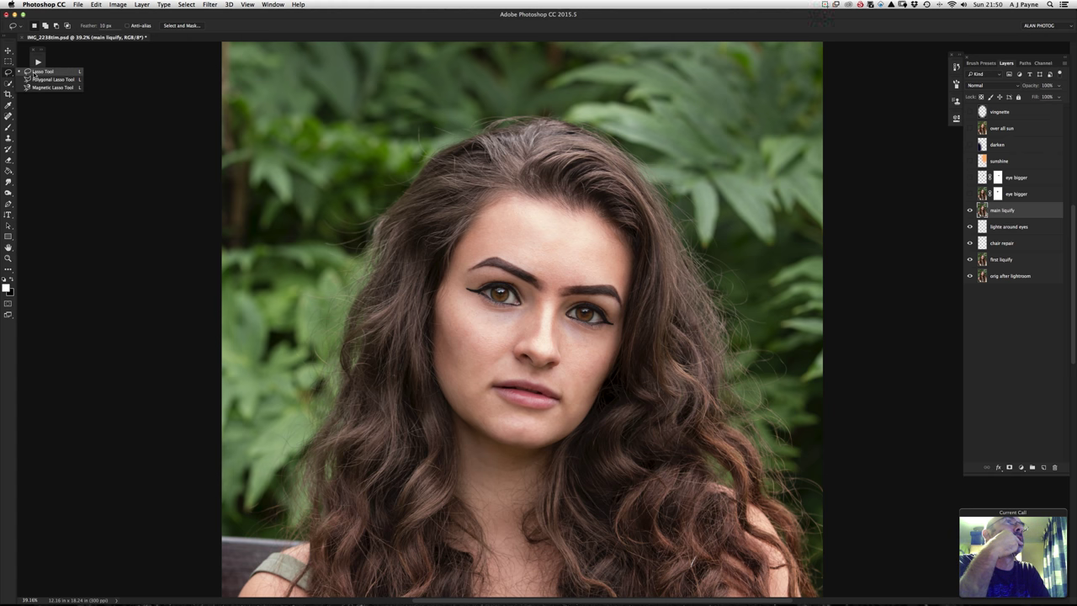
{"action": "left_click", "coordinate": [34, 73]}
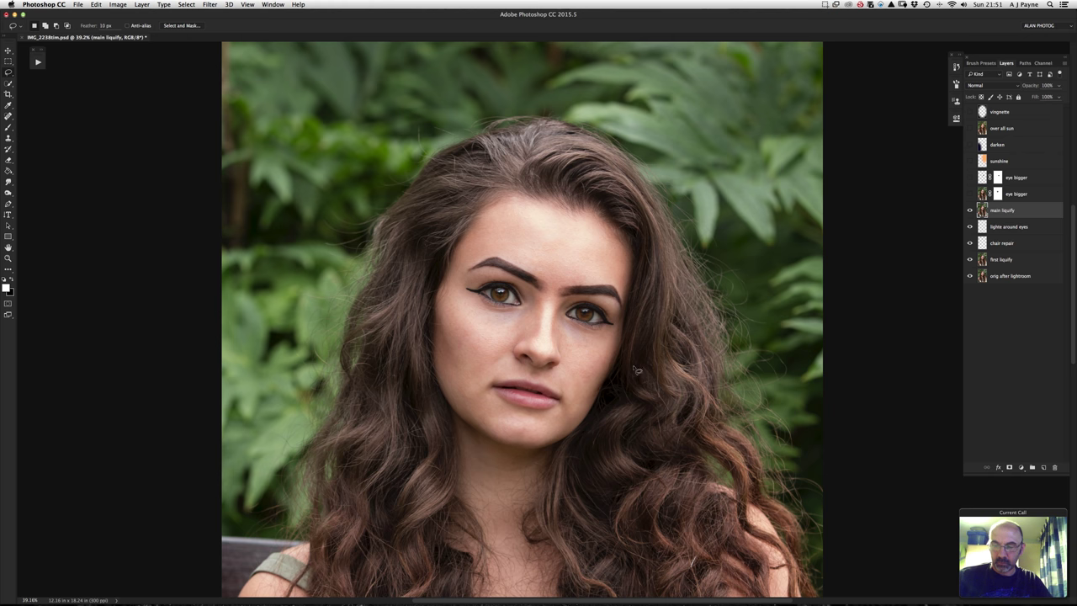
{"action": "key", "text": "z"}
{"action": "left_click", "coordinate": [627, 316]}
{"action": "left_click_drag", "start_coordinate": [637, 317], "coordinate": [653, 323]}
{"action": "left_click_drag", "start_coordinate": [625, 363], "coordinate": [661, 373]}
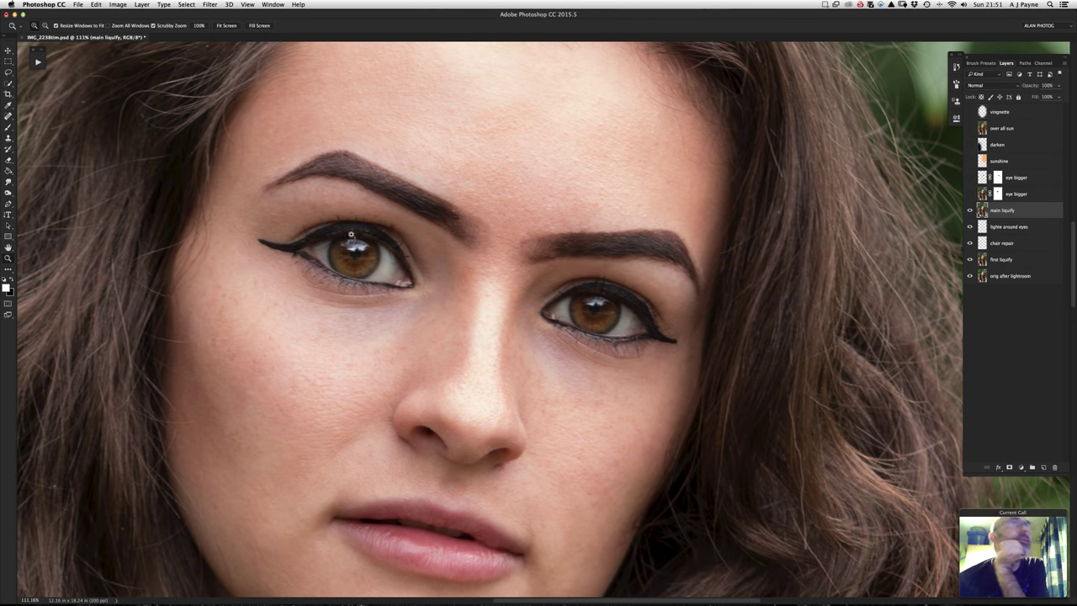
{"action": "left_click", "coordinate": [9, 72]}
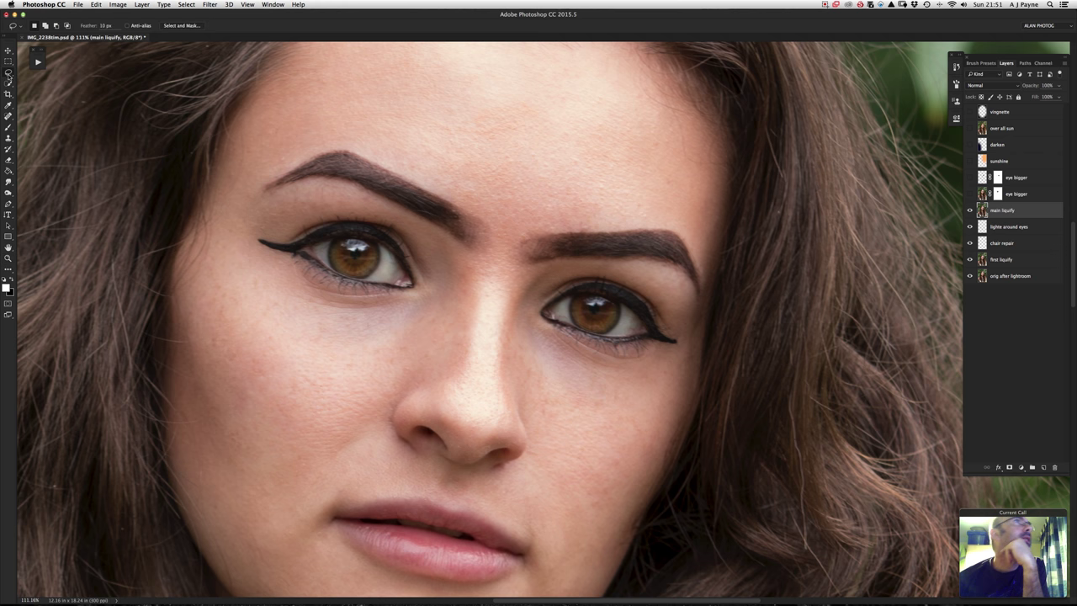
{"action": "left_click", "coordinate": [469, 317]}
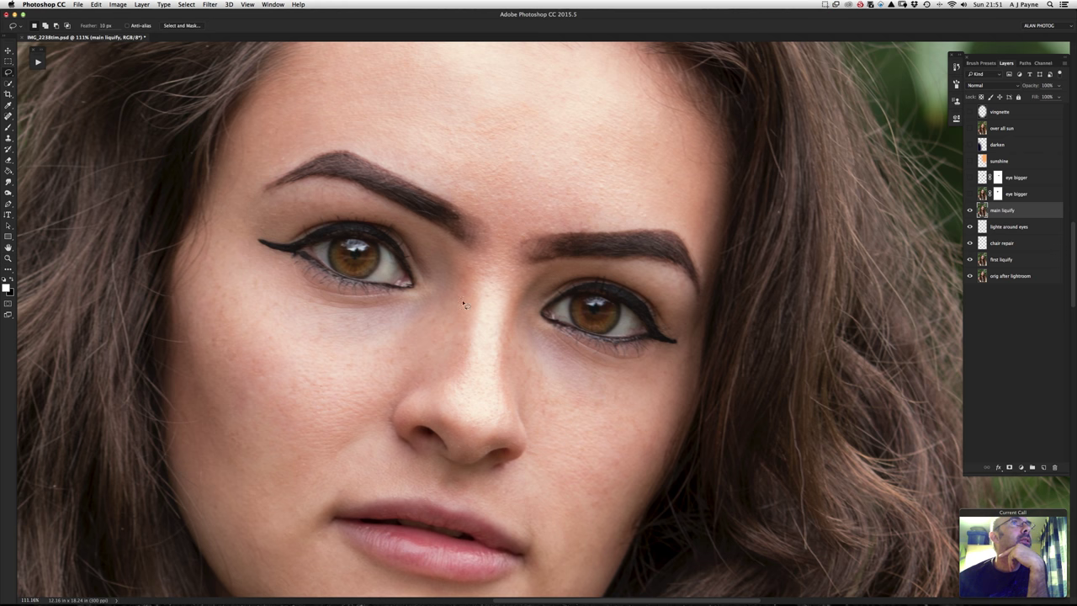
{"action": "left_click", "coordinate": [970, 210]}
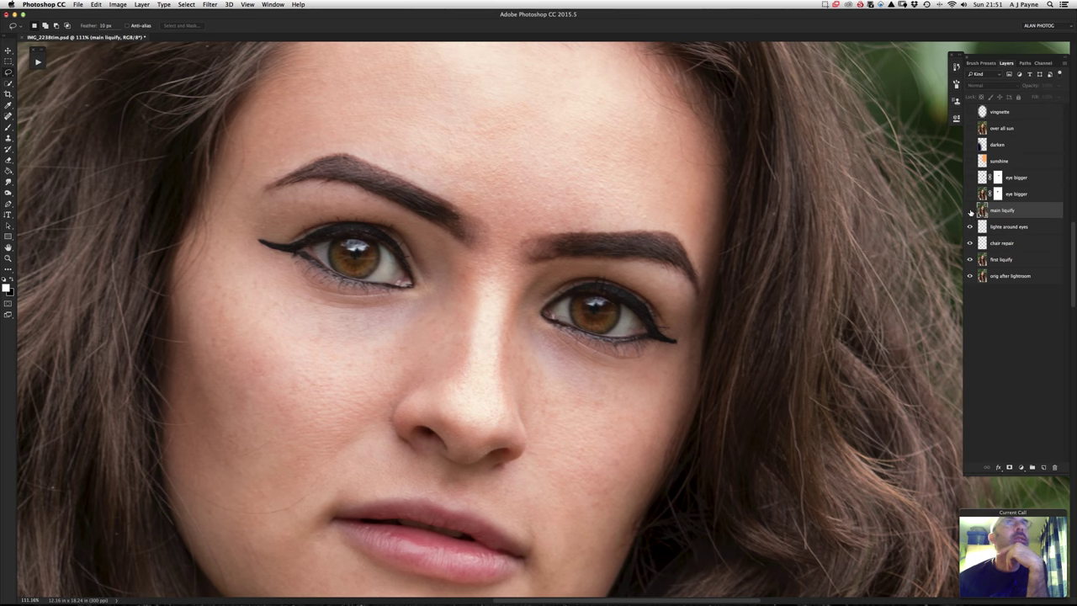
{"action": "left_click", "coordinate": [970, 211]}
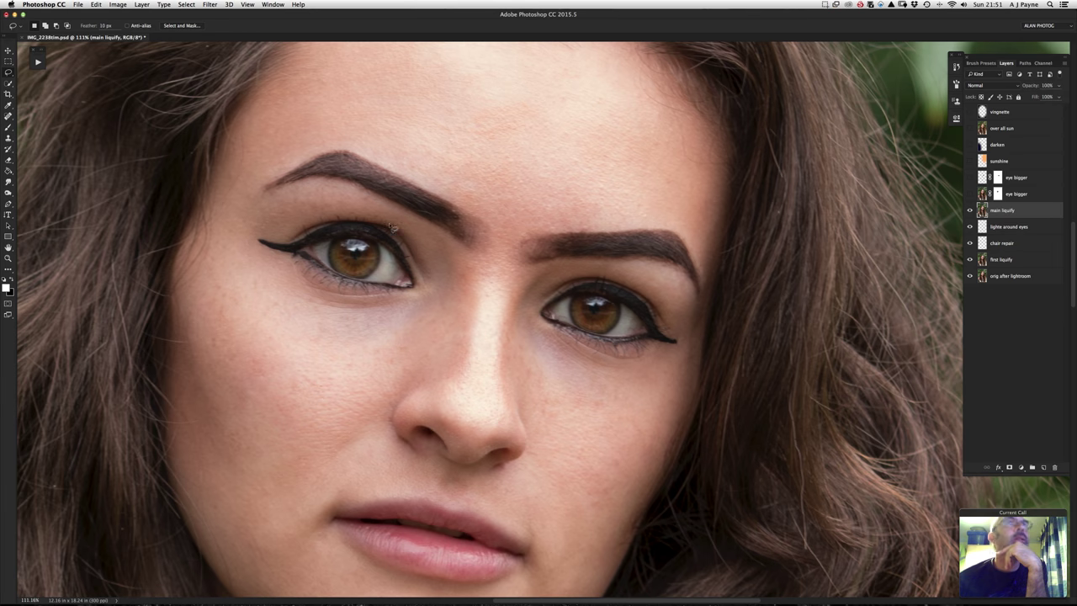
Close IMG_2238tim.psd with its changes saved, and quit Photoshop.
{"action": "left_click", "coordinate": [9, 127]}
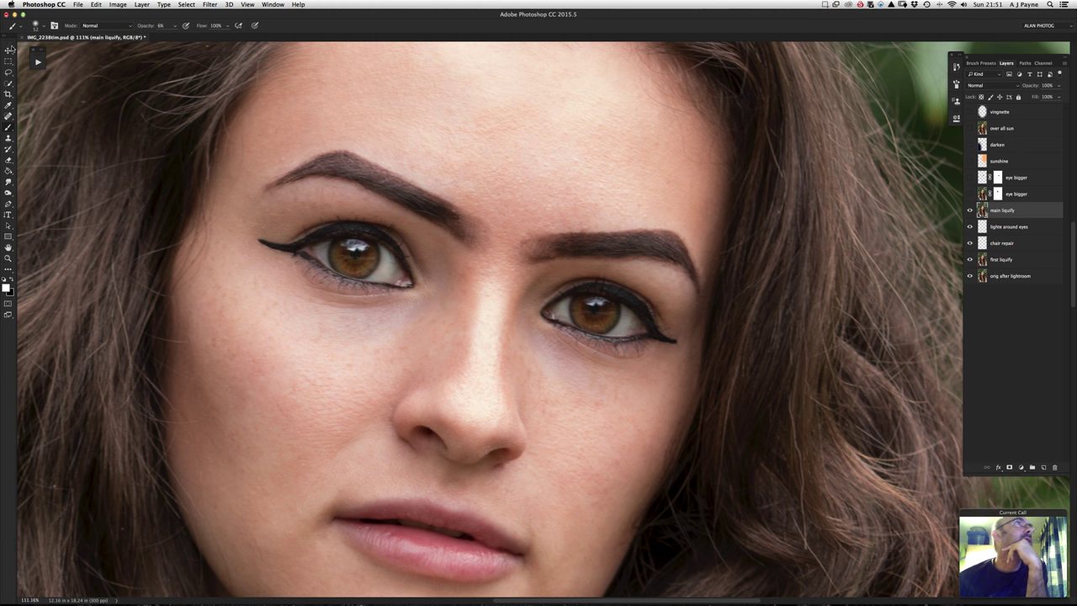
{"action": "left_click", "coordinate": [78, 5]}
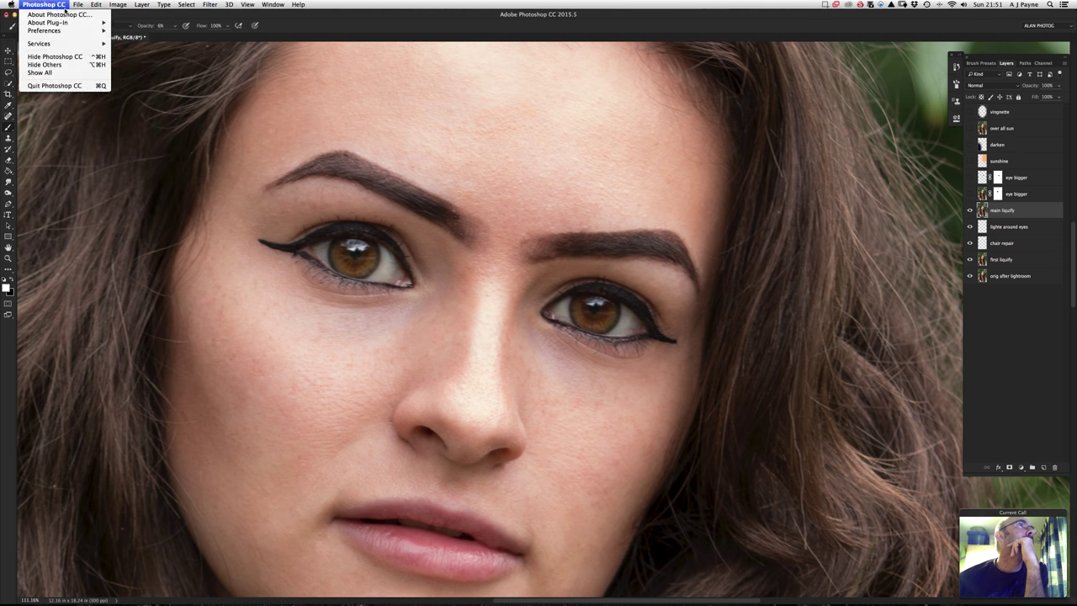
{"action": "left_click", "coordinate": [393, 10]}
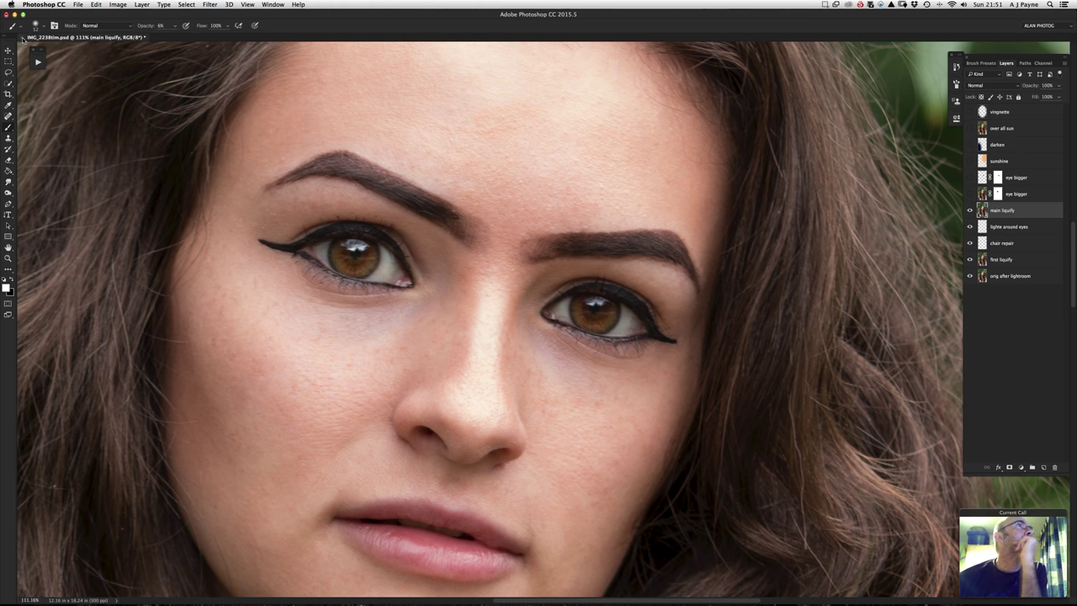
{"action": "left_click", "coordinate": [23, 39]}
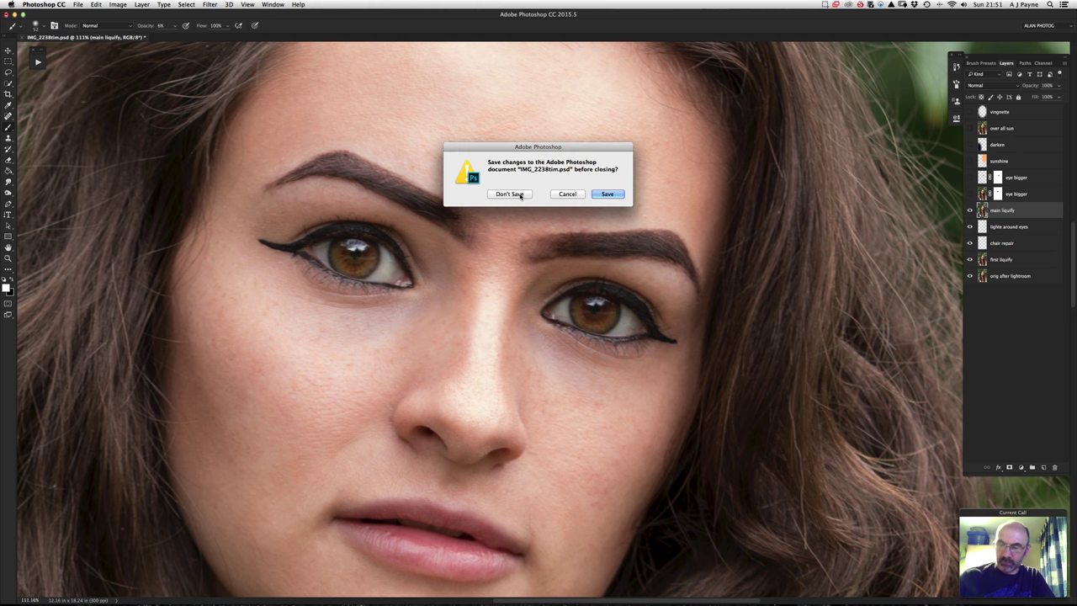
{"action": "left_click", "coordinate": [609, 194]}
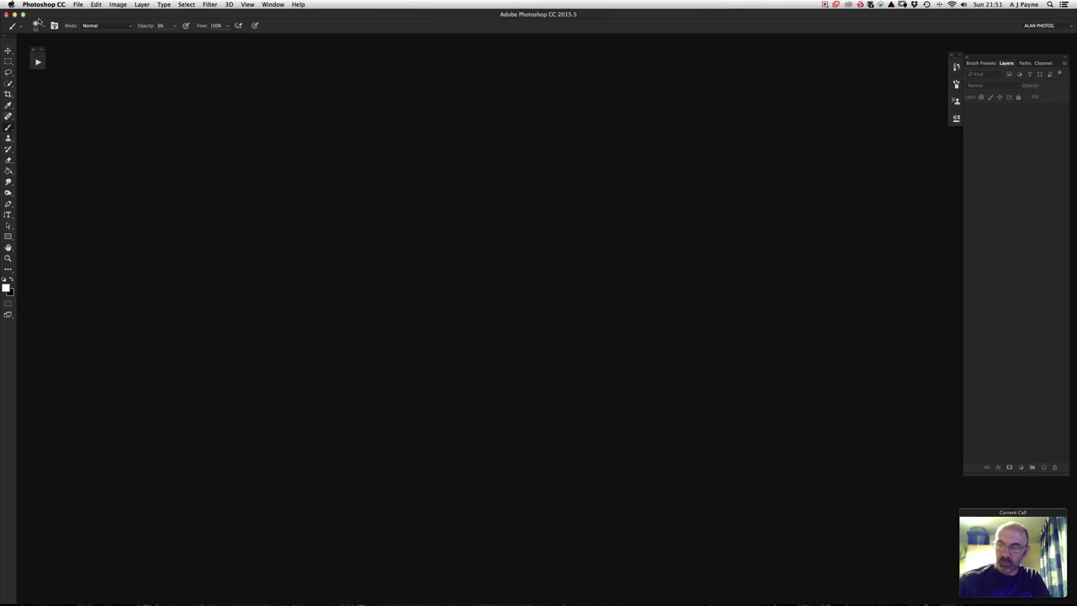
{"action": "left_click", "coordinate": [42, 4]}
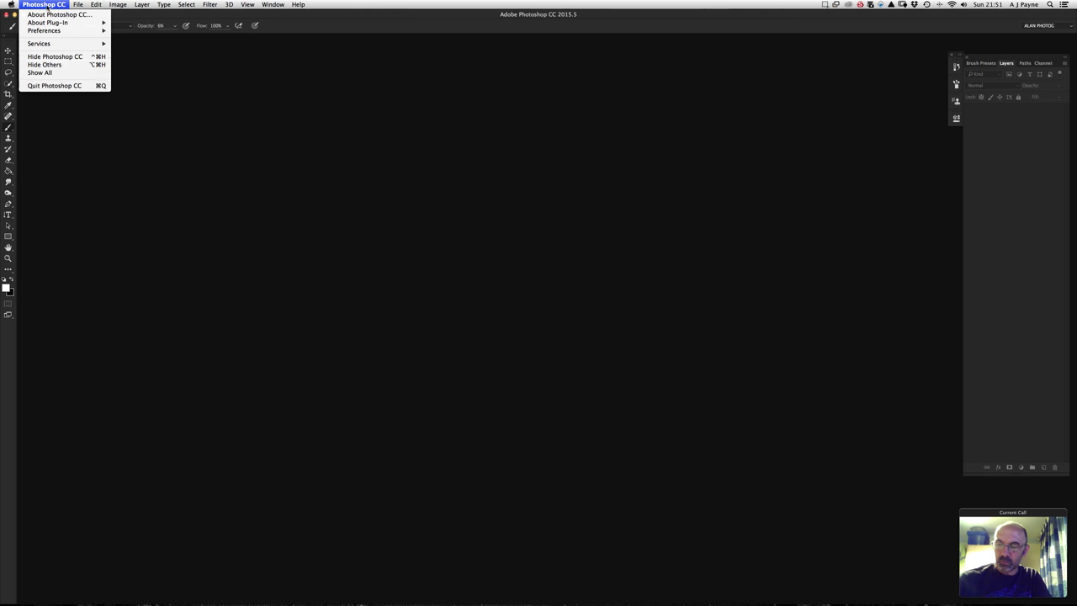
{"action": "left_click", "coordinate": [58, 82]}
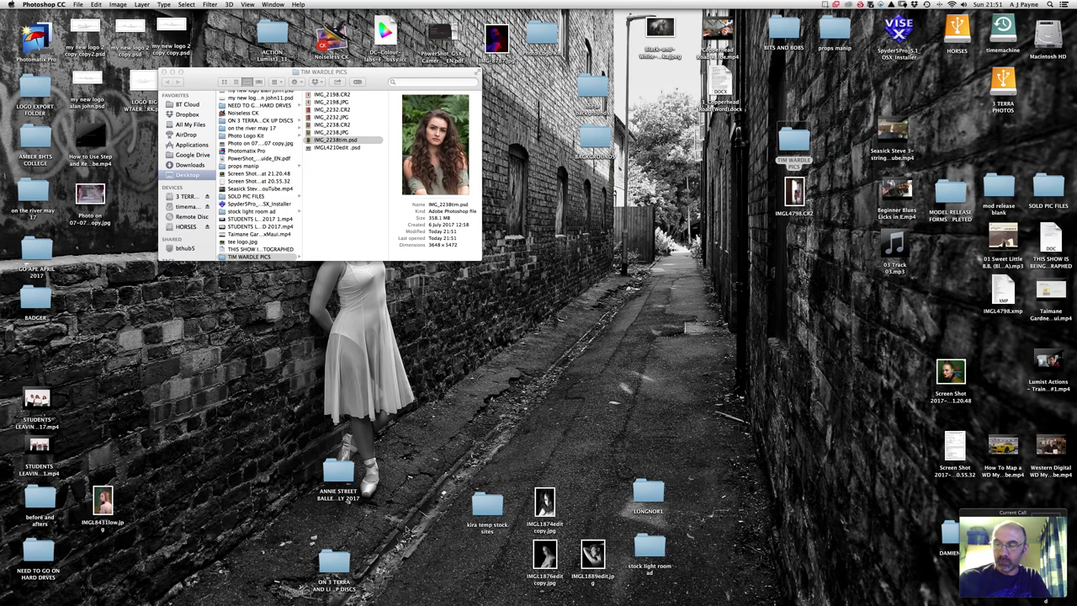
Reopen IMG_2238tim.psd from the Finder in Photoshop and close the floating Dfine 2 and Viveza 2 plug-in panel.
{"action": "left_click", "coordinate": [310, 140]}
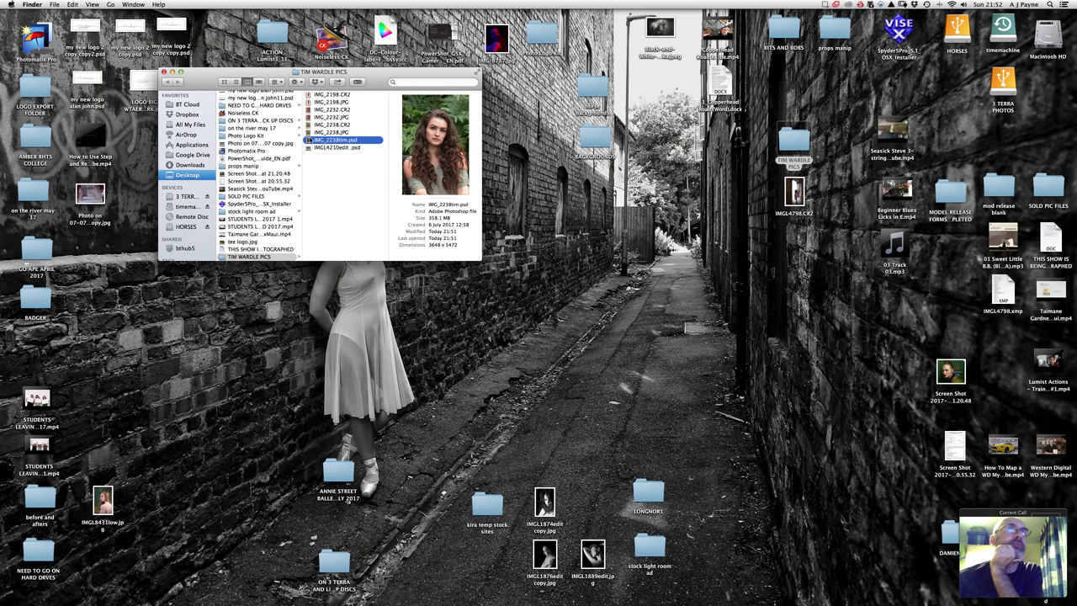
{"action": "double_click", "coordinate": [308, 143]}
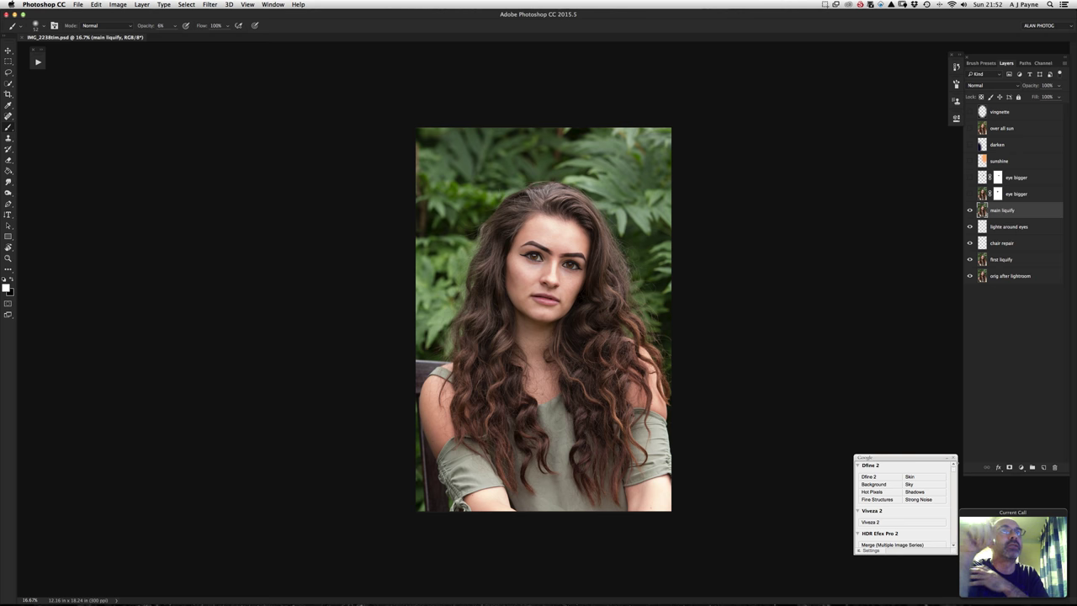
{"action": "left_click", "coordinate": [953, 460]}
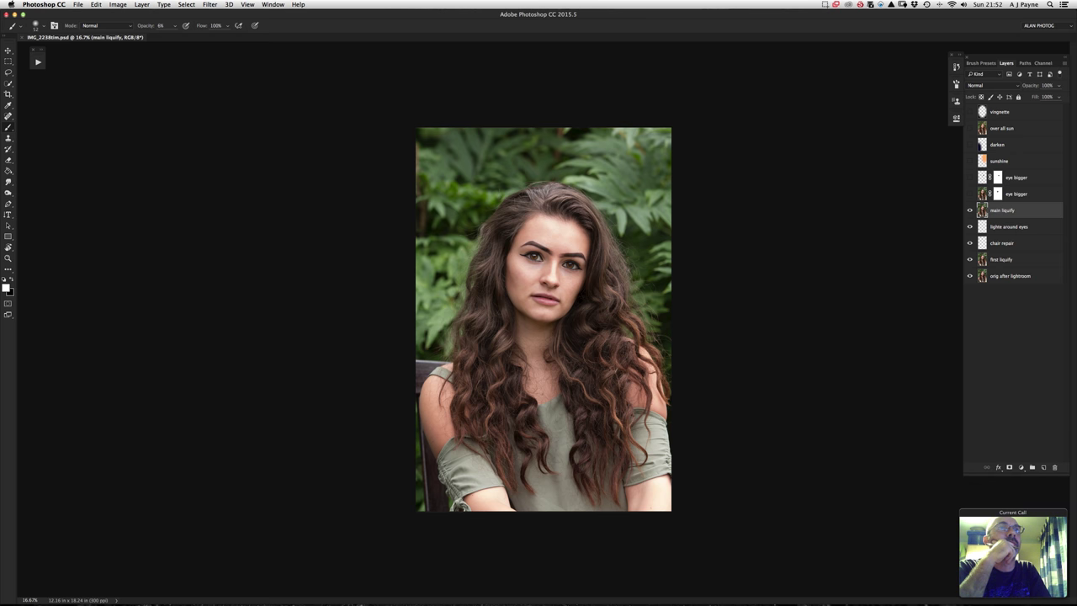
Lasso loosely around the eye on the left side of the face and copy the selection from "main liquify" to a new layer.
{"action": "key", "text": "z"}
{"action": "mouse_move", "coordinate": [598, 235]}
{"action": "left_mouse_down"}
{"action": "mouse_move", "coordinate": [639, 244]}
{"action": "mouse_move", "coordinate": [630, 297]}
{"action": "left_mouse_up"}
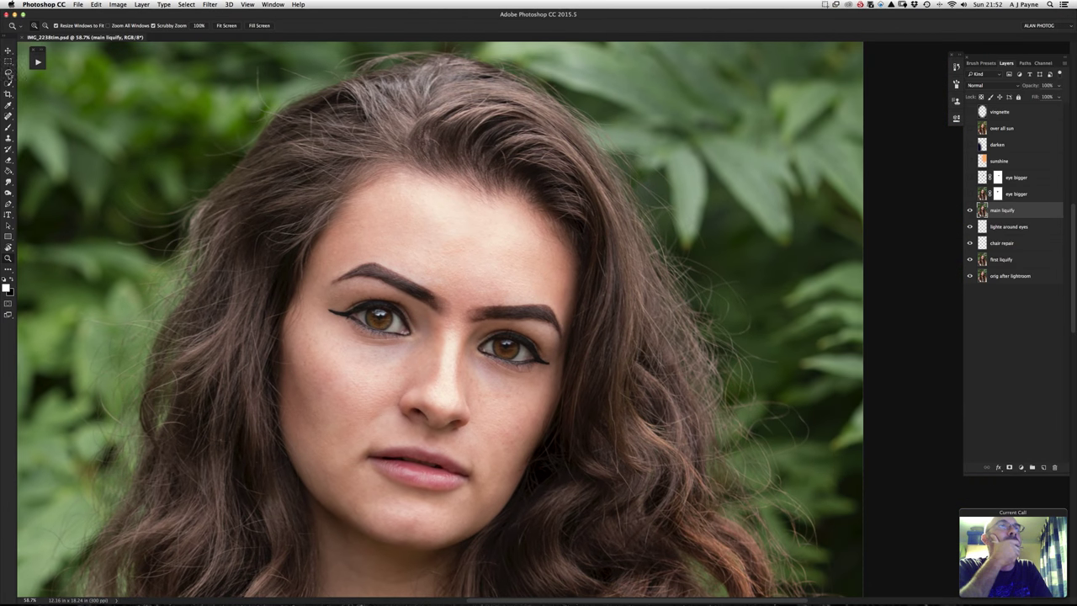
{"action": "left_click", "coordinate": [8, 74]}
{"action": "mouse_move", "coordinate": [428, 358]}
{"action": "left_mouse_down"}
{"action": "mouse_move", "coordinate": [438, 326]}
{"action": "mouse_move", "coordinate": [414, 290]}
{"action": "mouse_move", "coordinate": [355, 277]}
{"action": "left_mouse_up"}
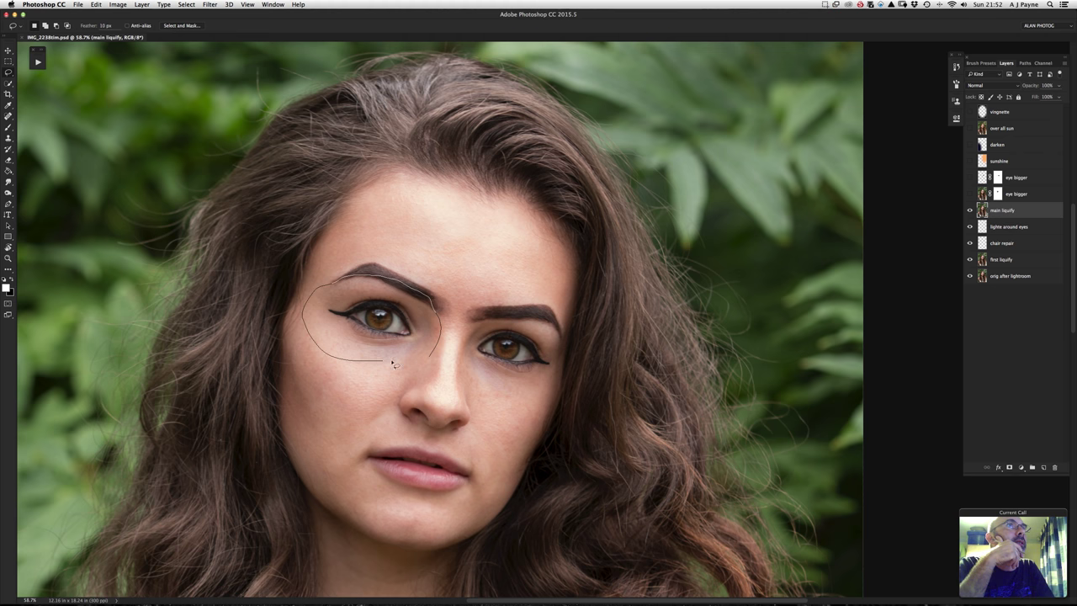
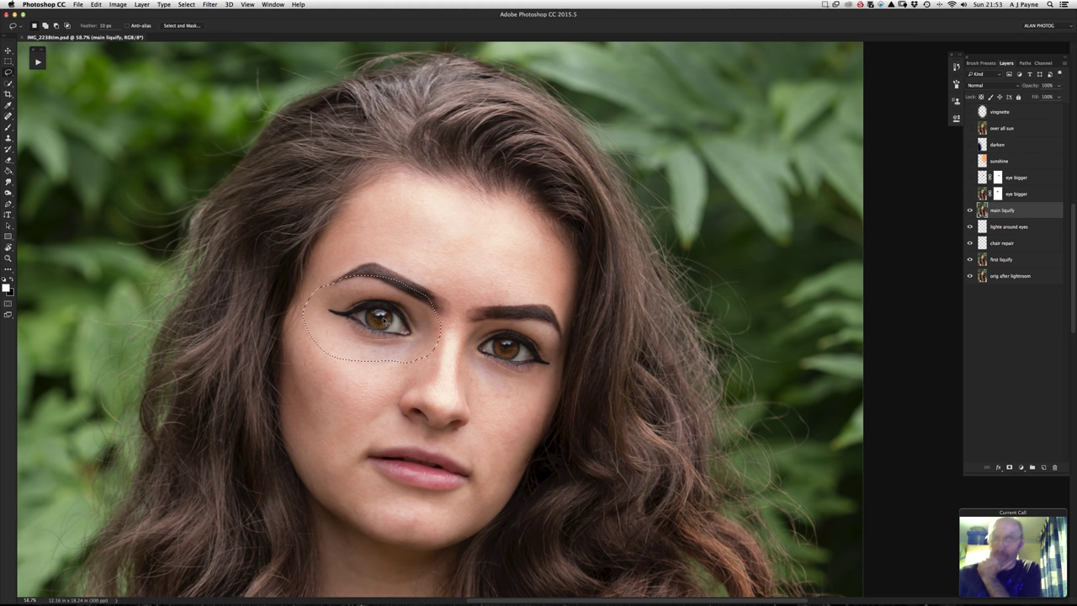
{"action": "key", "text": "super+j"}
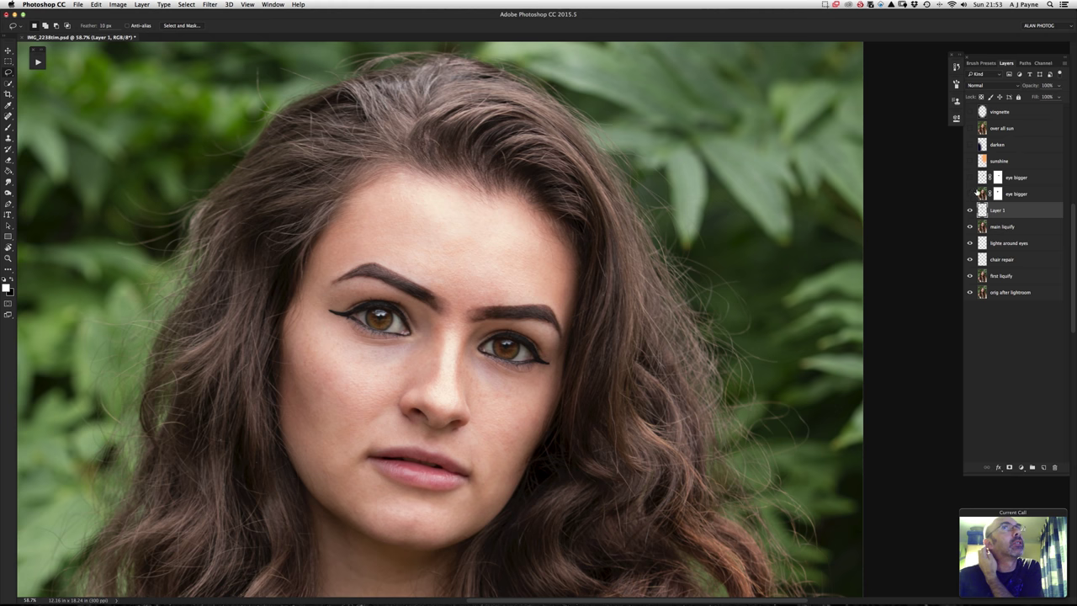
View the copied eye on its own by hiding all the other visible layers, and show them again.
{"action": "left_click_drag", "start_coordinate": [969, 225], "coordinate": [969, 296]}
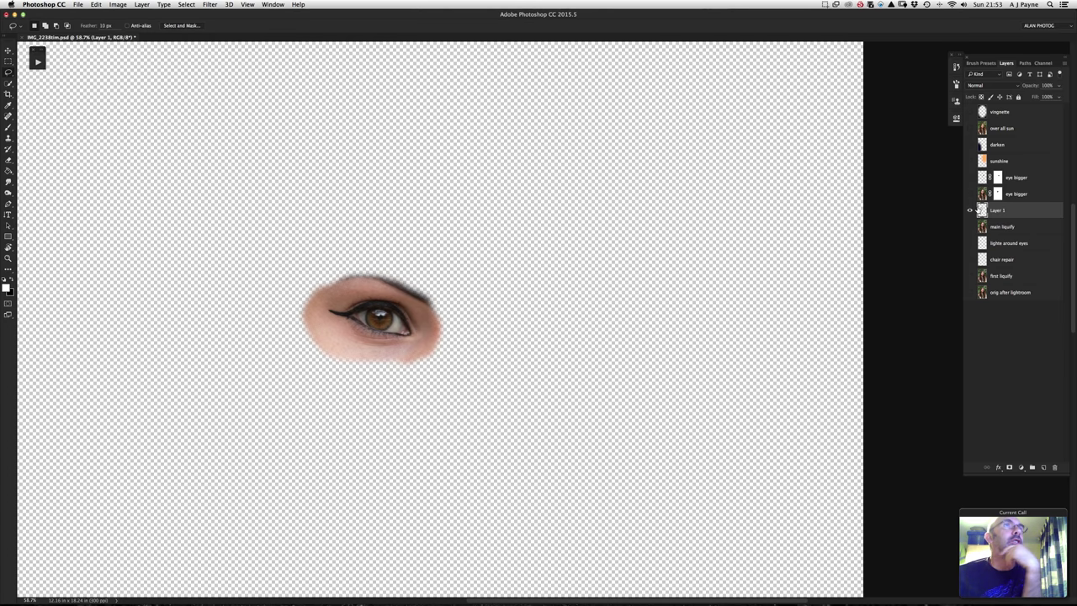
{"action": "left_click_drag", "start_coordinate": [969, 225], "coordinate": [967, 294]}
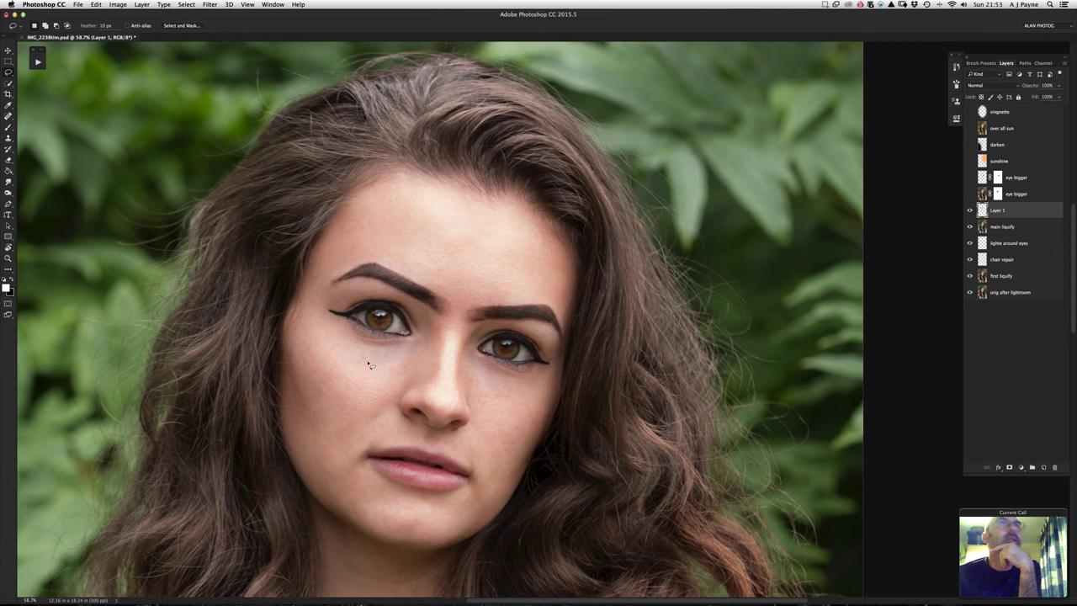
{"action": "left_click", "coordinate": [970, 214], "text": "alt"}
{"action": "left_click", "coordinate": [970, 212], "text": "alt"}
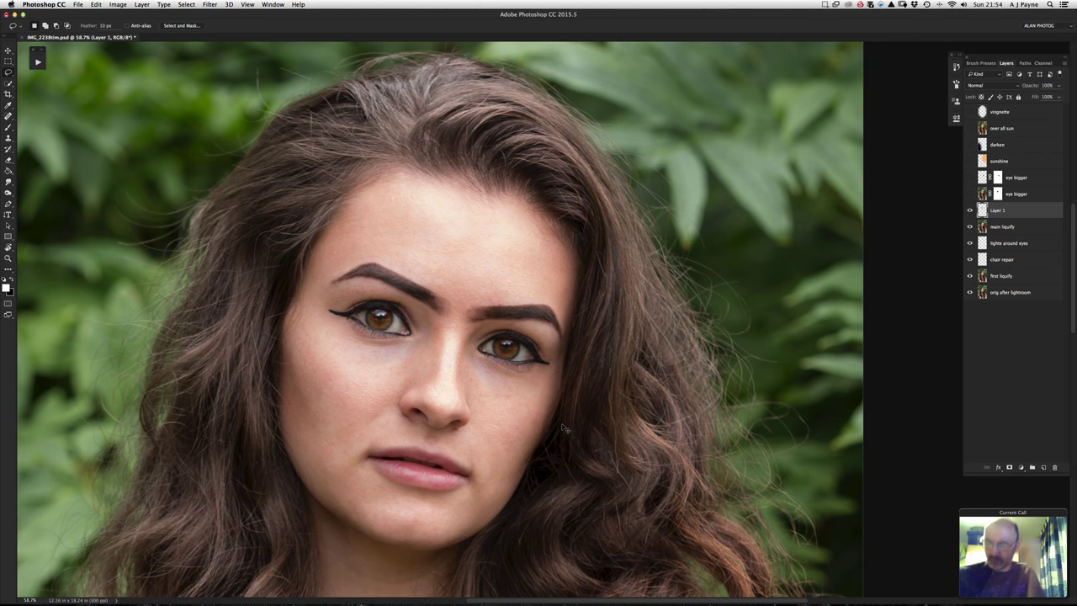
Free-transform the copied eye layer to 105% width and 105% height and apply the transformation.
{"action": "key", "text": "super+t"}
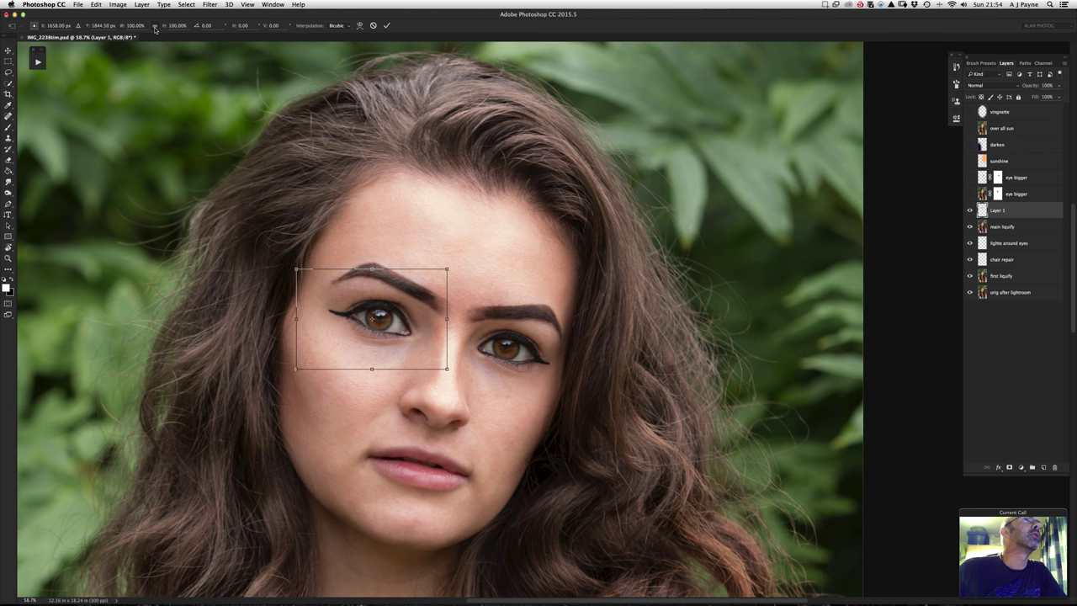
{"action": "left_click", "coordinate": [155, 27]}
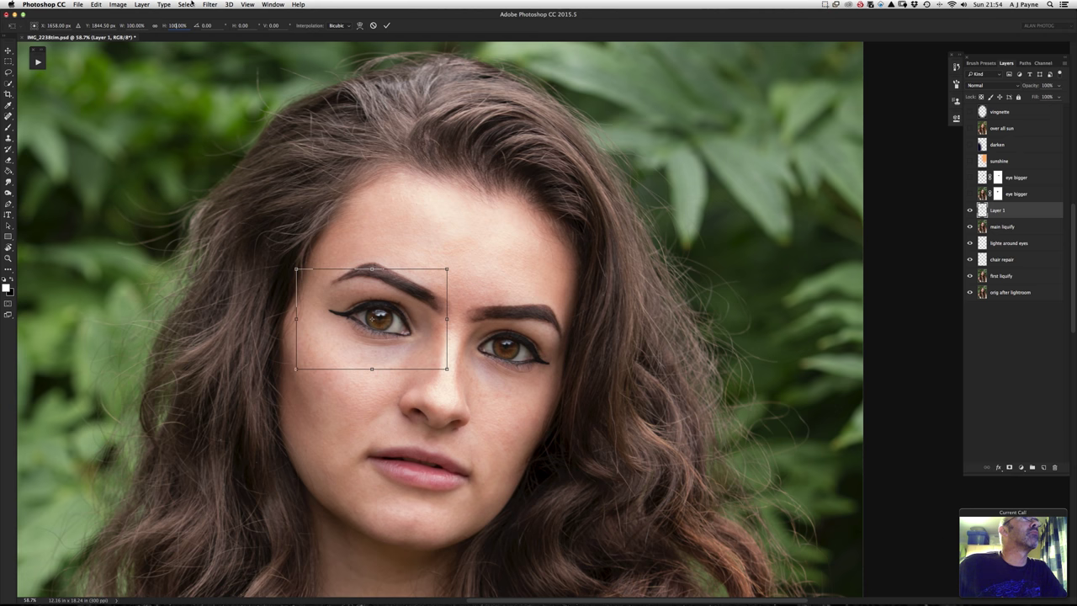
{"action": "key", "text": "BackSpace"}
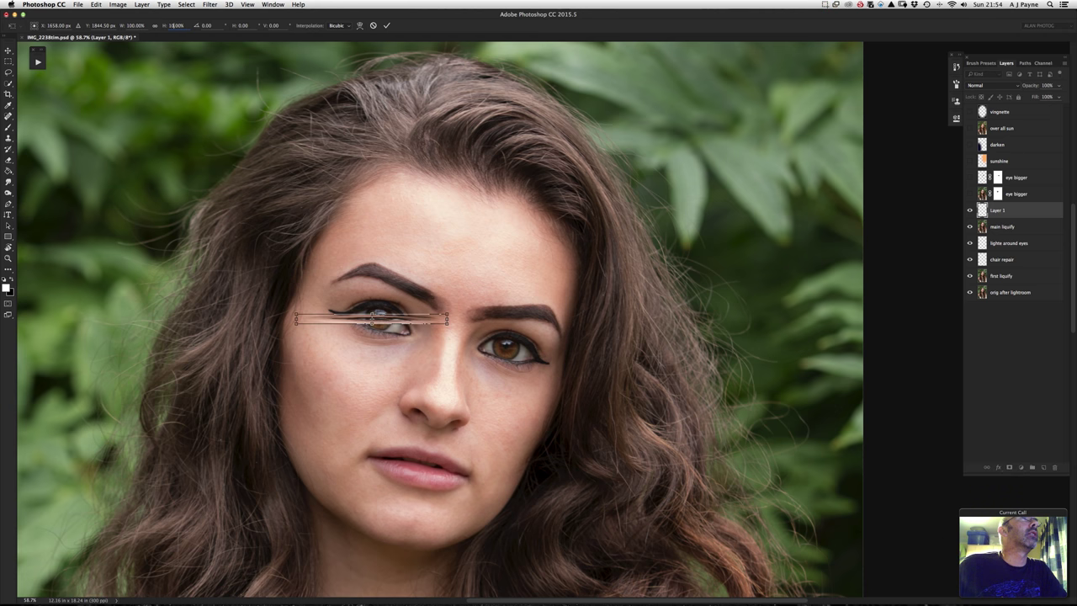
{"action": "type", "text": "0"}
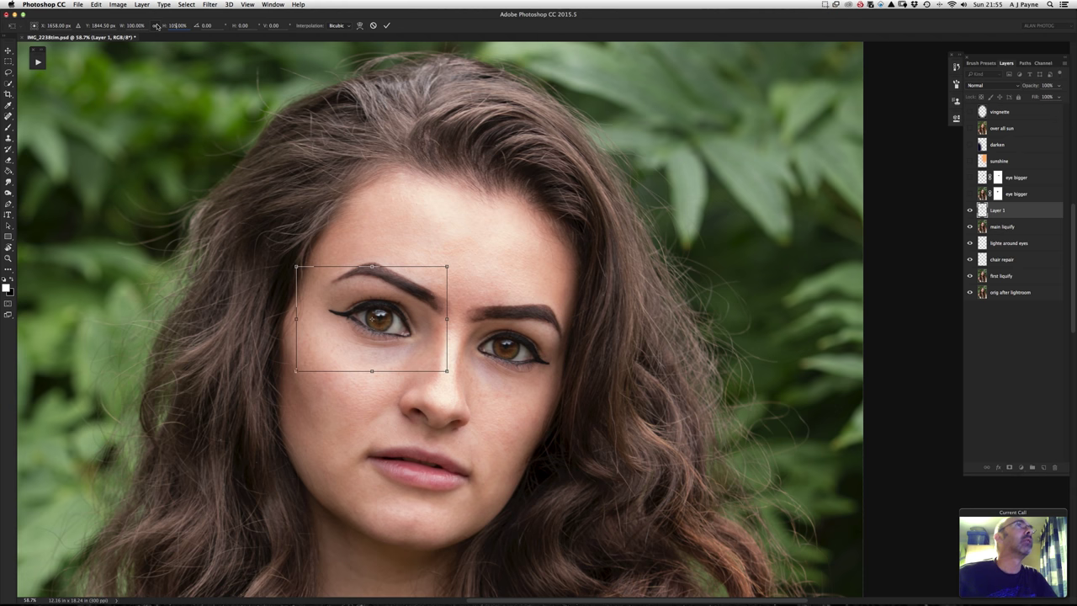
{"action": "left_click_drag", "start_coordinate": [123, 26], "coordinate": [132, 32]}
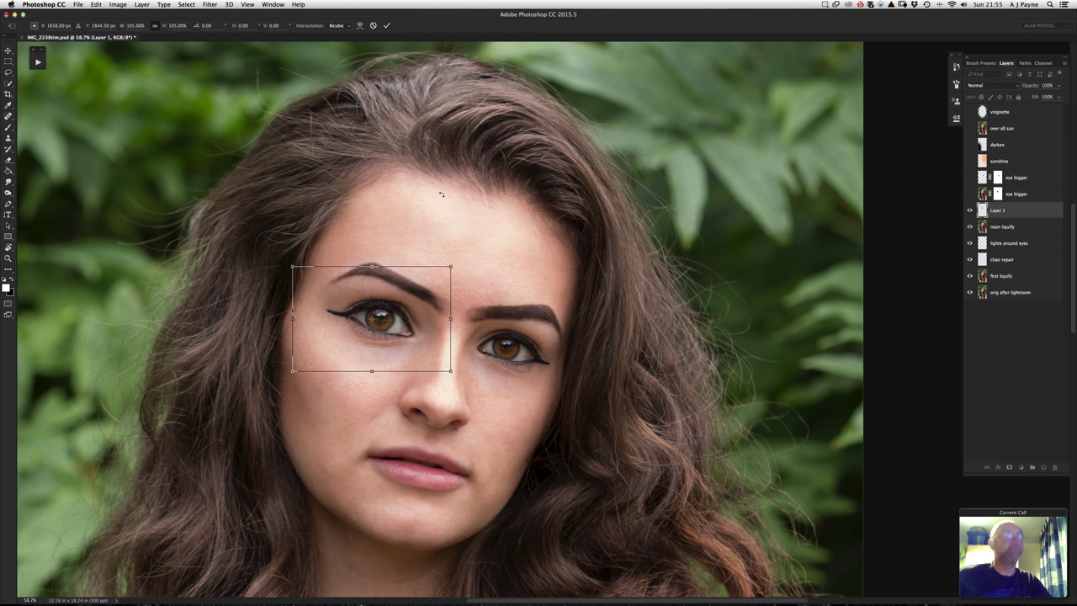
{"action": "key", "text": "Return"}
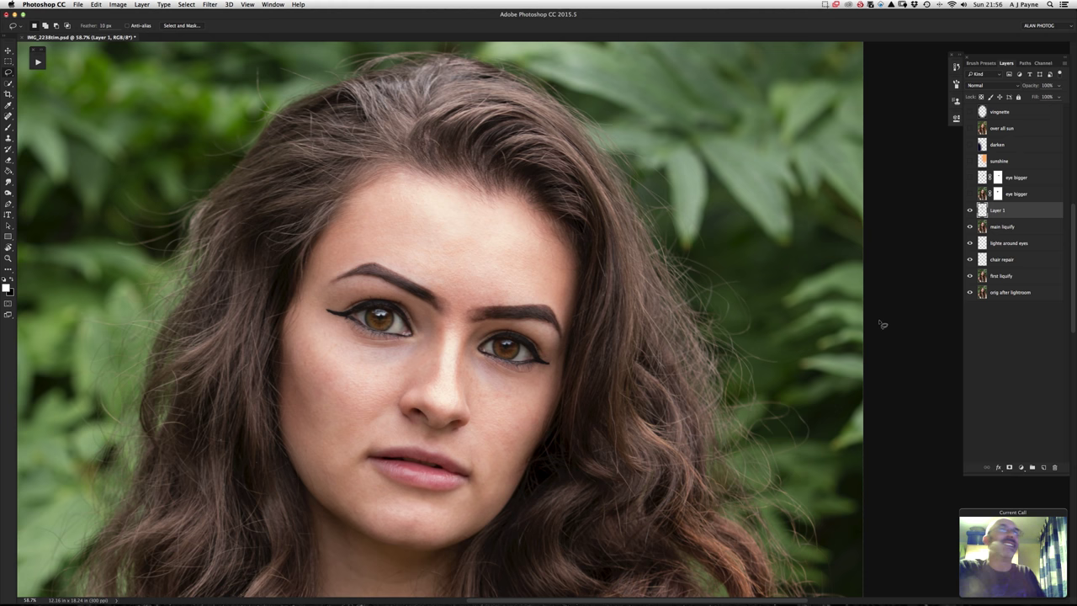
Compare the portrait with the enlarged eye layer hidden and shown, leaving the layer visible.
{"action": "left_click", "coordinate": [970, 212]}
{"action": "left_click", "coordinate": [970, 211]}
{"action": "left_click", "coordinate": [971, 211]}
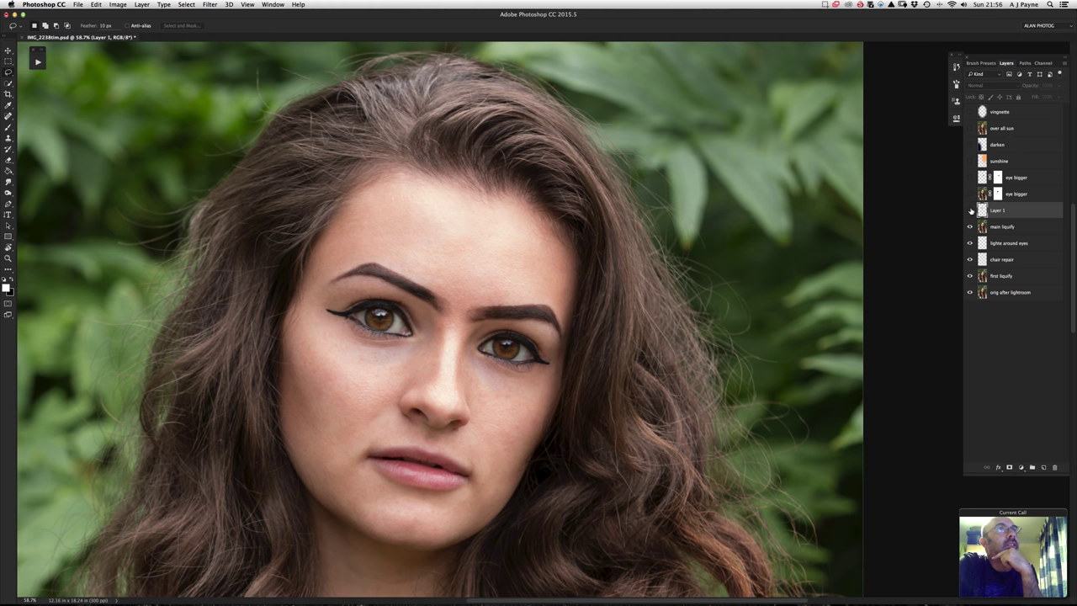
{"action": "left_click", "coordinate": [970, 210]}
{"action": "left_click", "coordinate": [969, 211]}
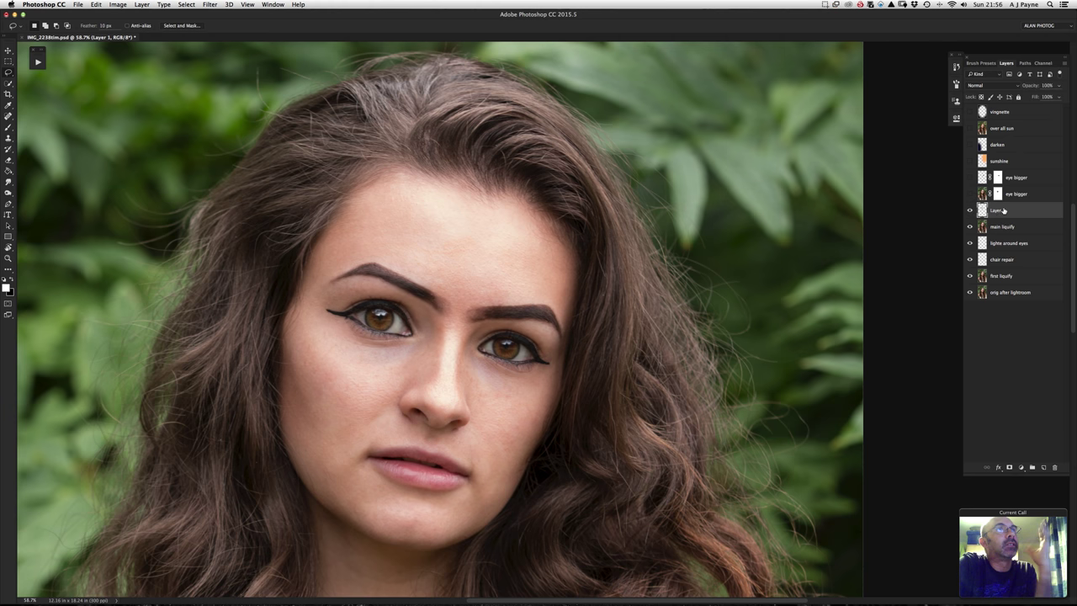
Zoom in on the enlarged eye and compare it close up with its layer hidden and shown.
{"action": "key", "text": "z"}
{"action": "left_click_drag", "start_coordinate": [330, 350], "coordinate": [373, 351]}
{"action": "key", "text": "l"}
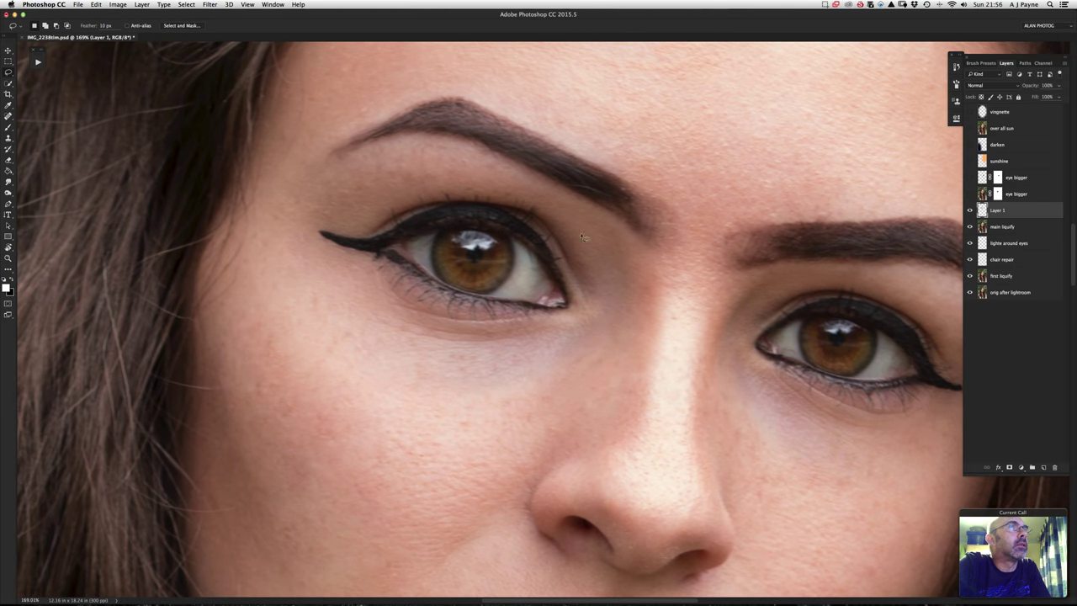
{"action": "left_click", "coordinate": [970, 211]}
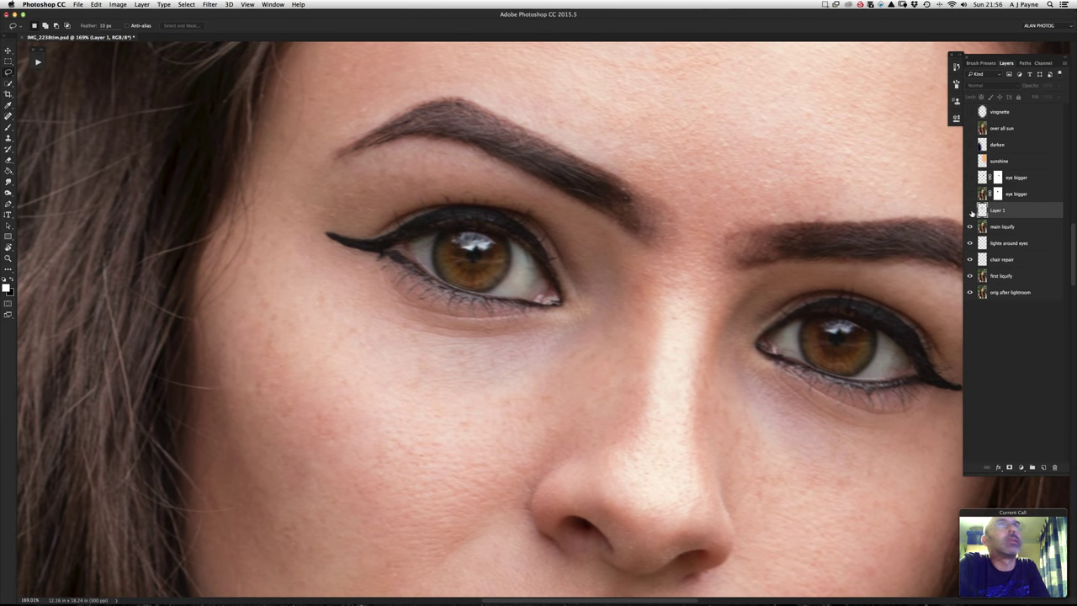
{"action": "left_click", "coordinate": [970, 211]}
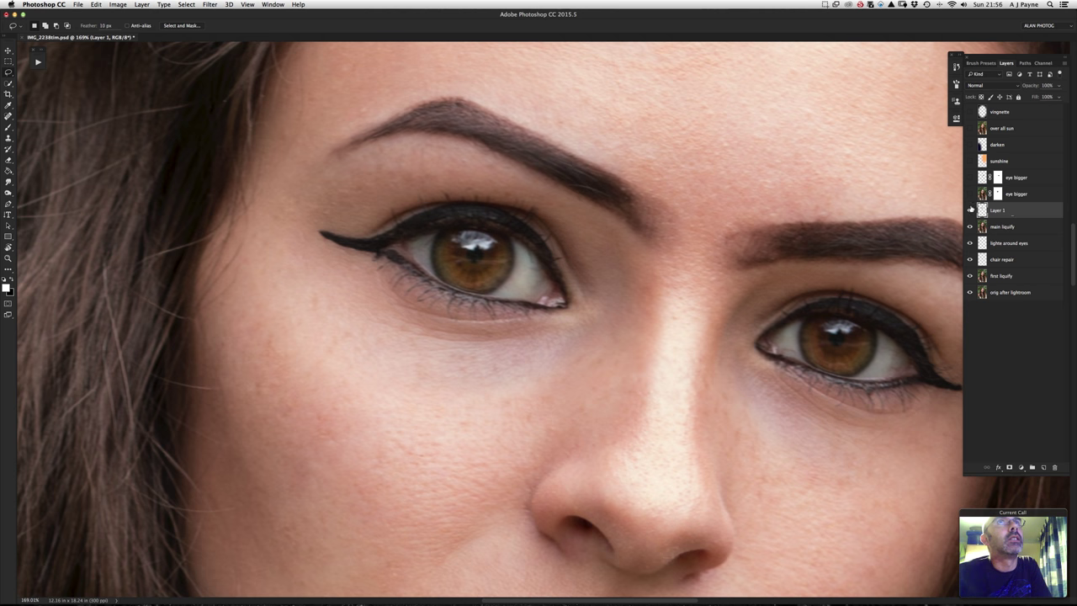
Check the feathered enlarged eye layer hidden and shown, and delete that layer.
{"action": "left_click", "coordinate": [969, 211]}
{"action": "left_click", "coordinate": [969, 211]}
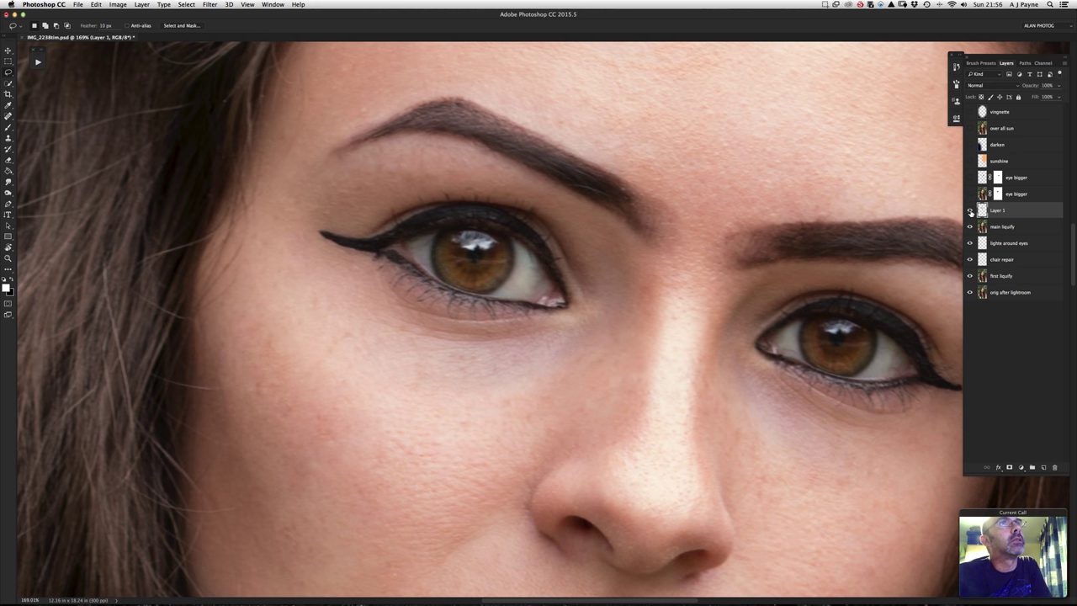
{"action": "left_click_drag", "start_coordinate": [1023, 214], "coordinate": [1055, 467]}
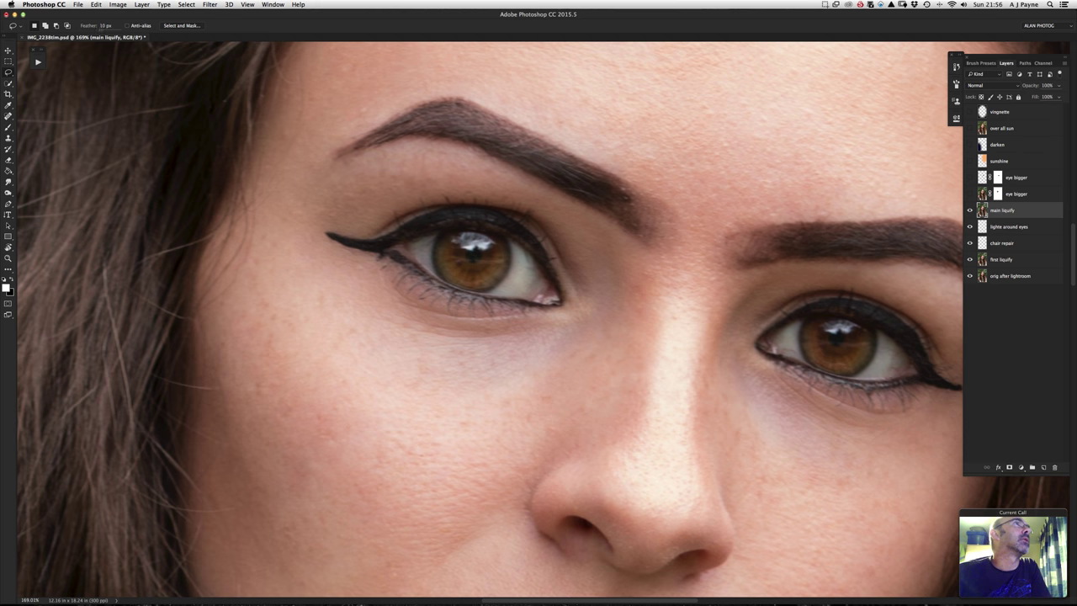
Lasso the eye on the left of the portrait with its eyebrow at 0 px feather and copy it to a new layer.
{"action": "left_click", "coordinate": [102, 26]}
{"action": "type", "text": "0"}
{"action": "mouse_move", "coordinate": [644, 301]}
{"action": "left_mouse_down"}
{"action": "mouse_move", "coordinate": [648, 264]}
{"action": "mouse_move", "coordinate": [605, 161]}
{"action": "mouse_move", "coordinate": [514, 123]}
{"action": "mouse_move", "coordinate": [399, 130]}
{"action": "mouse_move", "coordinate": [343, 152]}
{"action": "mouse_move", "coordinate": [263, 249]}
{"action": "mouse_move", "coordinate": [270, 329]}
{"action": "mouse_move", "coordinate": [380, 382]}
{"action": "mouse_move", "coordinate": [546, 398]}
{"action": "mouse_move", "coordinate": [638, 373]}
{"action": "mouse_move", "coordinate": [655, 306]}
{"action": "mouse_move", "coordinate": [637, 225]}
{"action": "left_mouse_up"}
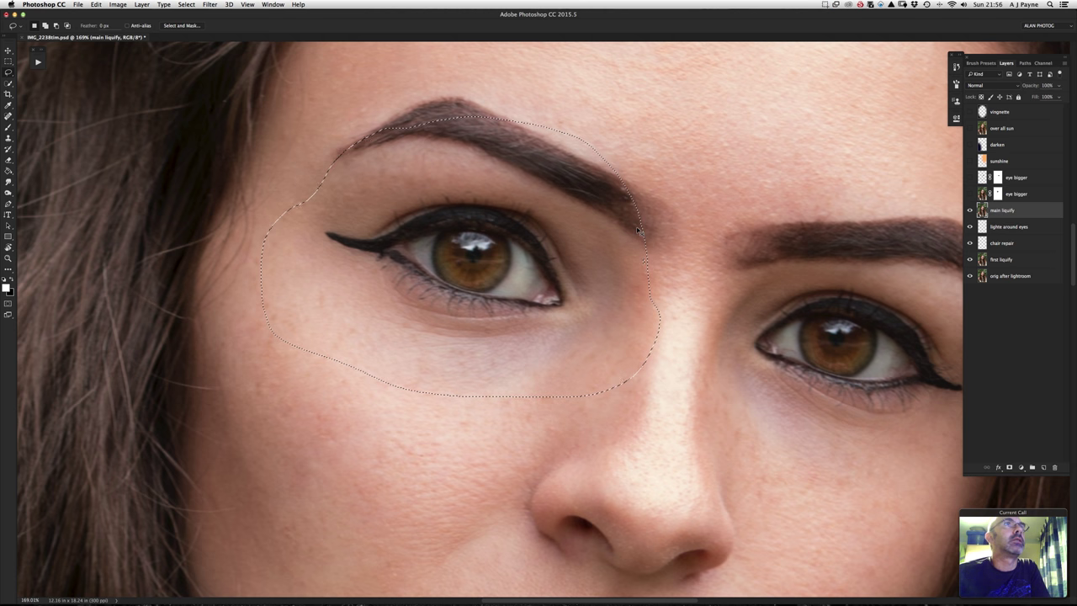
{"action": "key", "text": "super+j"}
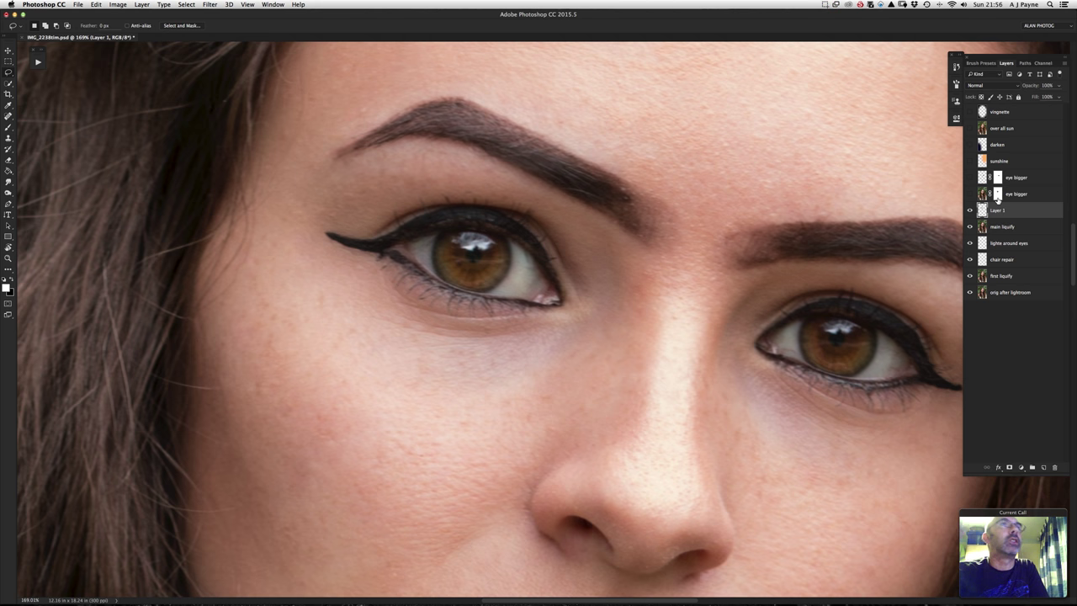
{"action": "double_click", "coordinate": [999, 208]}
{"action": "key", "text": "Escape"}
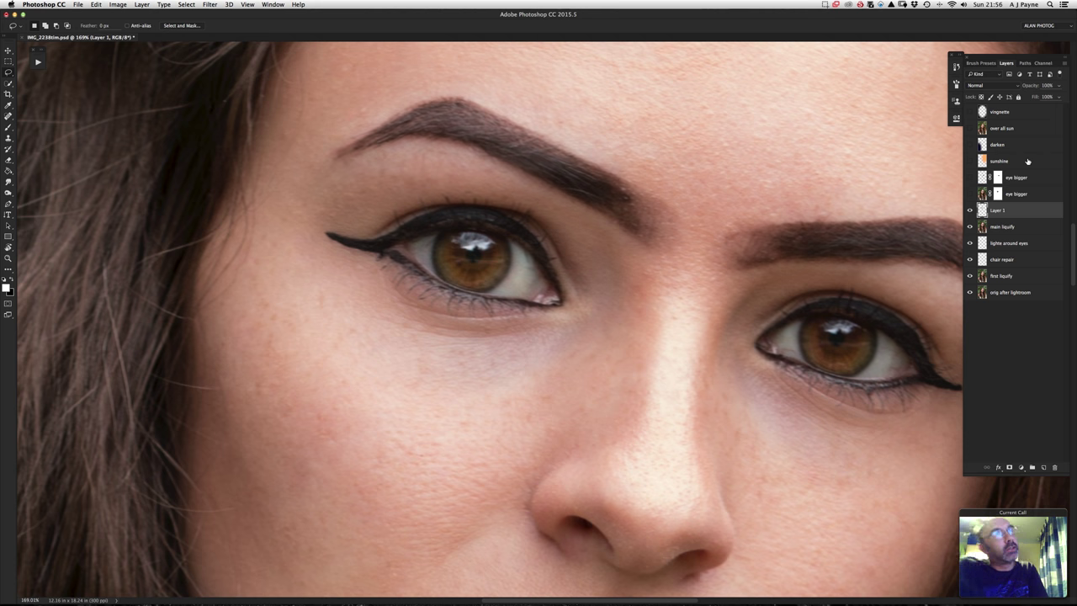
Free-transform the hard-edged eye copy to 105% height with linked 105% width and apply the transformation.
{"action": "key", "text": "ctrl+t"}
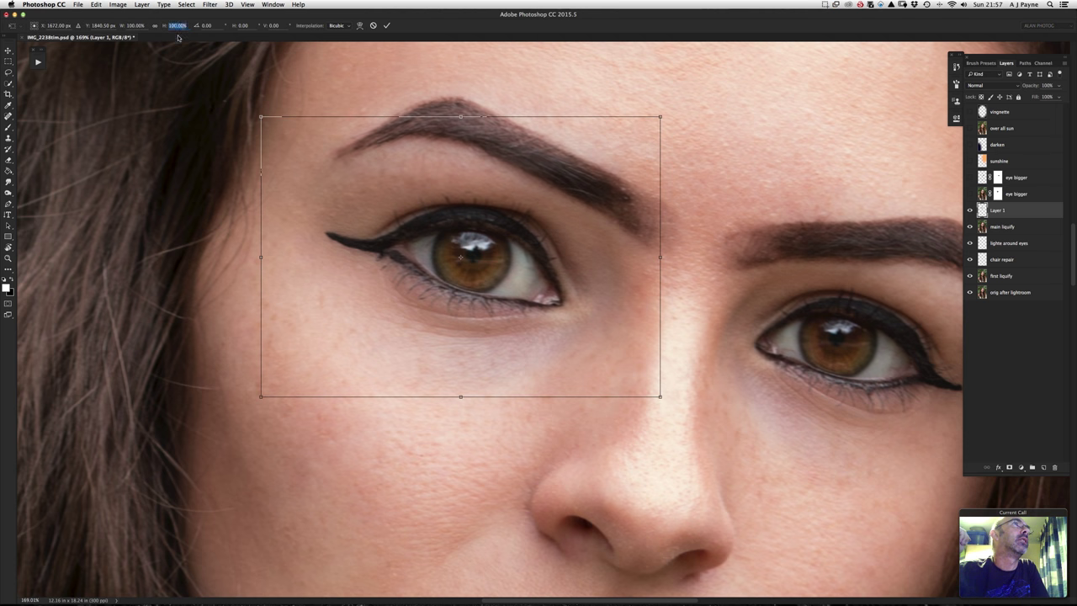
{"action": "left_click", "coordinate": [175, 25]}
{"action": "left_click", "coordinate": [177, 25]}
{"action": "key", "text": "BackSpace"}
{"action": "type", "text": "5"}
{"action": "key", "text": "Return"}
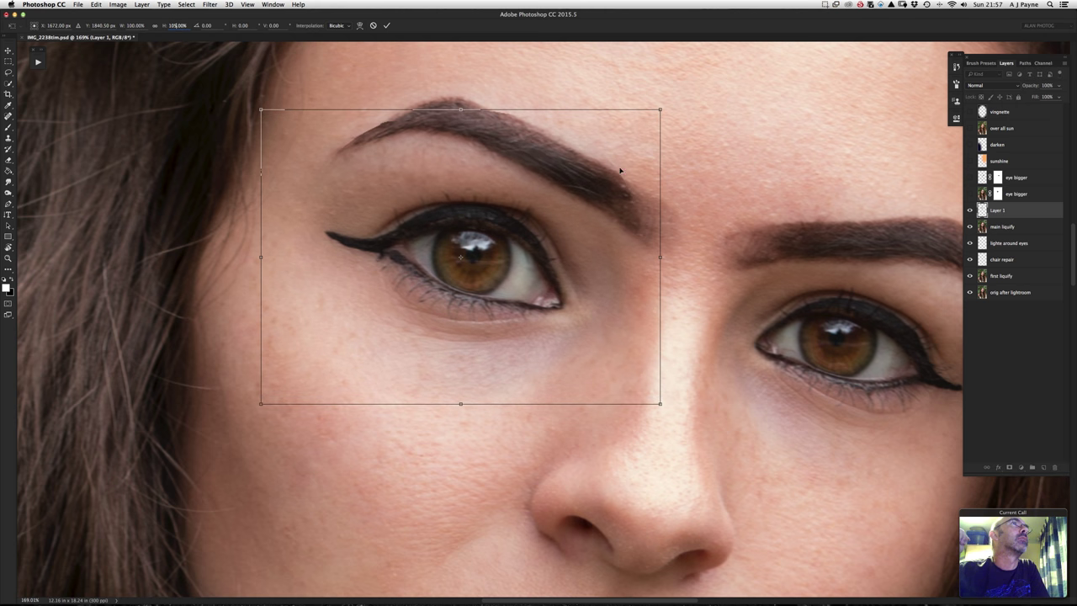
{"action": "left_click", "coordinate": [155, 25]}
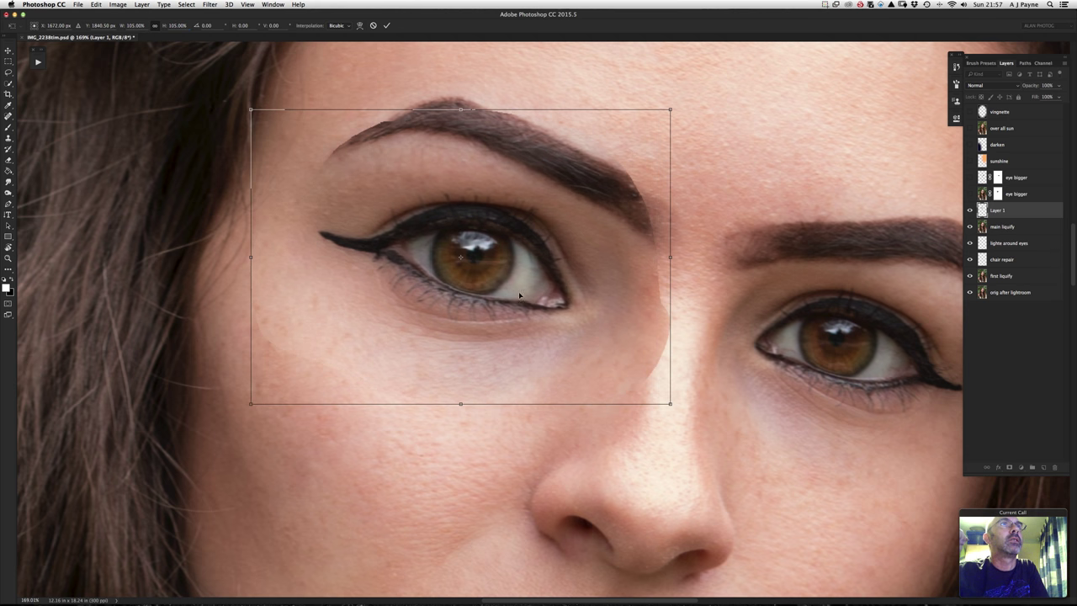
{"action": "key", "text": "Return"}
{"action": "key", "text": "l"}
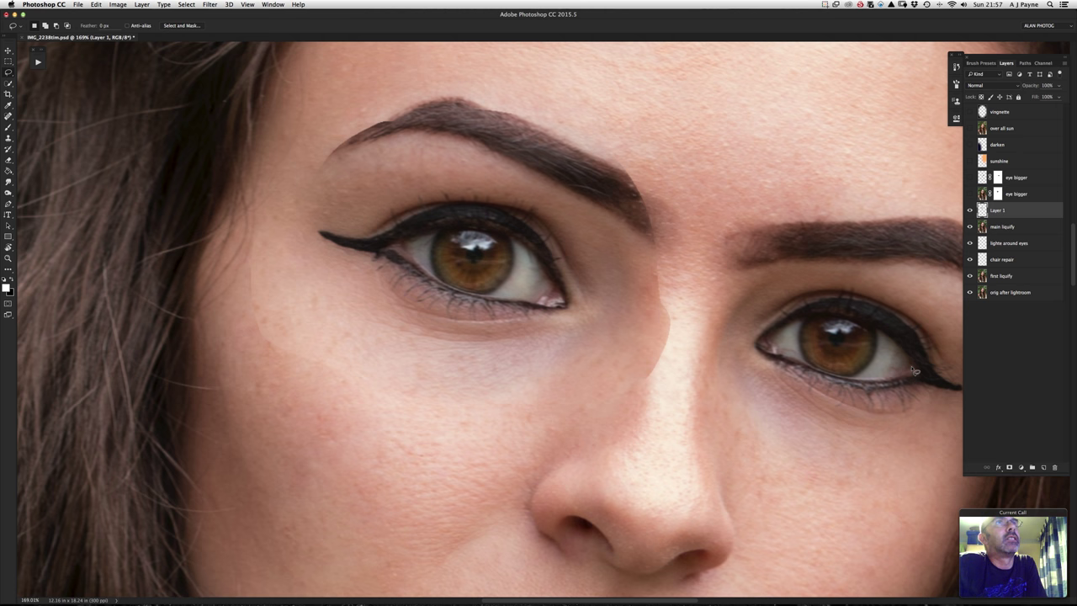
Compare the portrait with the hard-edged enlarged eye layer hidden and shown.
{"action": "left_click", "coordinate": [970, 210]}
{"action": "left_click", "coordinate": [970, 210]}
{"action": "left_click", "coordinate": [970, 210]}
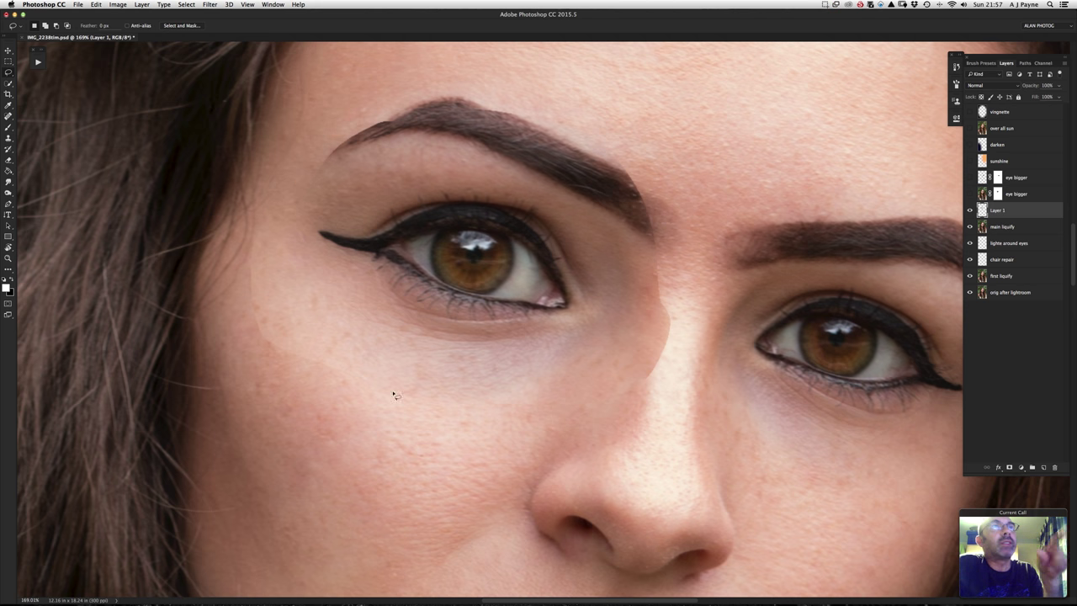
Add a layer mask to the enlarged eye layer and brush black at about 85% opacity over its hard edges on the eyebrow, cheek and nose.
{"action": "left_click", "coordinate": [1008, 468]}
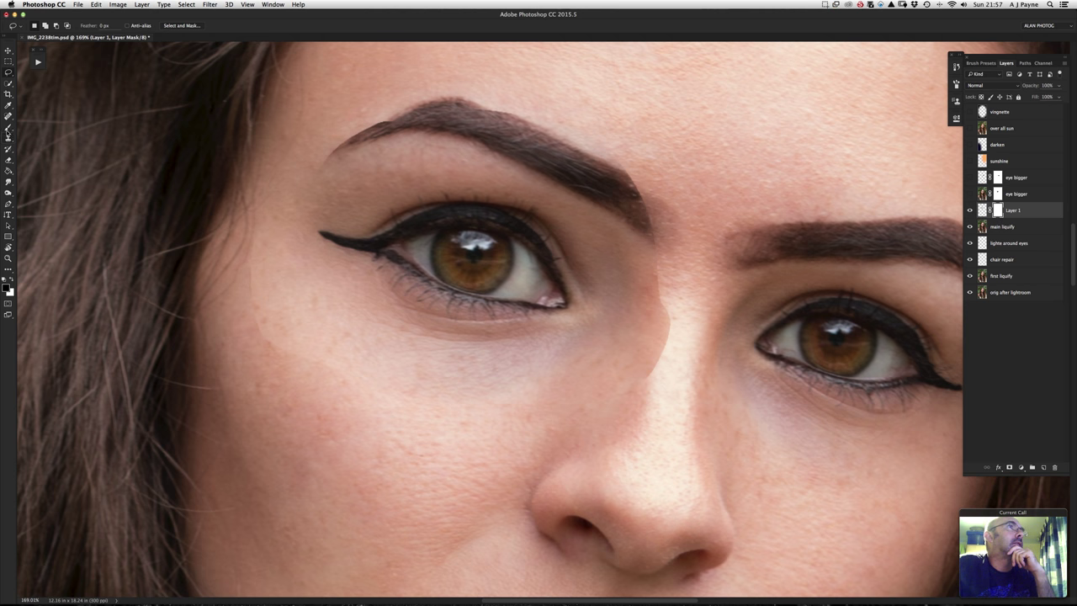
{"action": "left_click", "coordinate": [9, 128]}
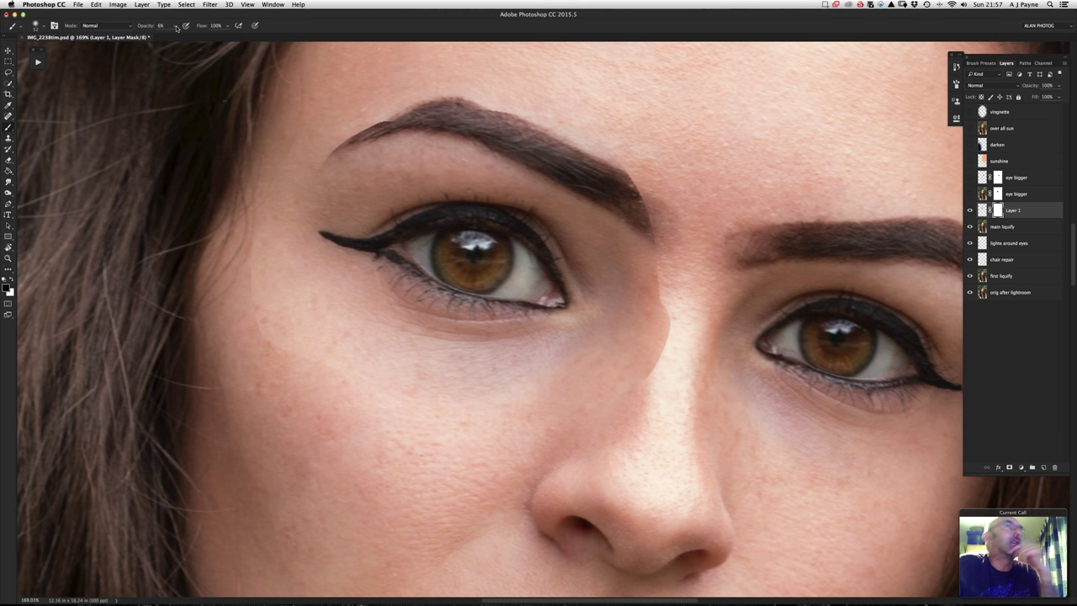
{"action": "mouse_move", "coordinate": [176, 28]}
{"action": "left_mouse_down"}
{"action": "mouse_move", "coordinate": [175, 39]}
{"action": "mouse_move", "coordinate": [186, 39]}
{"action": "left_mouse_up"}
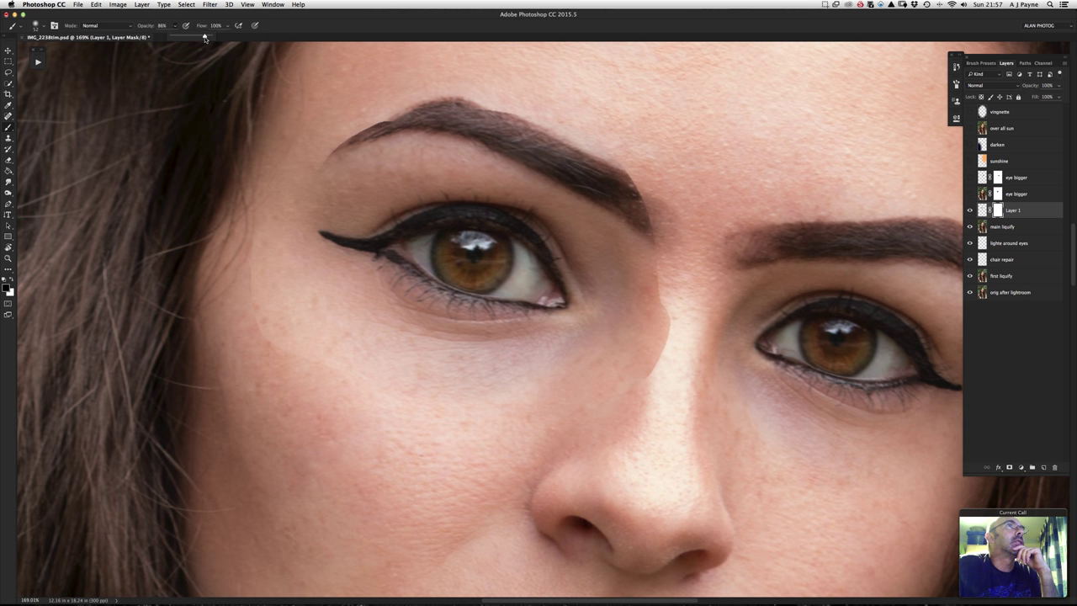
{"action": "left_click_drag", "start_coordinate": [205, 37], "coordinate": [203, 38]}
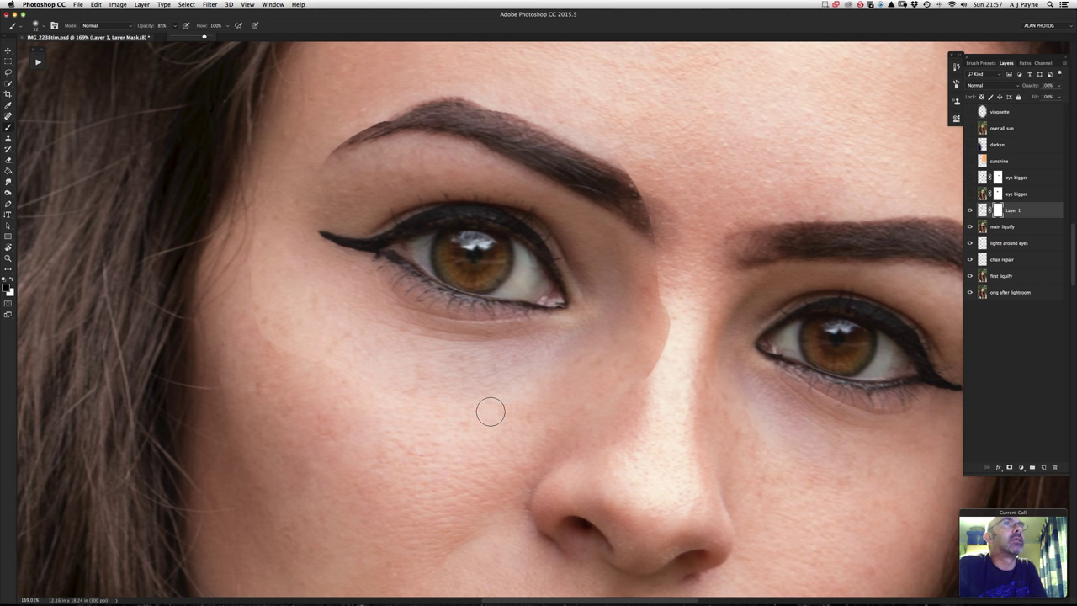
{"action": "left_click_drag", "start_coordinate": [465, 386], "coordinate": [484, 386]}
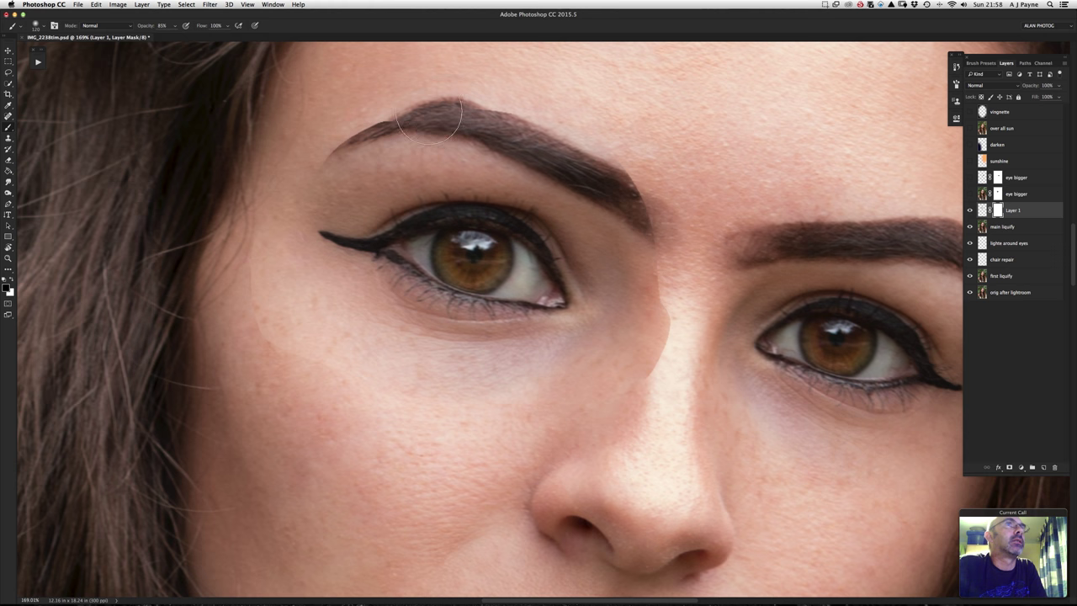
{"action": "mouse_move", "coordinate": [429, 122]}
{"action": "left_mouse_down"}
{"action": "mouse_move", "coordinate": [407, 99]}
{"action": "mouse_move", "coordinate": [307, 159]}
{"action": "mouse_move", "coordinate": [526, 121]}
{"action": "mouse_move", "coordinate": [380, 137]}
{"action": "mouse_move", "coordinate": [619, 163]}
{"action": "mouse_move", "coordinate": [601, 181]}
{"action": "mouse_move", "coordinate": [564, 169]}
{"action": "left_mouse_up"}
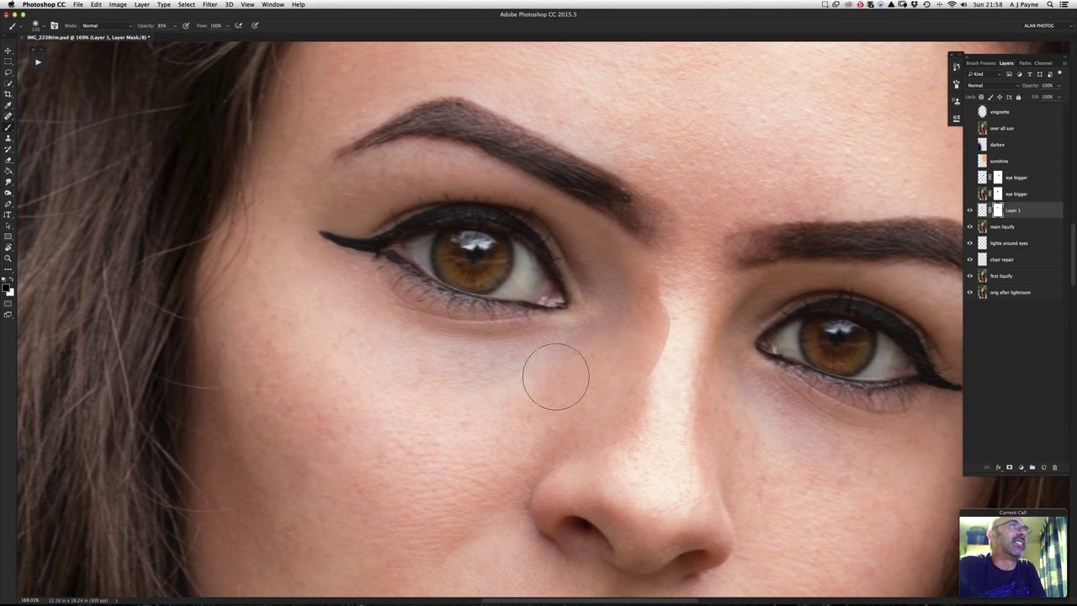
{"action": "mouse_move", "coordinate": [555, 376]}
{"action": "left_mouse_down"}
{"action": "mouse_move", "coordinate": [667, 339]}
{"action": "mouse_move", "coordinate": [602, 392]}
{"action": "mouse_move", "coordinate": [645, 289]}
{"action": "left_mouse_up"}
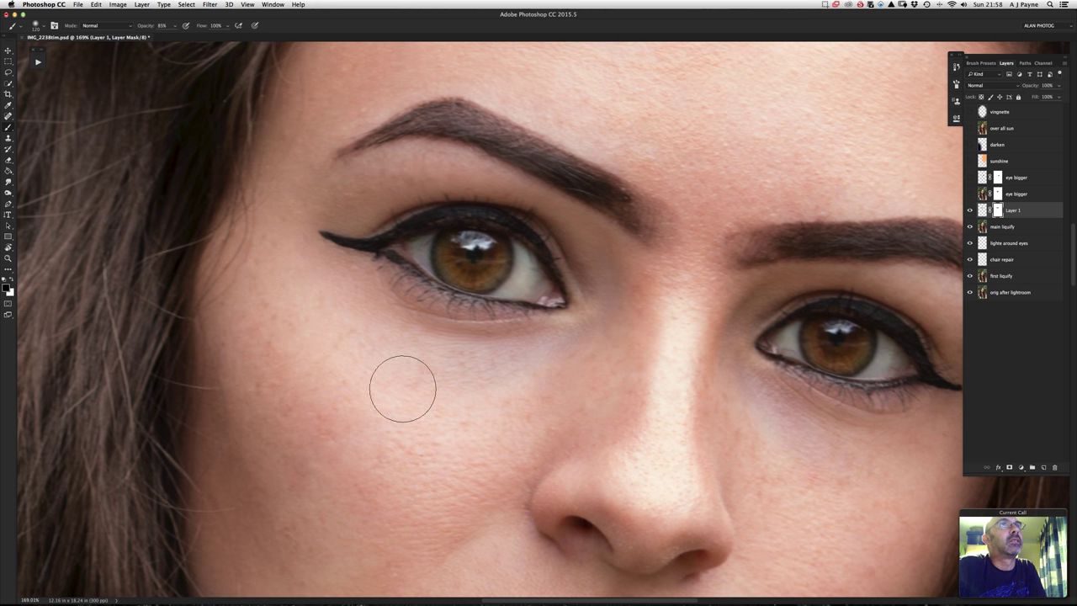
Compare the masked enlarged eye hidden and shown, both close up and with the whole face in view, leaving the layer visible.
{"action": "left_click", "coordinate": [971, 210]}
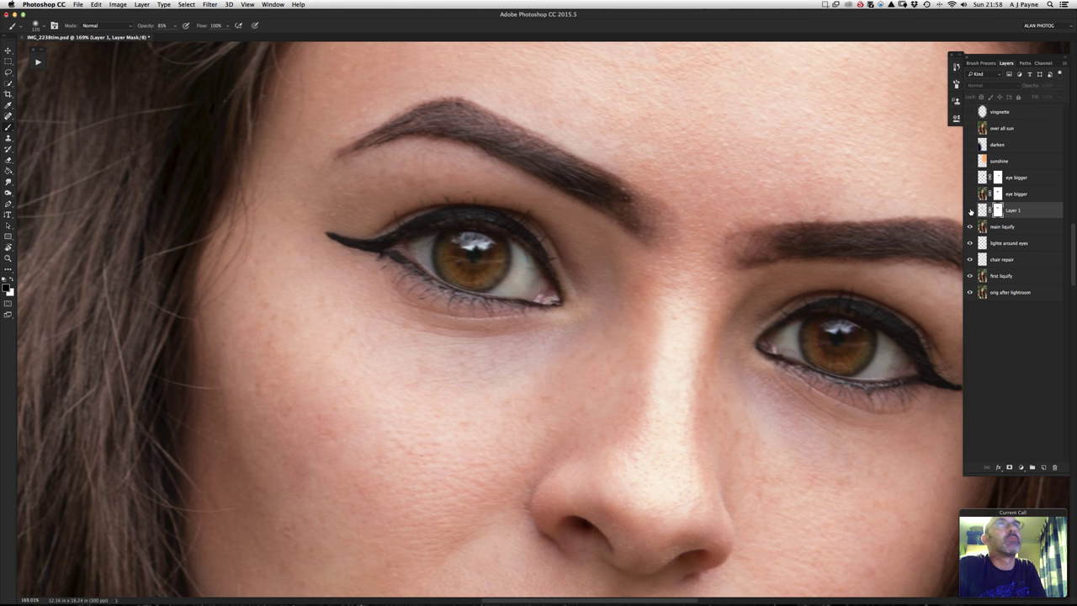
{"action": "left_click", "coordinate": [972, 210]}
{"action": "left_click", "coordinate": [972, 210]}
{"action": "left_click", "coordinate": [971, 210]}
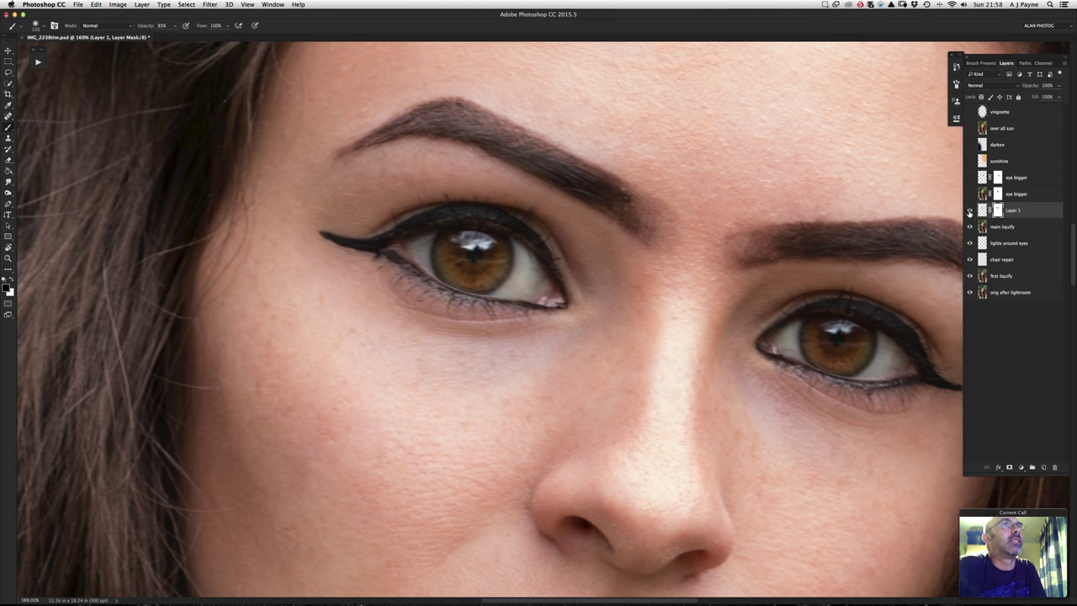
{"action": "key", "text": "z"}
{"action": "left_click_drag", "start_coordinate": [630, 452], "coordinate": [577, 452]}
{"action": "key", "text": "b"}
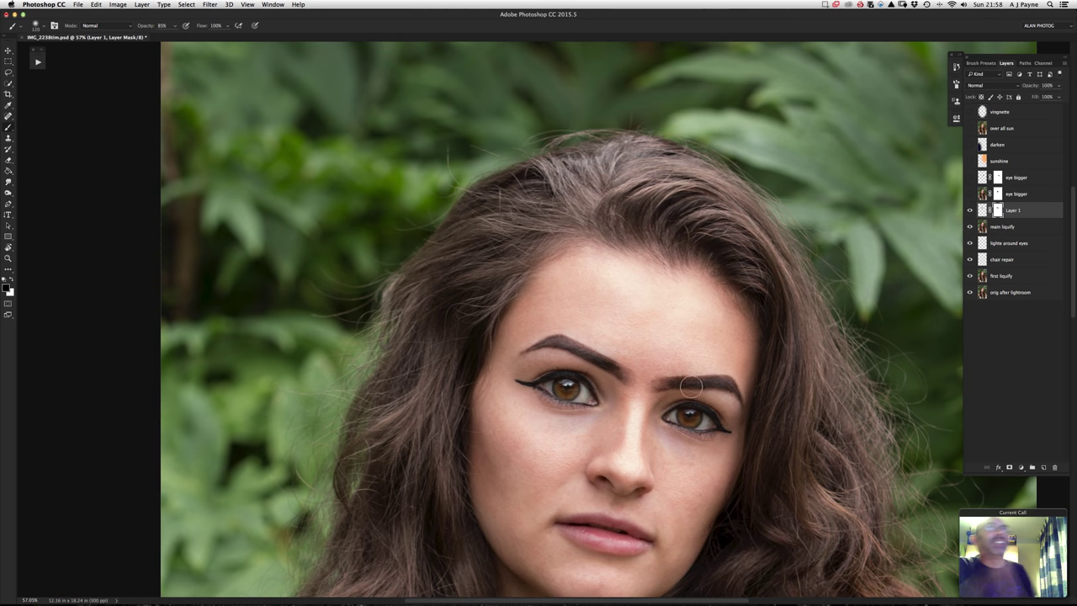
{"action": "left_click", "coordinate": [972, 210]}
{"action": "left_click", "coordinate": [971, 210]}
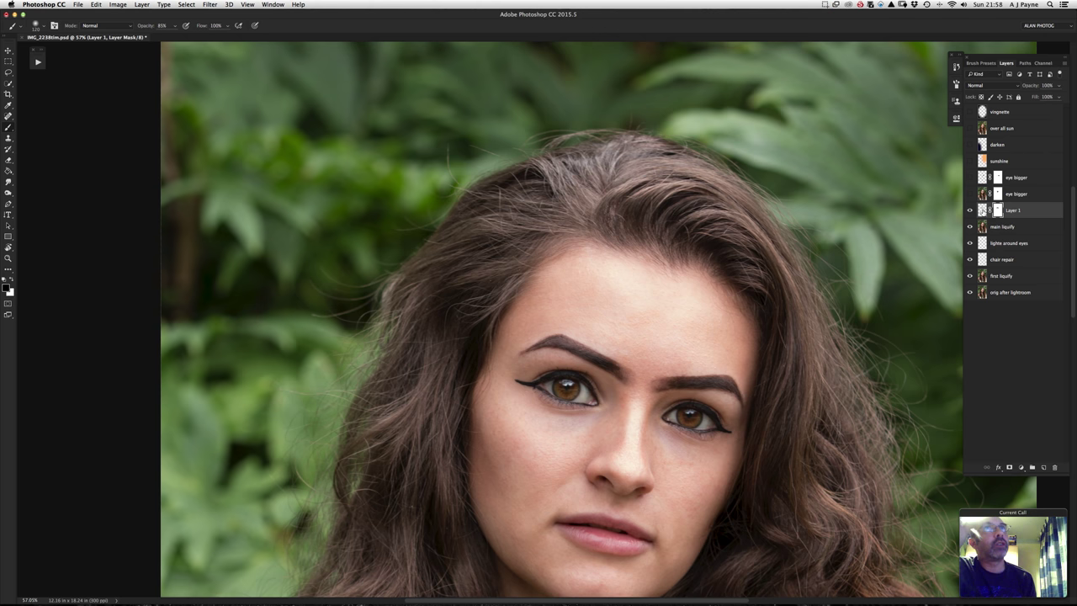
Lasso the other eye and its eyebrow on the main liquify layer and copy the selection to a new layer.
{"action": "left_click", "coordinate": [1005, 227]}
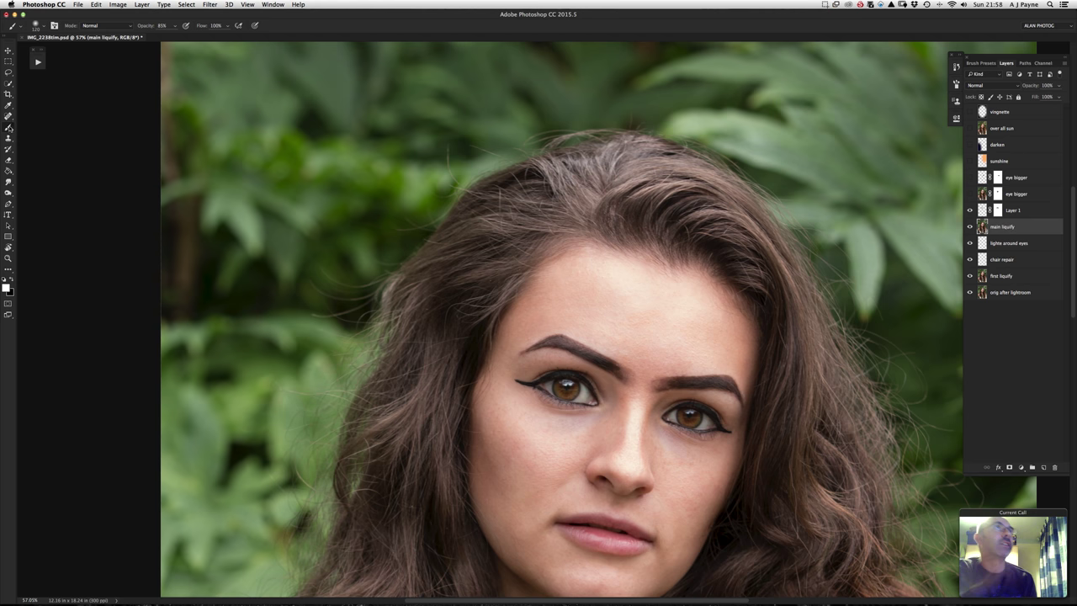
{"action": "left_click", "coordinate": [9, 73]}
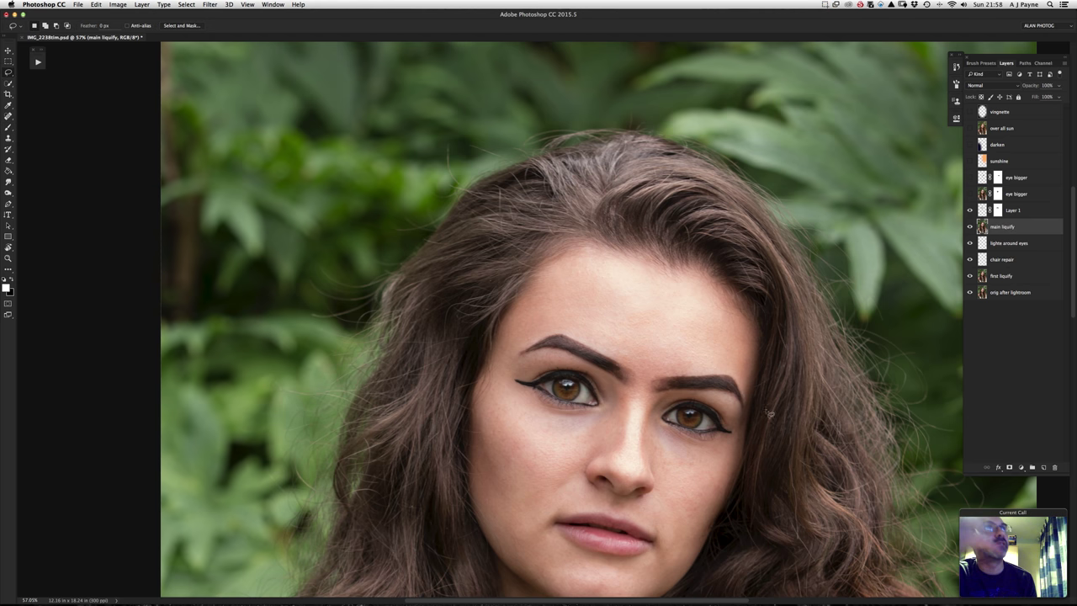
{"action": "mouse_move", "coordinate": [749, 410]}
{"action": "left_mouse_down"}
{"action": "mouse_move", "coordinate": [732, 383]}
{"action": "mouse_move", "coordinate": [667, 382]}
{"action": "mouse_move", "coordinate": [631, 420]}
{"action": "mouse_move", "coordinate": [690, 476]}
{"action": "mouse_move", "coordinate": [744, 456]}
{"action": "mouse_move", "coordinate": [745, 400]}
{"action": "left_mouse_up"}
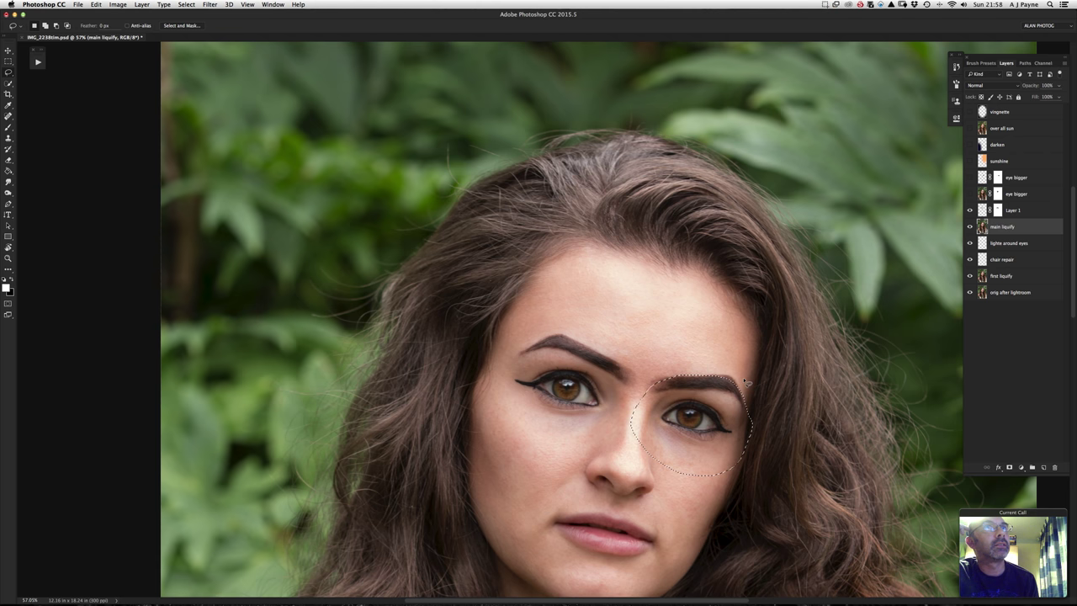
{"action": "key", "text": "super+j"}
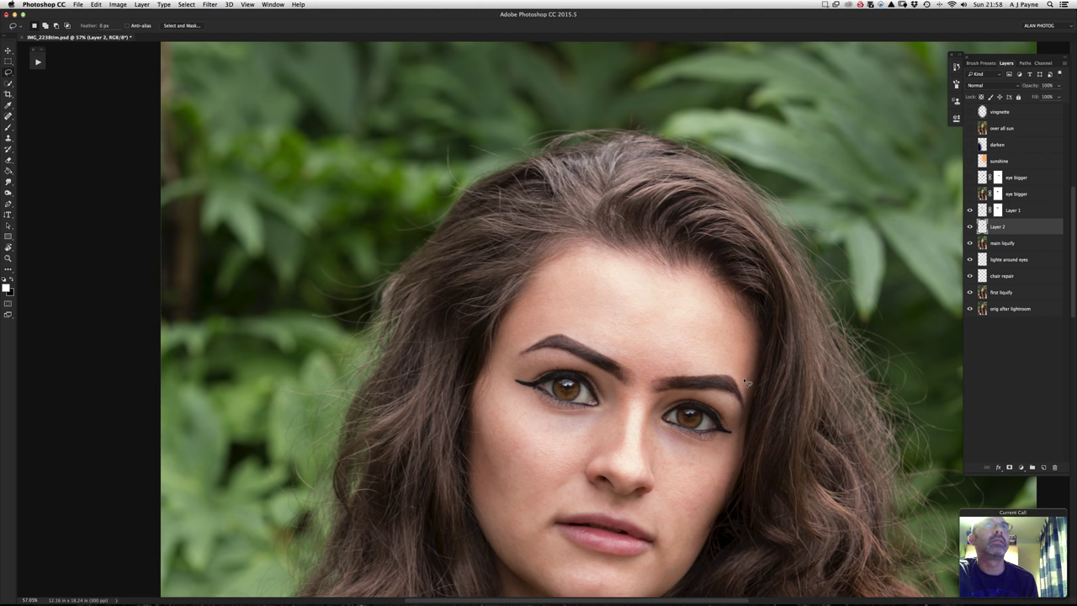
Free-transform the second eye copy to 105% width with linked height and apply the transformation.
{"action": "key", "text": "super+t"}
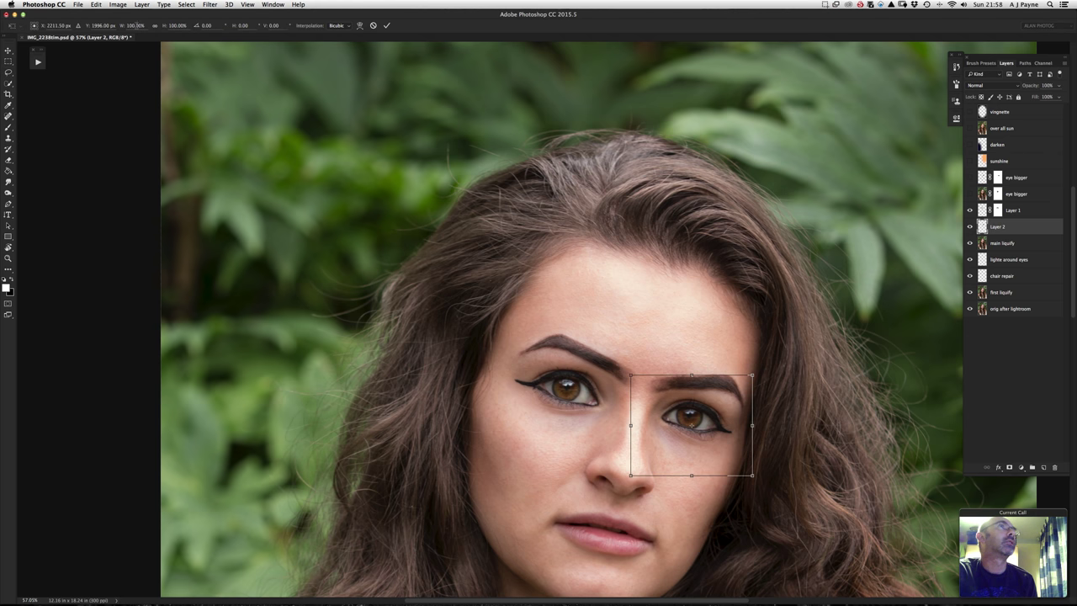
{"action": "left_click", "coordinate": [135, 25]}
{"action": "left_click", "coordinate": [136, 25]}
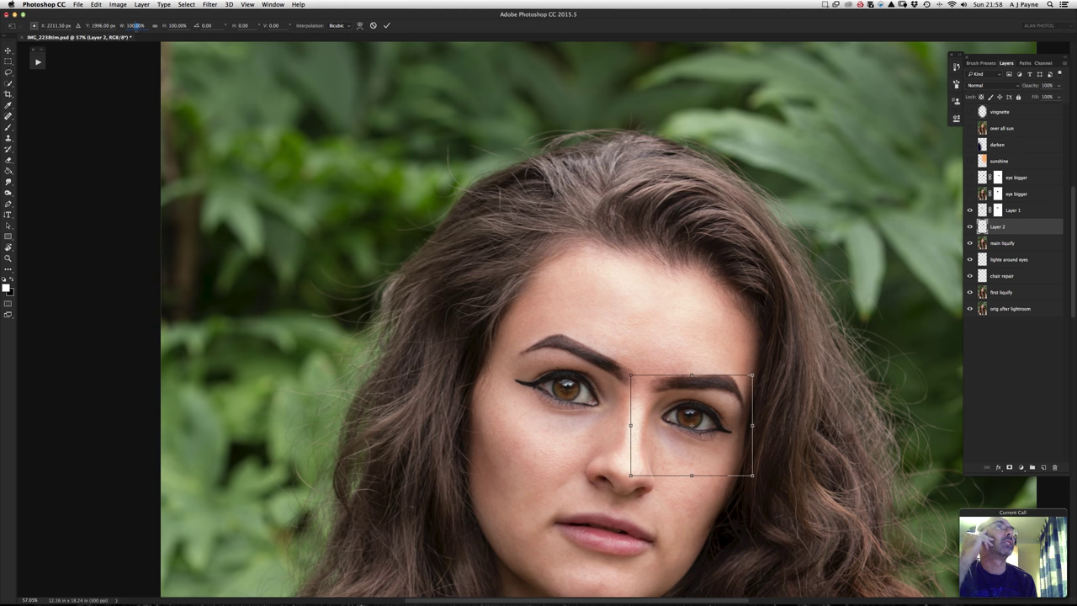
{"action": "type", "text": "105"}
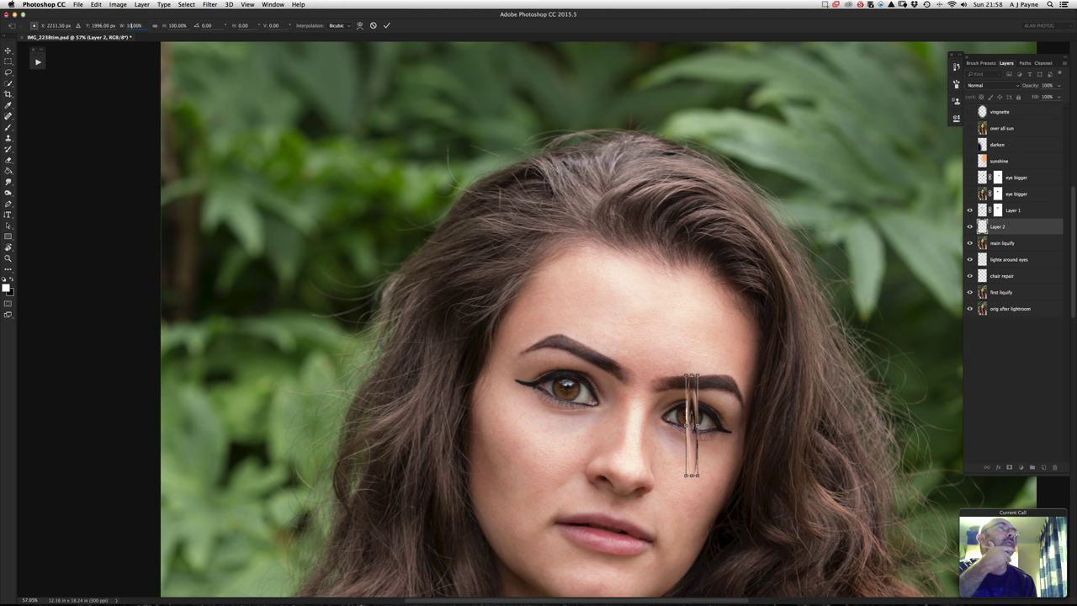
{"action": "left_click", "coordinate": [155, 25]}
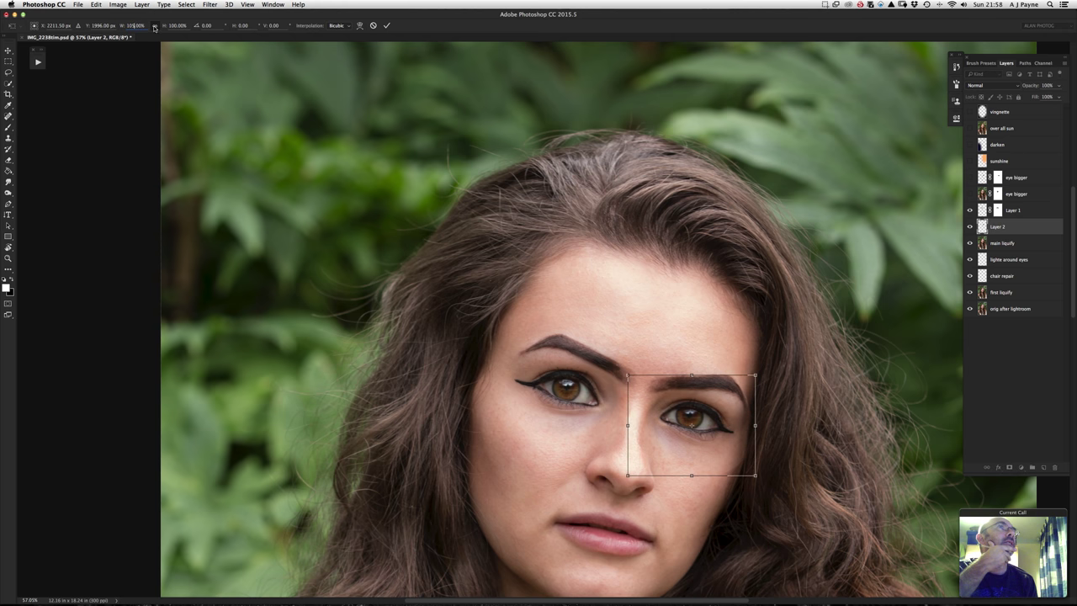
{"action": "key", "text": "Return"}
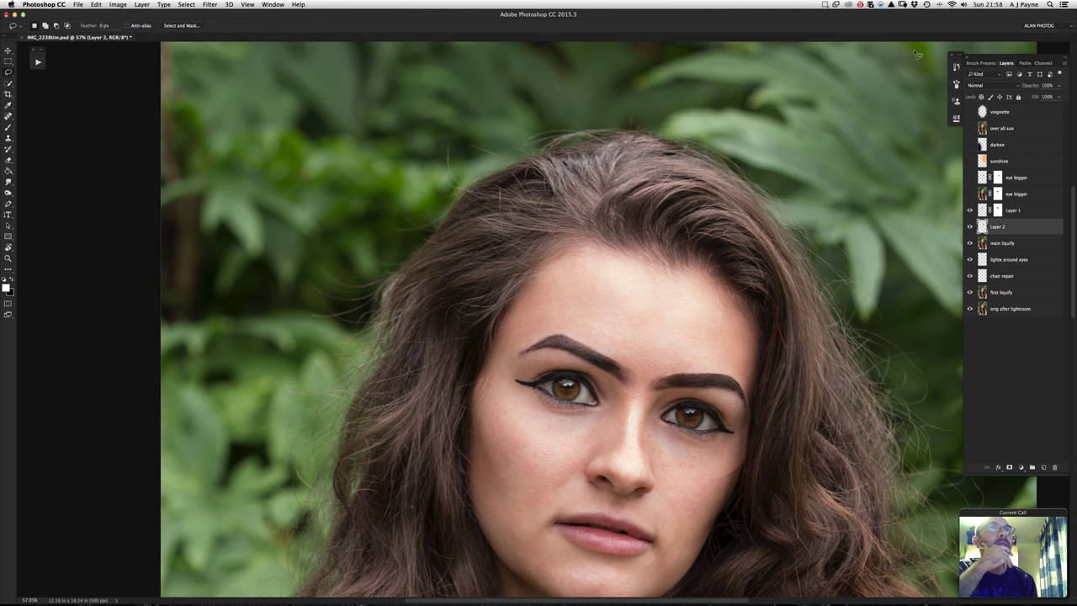
Add a layer mask to the second enlarged eye layer and brush out its hard edges around the eyebrow and cheek in black.
{"action": "key", "text": "ctrl+space"}
{"action": "left_click_drag", "start_coordinate": [762, 470], "coordinate": [972, 392]}
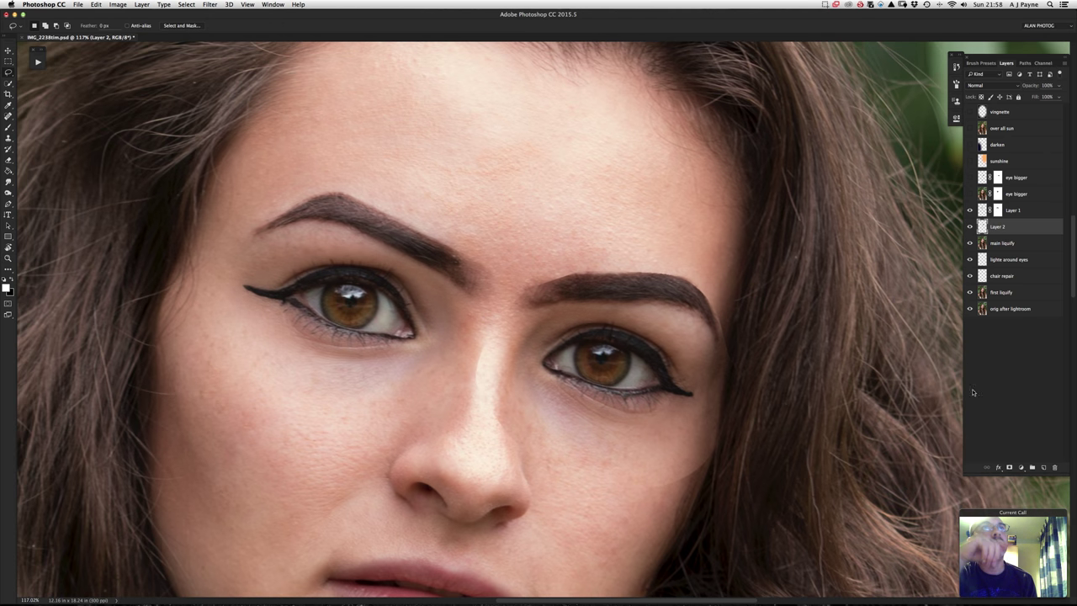
{"action": "left_click", "coordinate": [1009, 468]}
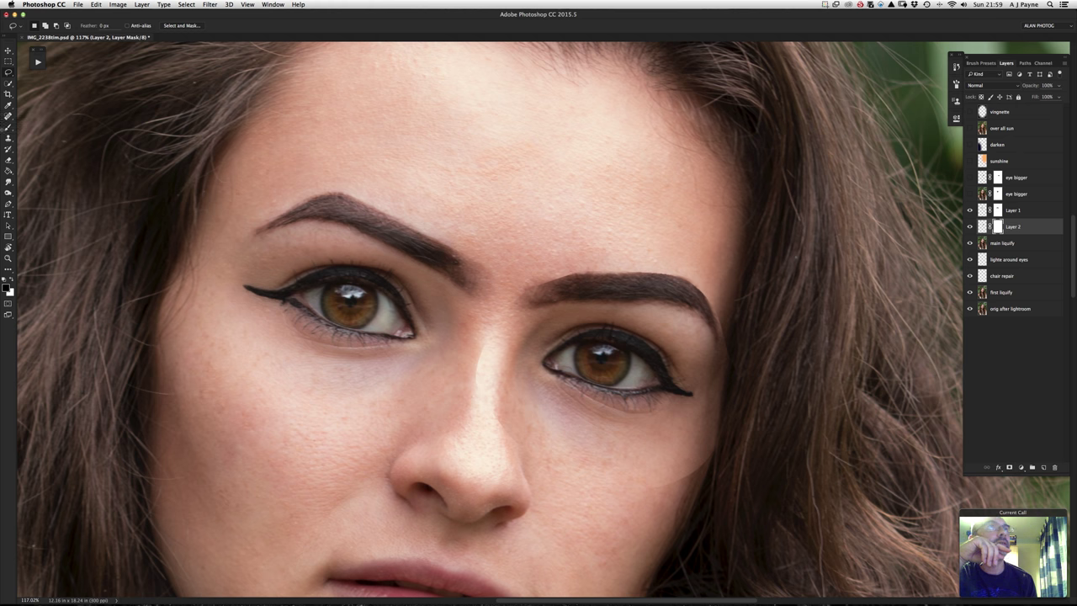
{"action": "key", "text": "b"}
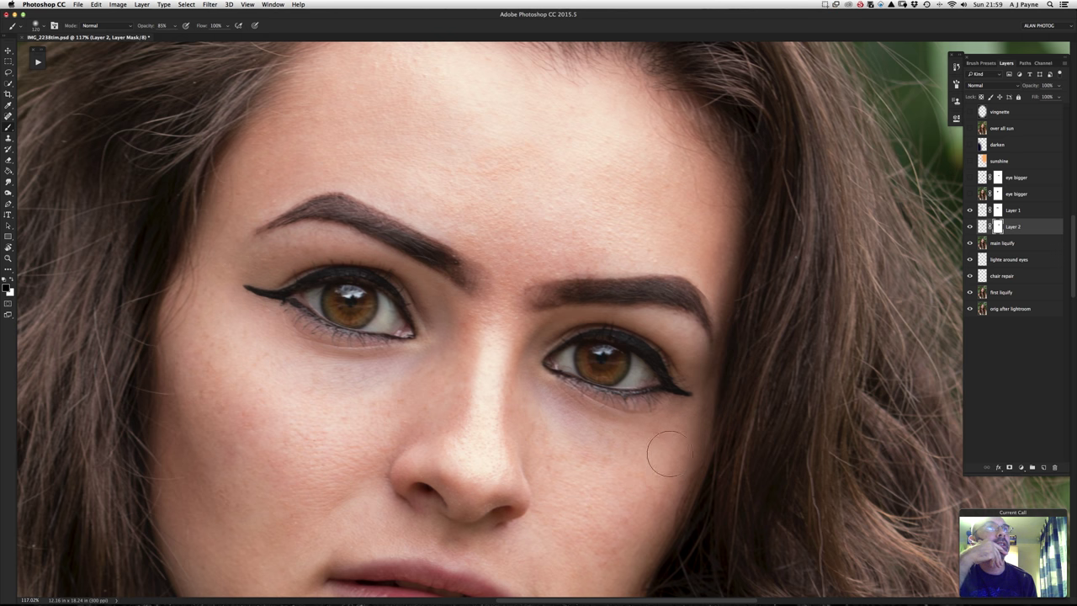
Compare the second enlarged eye layer hidden and shown, with the whole face and close up on the eye, leaving it visible.
{"action": "key", "text": "z"}
{"action": "scroll", "coordinate": [844, 393], "scroll_direction": "down", "scroll_amount": 4}
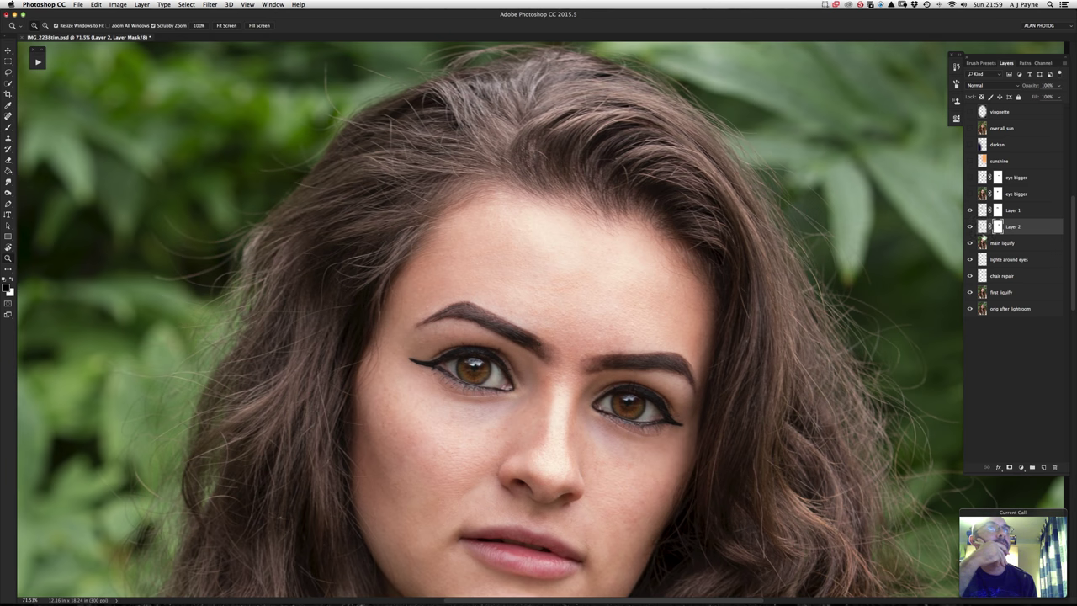
{"action": "left_click", "coordinate": [970, 225]}
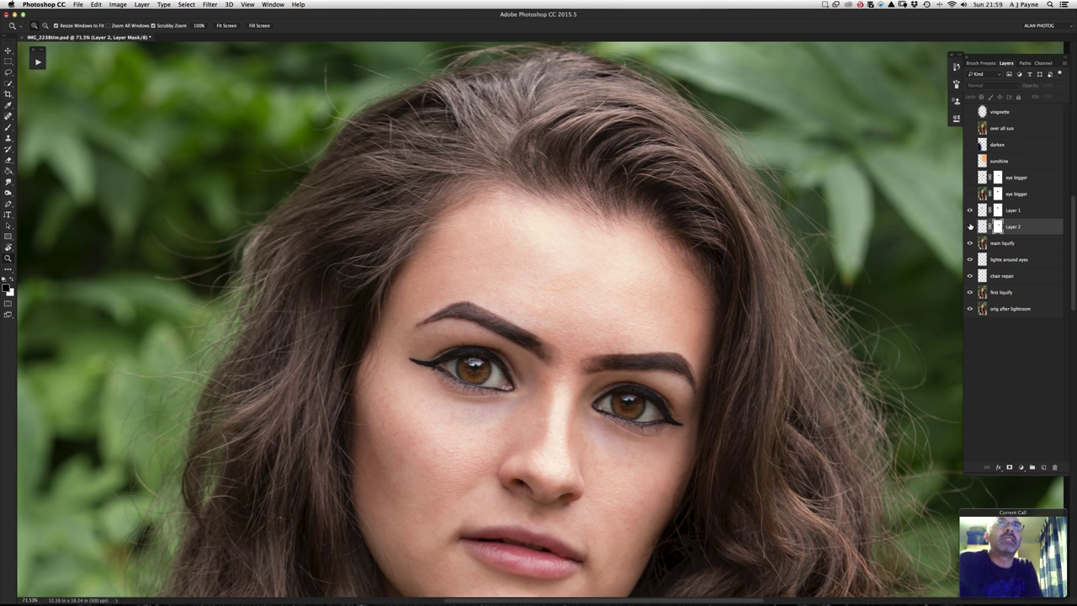
{"action": "left_click", "coordinate": [970, 226]}
{"action": "left_click", "coordinate": [970, 226]}
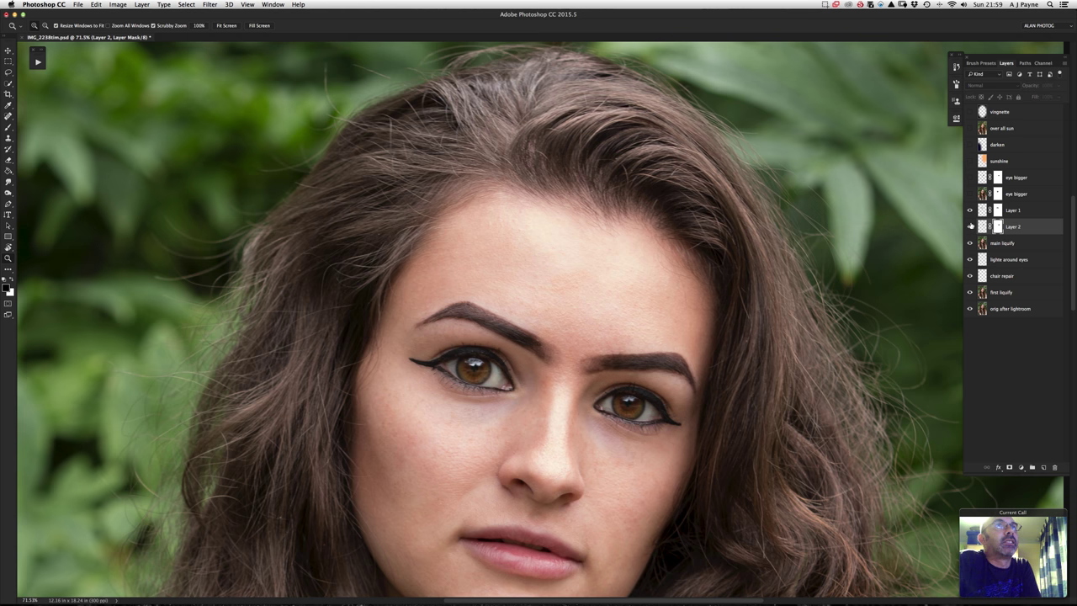
{"action": "left_click", "coordinate": [970, 226]}
{"action": "left_click_drag", "start_coordinate": [697, 368], "coordinate": [681, 368]}
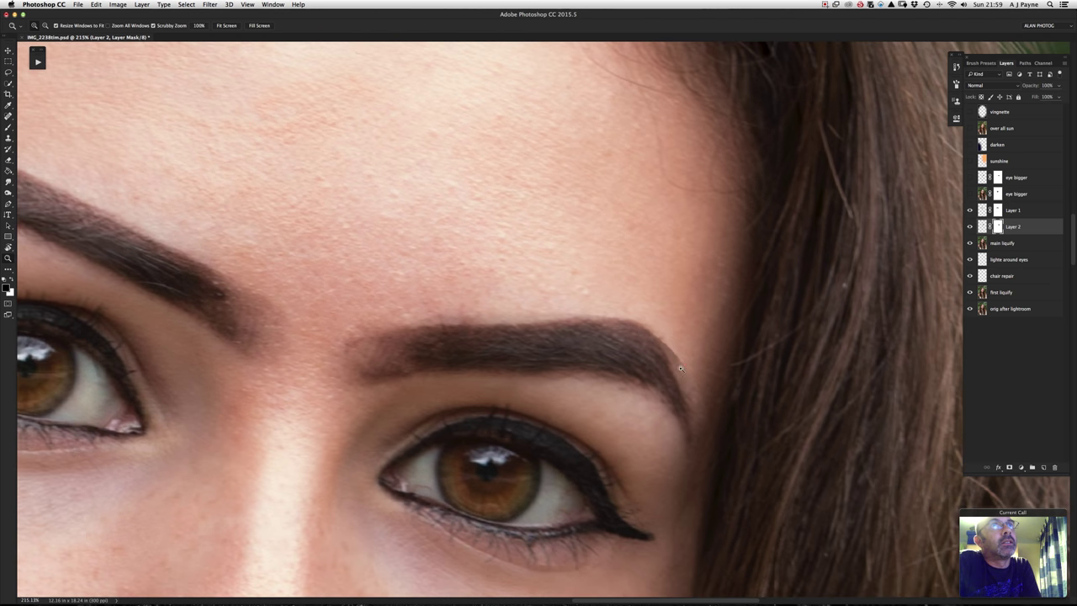
{"action": "left_click", "coordinate": [971, 227]}
{"action": "left_click", "coordinate": [971, 227]}
{"action": "key", "text": "b"}
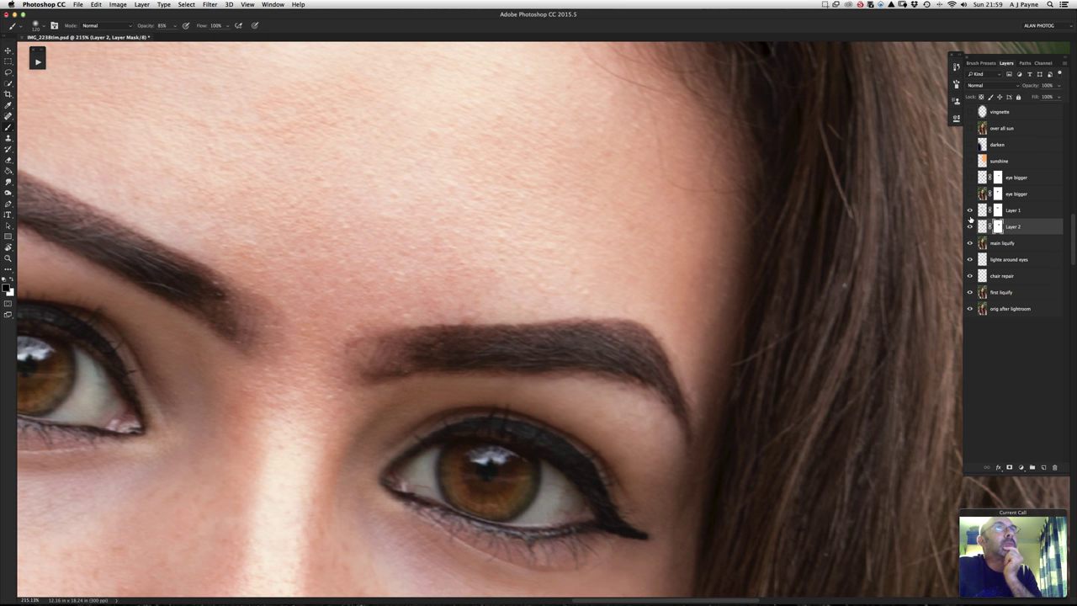
Delete the two demonstration eye layers, Layer 1 and Layer 2, together.
{"action": "left_click", "coordinate": [1024, 212]}
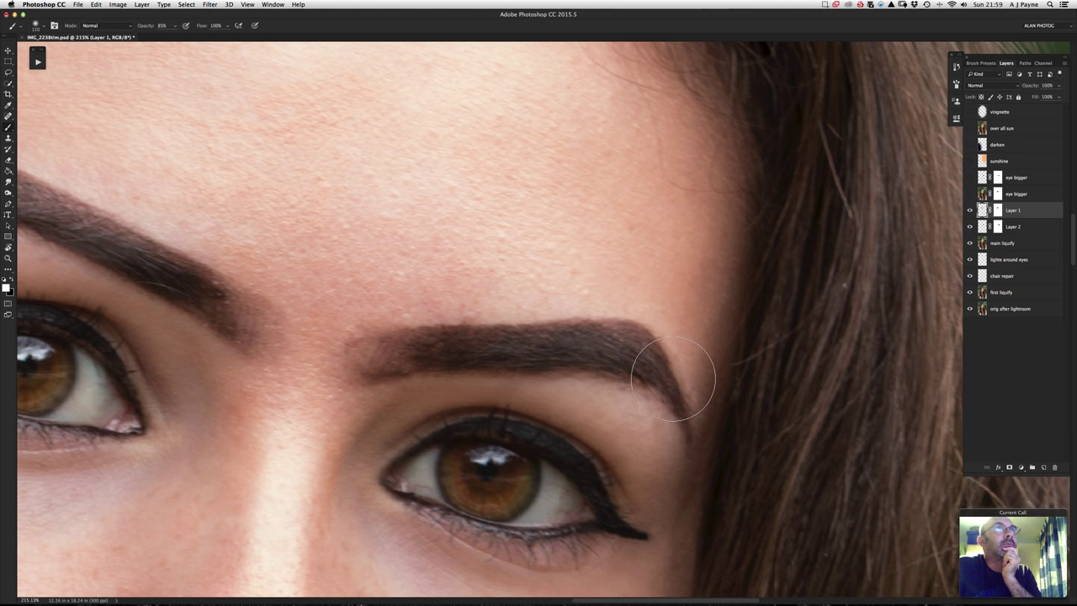
{"action": "key", "text": "z"}
{"action": "key", "text": "super+0"}
{"action": "key", "text": "b"}
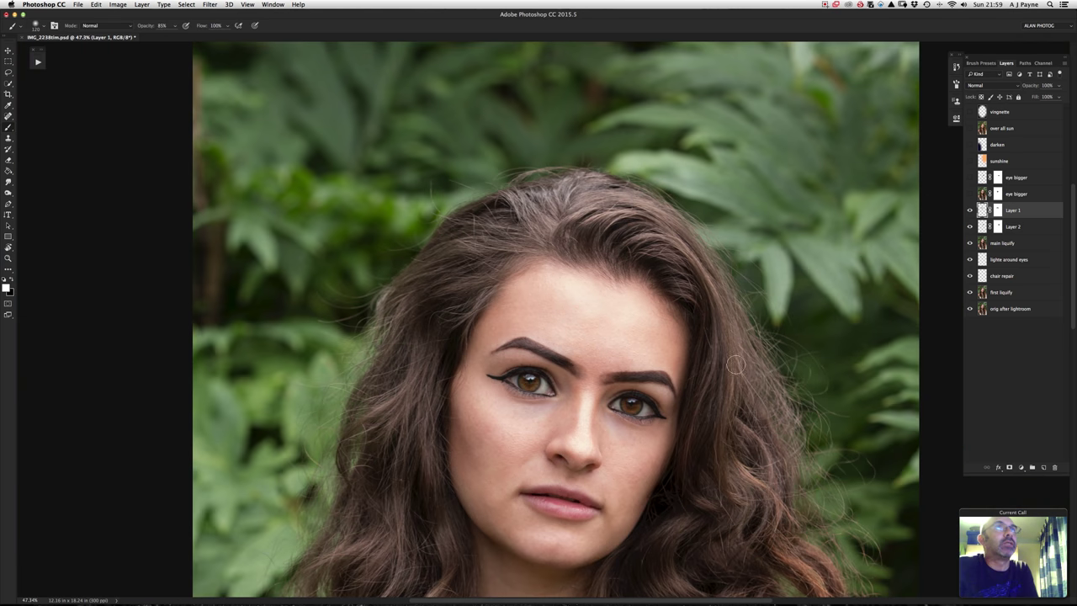
{"action": "left_click", "coordinate": [1040, 227], "text": "shift"}
{"action": "left_click_drag", "start_coordinate": [1040, 225], "coordinate": [1055, 467]}
Show both existing eye bigger layers and bring the whole portrait into view.
{"action": "left_click", "coordinate": [969, 193]}
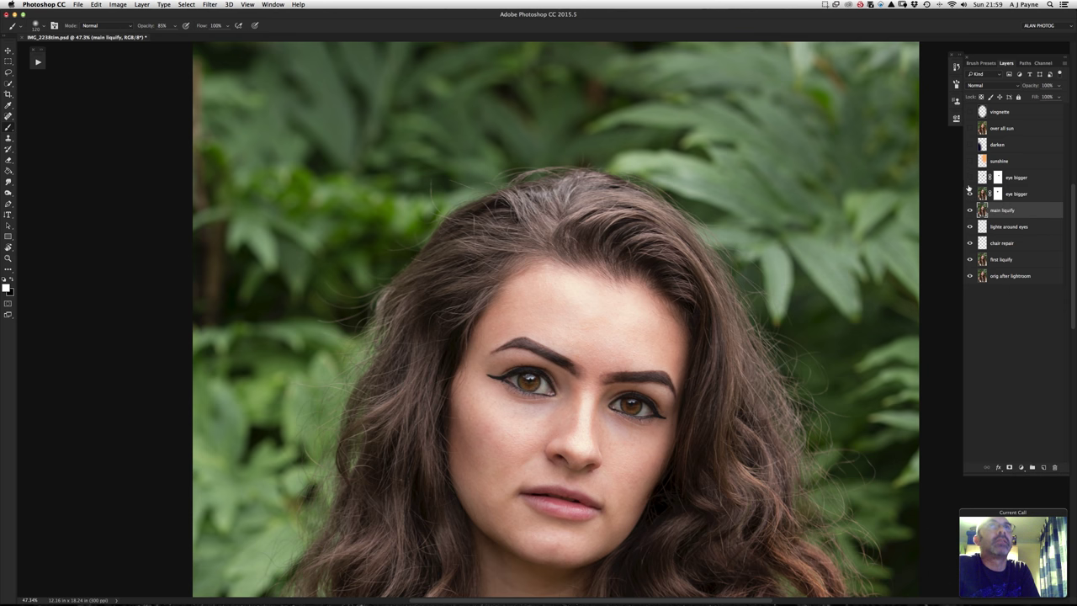
{"action": "left_click", "coordinate": [969, 177]}
{"action": "key", "text": "z"}
{"action": "key", "text": "super+0"}
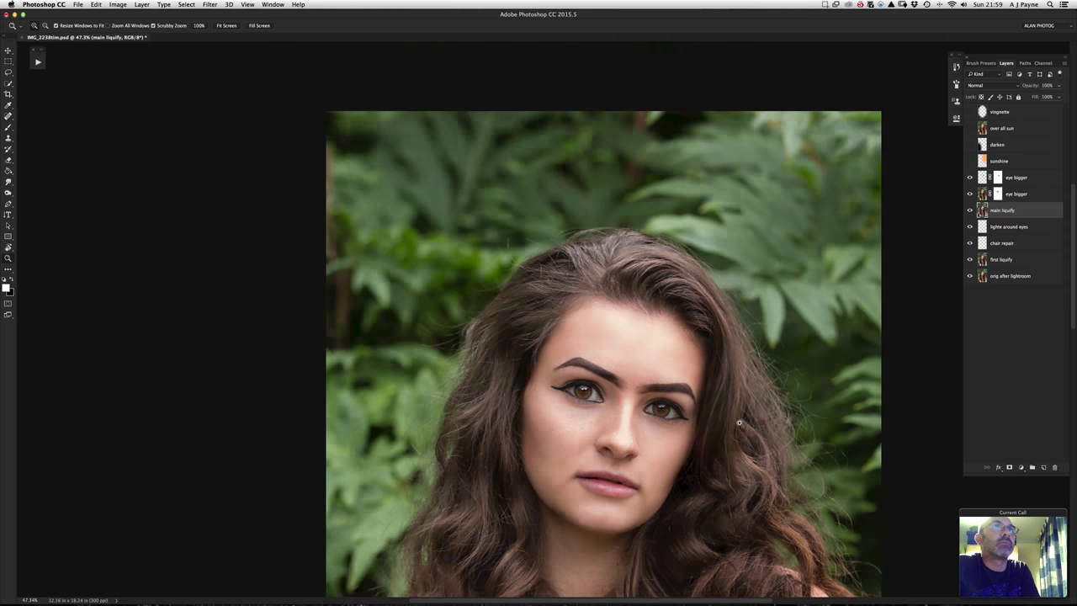
{"action": "scroll", "coordinate": [648, 286], "scroll_direction": "down", "scroll_amount": 1}
{"action": "key", "text": "b"}
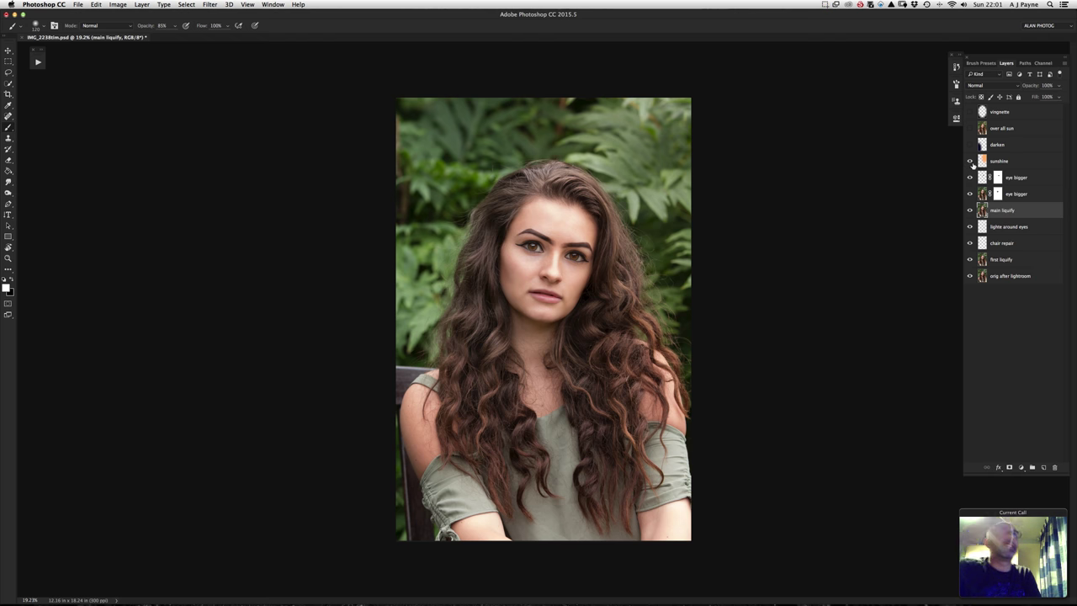
Preview the sunshine layer in Normal blend mode, then return it to Overlay.
{"action": "left_click", "coordinate": [998, 162]}
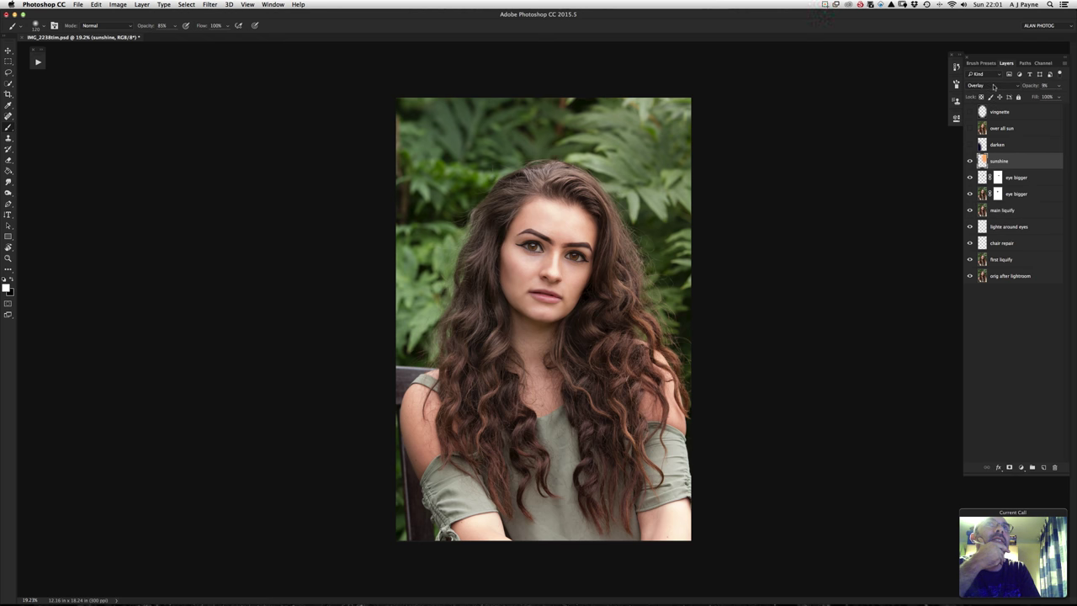
{"action": "left_click", "coordinate": [994, 87]}
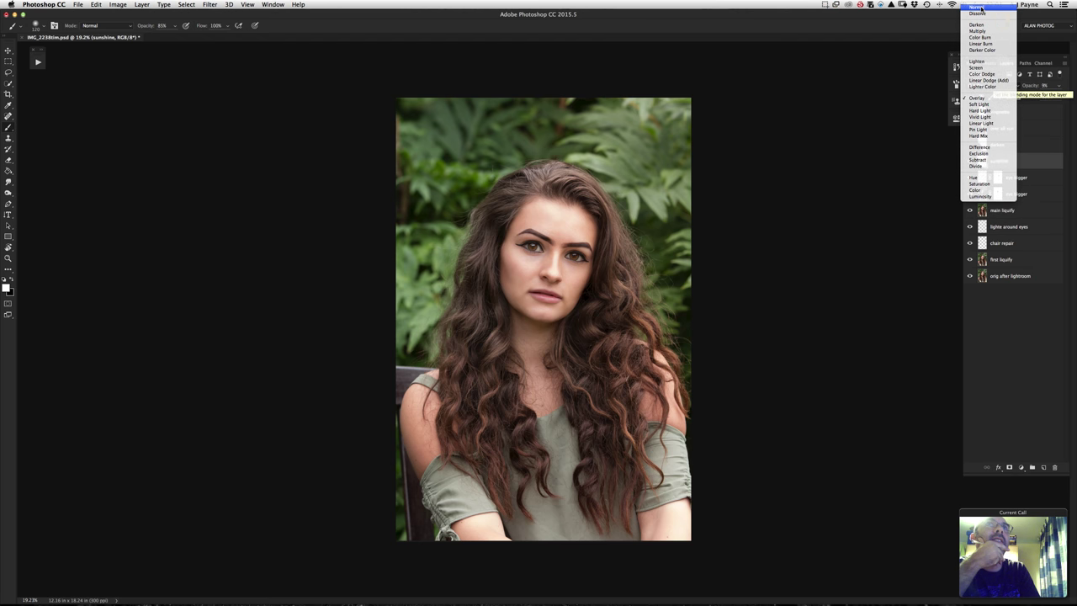
{"action": "left_click", "coordinate": [978, 7]}
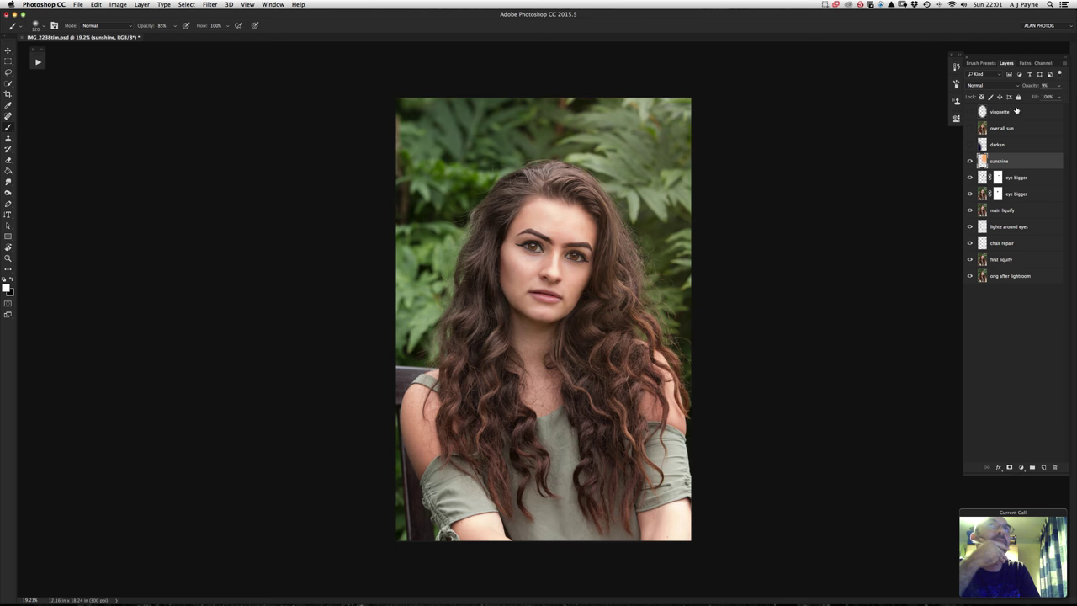
{"action": "left_click", "coordinate": [991, 86]}
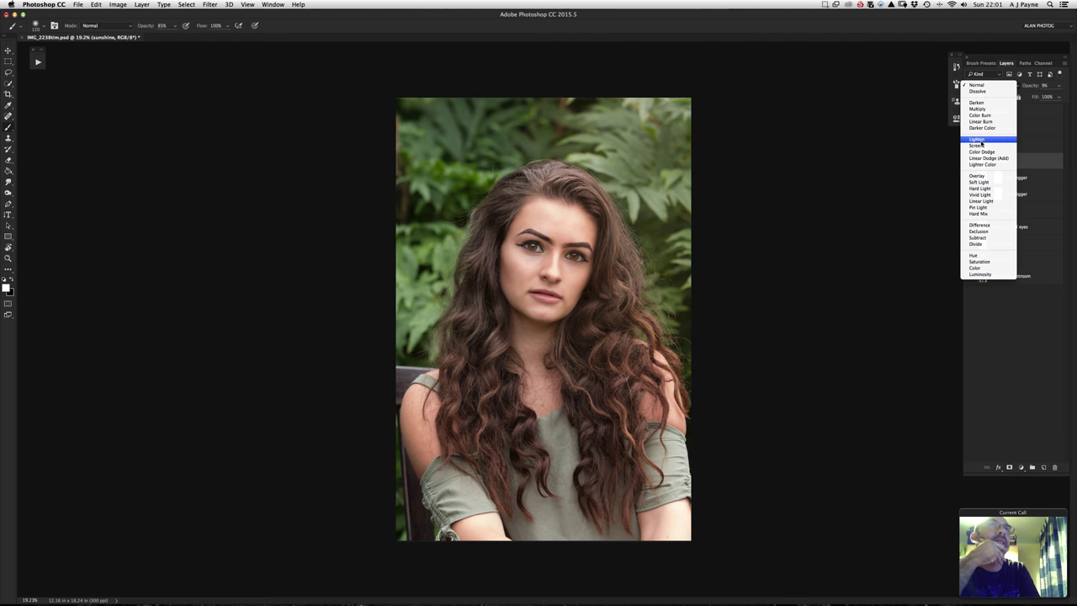
{"action": "left_click", "coordinate": [984, 176]}
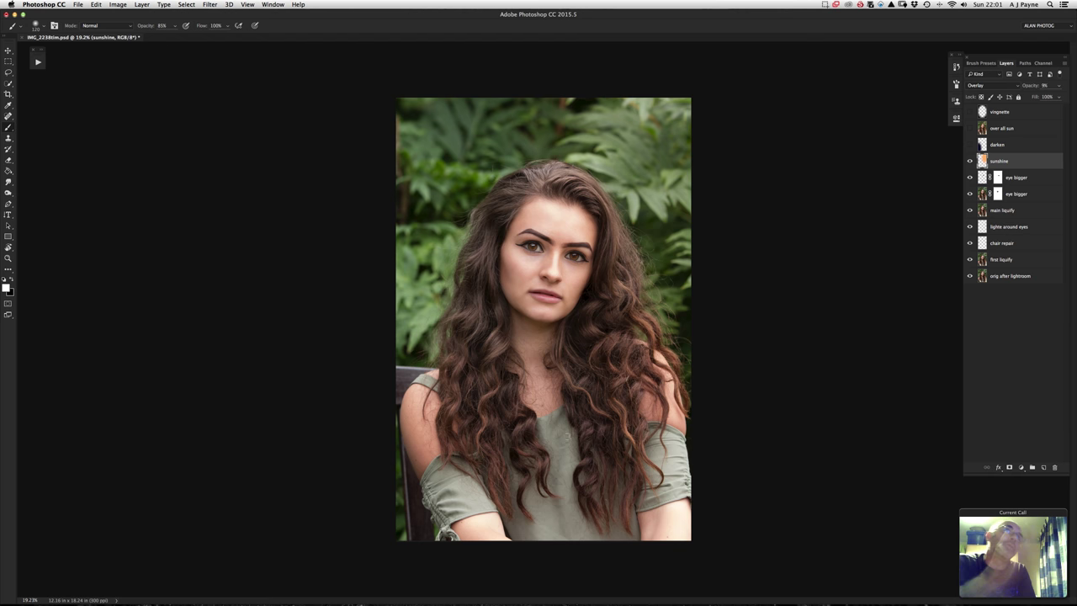
Show the darken layer and compare the portrait with it hidden and shown, leaving it visible.
{"action": "left_click", "coordinate": [970, 145]}
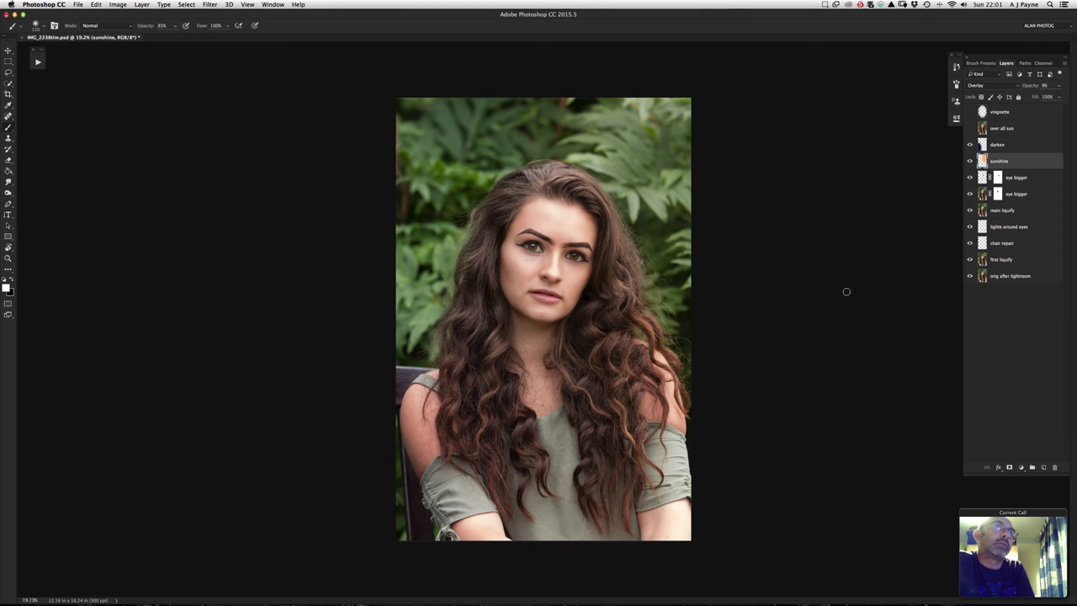
{"action": "left_click", "coordinate": [970, 144]}
{"action": "left_click", "coordinate": [970, 144]}
{"action": "left_click", "coordinate": [970, 145]}
{"action": "left_click", "coordinate": [970, 145]}
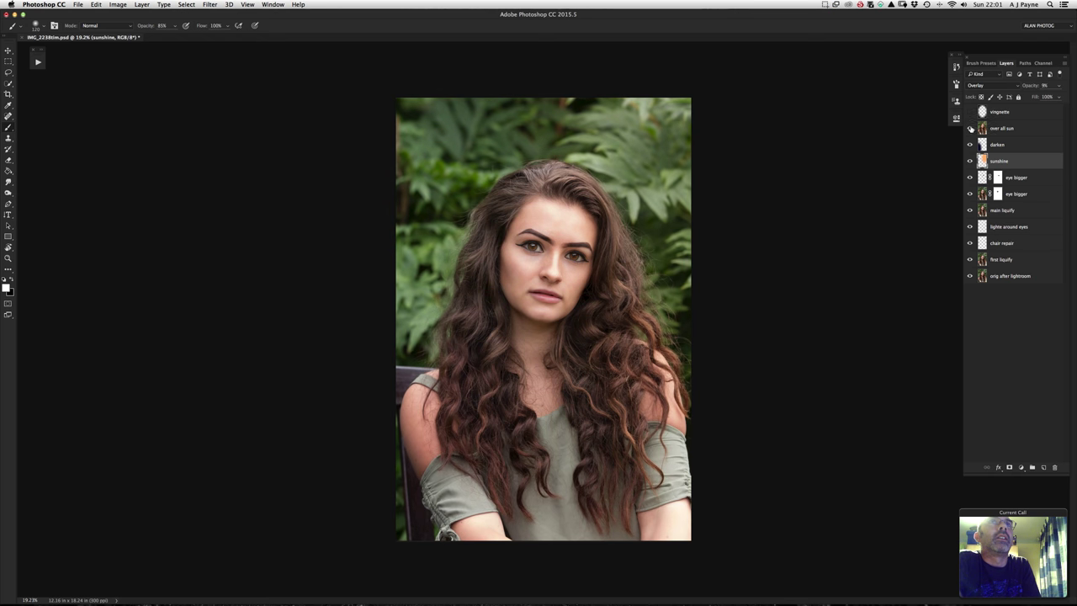
Hide the over all sun layer and add a new empty layer directly above the darken layer.
{"action": "left_click", "coordinate": [1001, 129]}
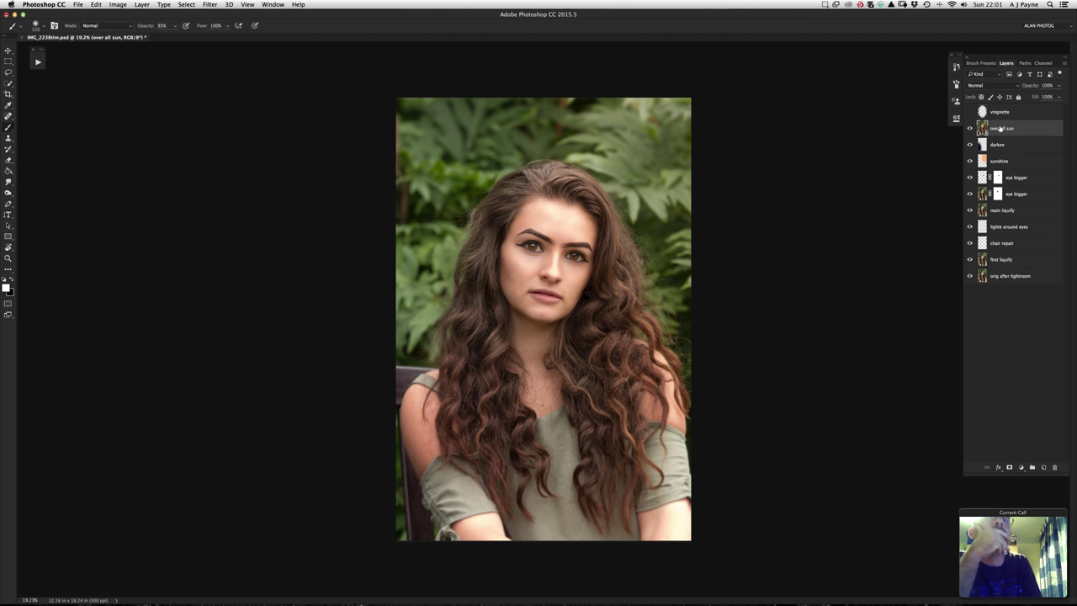
{"action": "left_click", "coordinate": [970, 128]}
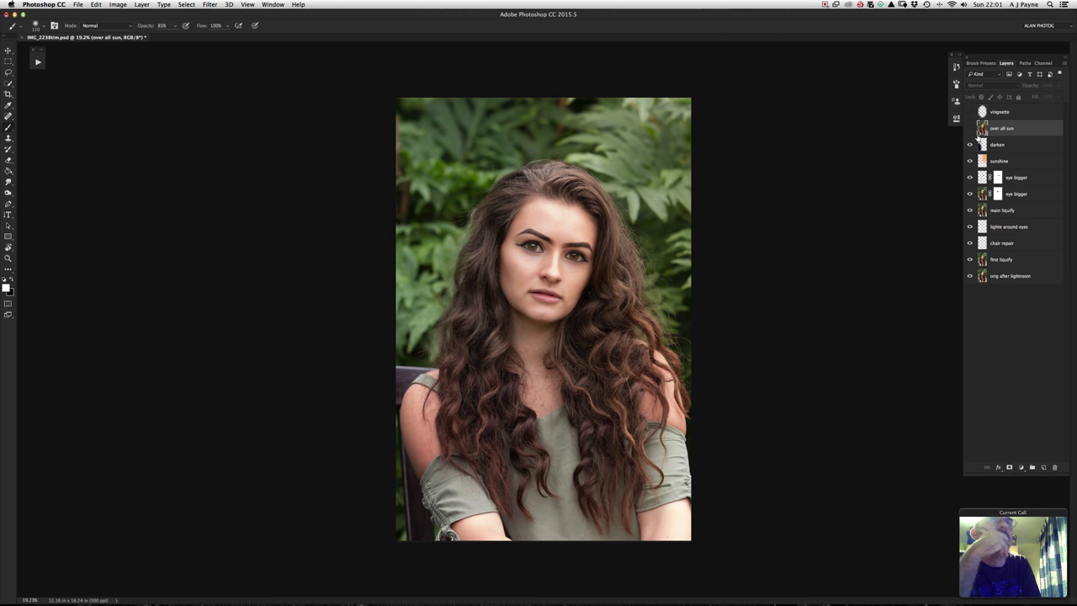
{"action": "left_click", "coordinate": [1026, 147]}
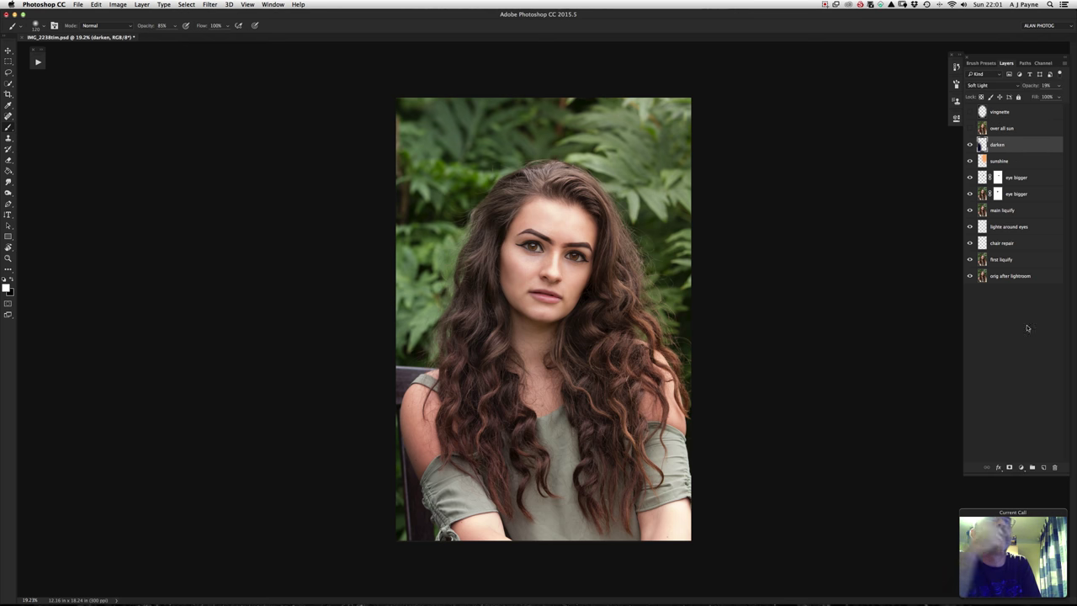
{"action": "left_click", "coordinate": [1043, 467]}
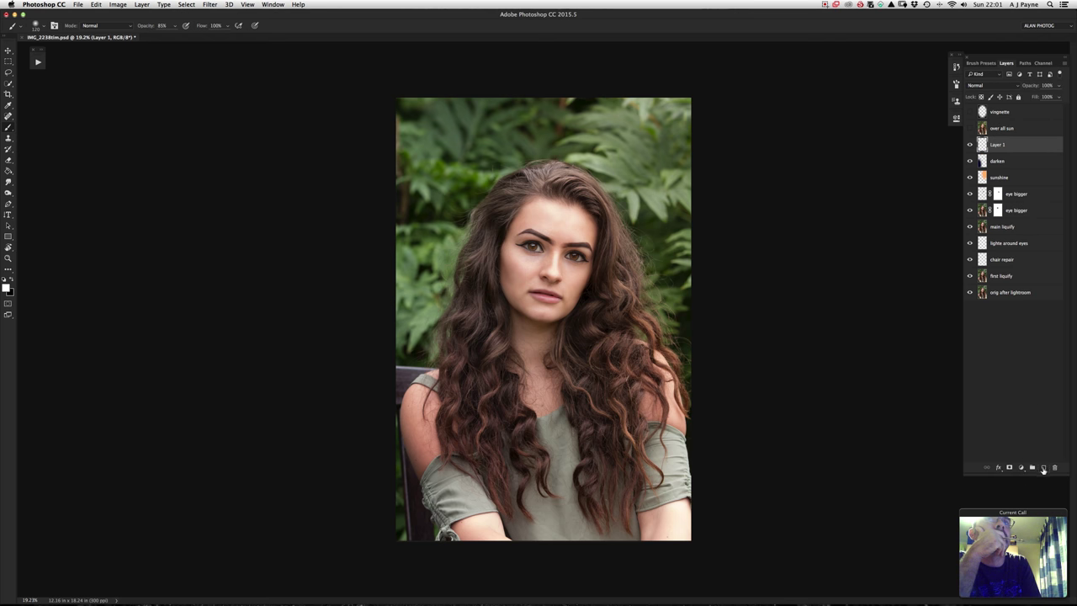
Choose a bright yellow foreground colour and fill the new layer with it using the Paint Bucket tool.
{"action": "left_click", "coordinate": [9, 171]}
{"action": "right_click", "coordinate": [8, 171]}
{"action": "left_click", "coordinate": [42, 166]}
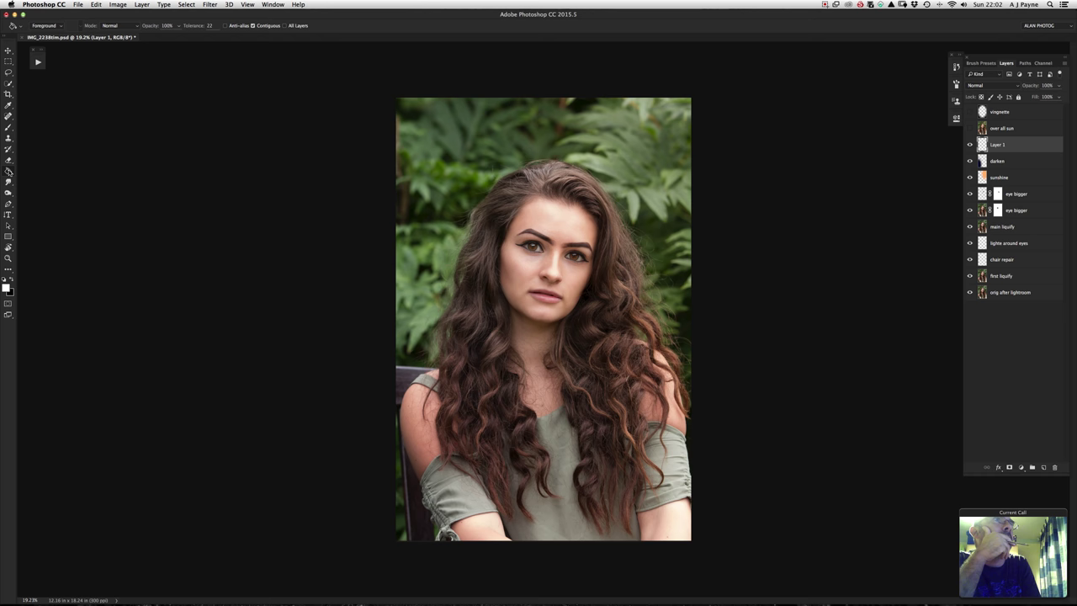
{"action": "left_click", "coordinate": [9, 285]}
{"action": "left_click", "coordinate": [889, 475]}
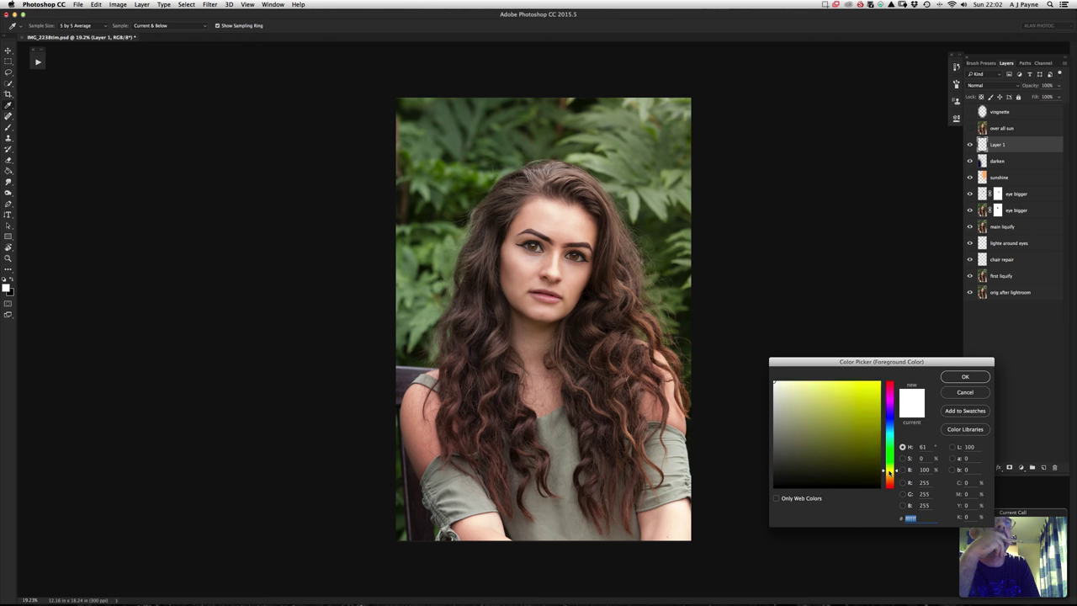
{"action": "left_click_drag", "start_coordinate": [872, 406], "coordinate": [857, 386]}
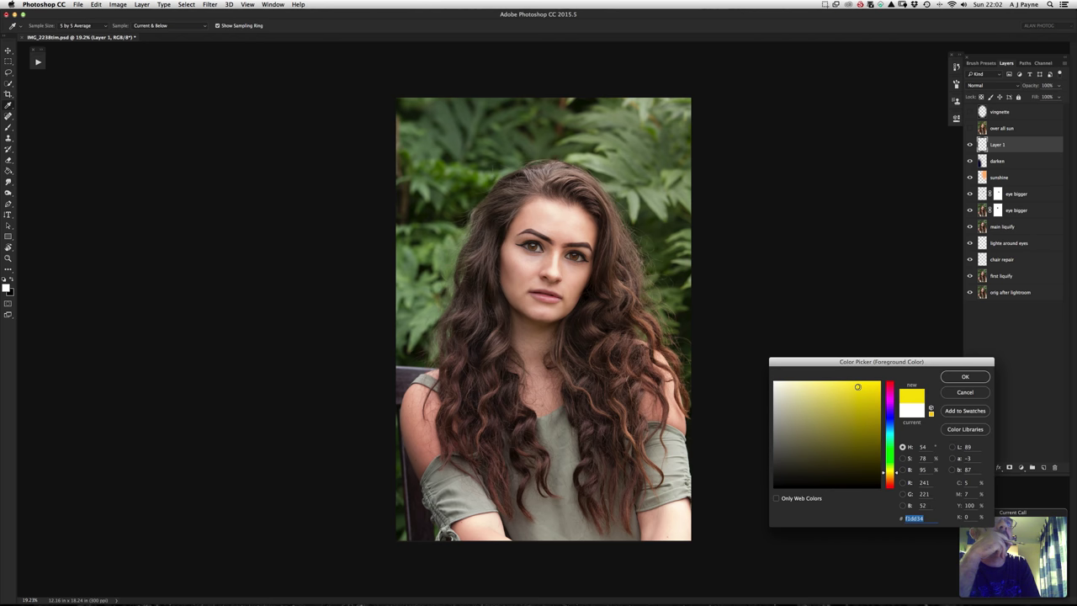
{"action": "left_click", "coordinate": [965, 376]}
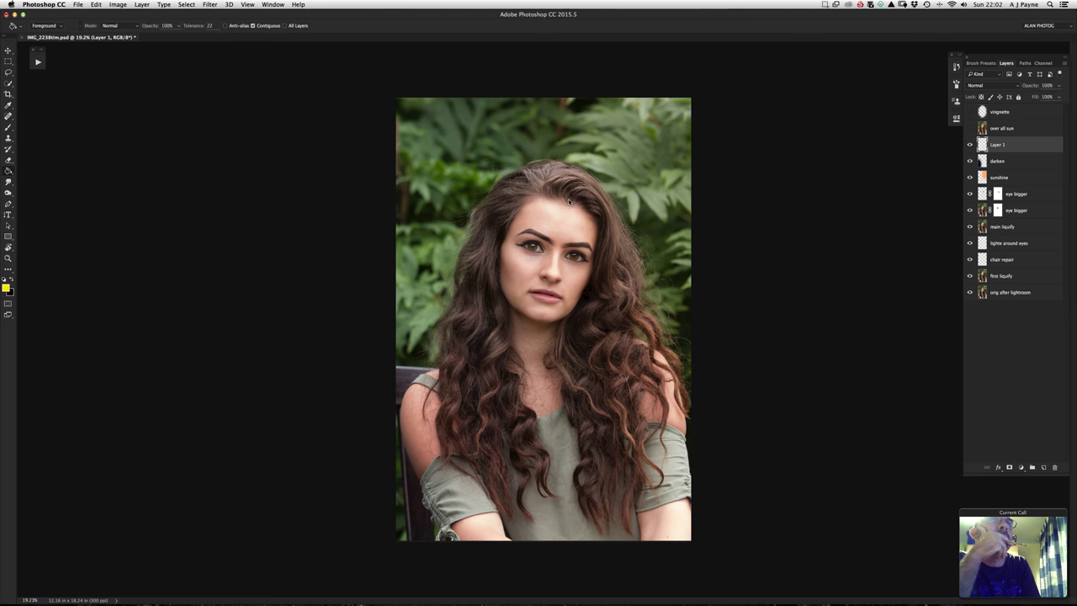
{"action": "left_click", "coordinate": [613, 219]}
Try Soft Light on the yellow layer, then set its blend mode to Overlay with 5% opacity.
{"action": "left_click", "coordinate": [1009, 87]}
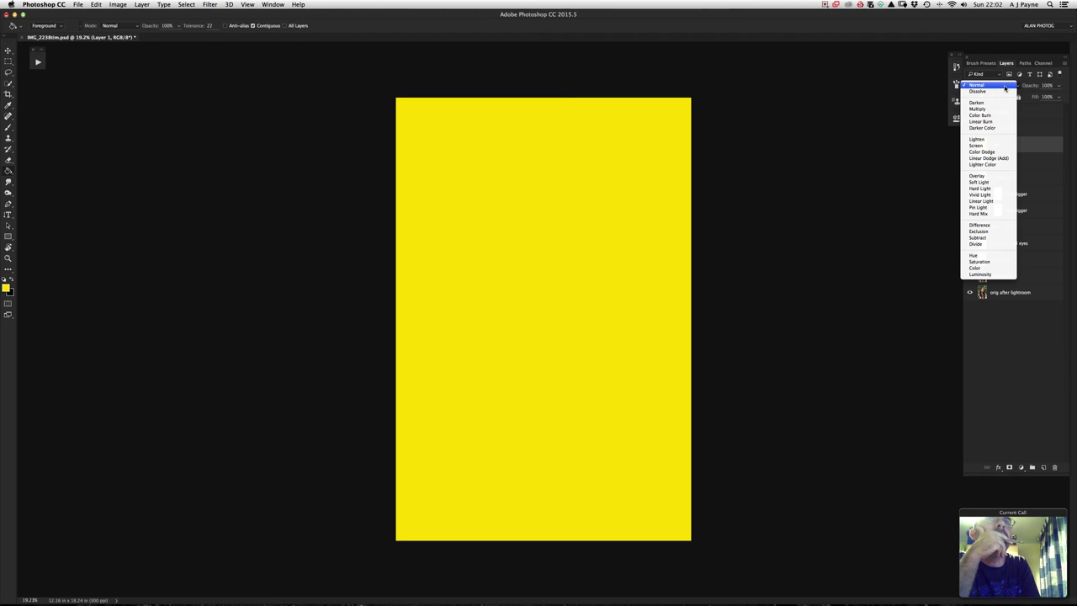
{"action": "left_click", "coordinate": [980, 182]}
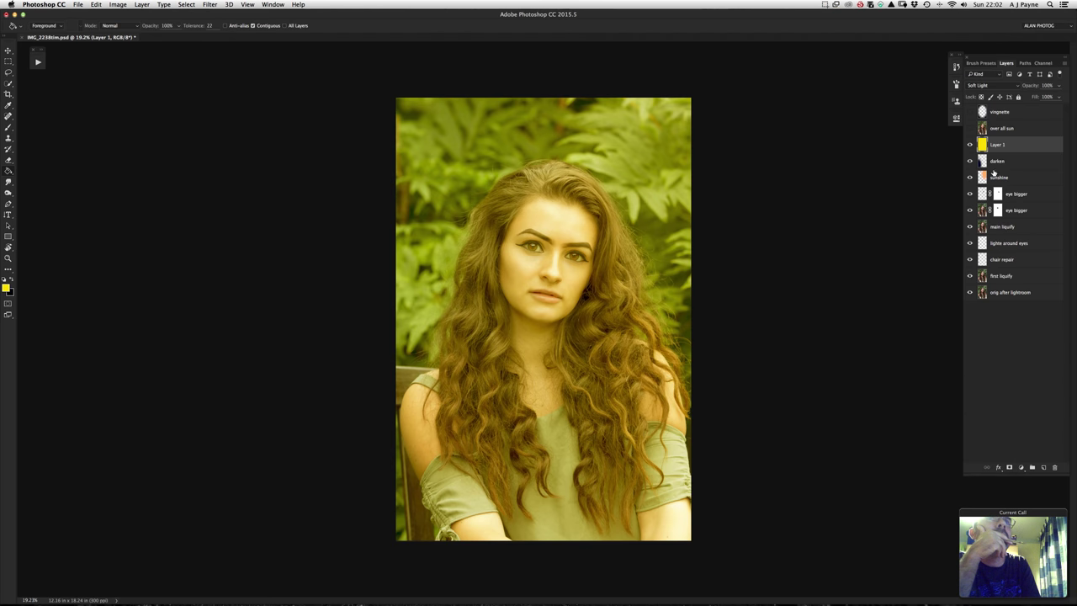
{"action": "left_click", "coordinate": [996, 85]}
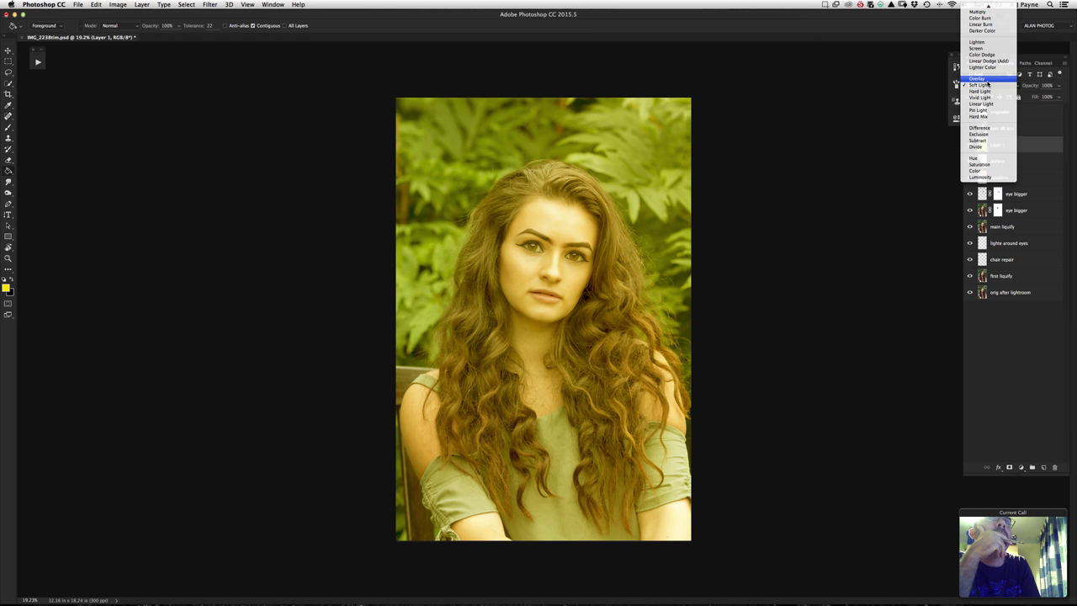
{"action": "left_click", "coordinate": [986, 78]}
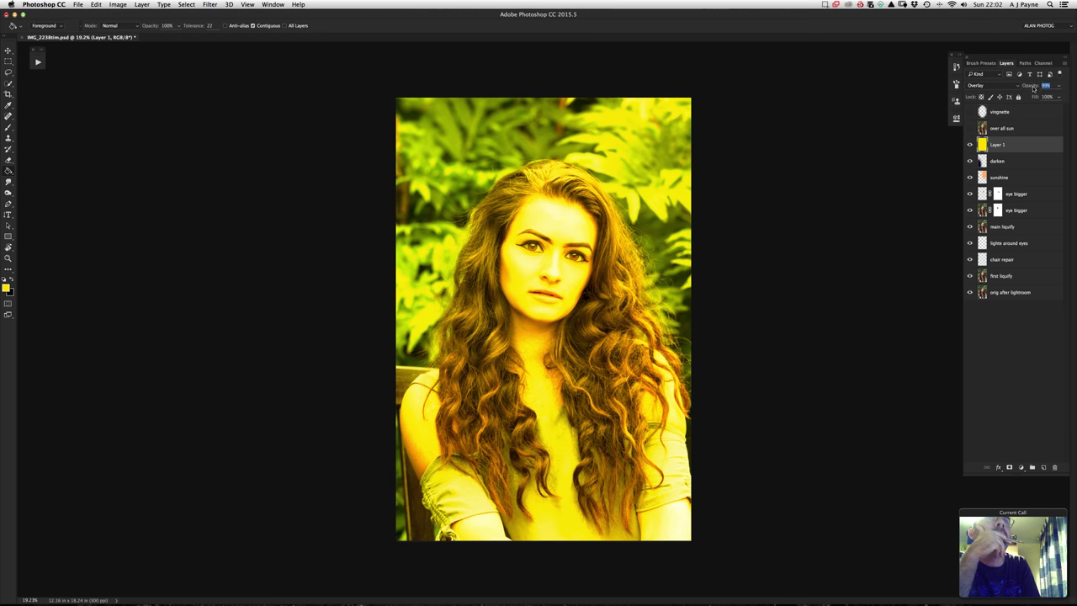
{"action": "mouse_move", "coordinate": [1033, 87]}
{"action": "left_mouse_down"}
{"action": "mouse_move", "coordinate": [1022, 88]}
{"action": "mouse_move", "coordinate": [1030, 88]}
{"action": "left_mouse_up"}
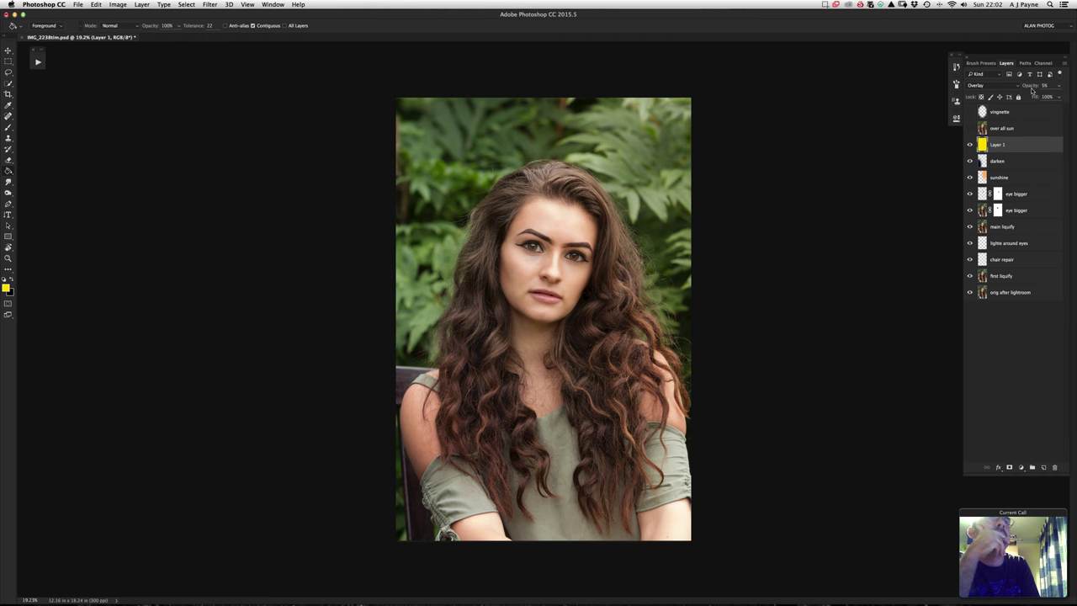
Compare the portrait with the yellow layer hidden and shown, and delete that layer.
{"action": "left_click", "coordinate": [970, 144]}
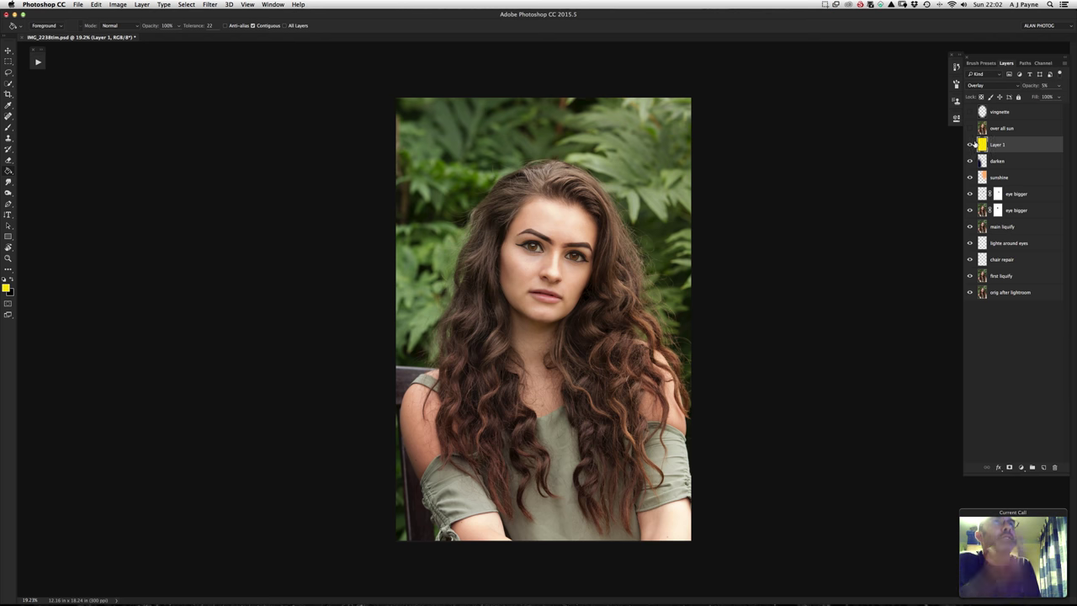
{"action": "left_click", "coordinate": [970, 145]}
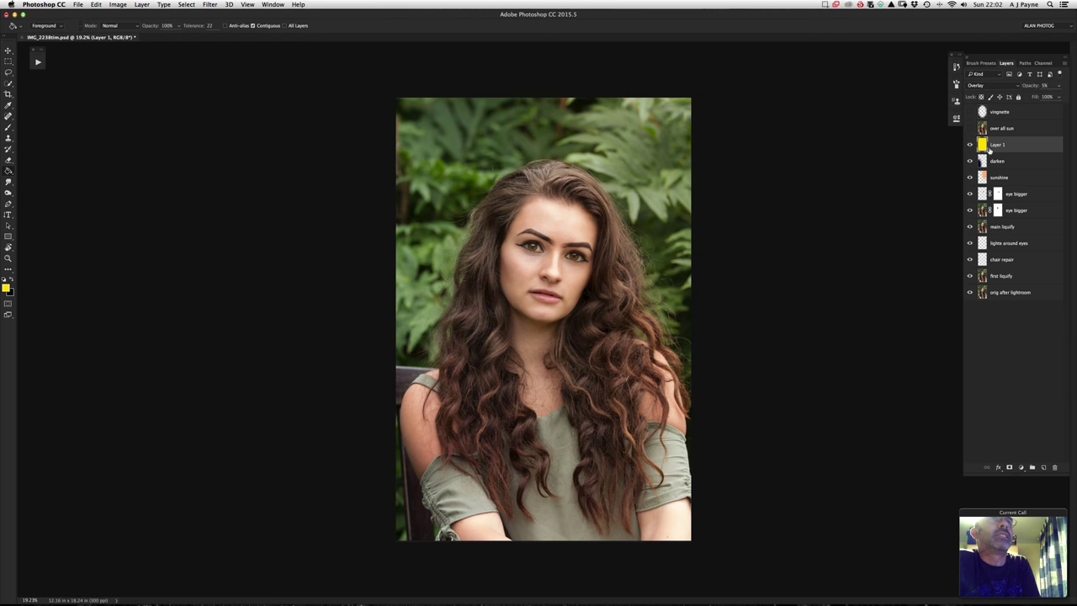
{"action": "left_click_drag", "start_coordinate": [1011, 150], "coordinate": [1054, 466]}
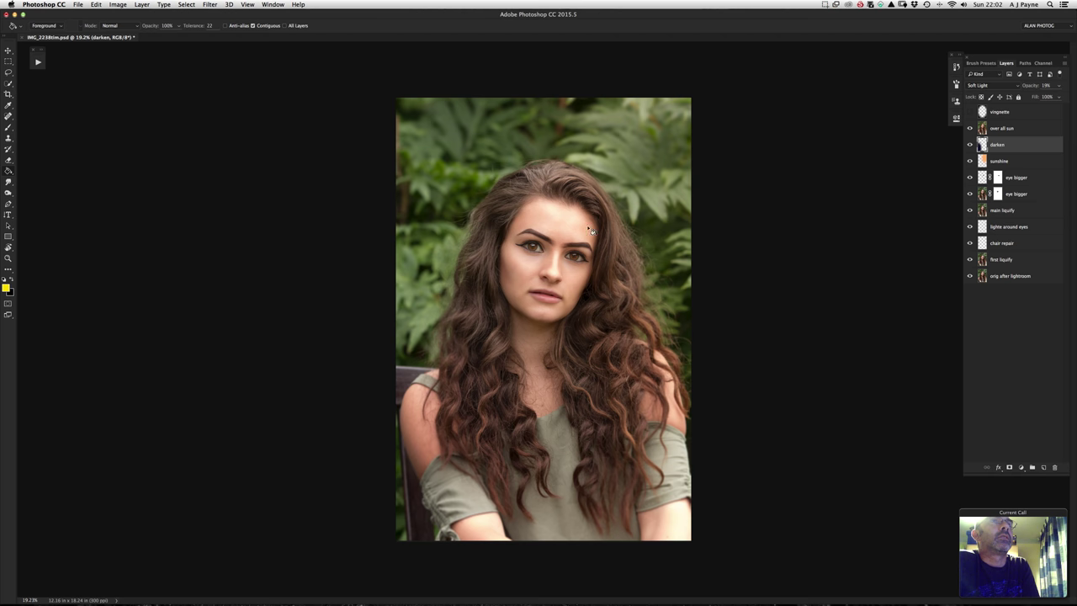
Compare the retouched portrait with the orig after lightroom layer alone, leaving the retouching layers visible.
{"action": "left_click", "coordinate": [969, 276], "text": "alt"}
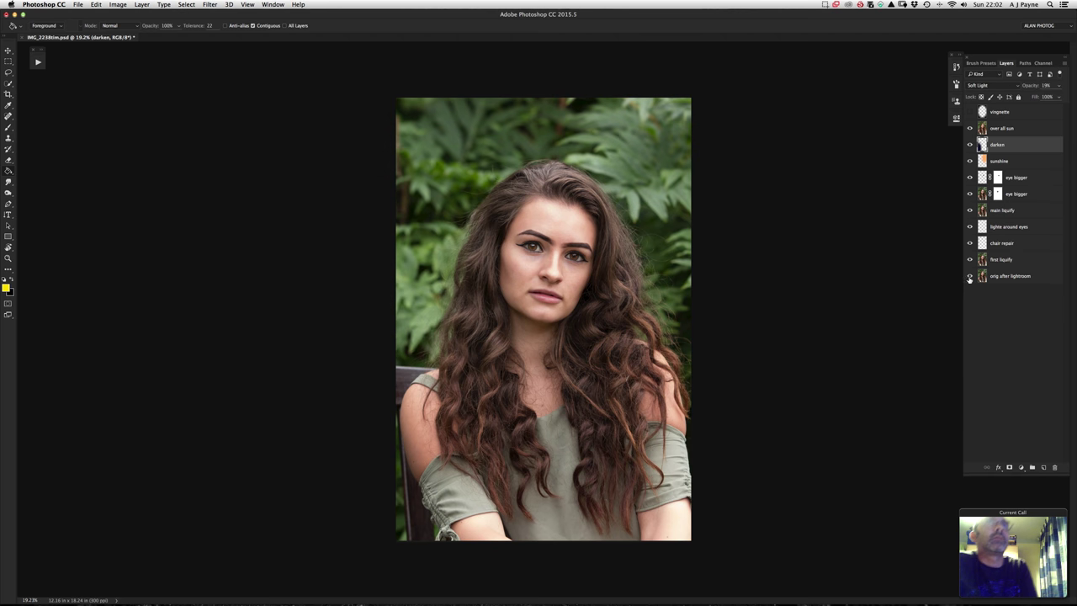
{"action": "left_click", "coordinate": [968, 278], "text": "alt"}
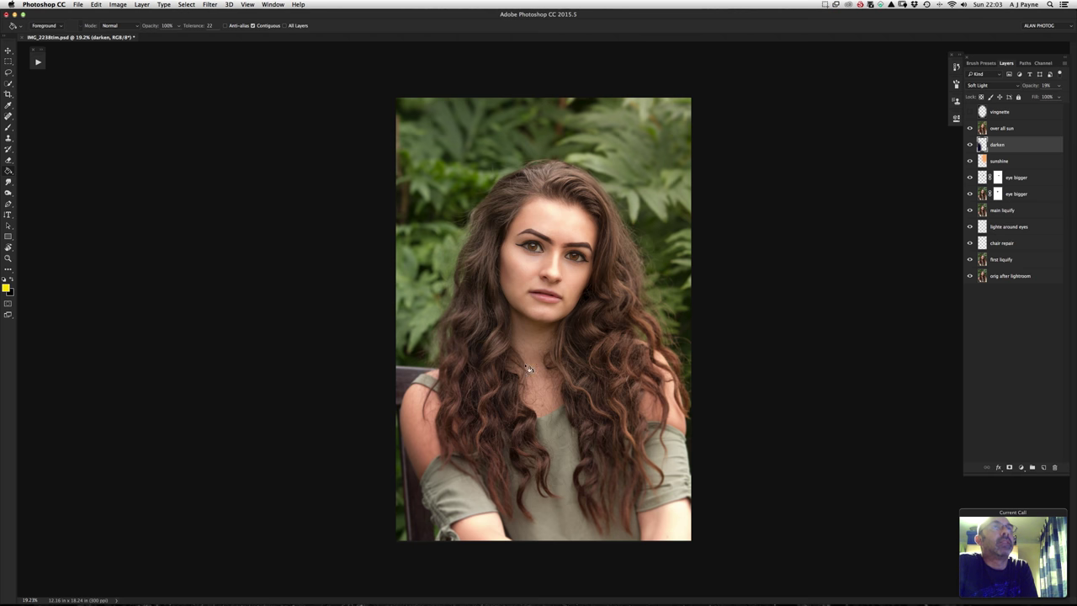
Compare the portrait with the vingnette layer hidden and shown, leaving the layer visible.
{"action": "left_click", "coordinate": [970, 112]}
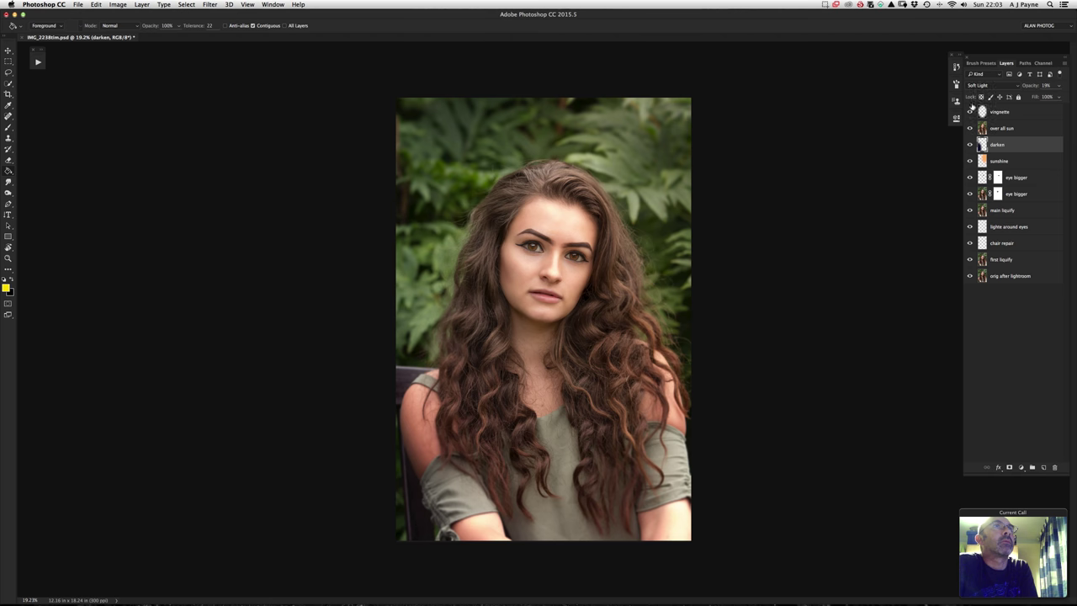
{"action": "left_click", "coordinate": [970, 113]}
{"action": "left_click", "coordinate": [970, 112]}
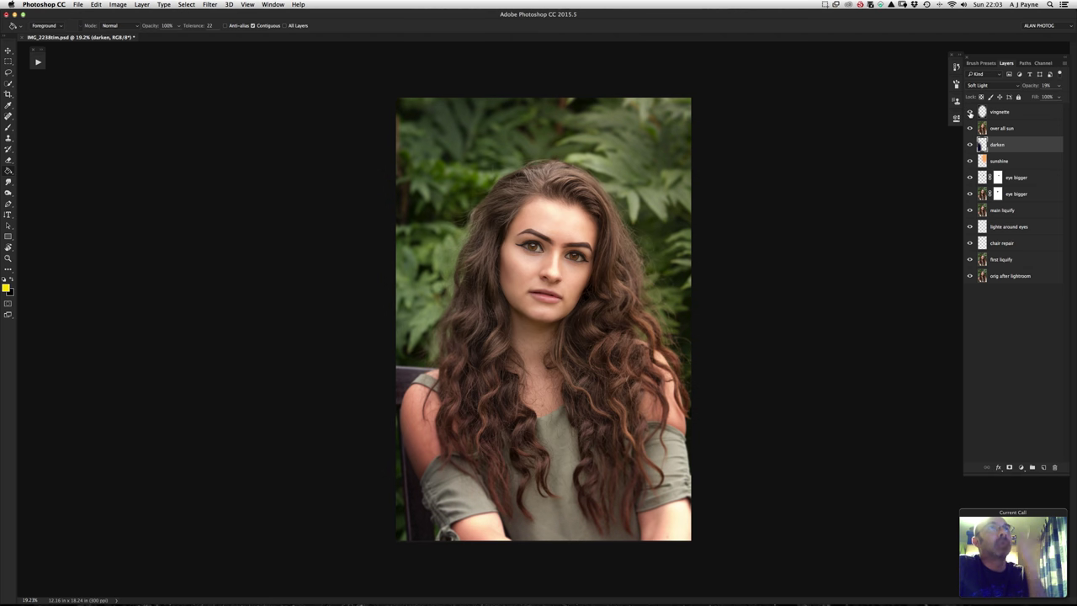
{"action": "left_click", "coordinate": [970, 113]}
{"action": "left_click", "coordinate": [970, 113]}
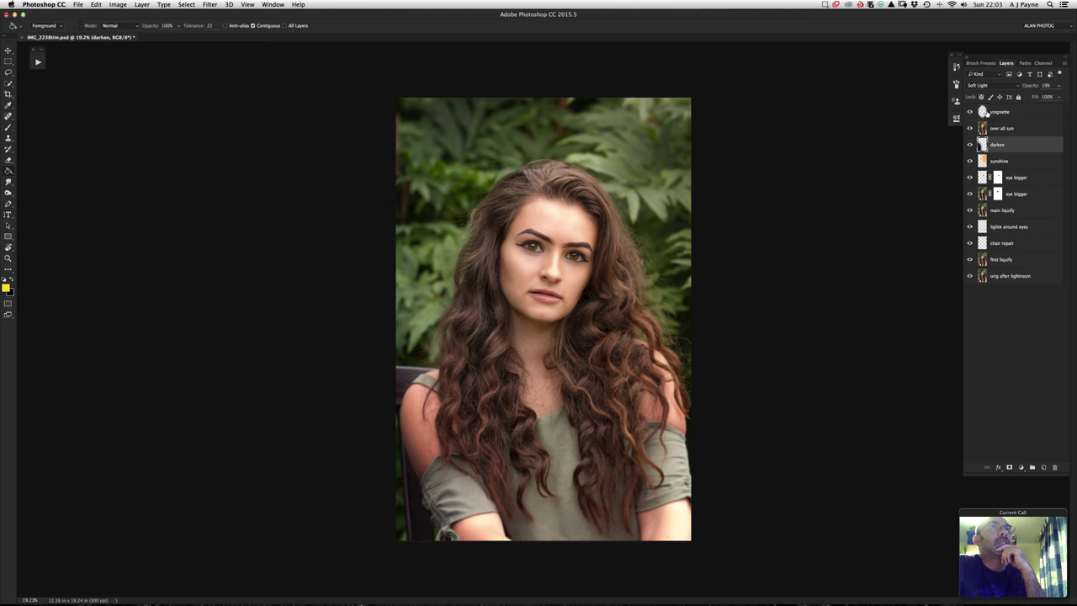
Check the blend mode options of the vingnette layer, keep Soft Light, and delete that layer.
{"action": "left_click", "coordinate": [1003, 114]}
{"action": "left_click", "coordinate": [996, 86]}
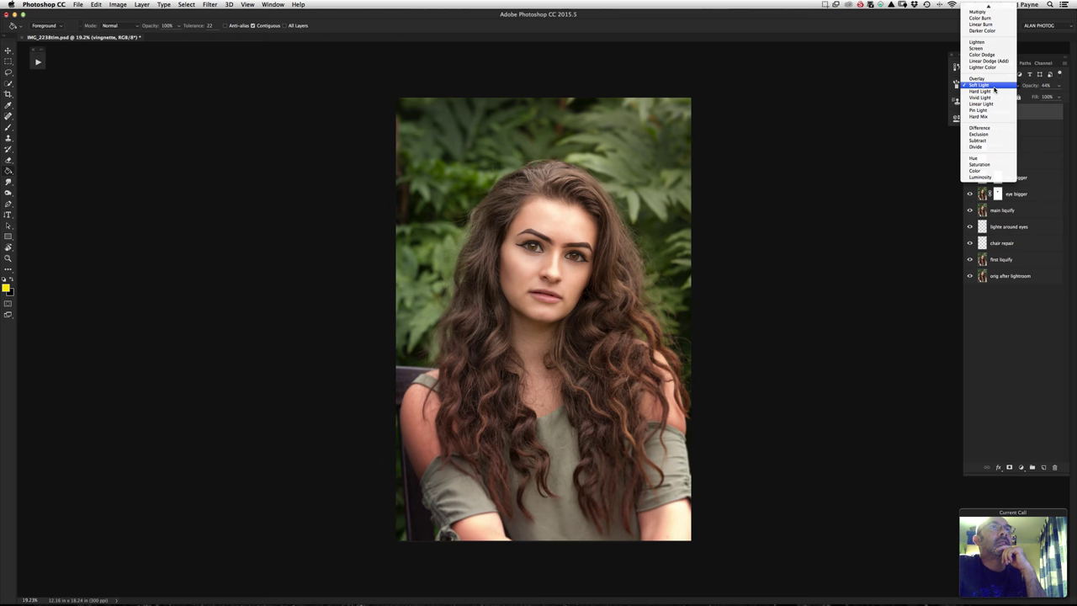
{"action": "left_click", "coordinate": [986, 86]}
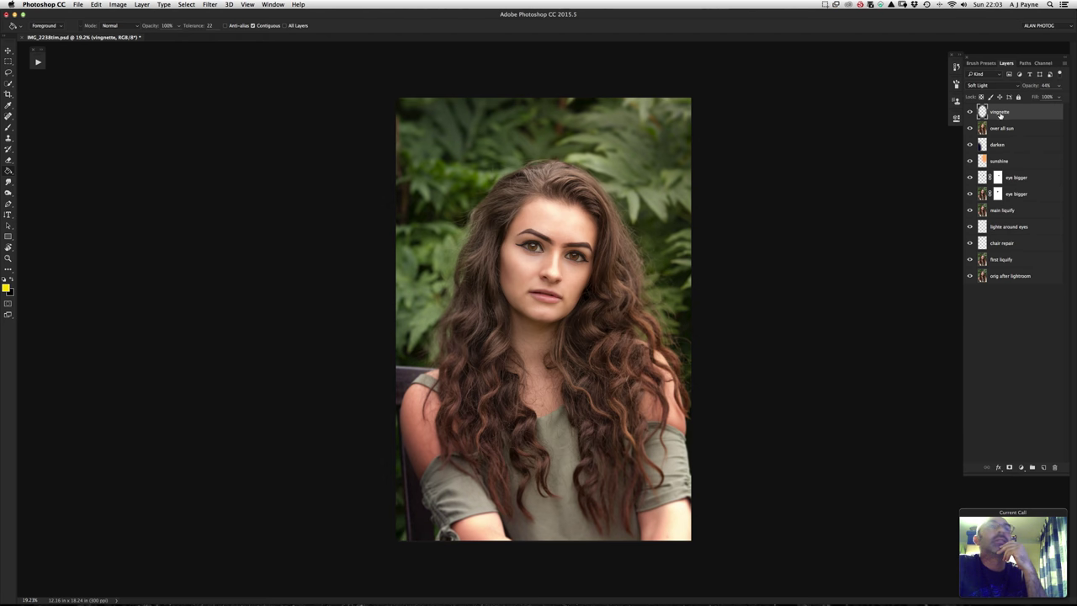
{"action": "left_click_drag", "start_coordinate": [999, 114], "coordinate": [1055, 468]}
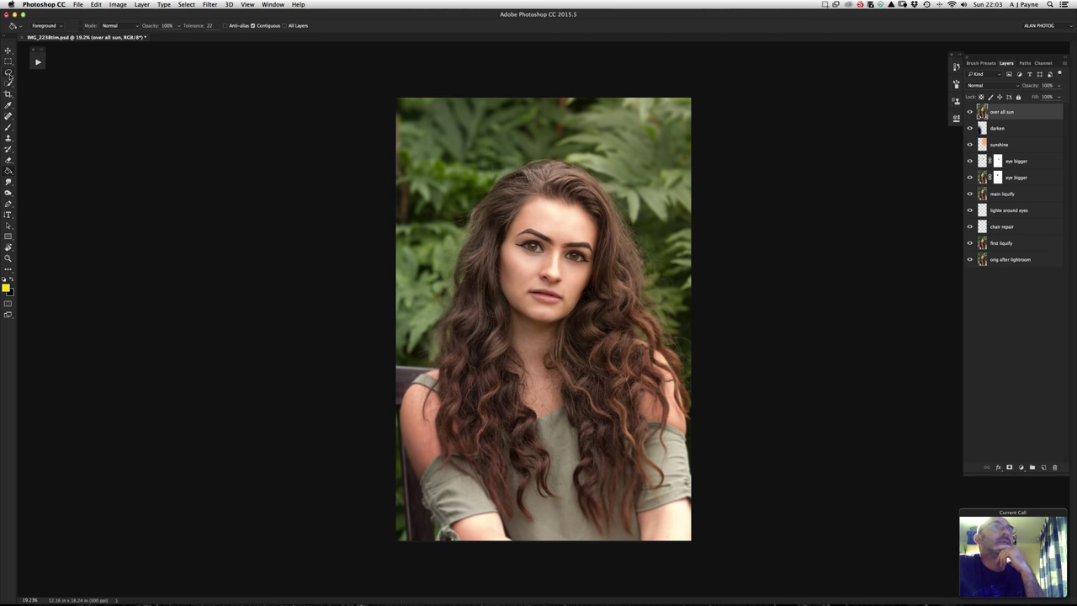
Draw a large elliptical selection with a 250 px feather around the woman's head and upper body, and shift it slightly up and left.
{"action": "left_click", "coordinate": [8, 73]}
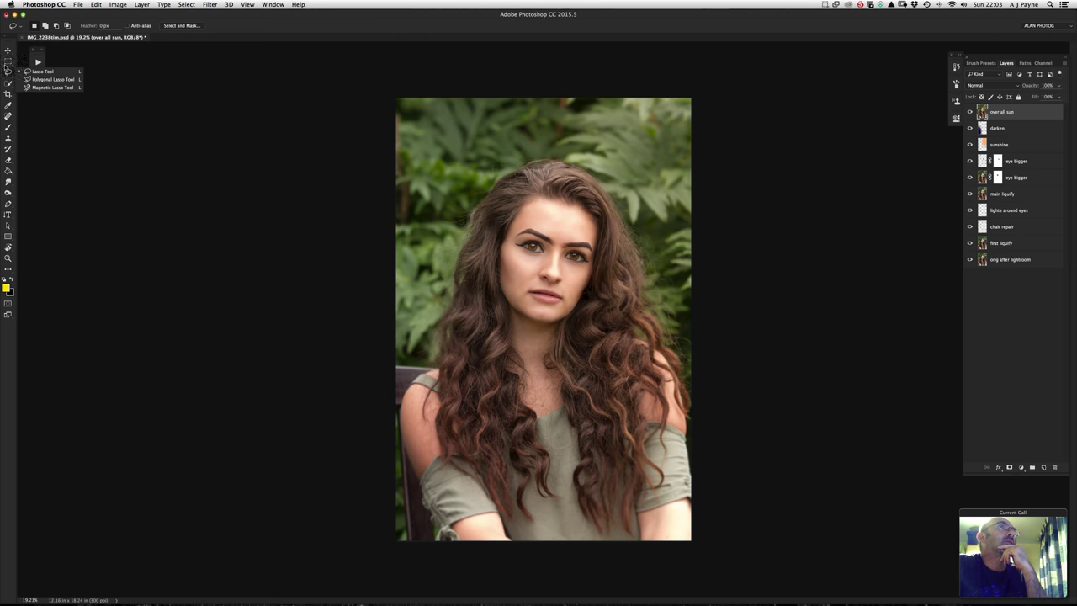
{"action": "left_click", "coordinate": [8, 63]}
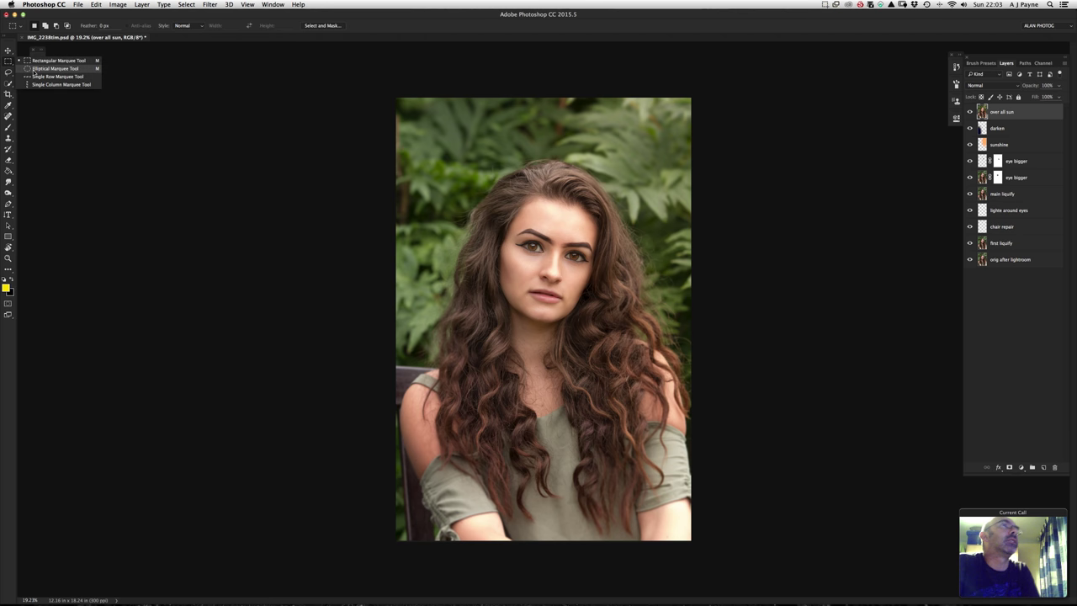
{"action": "left_click", "coordinate": [32, 70]}
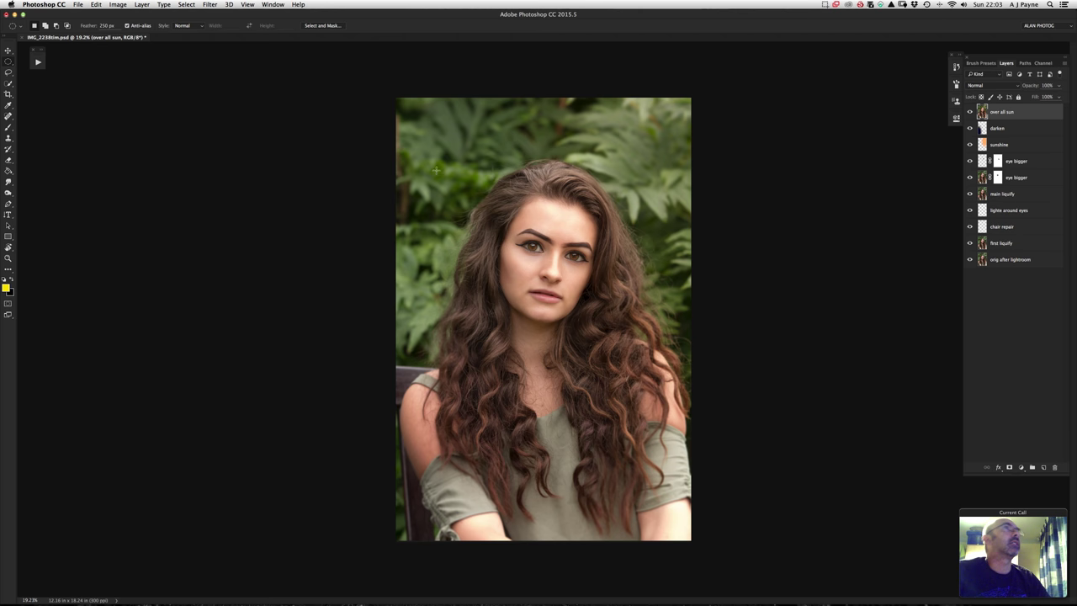
{"action": "left_click_drag", "start_coordinate": [434, 141], "coordinate": [683, 511]}
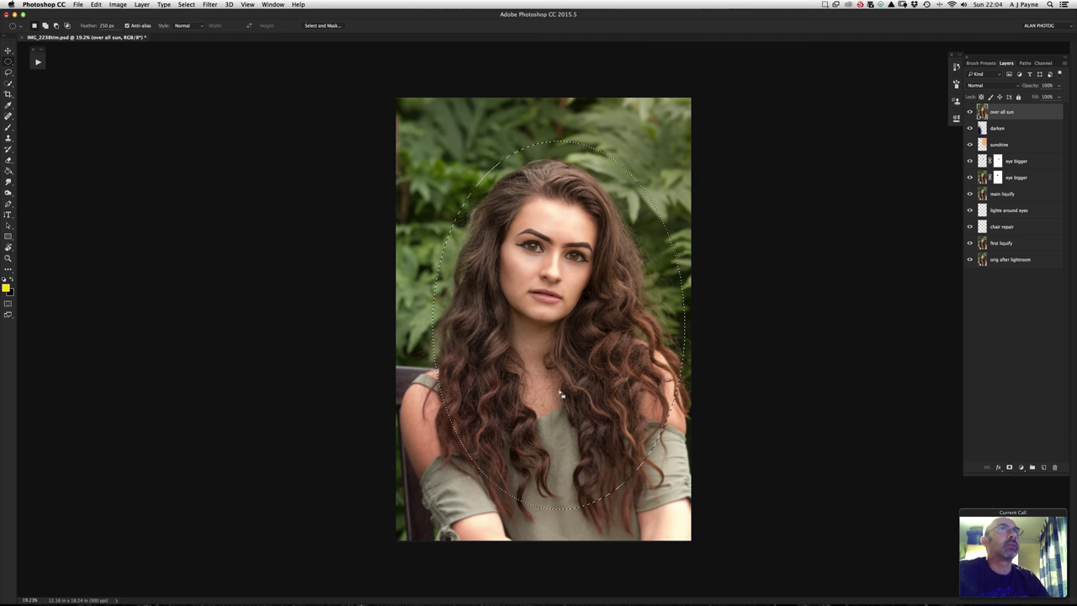
{"action": "left_click_drag", "start_coordinate": [576, 379], "coordinate": [566, 373]}
Add a new layer above the over all sun layer and invert the elliptical selection.
{"action": "left_click", "coordinate": [1043, 467]}
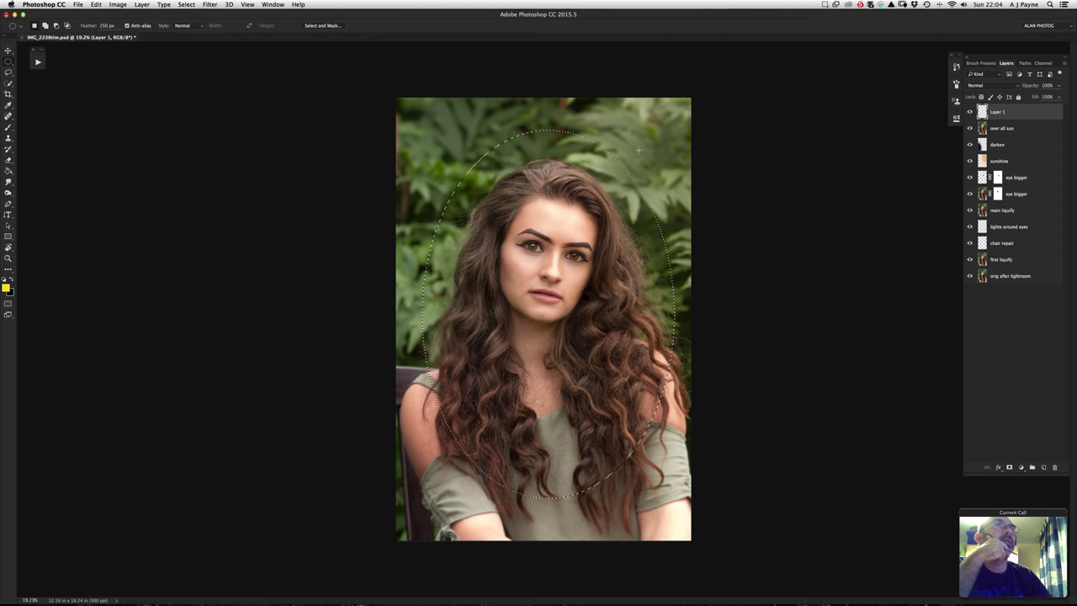
{"action": "left_click", "coordinate": [186, 5]}
{"action": "left_click", "coordinate": [186, 5]}
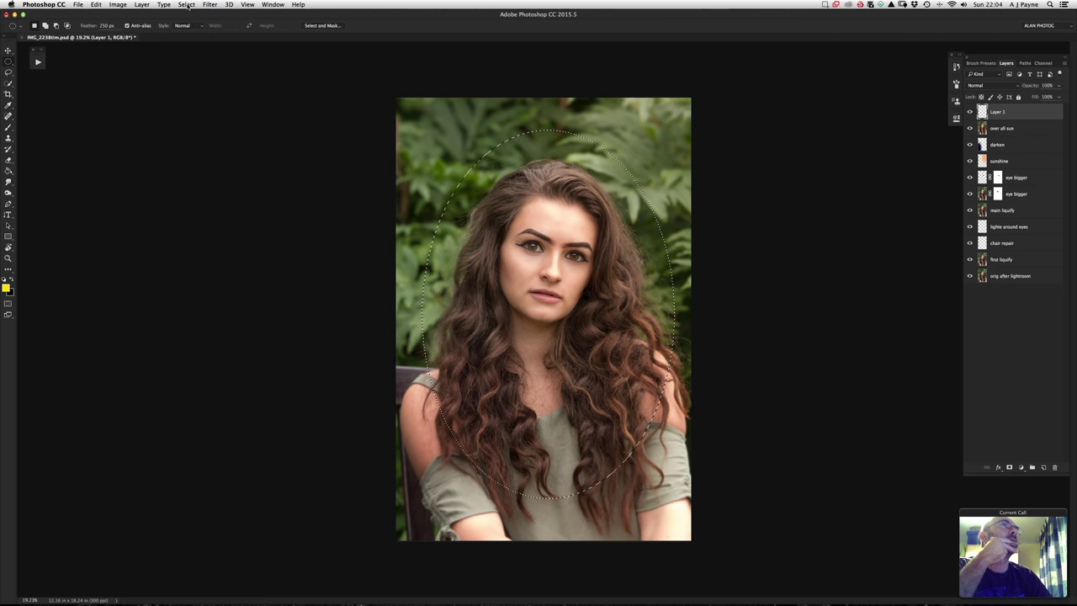
{"action": "left_click", "coordinate": [186, 5]}
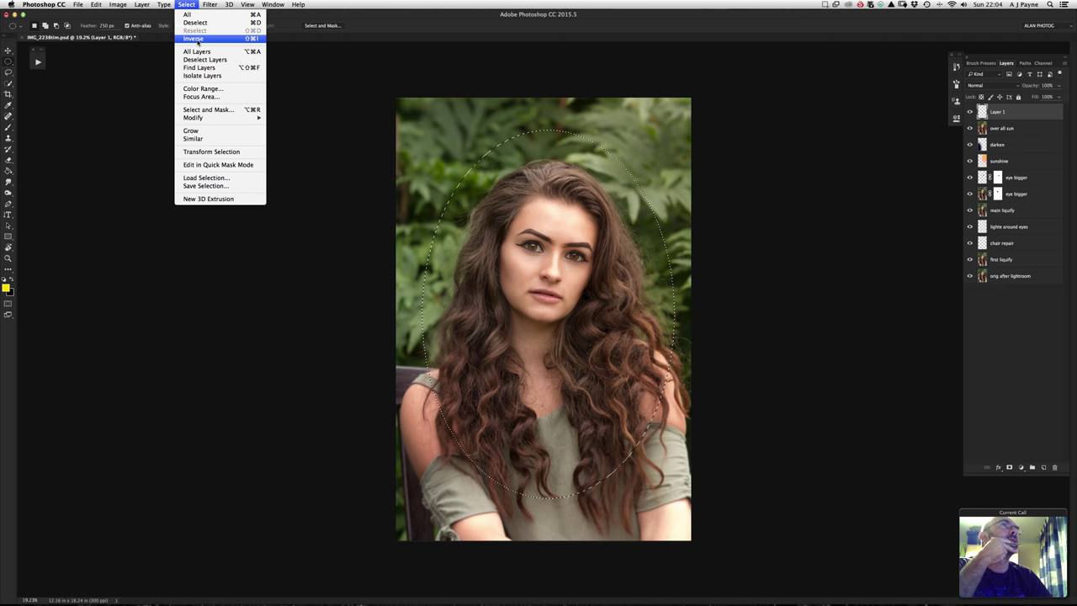
{"action": "left_click", "coordinate": [193, 39]}
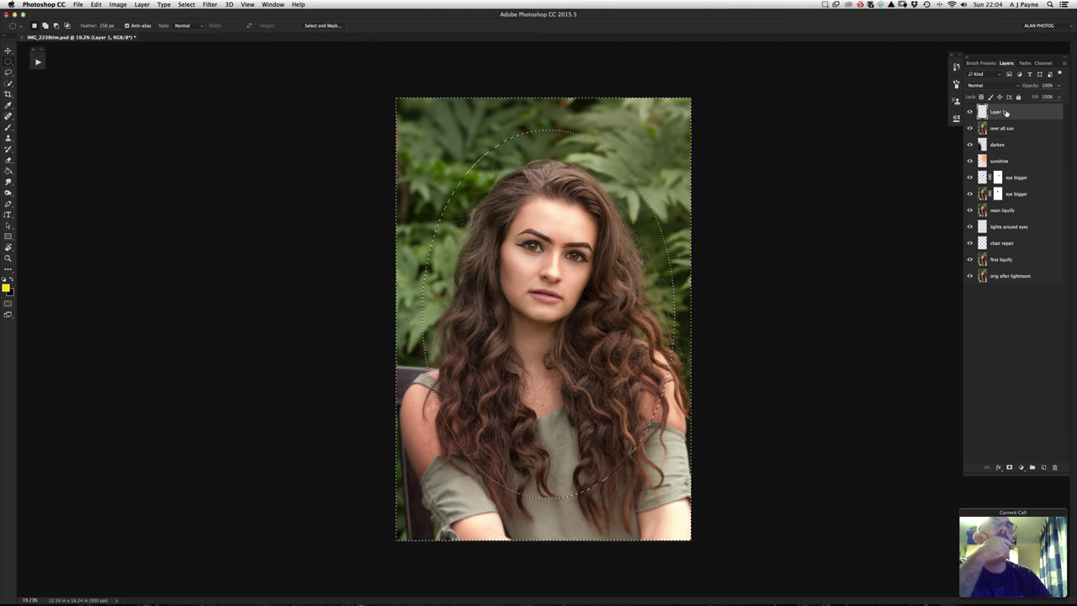
Reset the colours to default, fill the area outside the ellipse with black using the Paint Bucket tool, and deselect.
{"action": "left_click", "coordinate": [5, 281]}
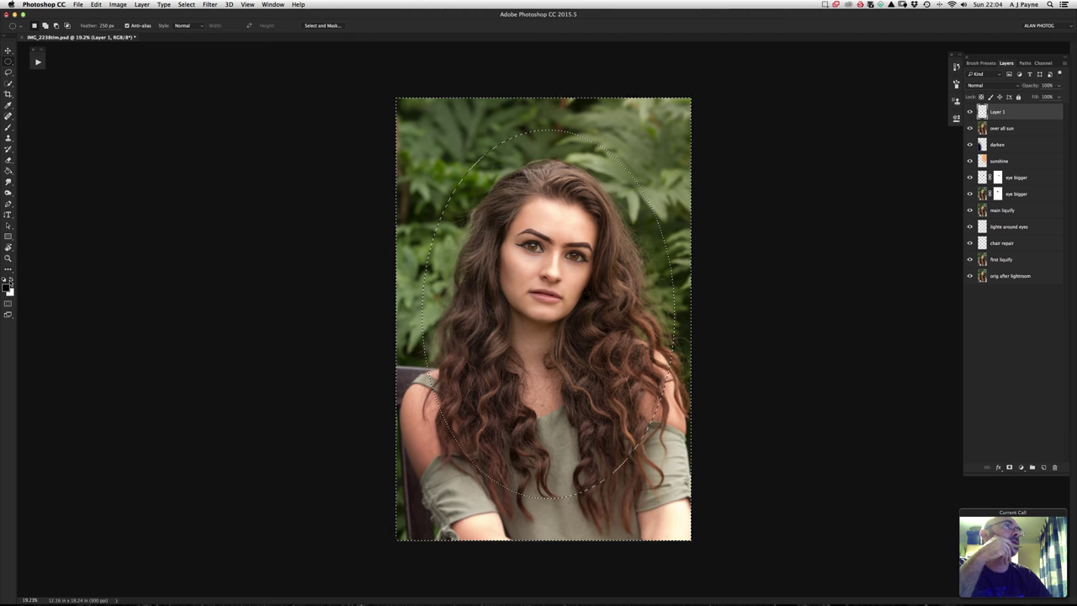
{"action": "left_click", "coordinate": [8, 172]}
{"action": "left_click", "coordinate": [8, 171]}
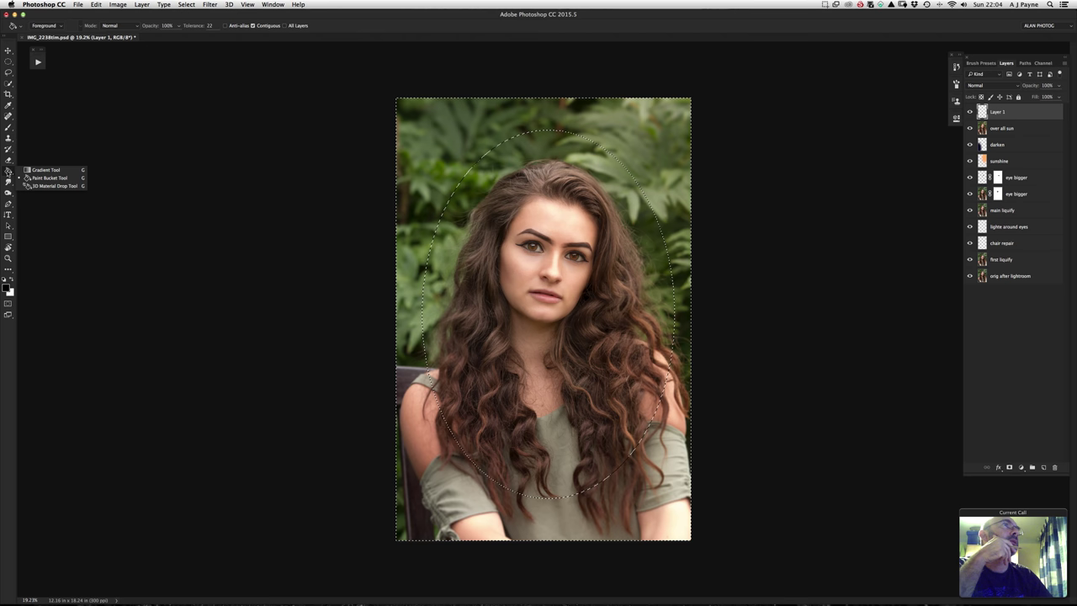
{"action": "left_click", "coordinate": [9, 172]}
{"action": "left_click", "coordinate": [429, 109]}
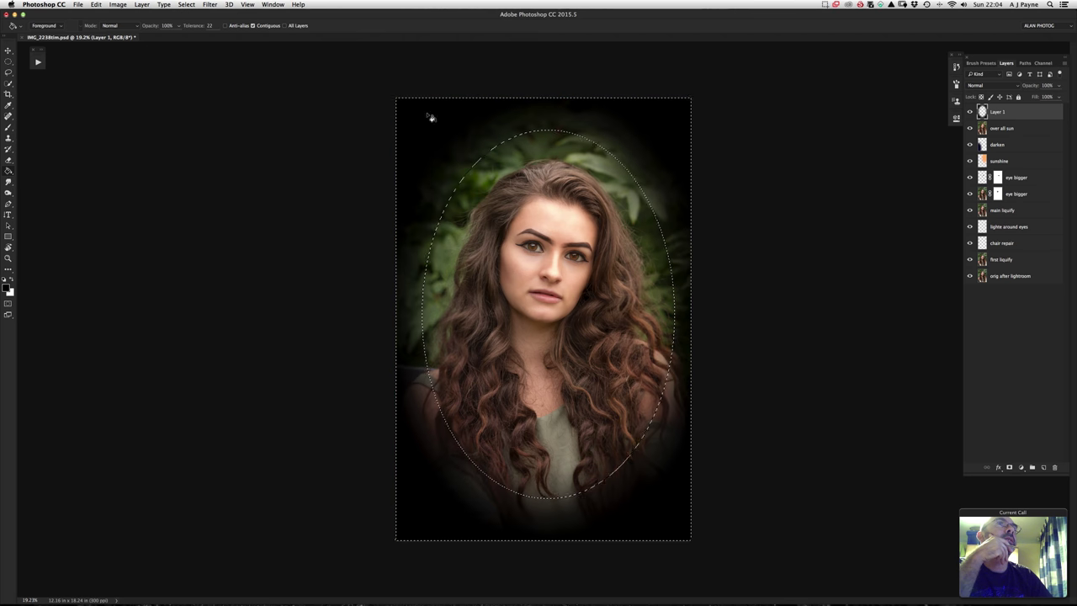
{"action": "left_click", "coordinate": [186, 4]}
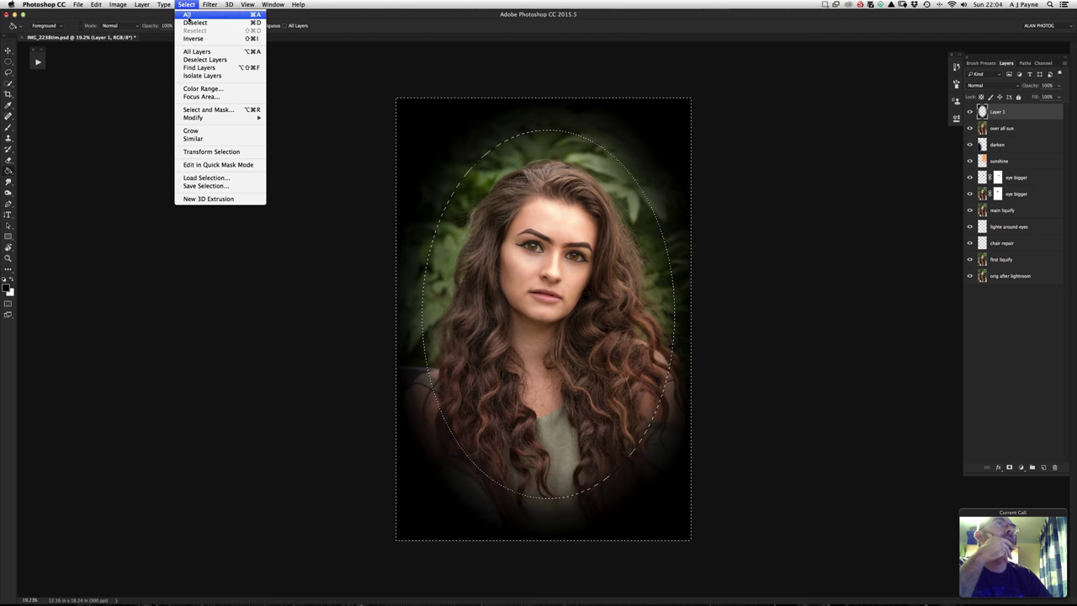
{"action": "left_click", "coordinate": [194, 23]}
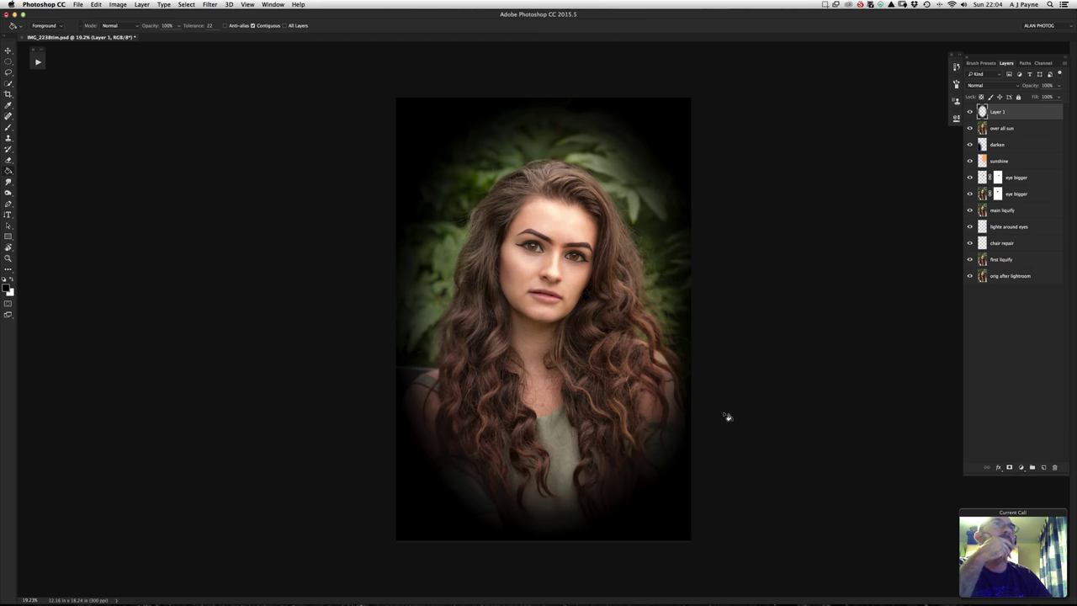
Try the black vignette layer in Soft Light at 86% opacity, then in Normal at 49% opacity.
{"action": "left_click", "coordinate": [989, 87]}
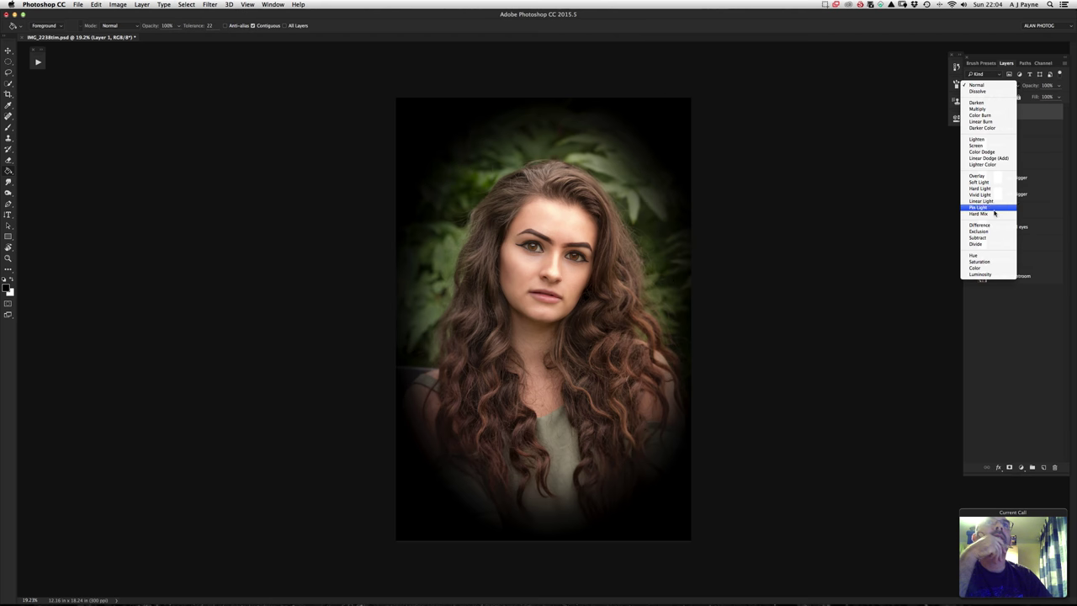
{"action": "left_click", "coordinate": [980, 182]}
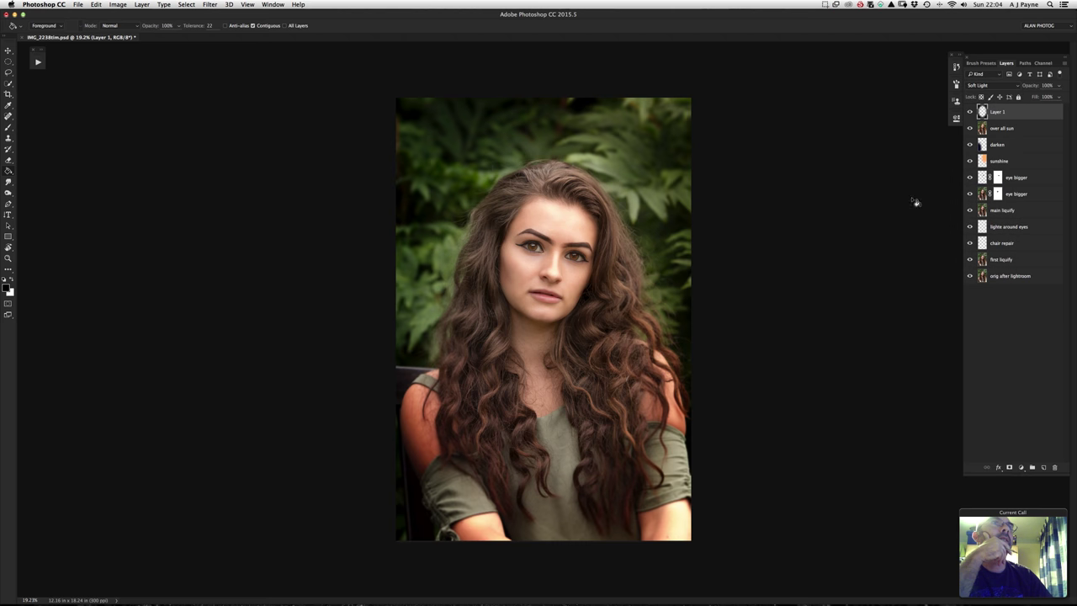
{"action": "left_click_drag", "start_coordinate": [1032, 88], "coordinate": [1037, 88]}
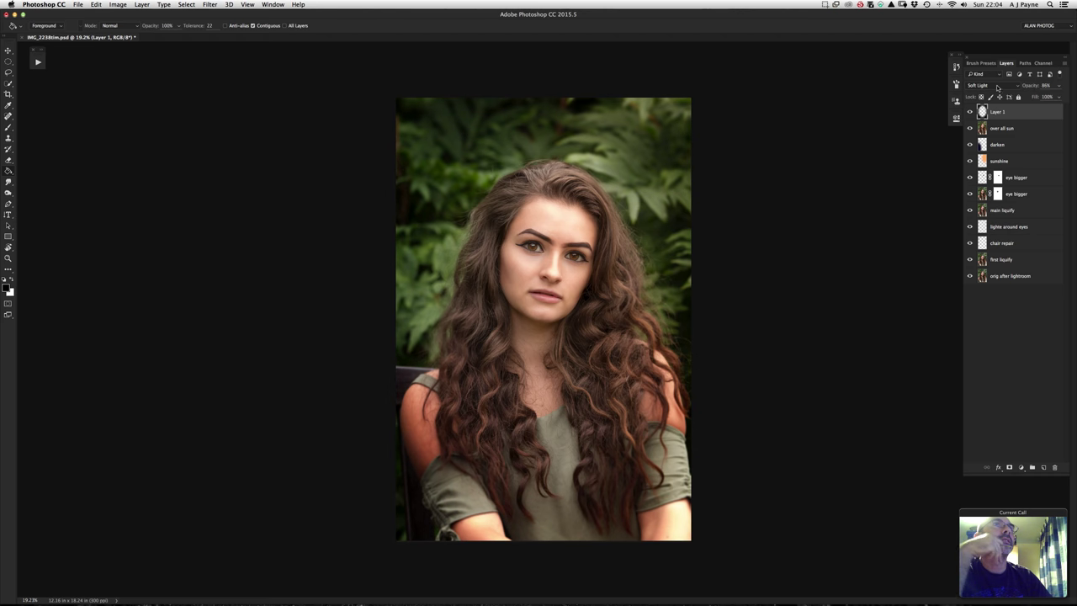
{"action": "left_click", "coordinate": [995, 86]}
{"action": "left_click", "coordinate": [978, 7]}
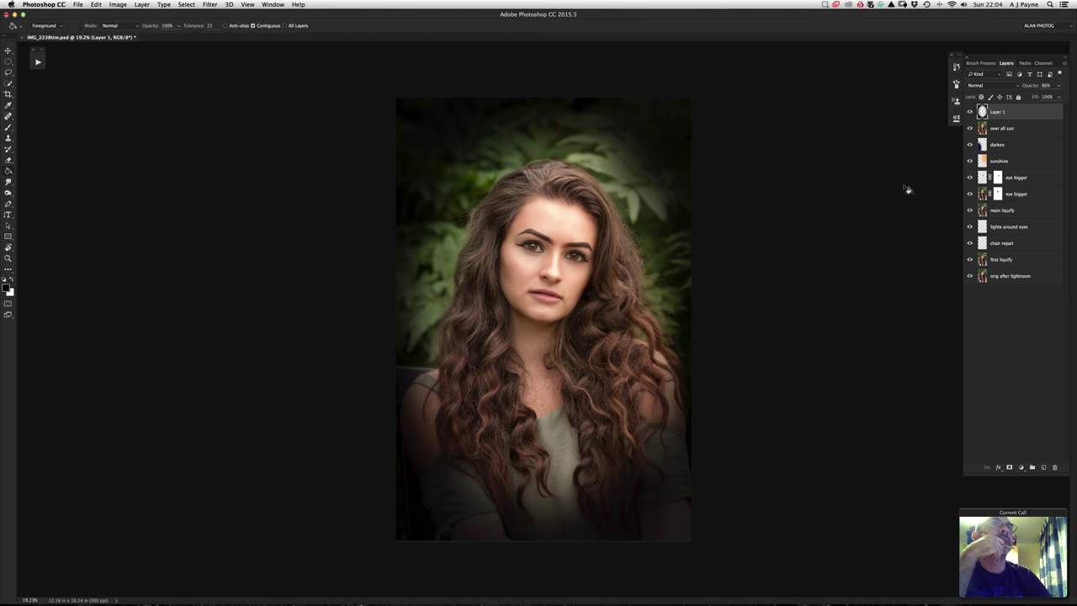
{"action": "left_click_drag", "start_coordinate": [1035, 89], "coordinate": [1026, 89]}
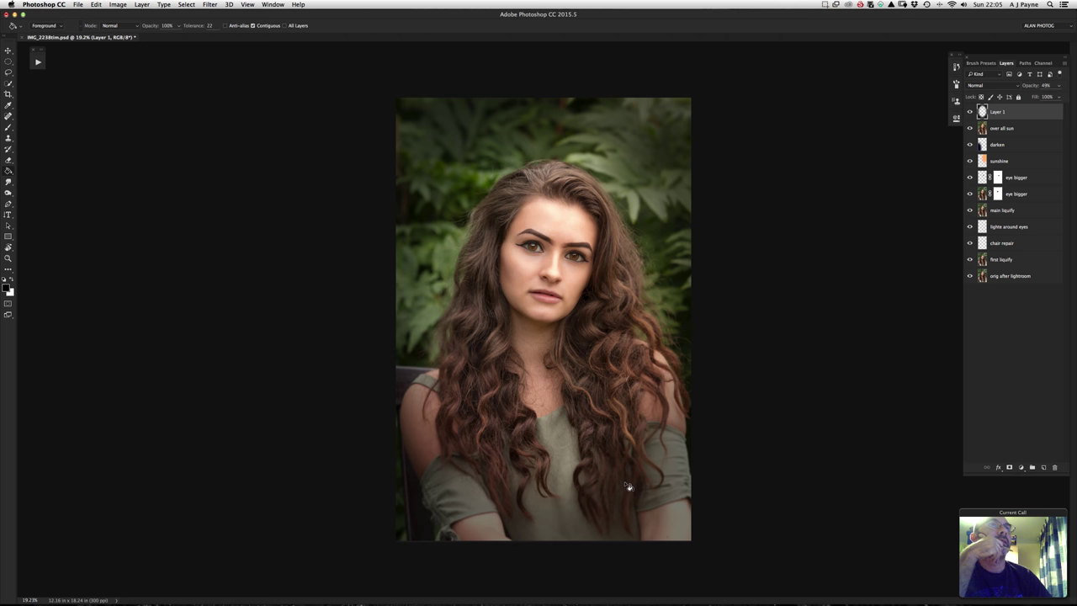
Set the black vignette layer's opacity to 100% and its blend mode to Soft Light.
{"action": "left_click", "coordinate": [1041, 86]}
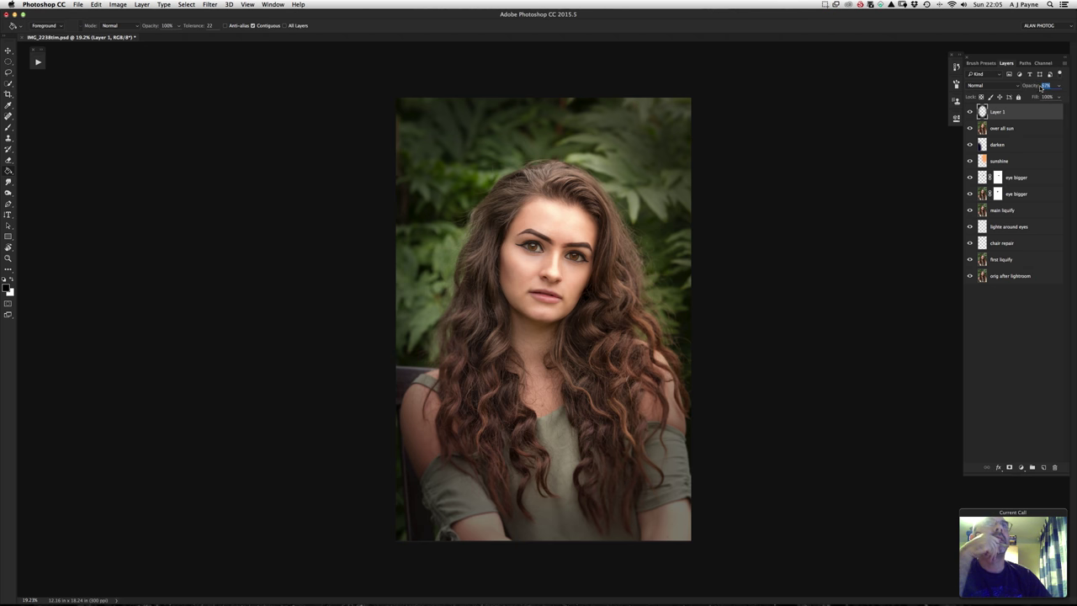
{"action": "type", "text": "100"}
{"action": "key", "text": "Return"}
{"action": "left_click", "coordinate": [991, 85]}
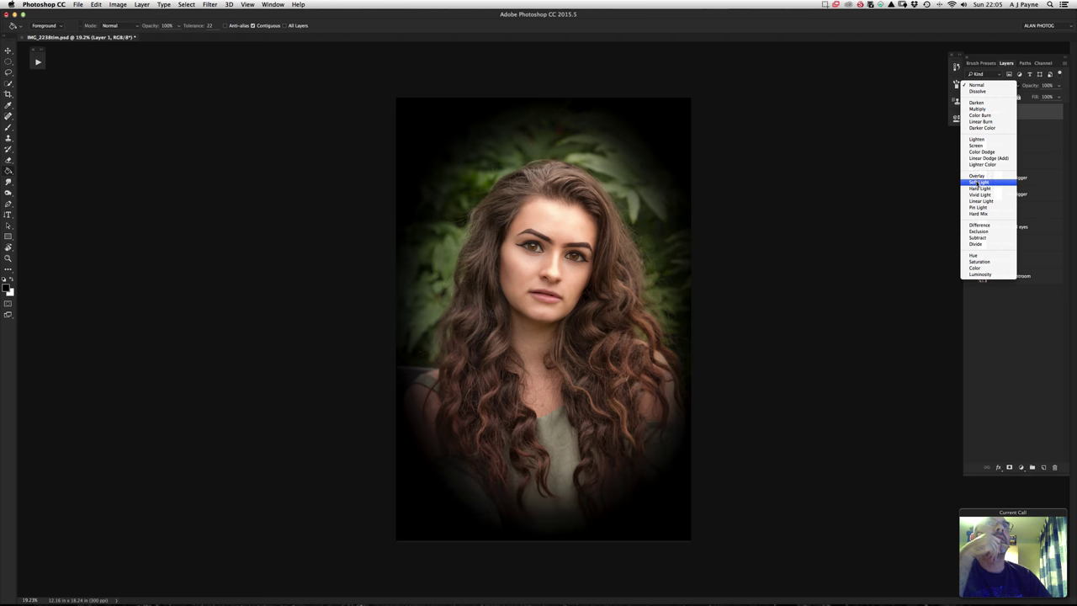
{"action": "left_click", "coordinate": [979, 182]}
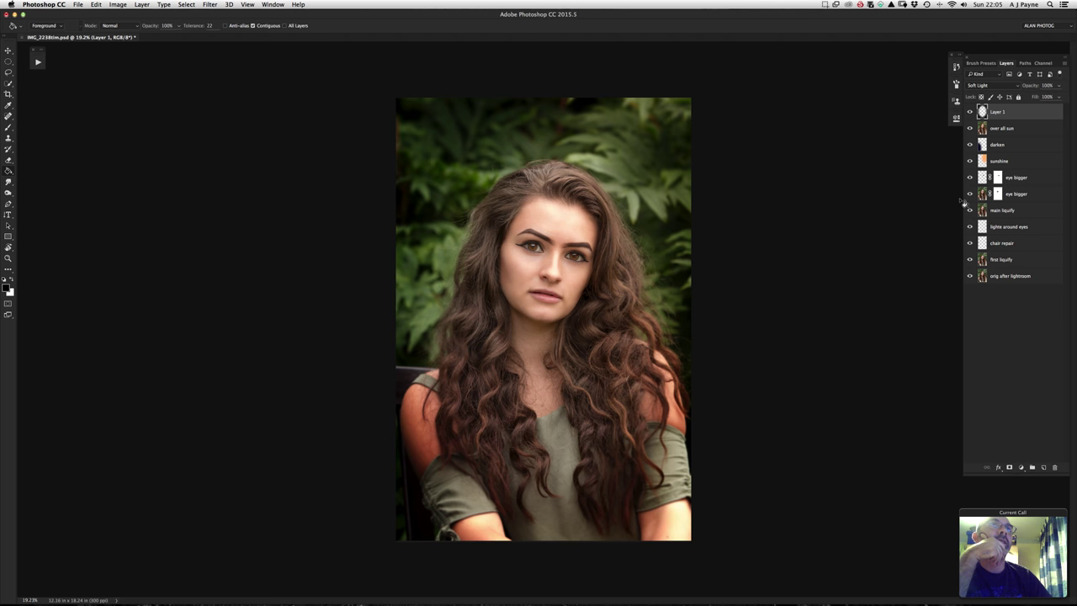
Compare the vignette layer in Normal and Soft Light blend modes, leaving it on Soft Light.
{"action": "left_click", "coordinate": [1000, 86]}
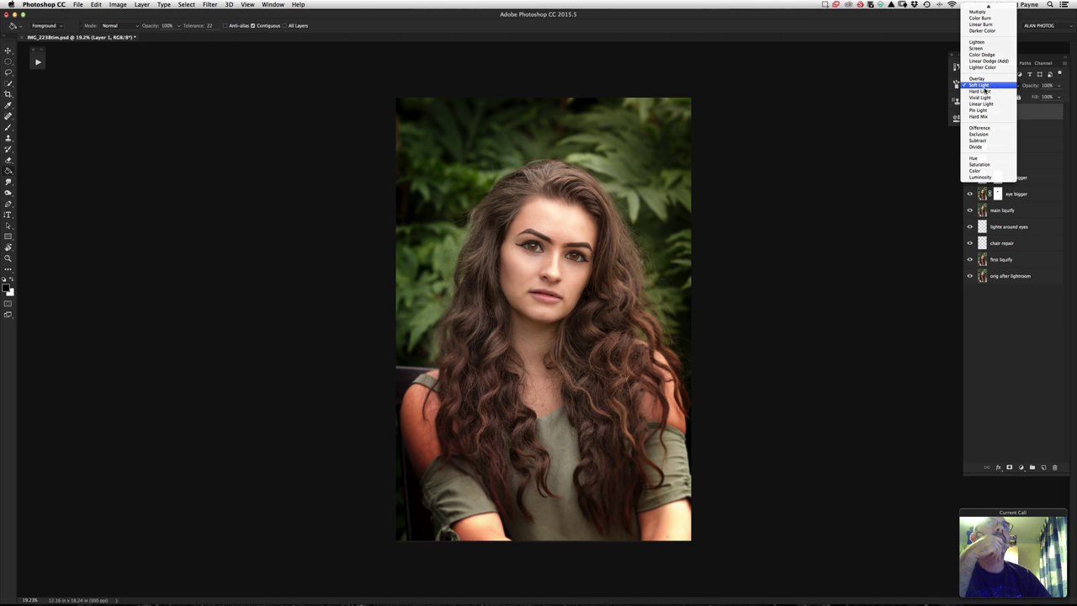
{"action": "left_click", "coordinate": [904, 118]}
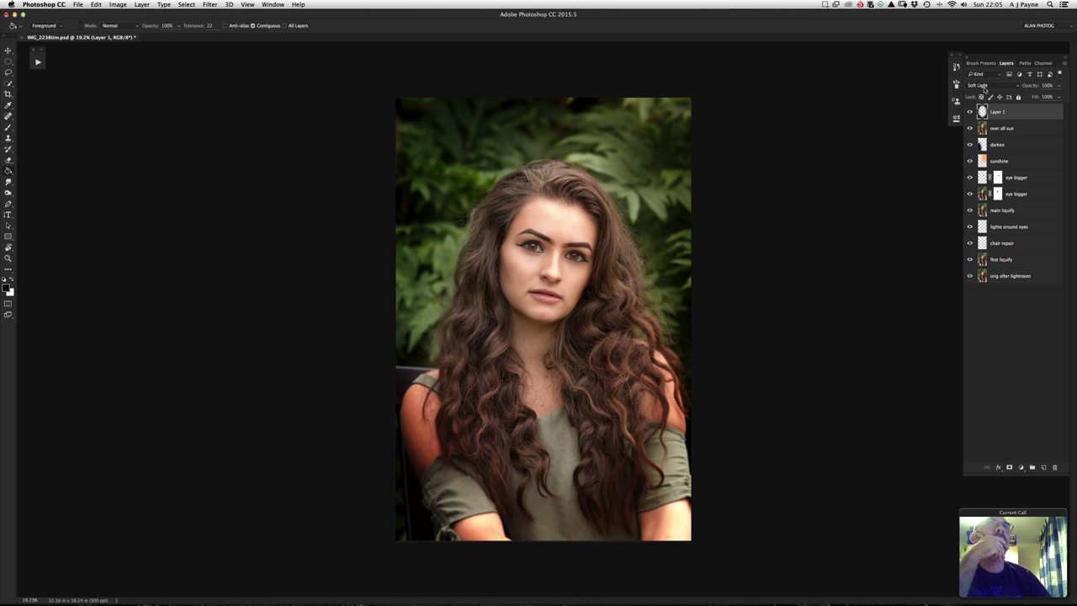
{"action": "left_click", "coordinate": [984, 88]}
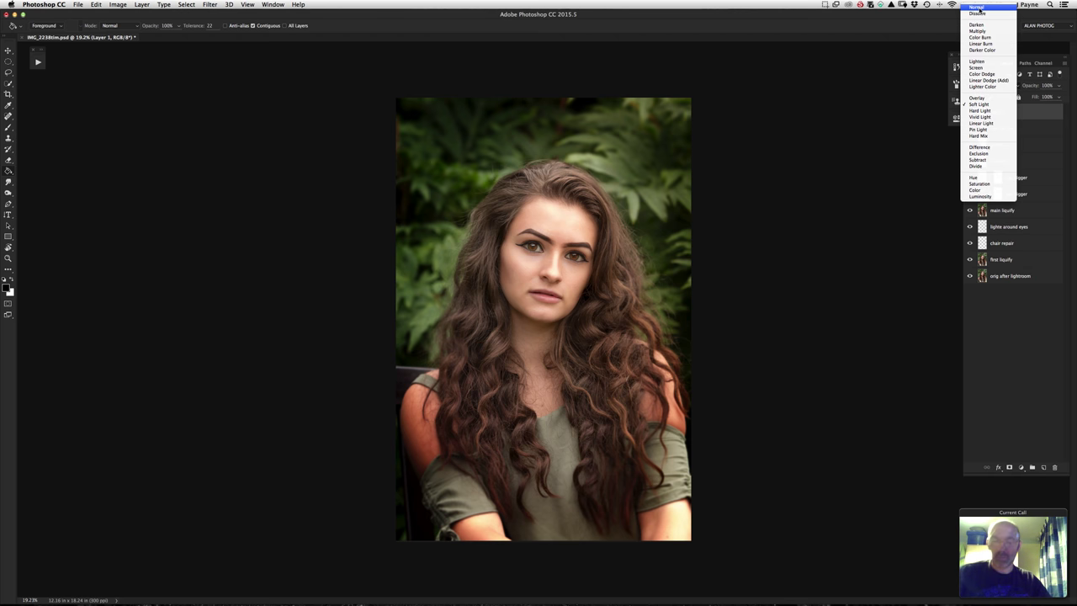
{"action": "left_click", "coordinate": [979, 8]}
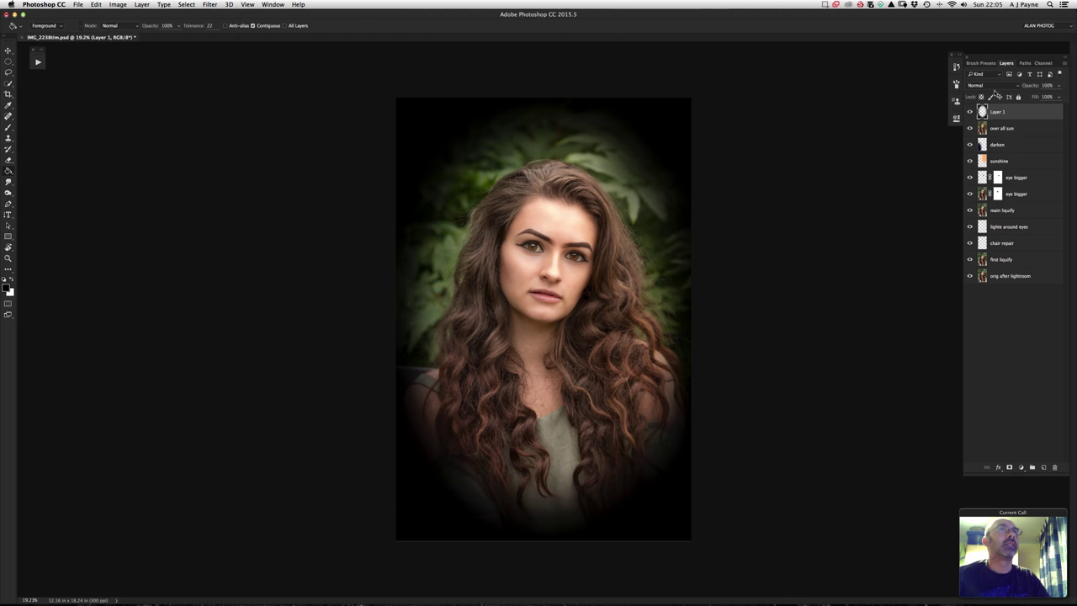
{"action": "left_click", "coordinate": [981, 85]}
{"action": "left_click", "coordinate": [979, 182]}
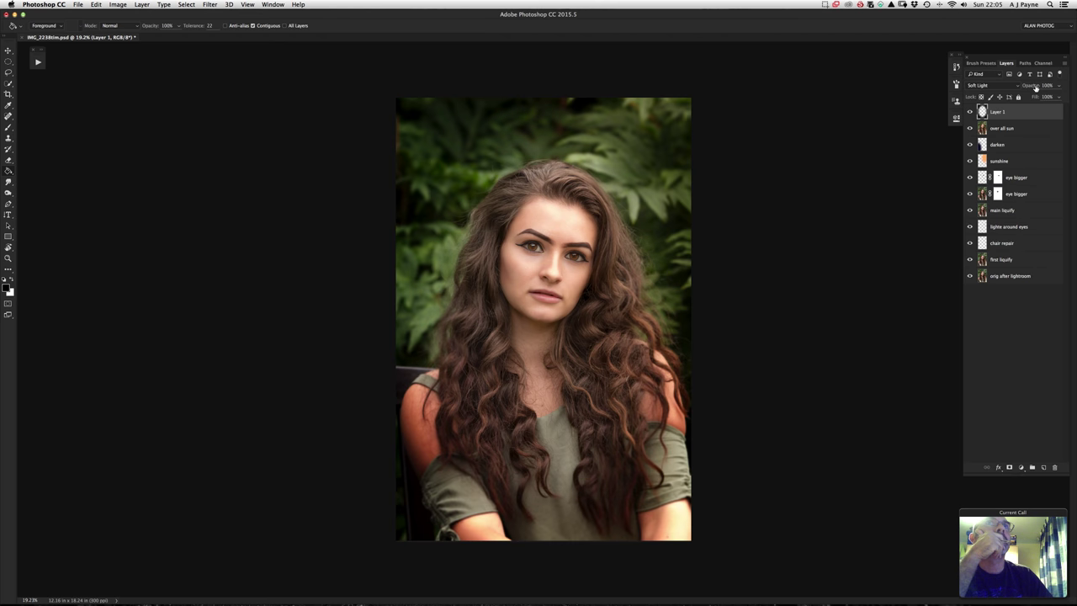
Reduce the vignette layer's opacity to 40%, then 31%, comparing the portrait with the layer hidden and shown.
{"action": "left_click_drag", "start_coordinate": [1035, 88], "coordinate": [1025, 88]}
{"action": "left_click", "coordinate": [969, 111]}
{"action": "left_click", "coordinate": [969, 111]}
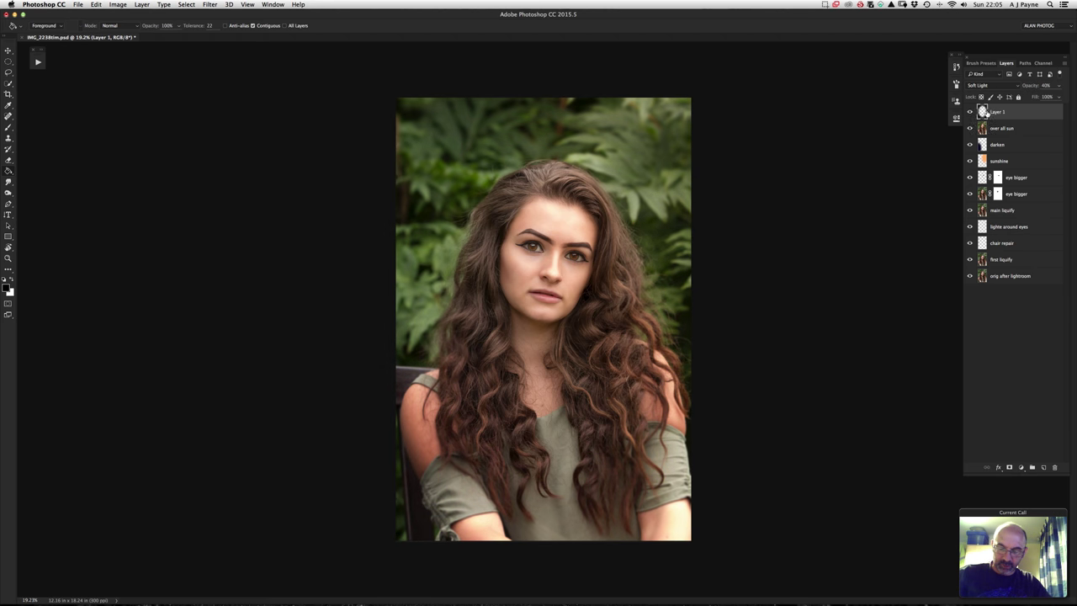
{"action": "left_click", "coordinate": [969, 112]}
{"action": "left_click", "coordinate": [969, 112]}
{"action": "left_click", "coordinate": [969, 112]}
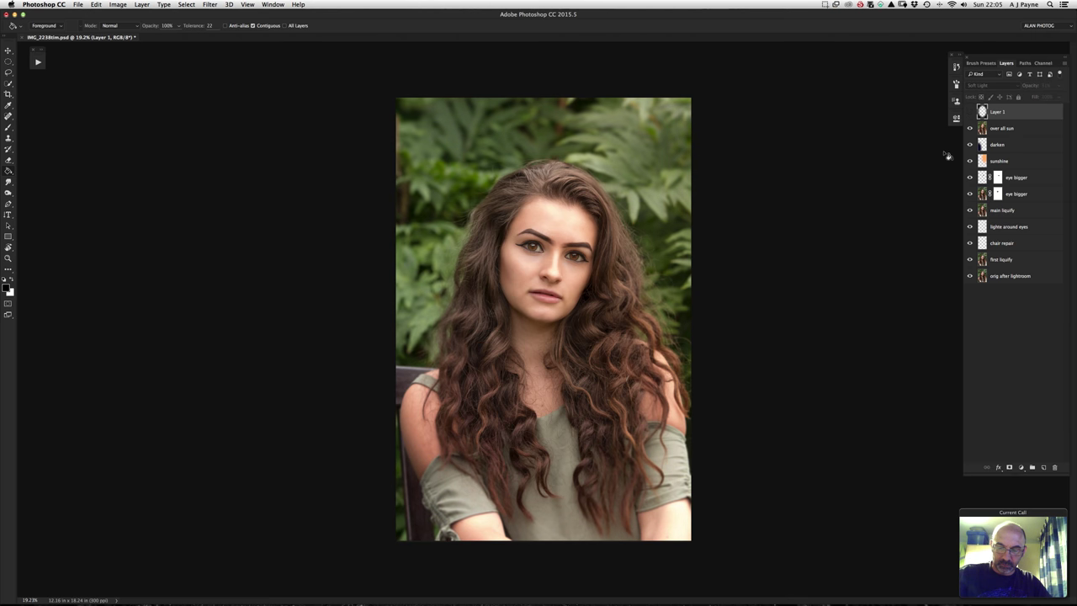
{"action": "left_click", "coordinate": [969, 112]}
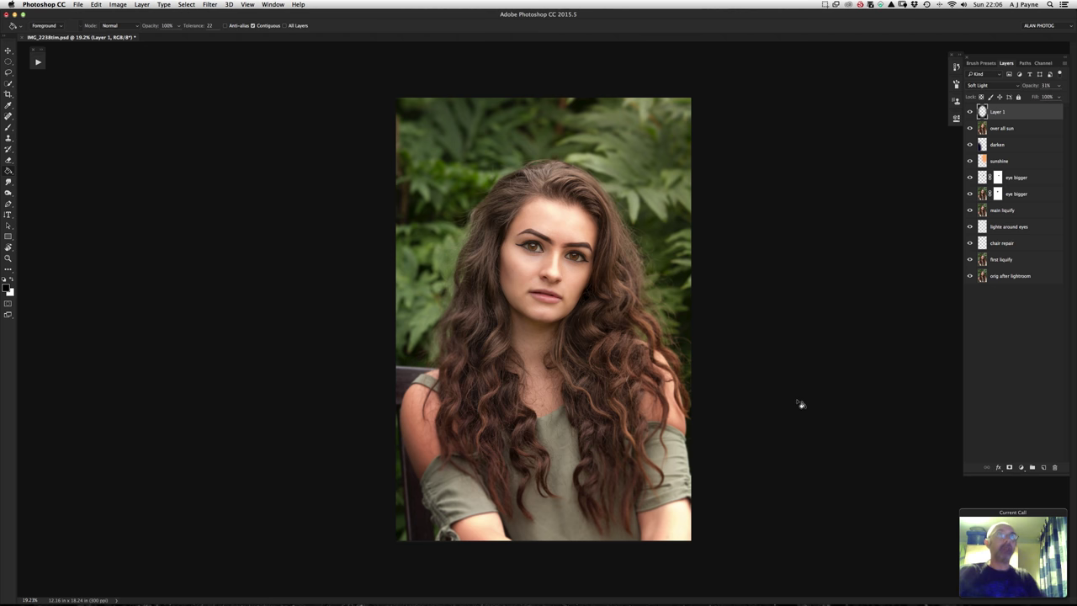
Compare the "orig after lightroom" layer alone with the full retouch, then check the portrait with the vignette layer hidden and shown.
{"action": "left_click", "coordinate": [970, 278], "text": "alt"}
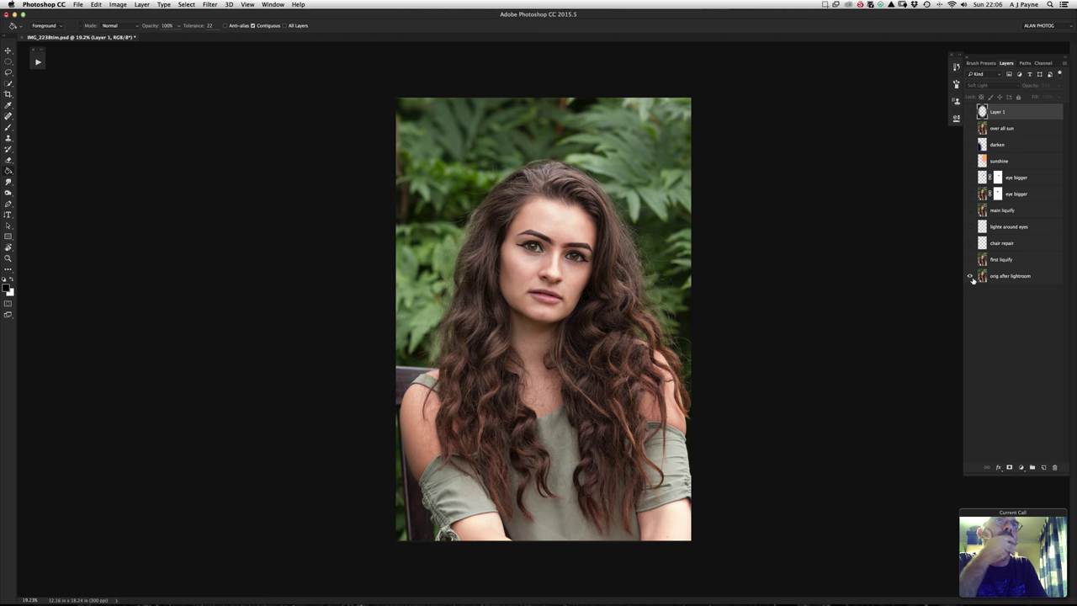
{"action": "left_click", "coordinate": [970, 277], "text": "alt"}
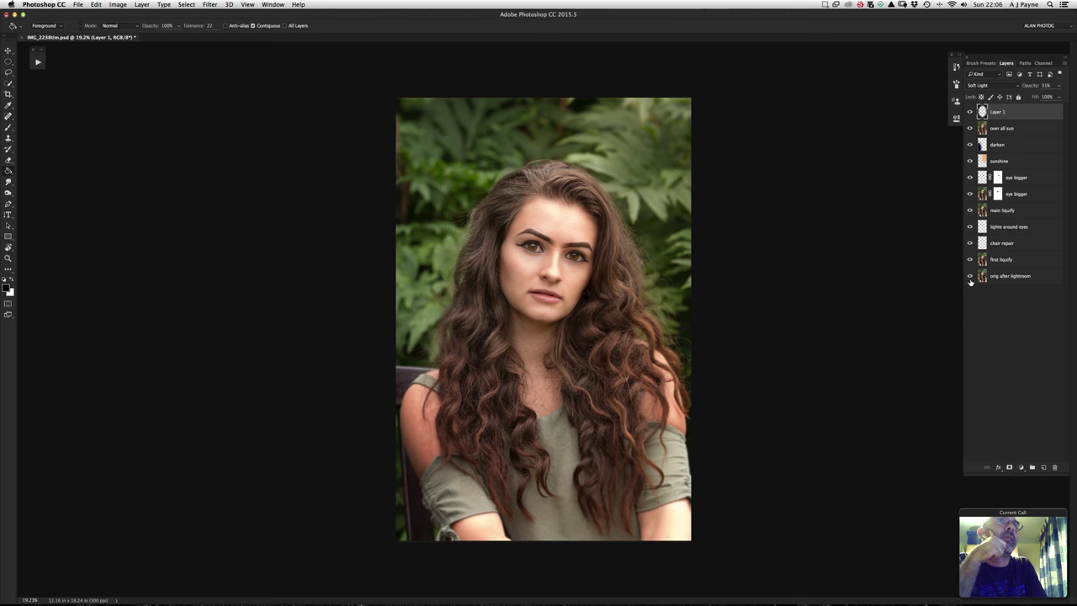
{"action": "left_click", "coordinate": [970, 277], "text": "alt"}
{"action": "left_click", "coordinate": [970, 277], "text": "alt"}
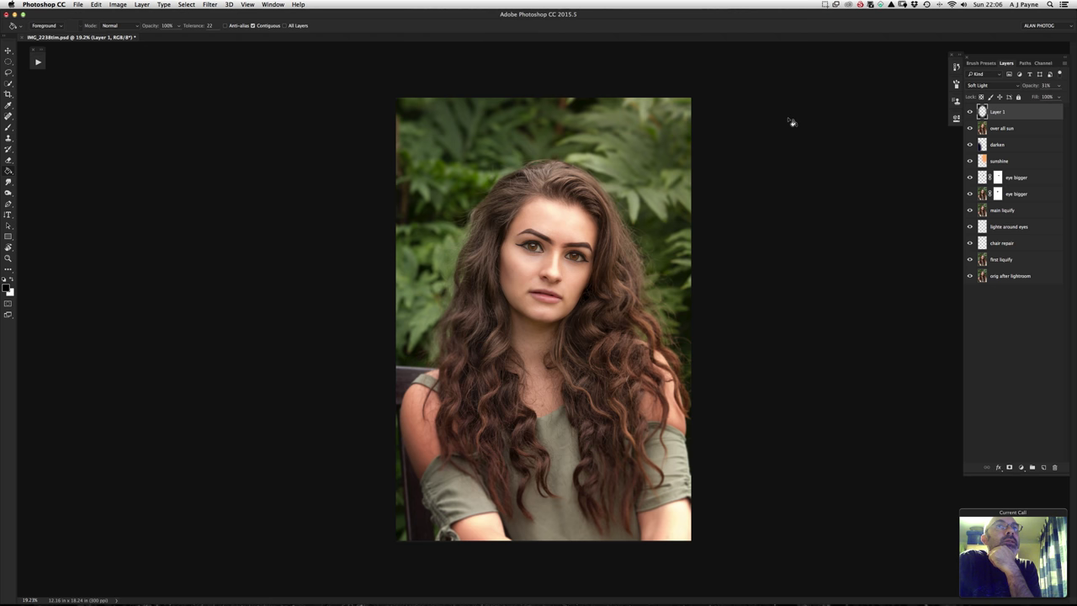
{"action": "left_click", "coordinate": [969, 112]}
{"action": "left_click", "coordinate": [969, 112]}
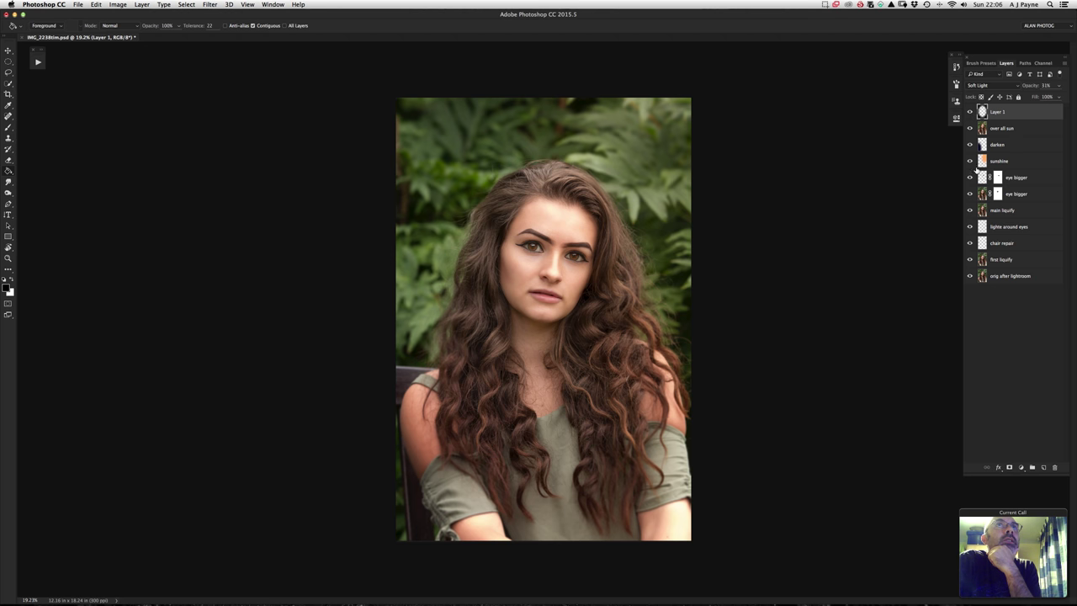
Alternate repeatedly between the unretouched base layer alone and the complete layer stack, ending with all layers shown.
{"action": "left_click", "coordinate": [970, 277], "text": "alt"}
{"action": "left_click", "coordinate": [971, 277], "text": "alt"}
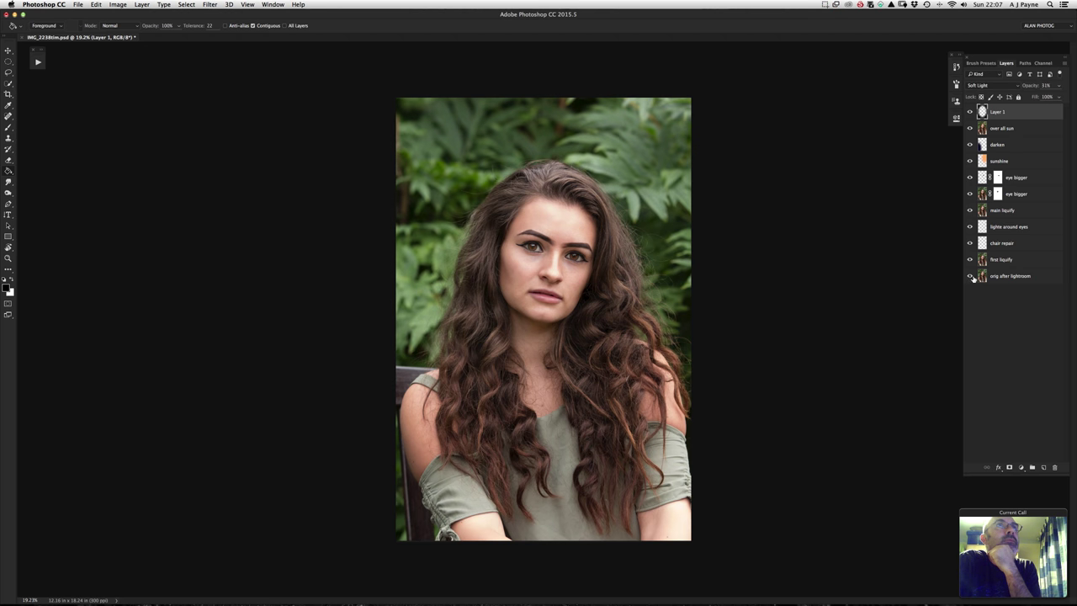
{"action": "left_click", "coordinate": [972, 278], "text": "alt"}
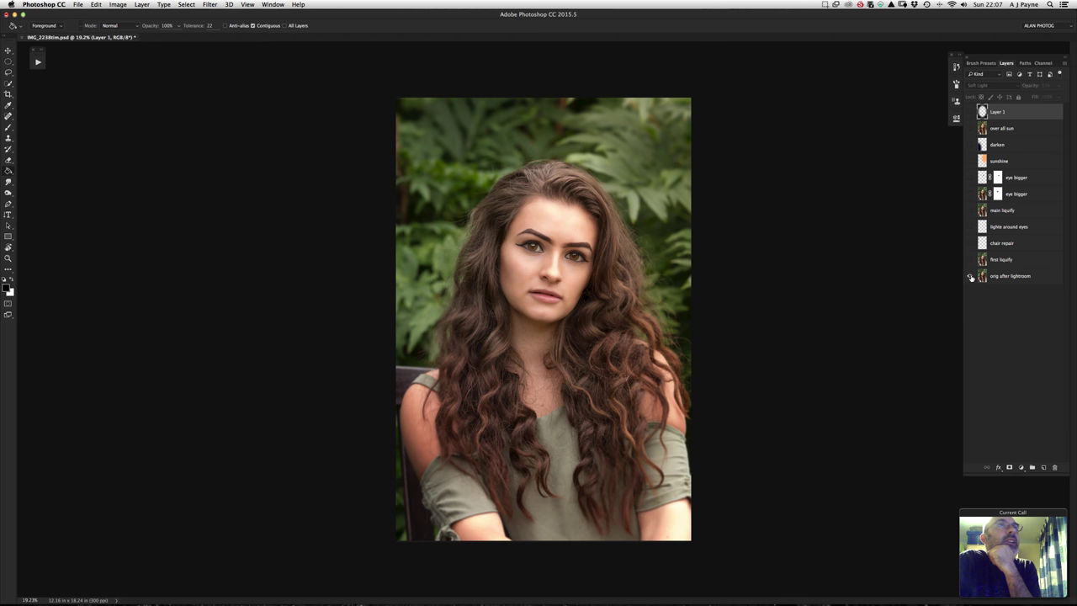
{"action": "left_click", "coordinate": [971, 278], "text": "alt"}
{"action": "left_click", "coordinate": [971, 277], "text": "alt"}
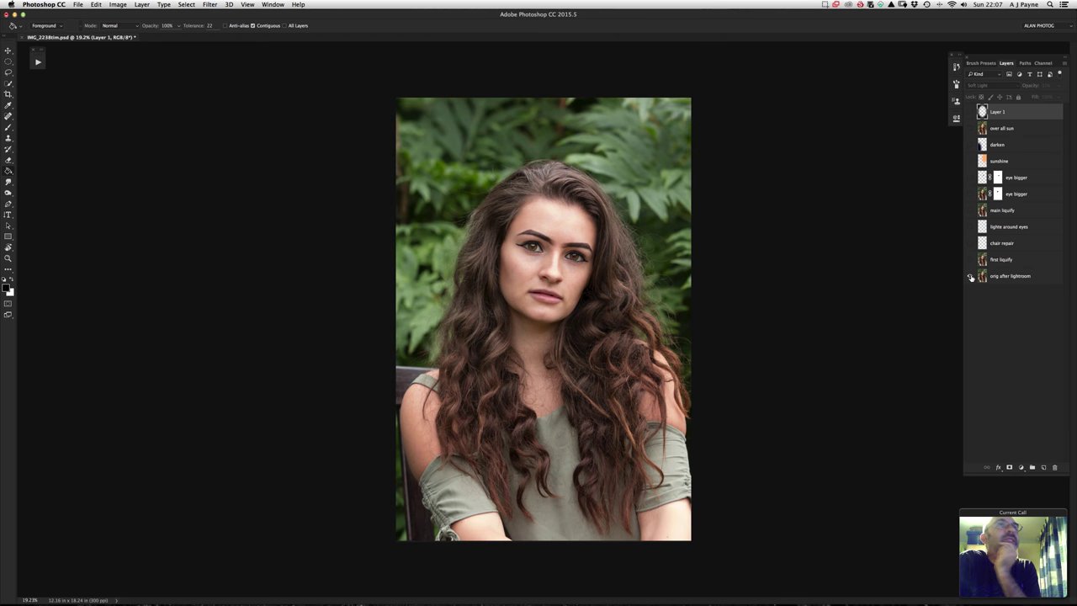
{"action": "left_click", "coordinate": [971, 278], "text": "alt"}
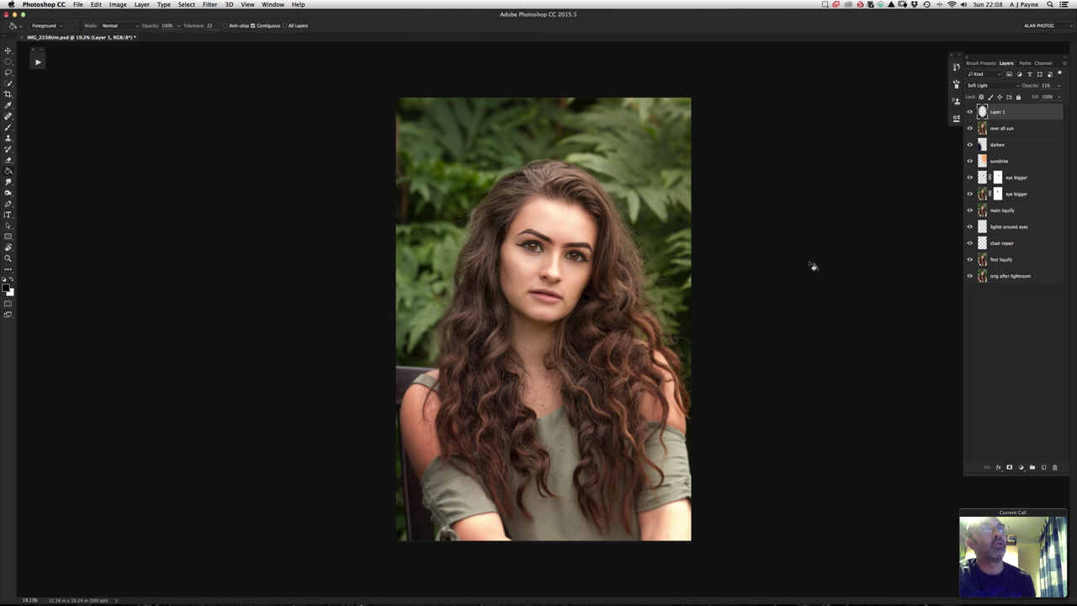
{"action": "left_click", "coordinate": [971, 278], "text": "alt"}
{"action": "left_click", "coordinate": [971, 277], "text": "alt"}
{"action": "left_click", "coordinate": [971, 278], "text": "alt"}
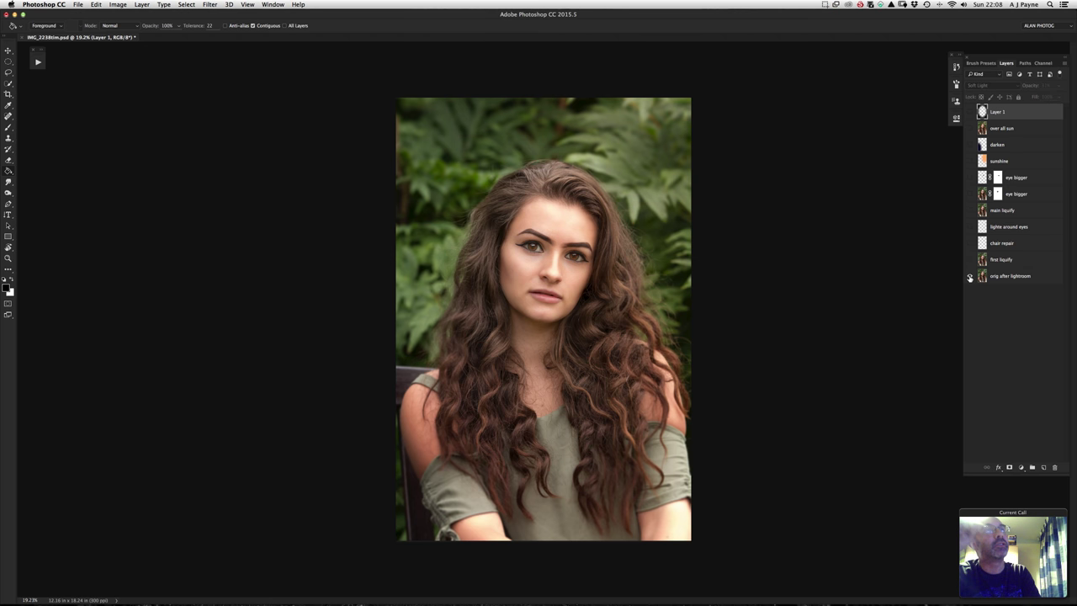
{"action": "left_click", "coordinate": [969, 279], "text": "alt"}
{"action": "left_click", "coordinate": [969, 278], "text": "alt"}
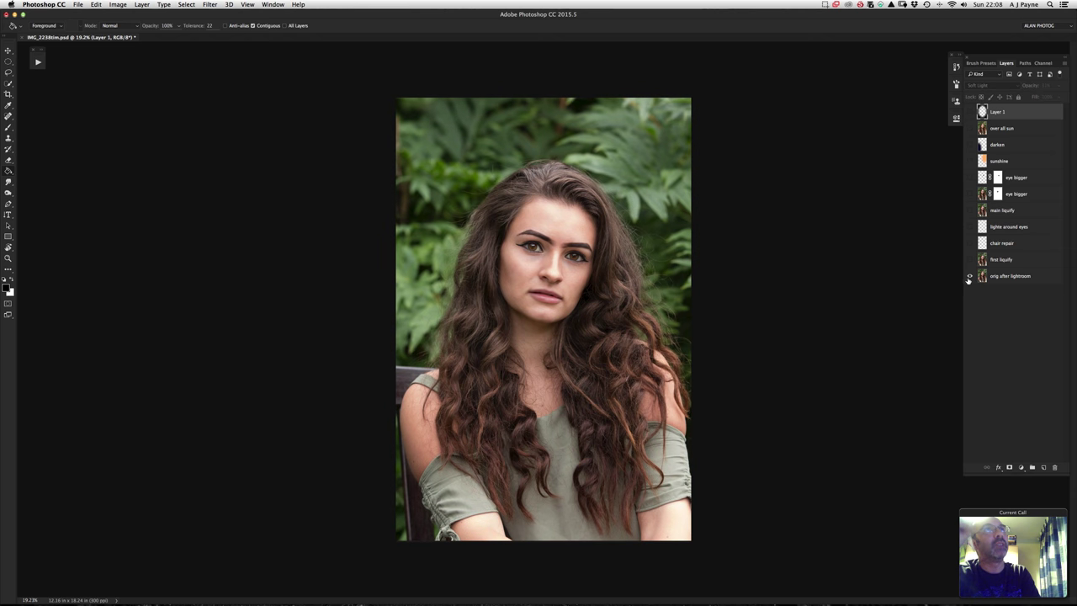
{"action": "left_click", "coordinate": [969, 278], "text": "alt"}
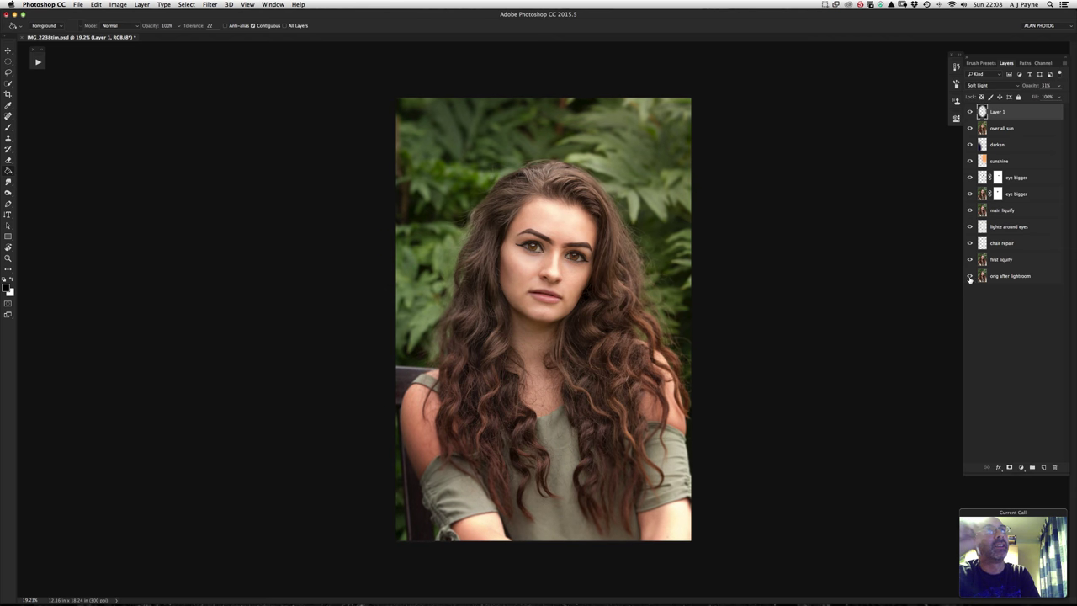
{"action": "left_click", "coordinate": [969, 279], "text": "alt"}
{"action": "left_click", "coordinate": [970, 278], "text": "alt"}
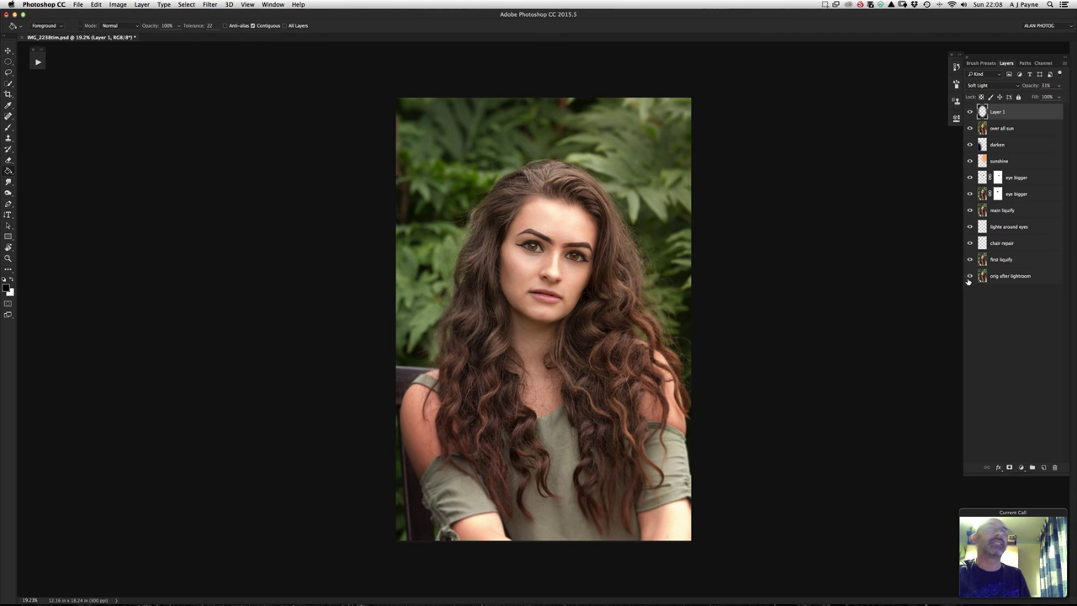
{"action": "left_click", "coordinate": [969, 279], "text": "alt"}
{"action": "left_click", "coordinate": [970, 278], "text": "alt"}
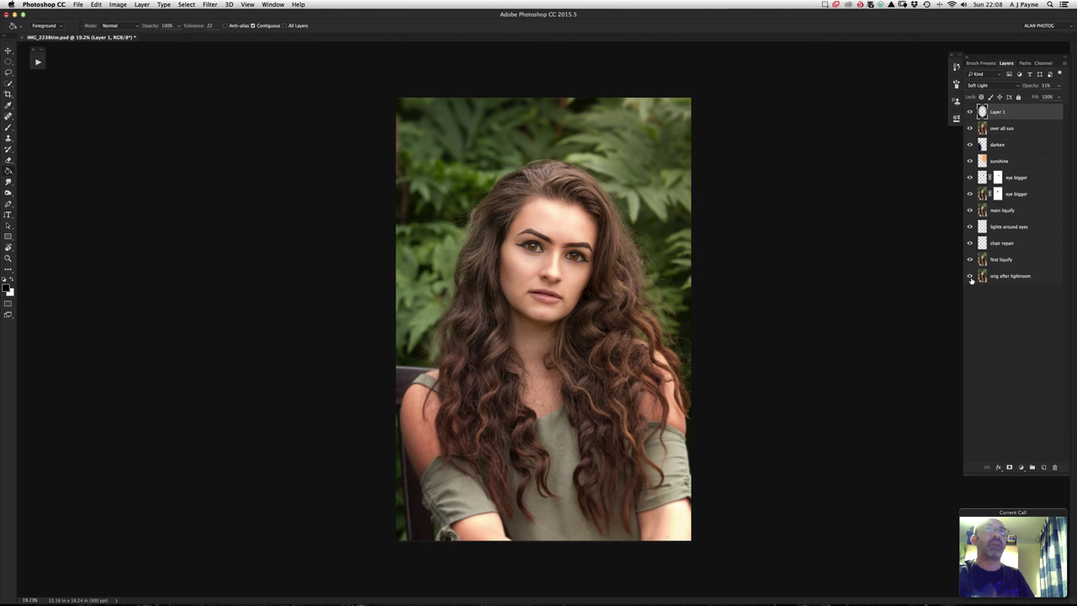
{"action": "left_click", "coordinate": [970, 279], "text": "alt"}
{"action": "left_click", "coordinate": [970, 278], "text": "alt"}
{"action": "left_click", "coordinate": [971, 278], "text": "alt"}
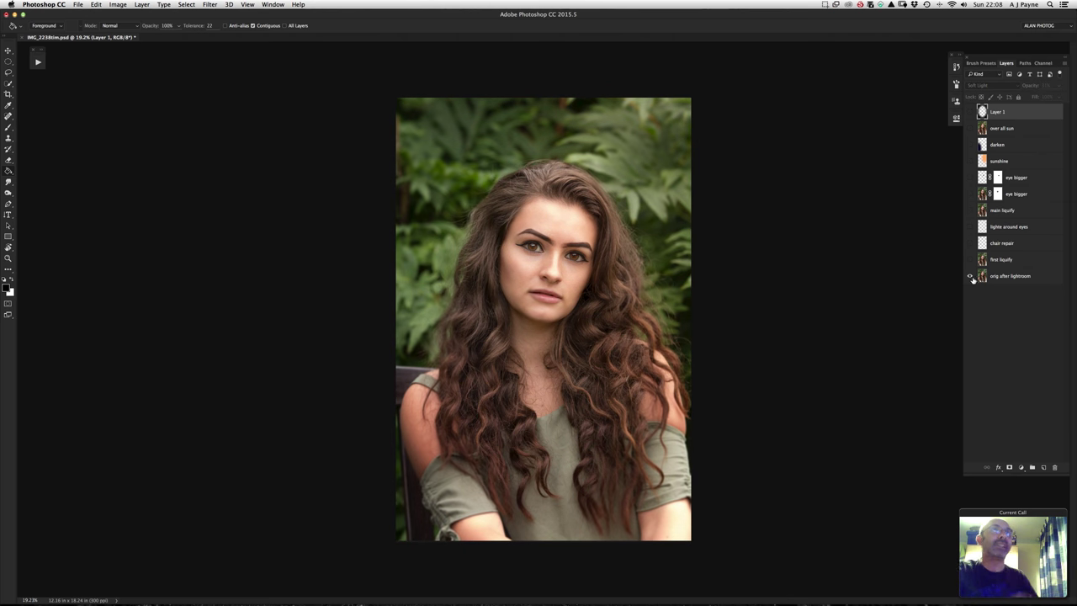
{"action": "left_click", "coordinate": [969, 278], "text": "alt"}
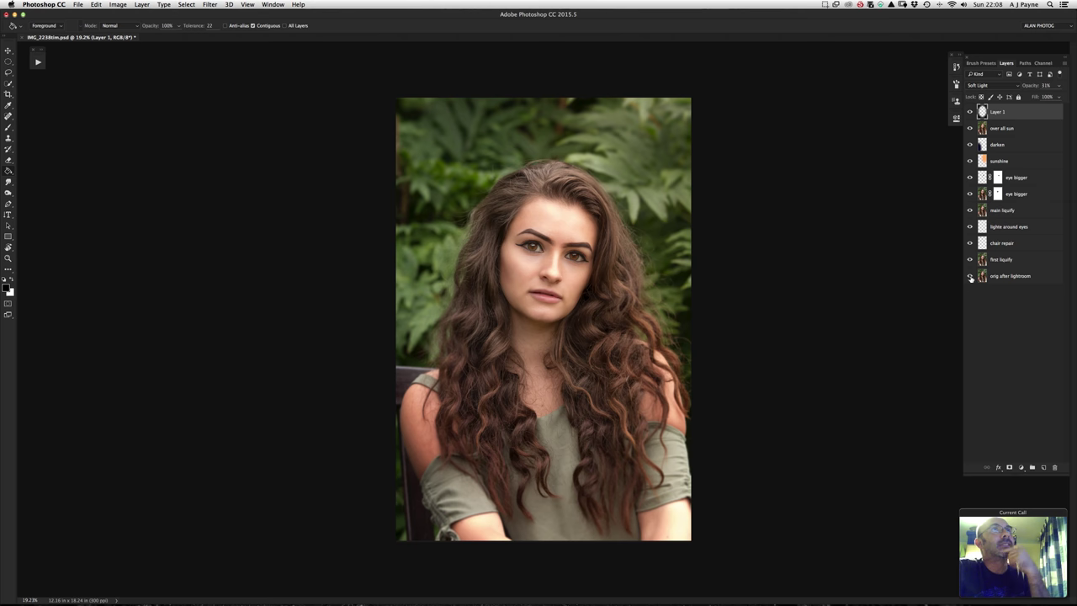
{"action": "left_click", "coordinate": [970, 279], "text": "alt"}
{"action": "left_click", "coordinate": [970, 279], "text": "alt"}
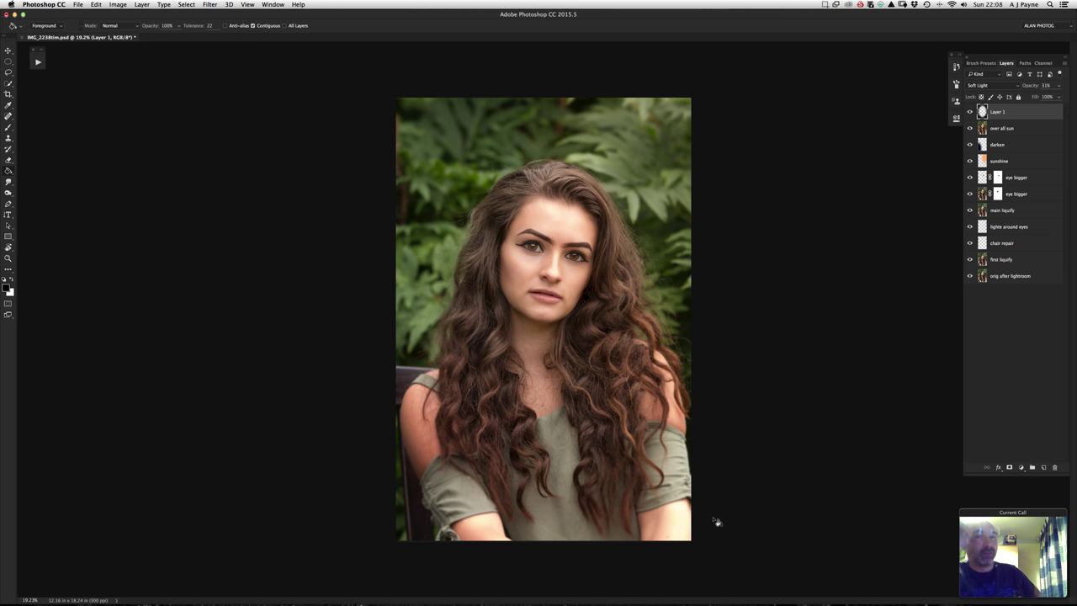
{"action": "mouse_move", "coordinate": [375, 600]}
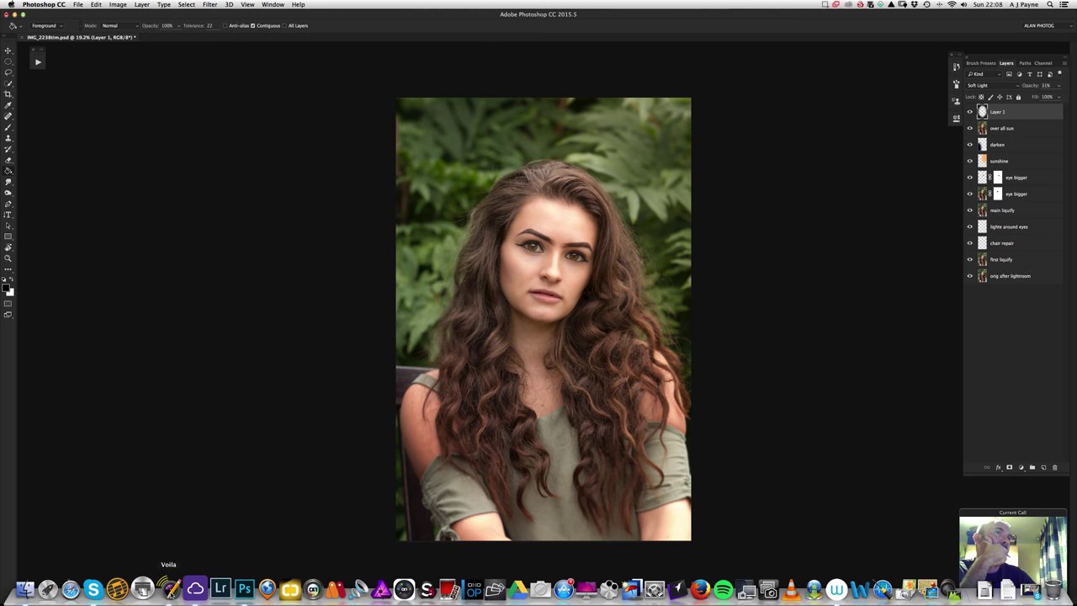
{"action": "right_click", "coordinate": [171, 591]}
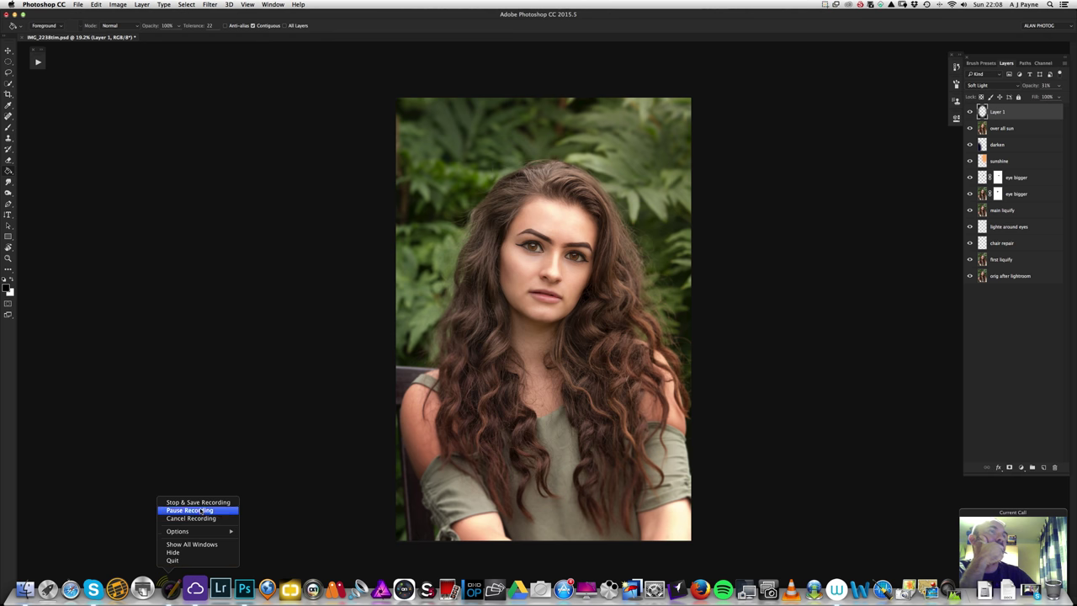